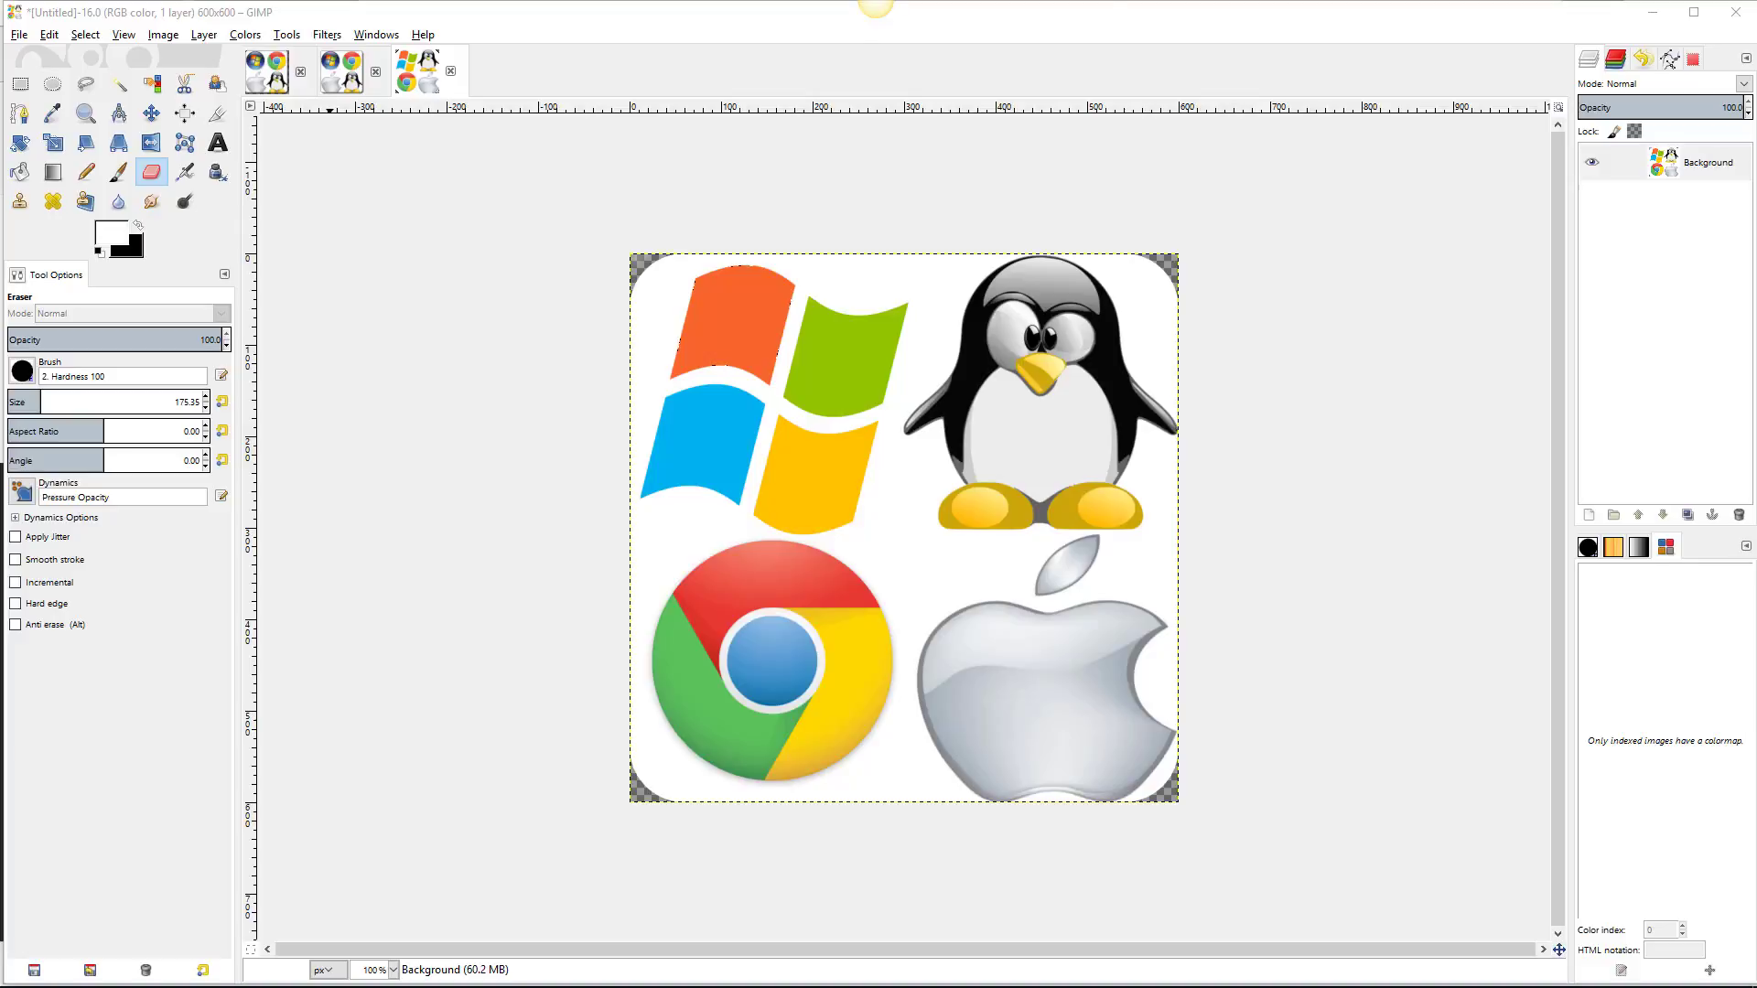
Create a new 600 × 600 px image in RGB color, filled with Transparency.
click(14, 39)
click(34, 62)
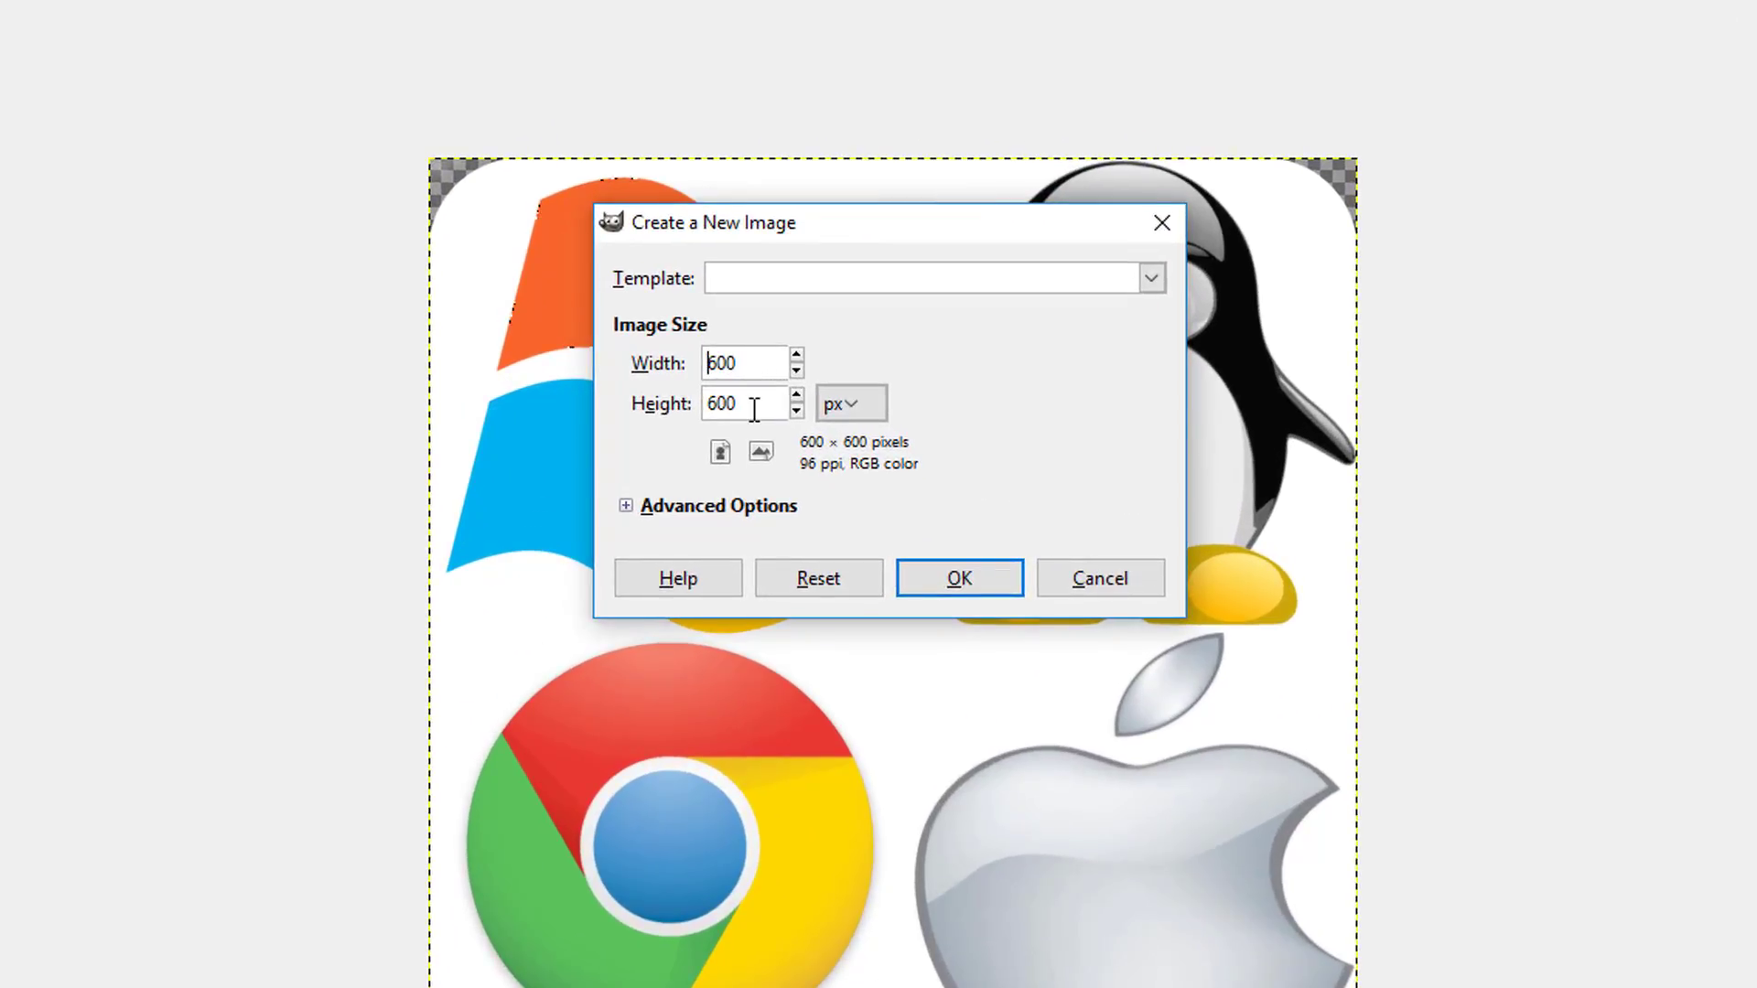
click(629, 509)
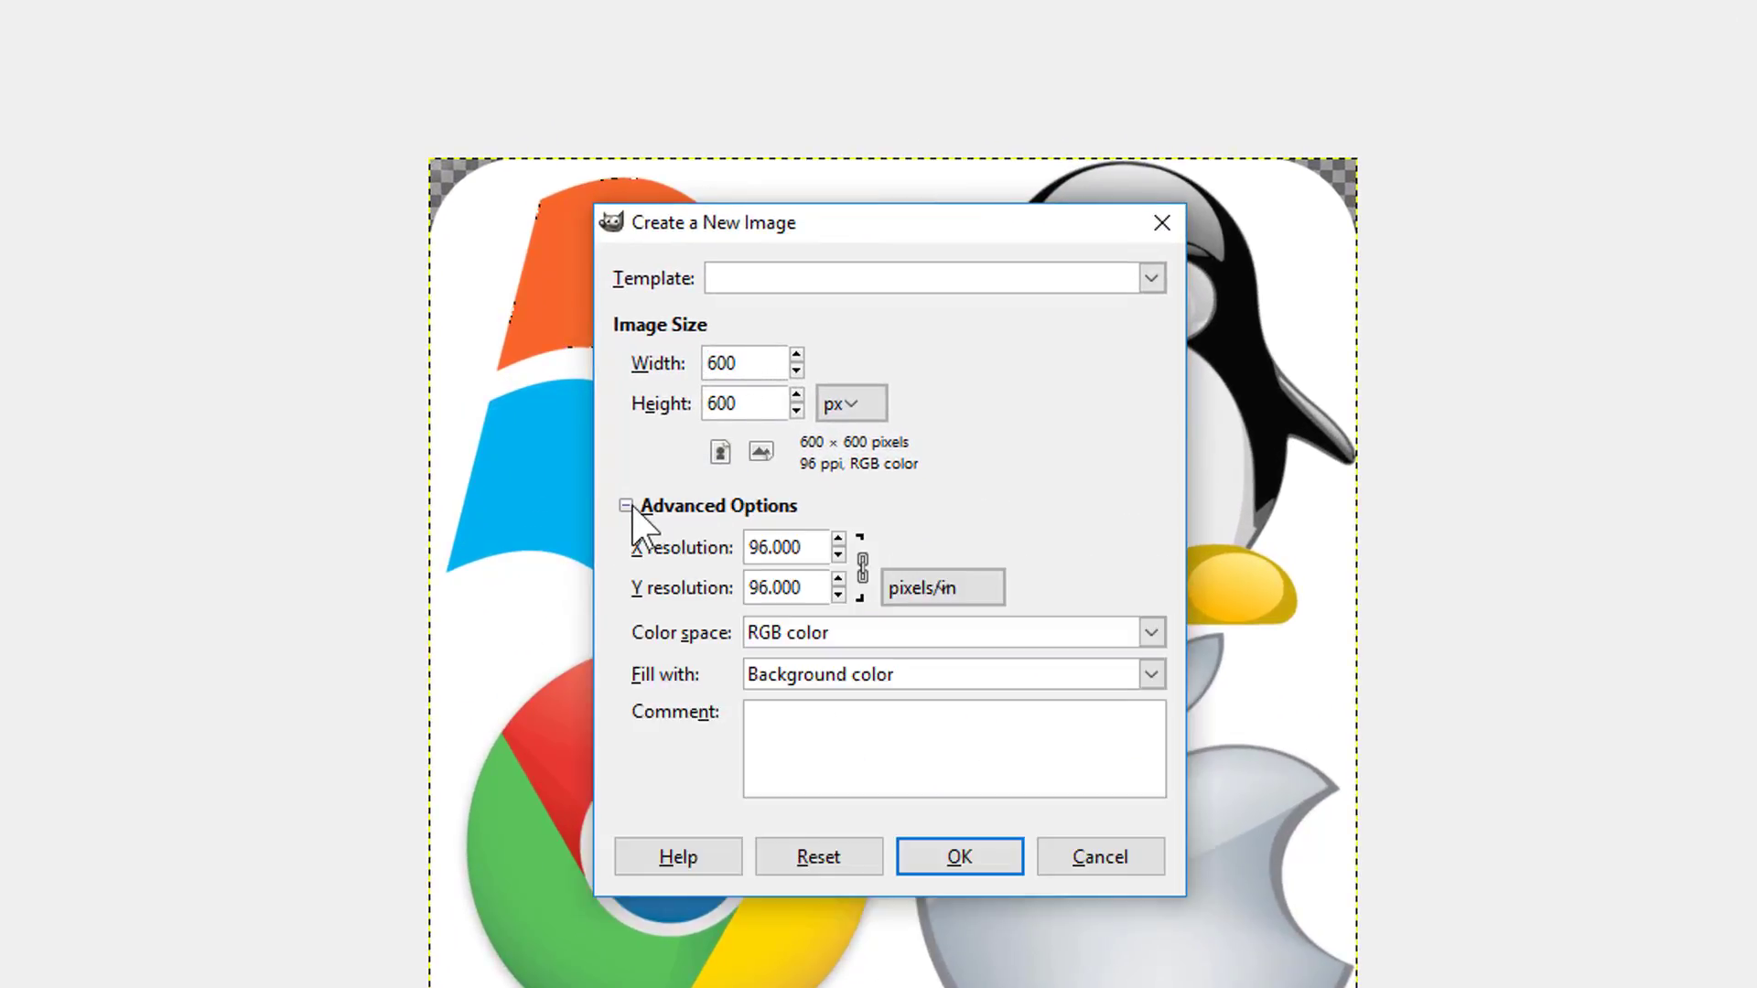
click(834, 674)
click(833, 817)
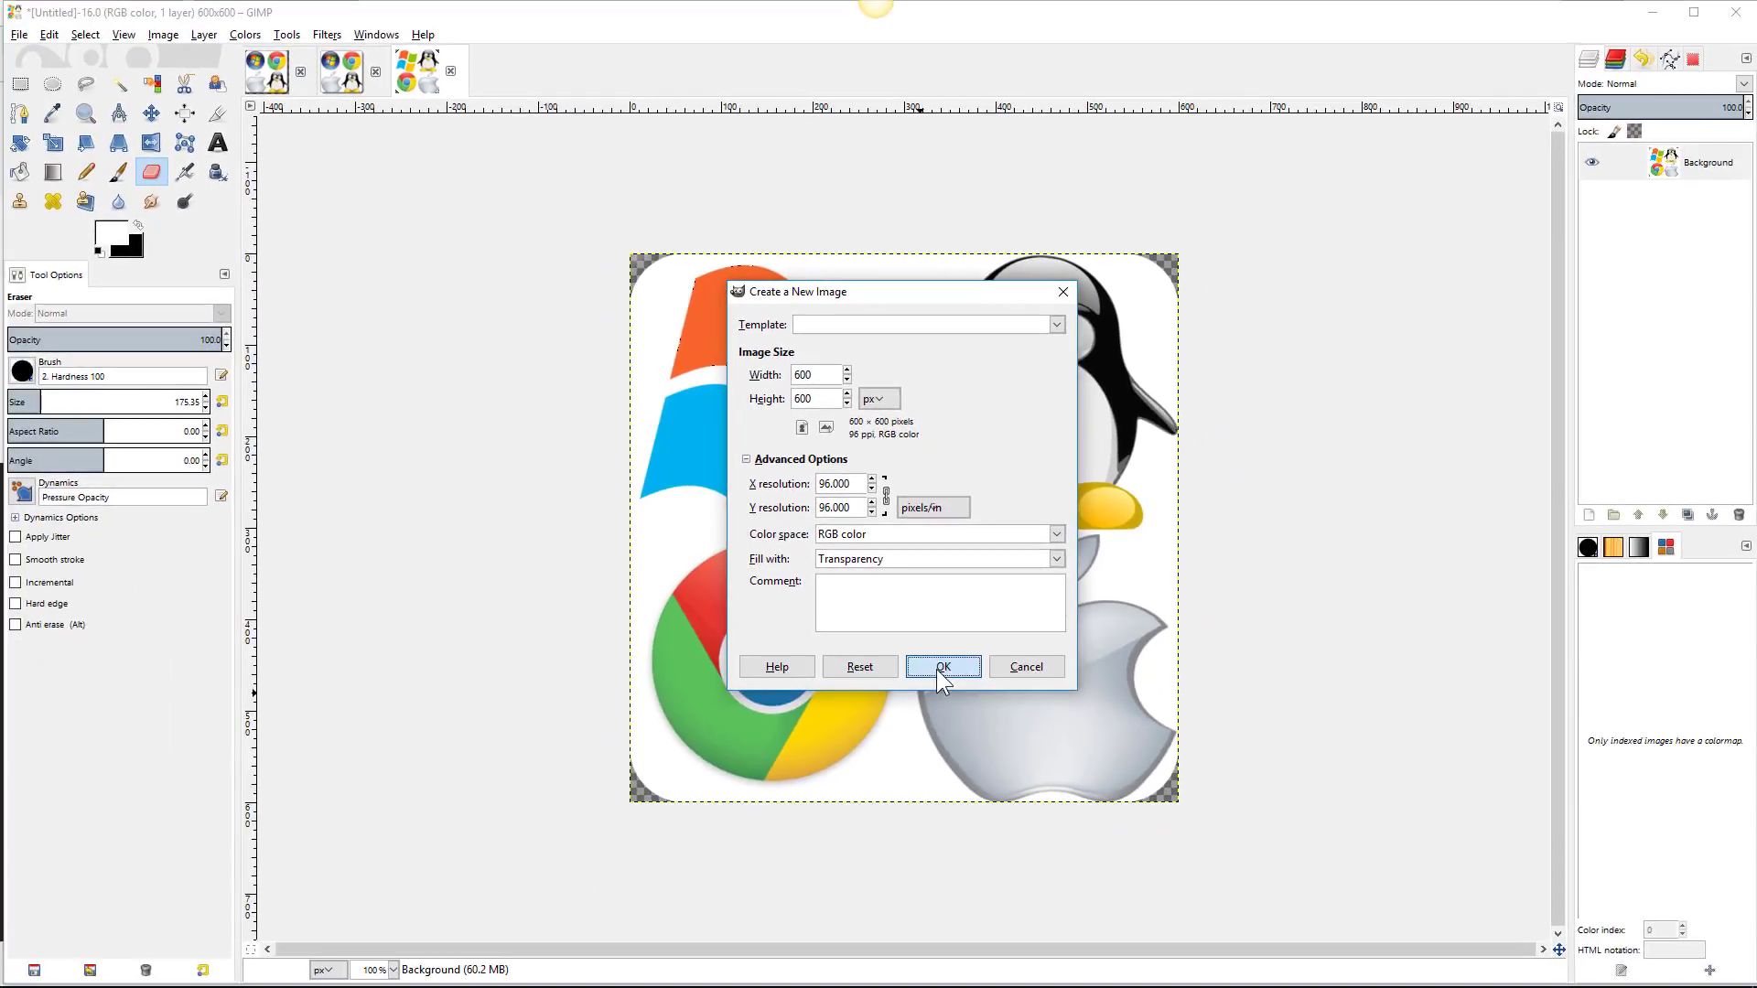
click(943, 668)
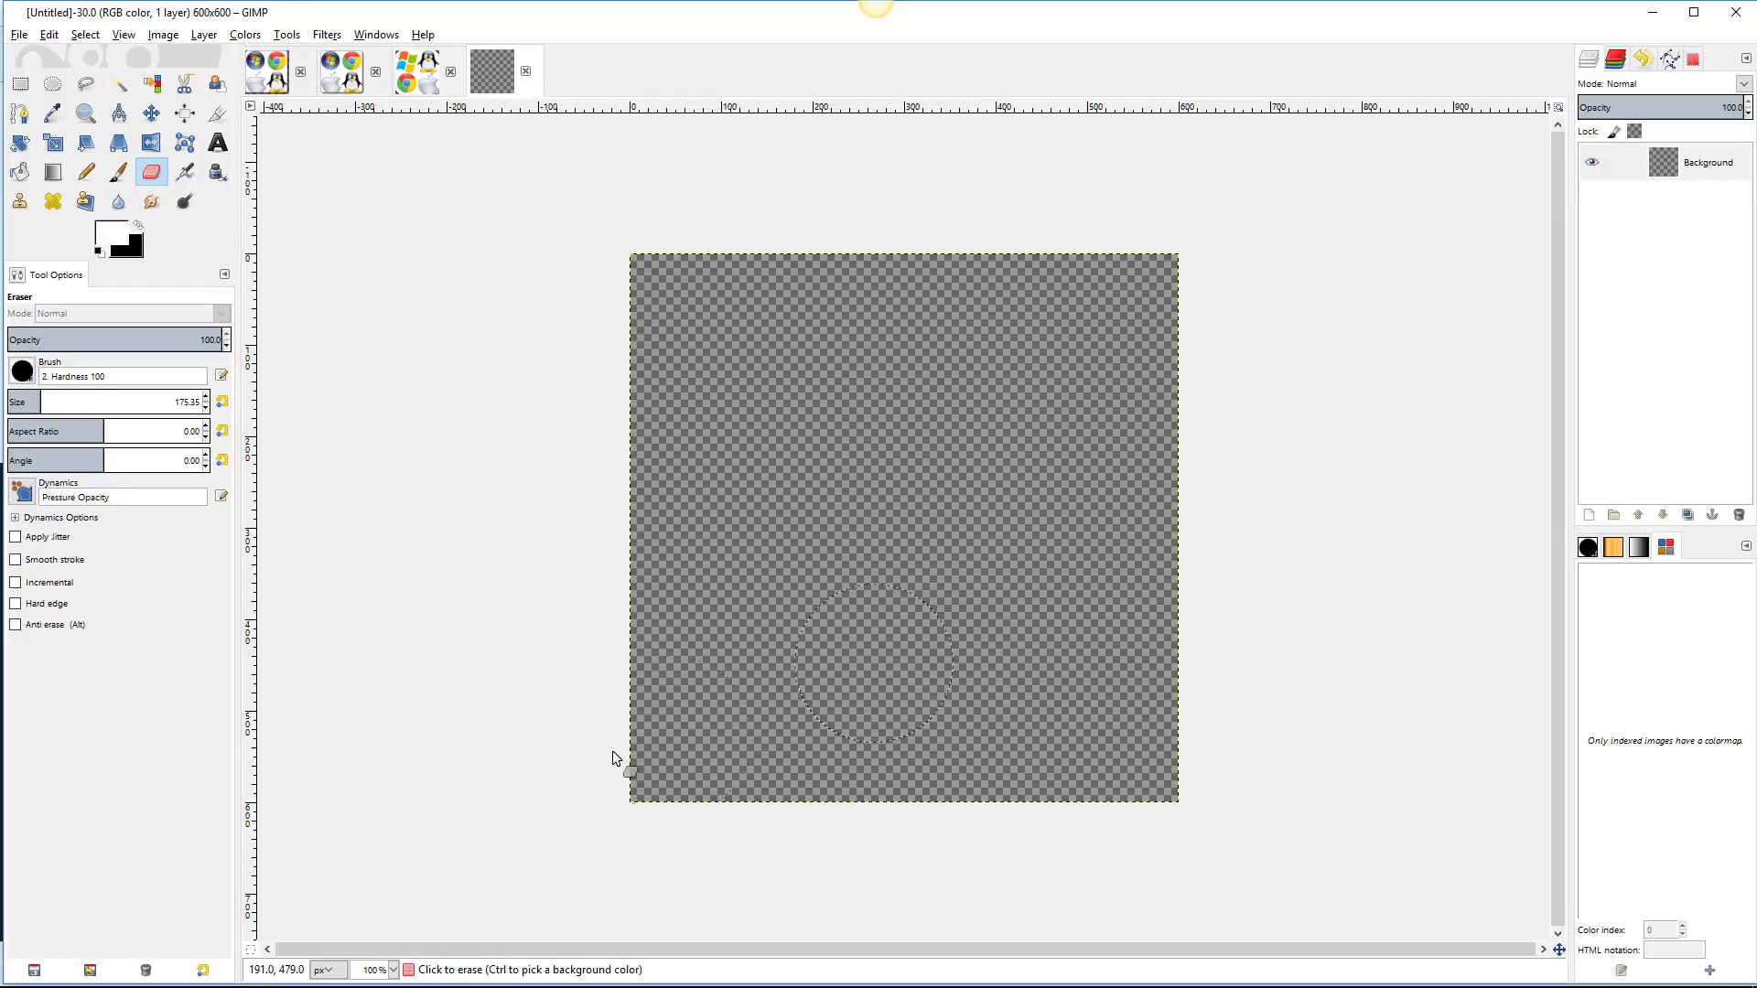
Switch to Chrome and copy the enlarged multicolored Windows logo image from the Google Images results.
click(163, 983)
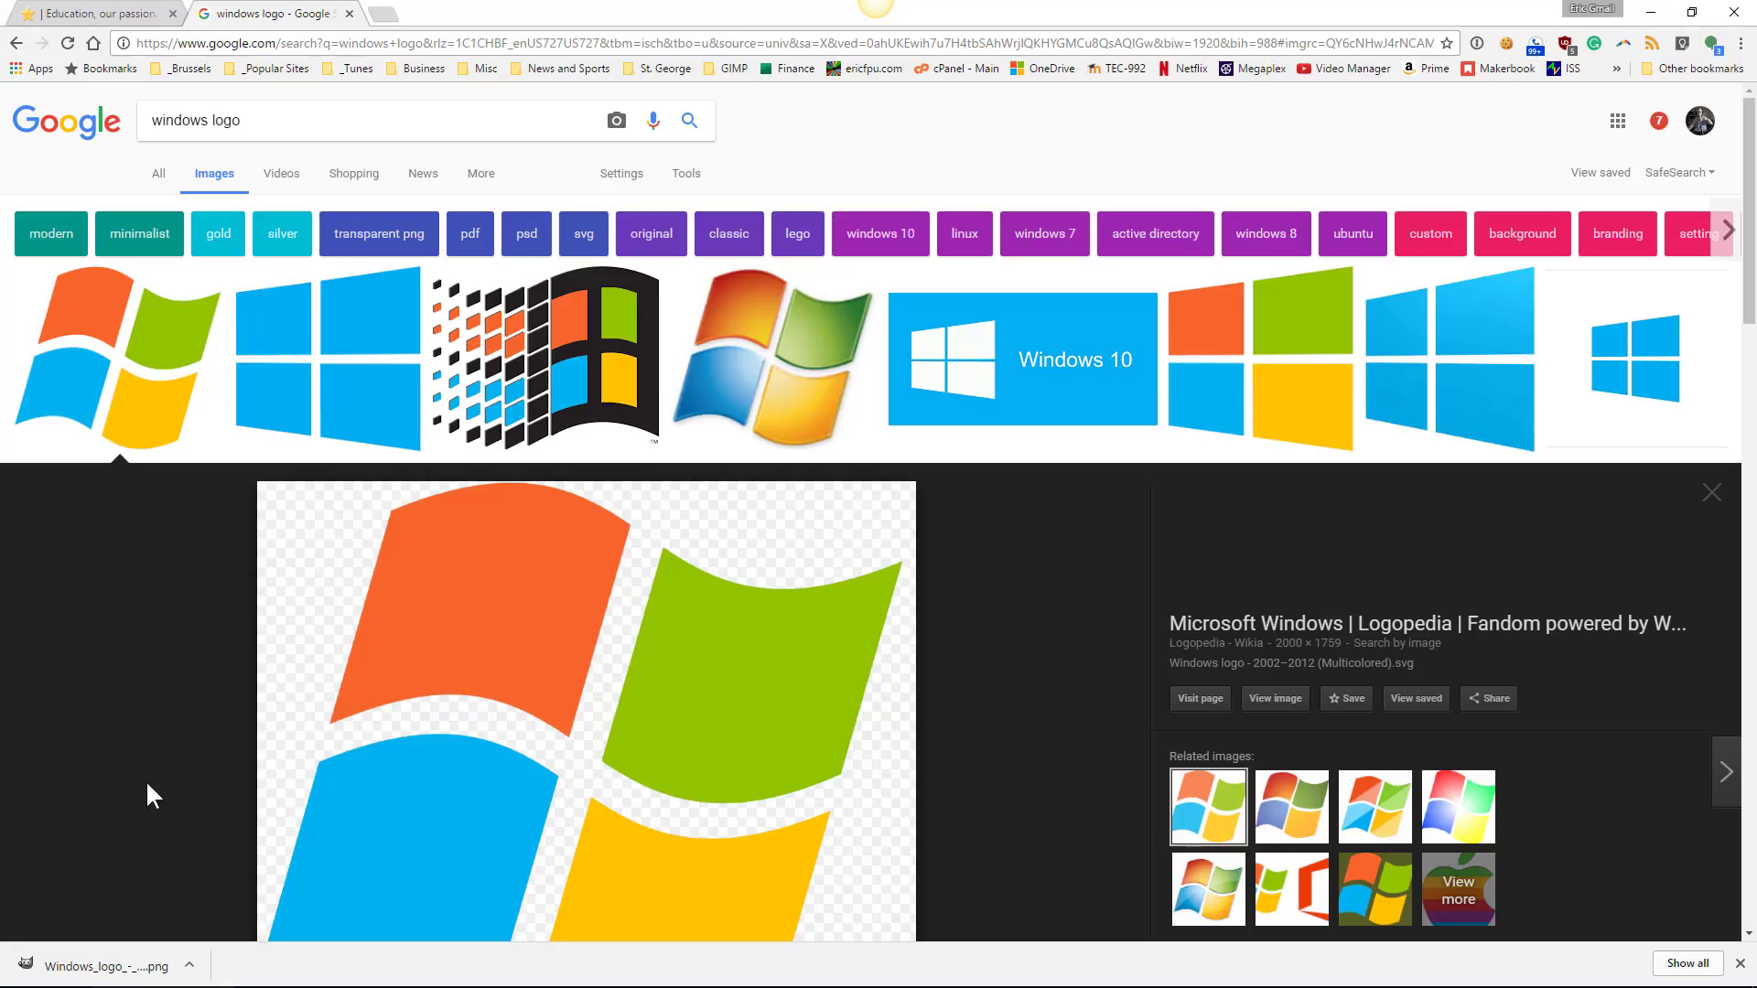
scroll(755, 439, down, 2)
scroll(755, 441, down, 2)
scroll(756, 441, up, 1)
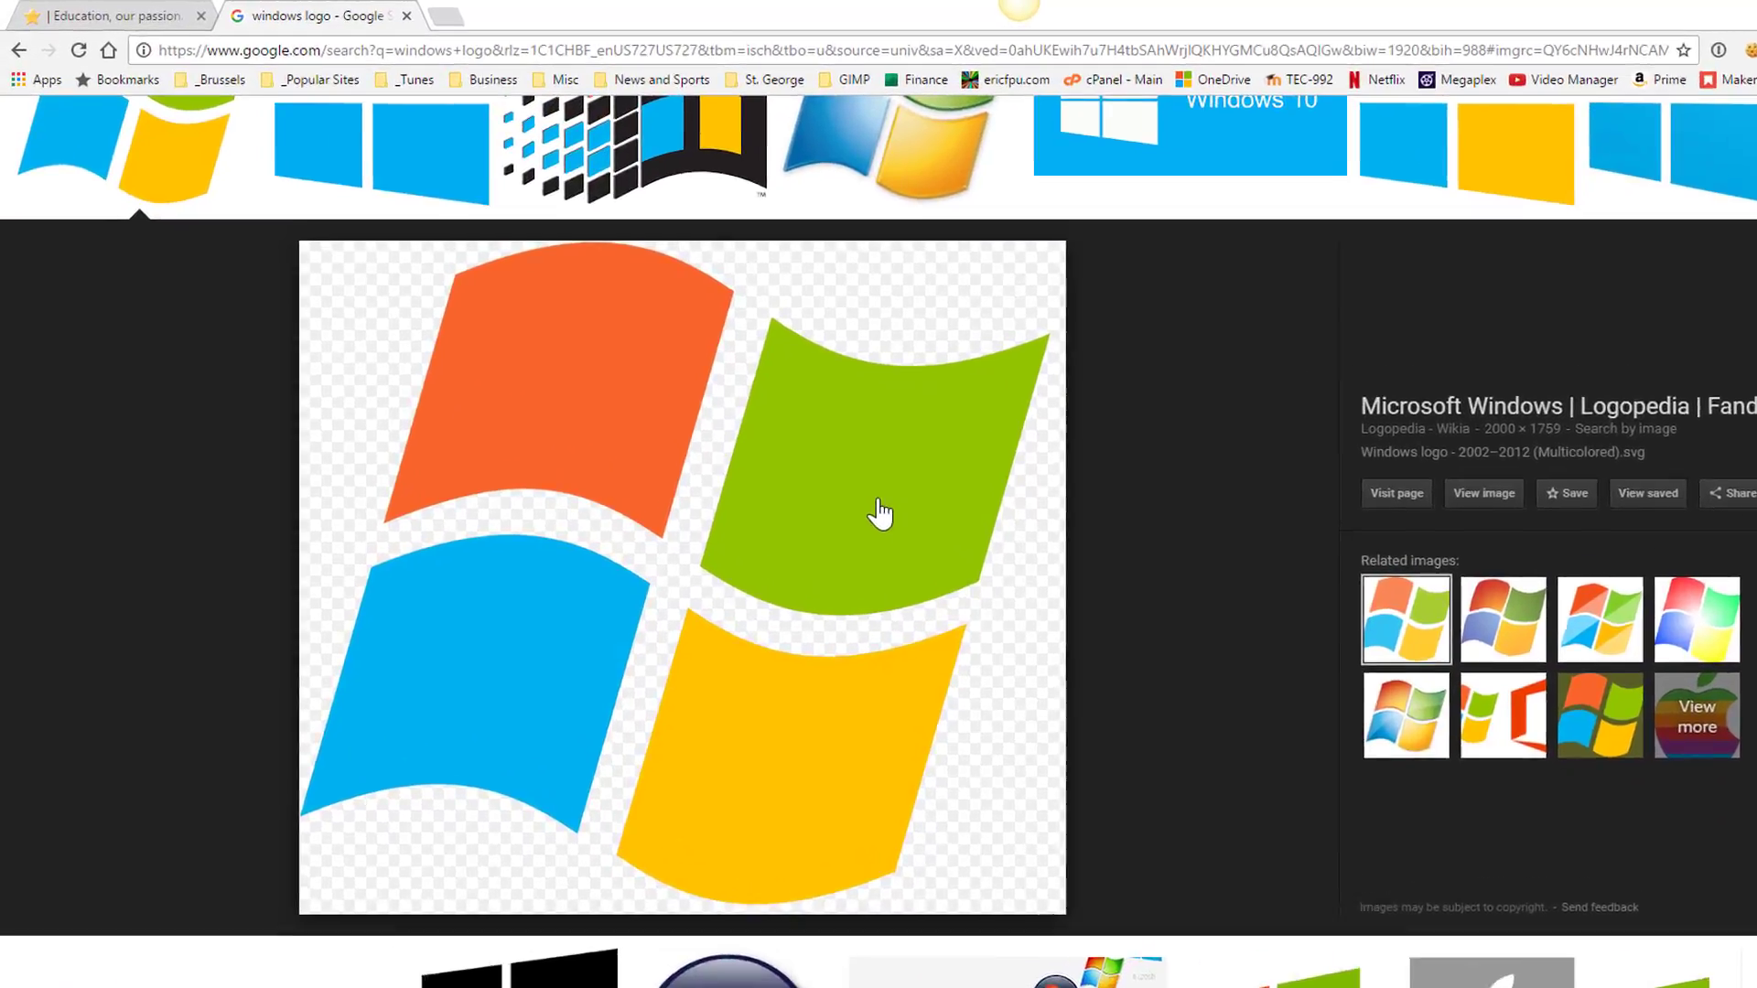
scroll(756, 441, up, 3)
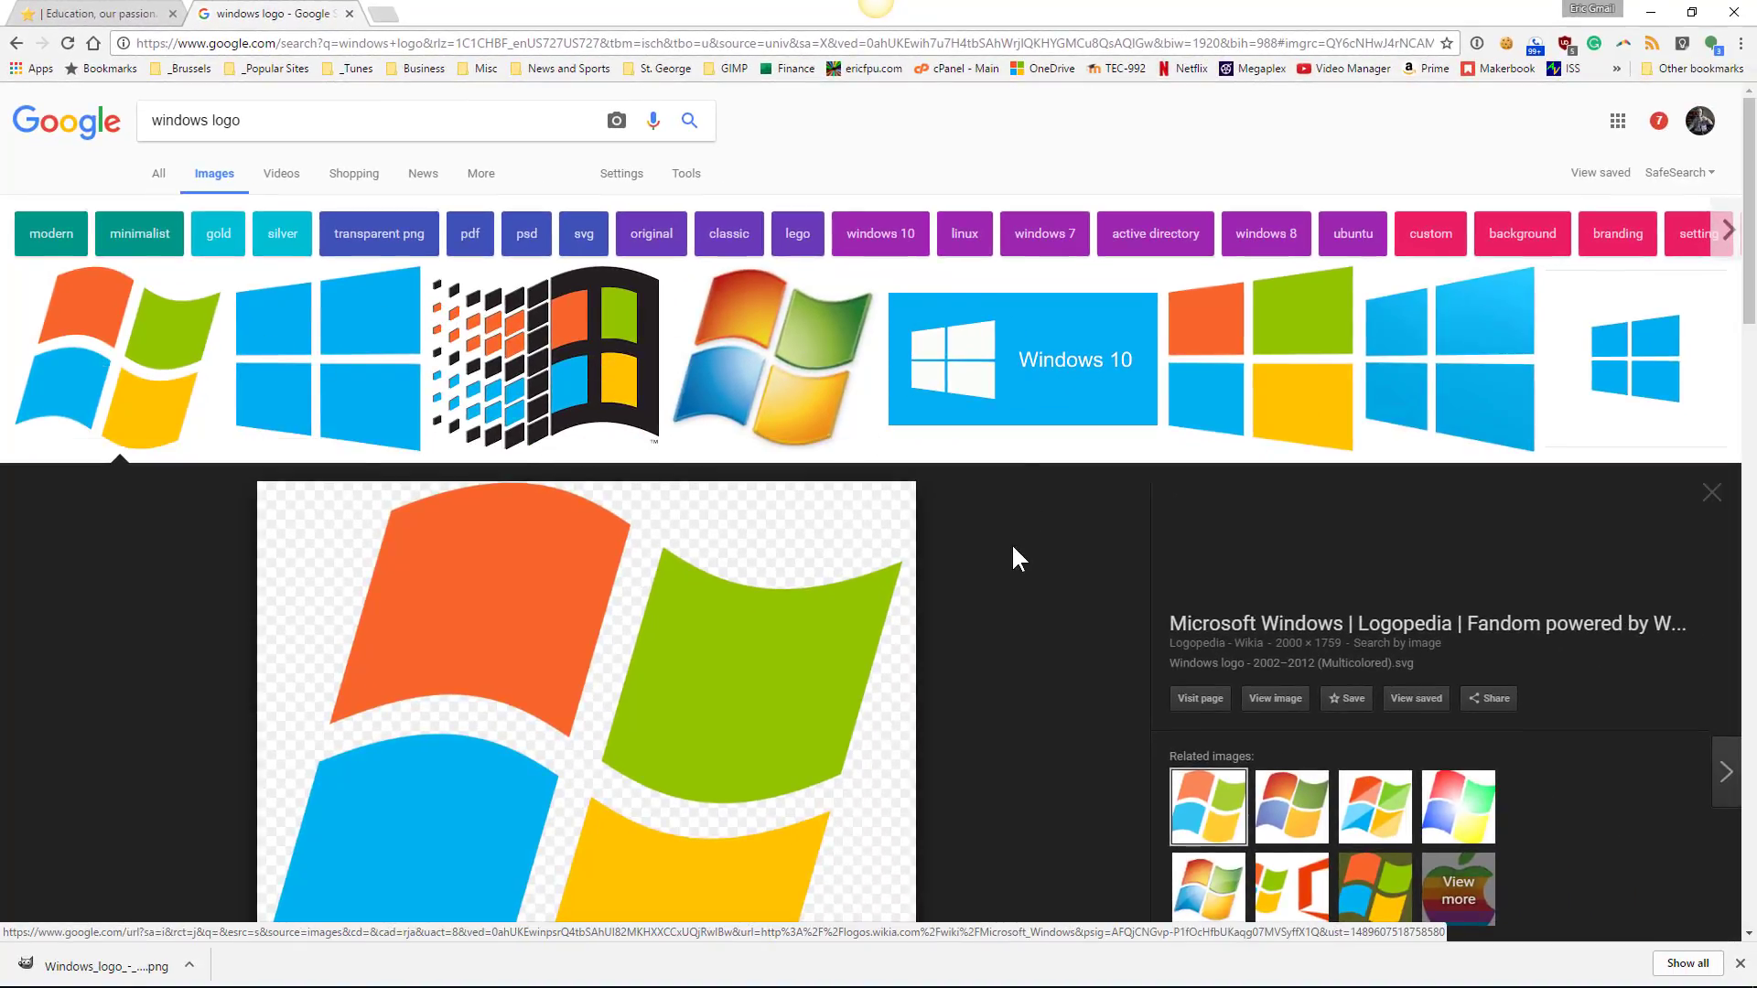
scroll(1014, 547, down, 2)
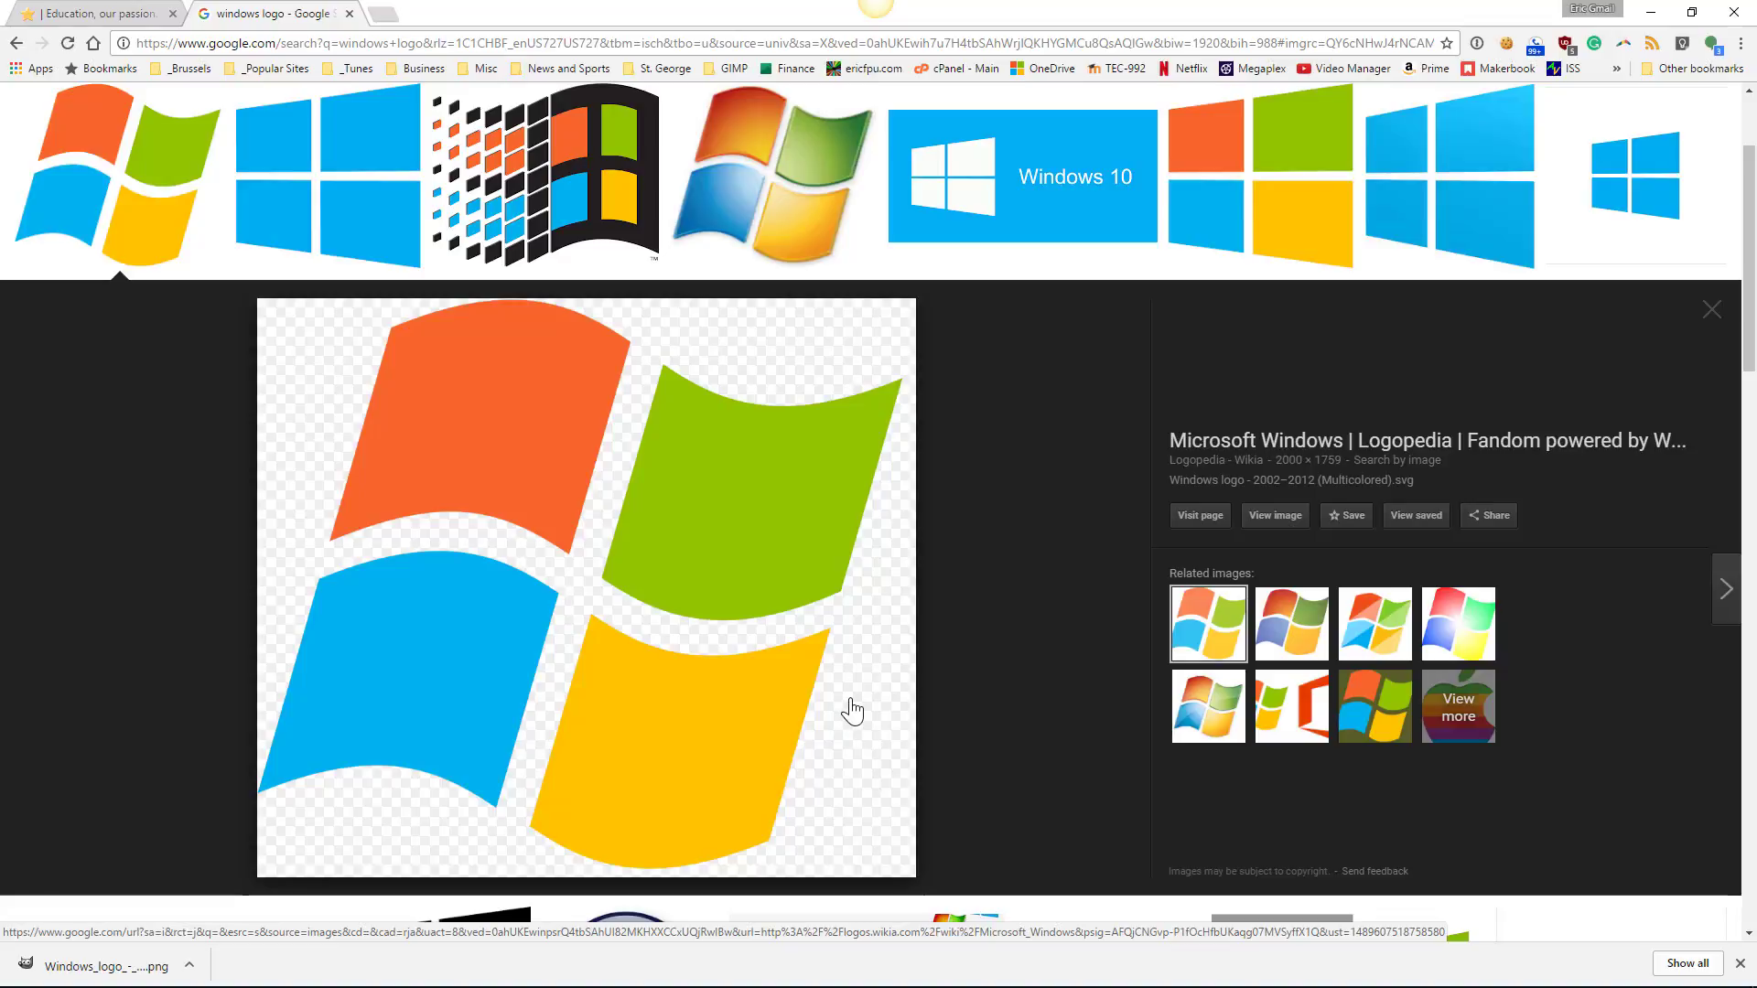
right_click(723, 480)
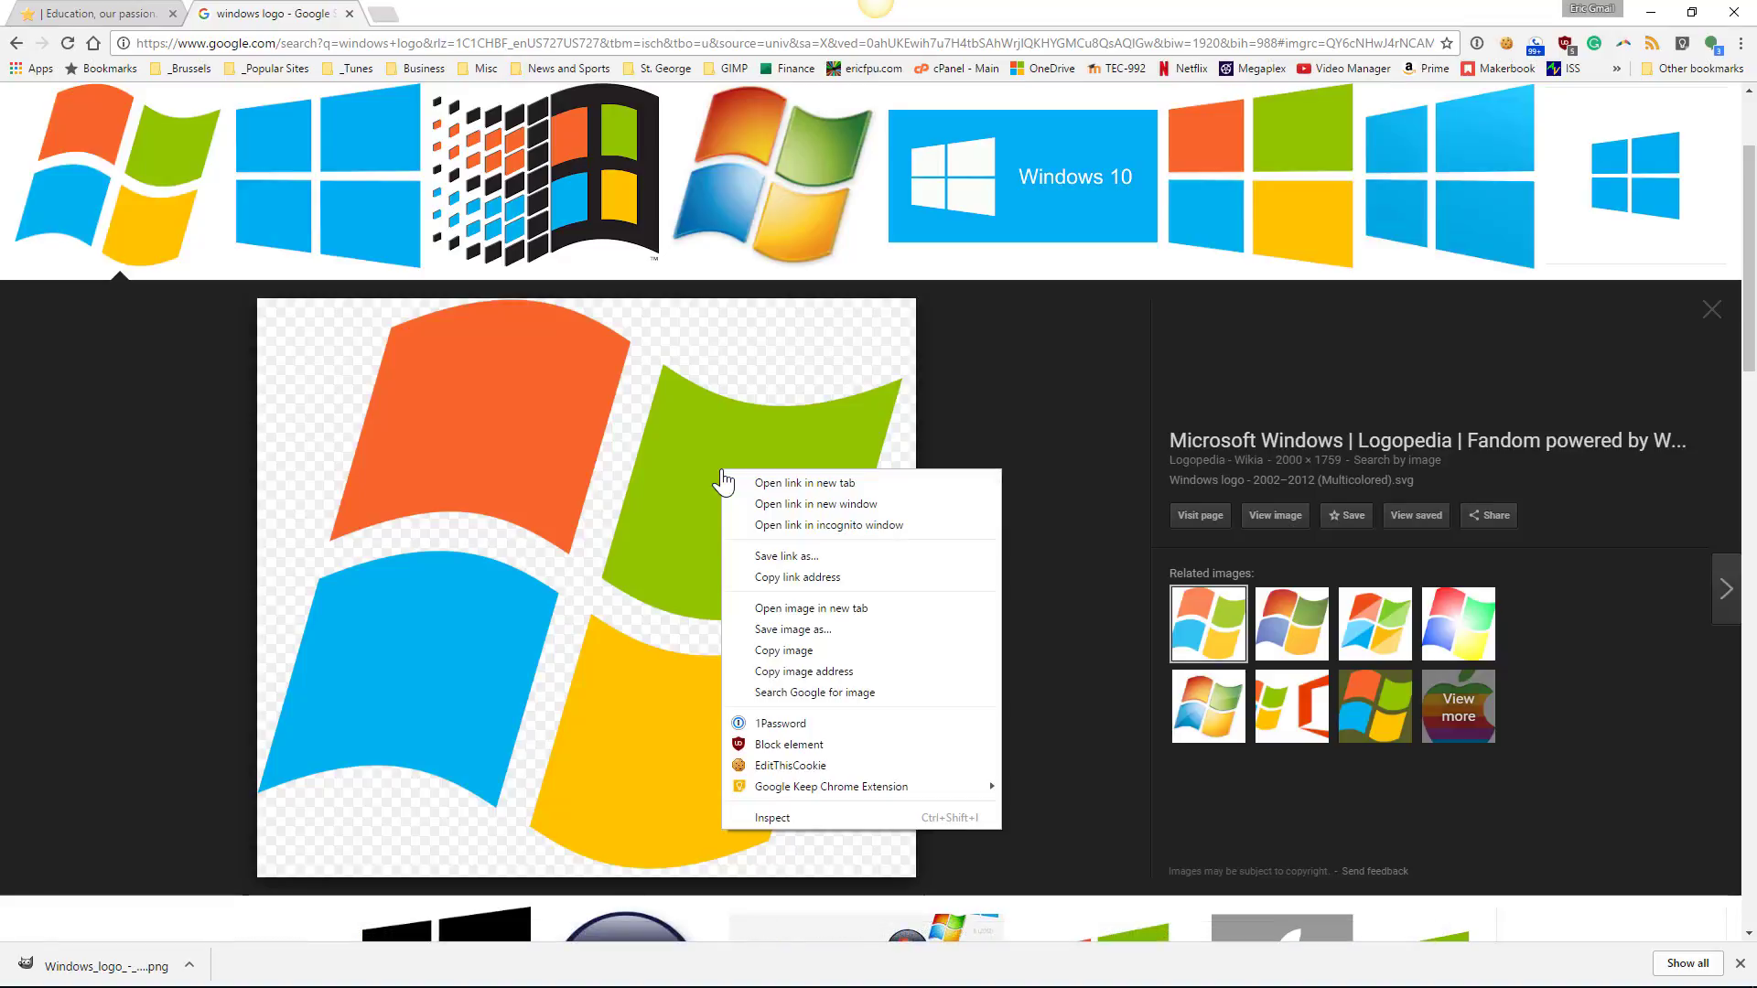
click(779, 650)
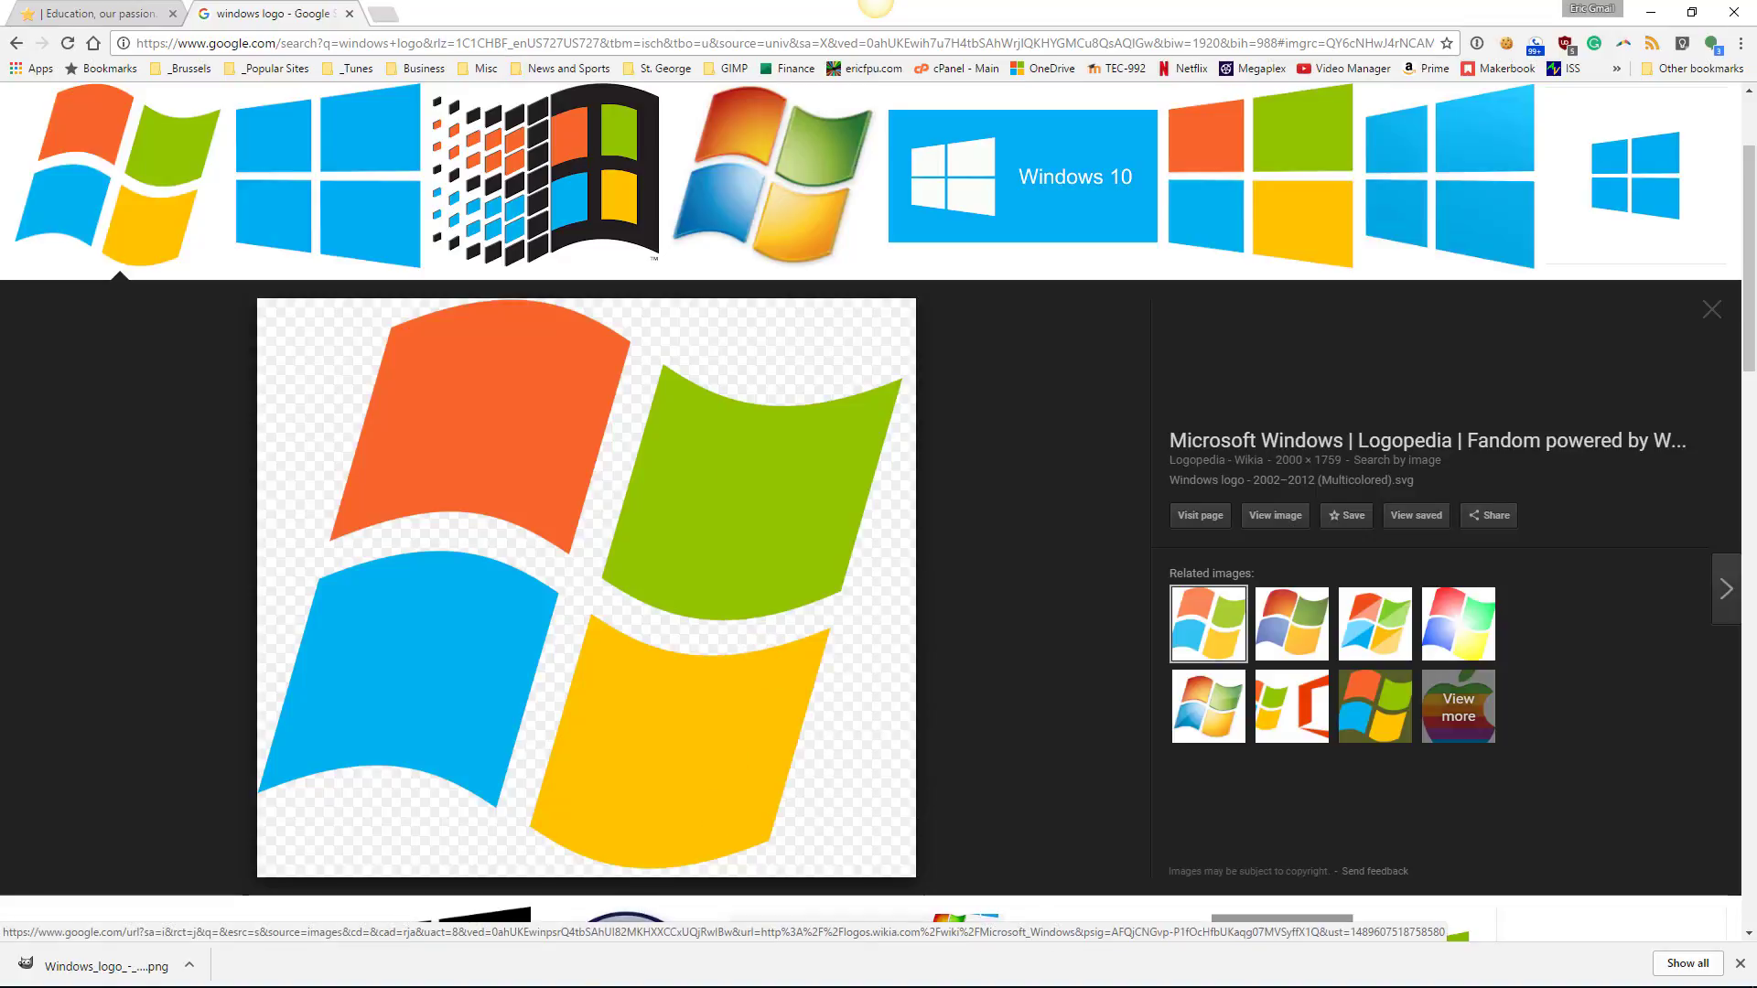
Switch back to GIMP and paste the copied Windows logo into the new transparent image.
click(316, 987)
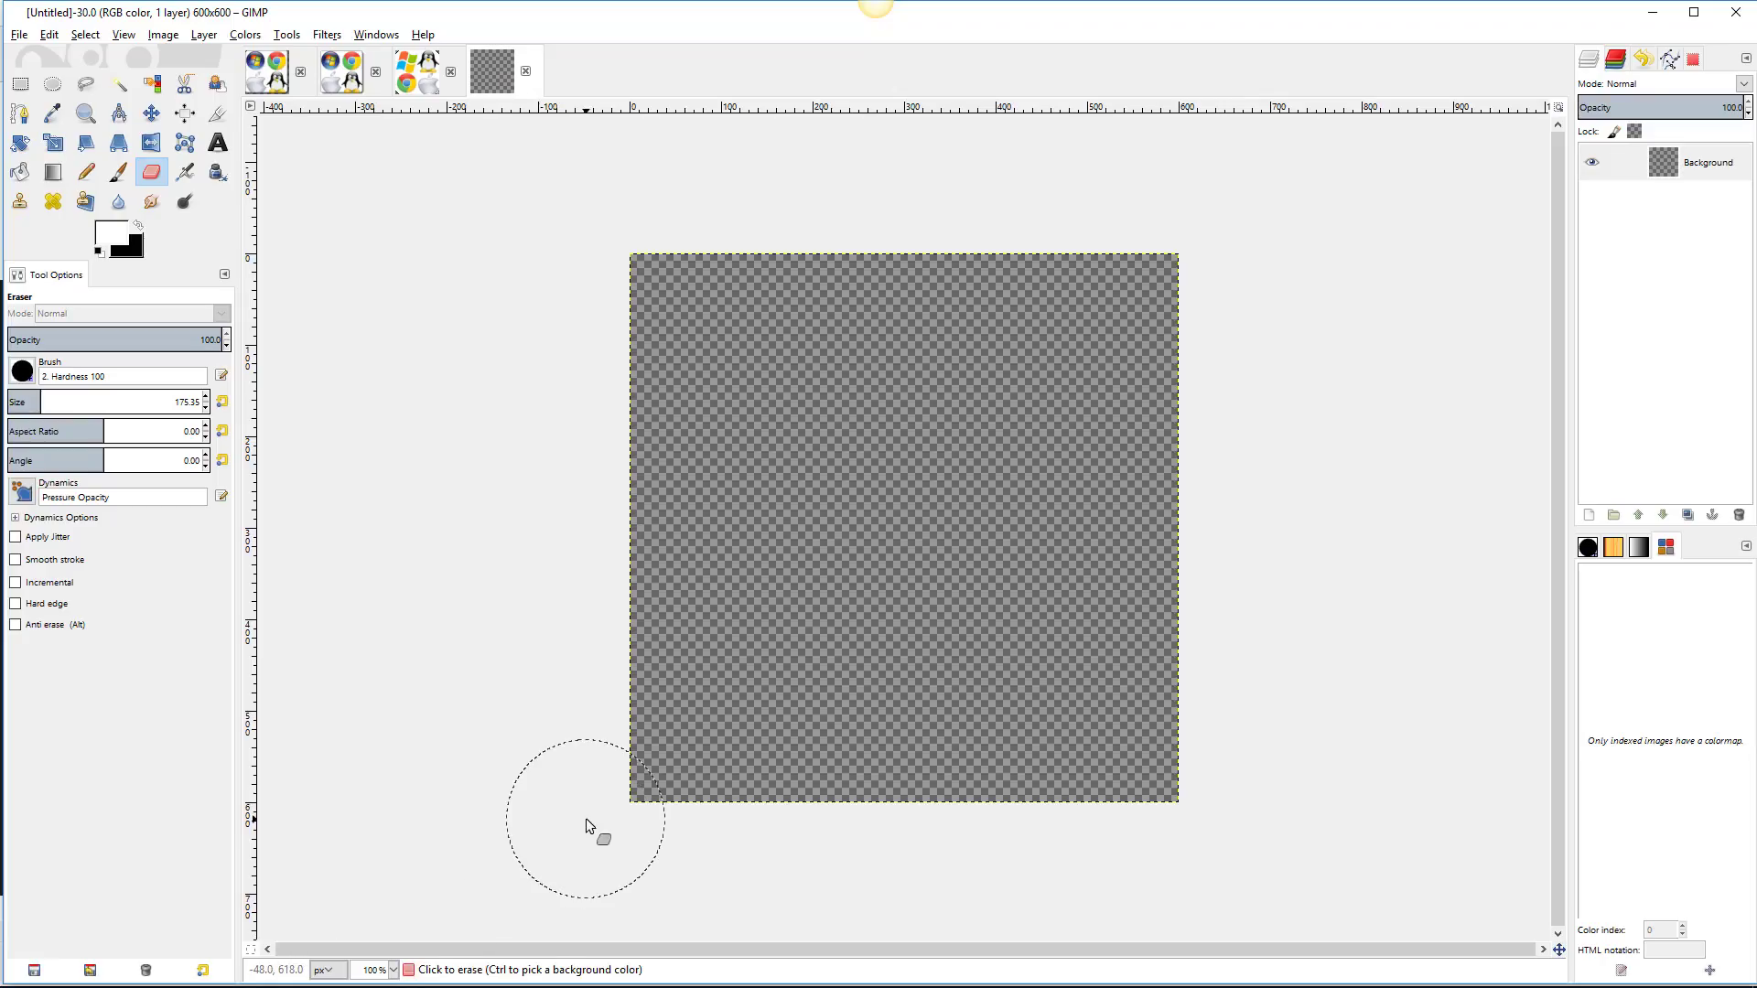
key(ctrl+v)
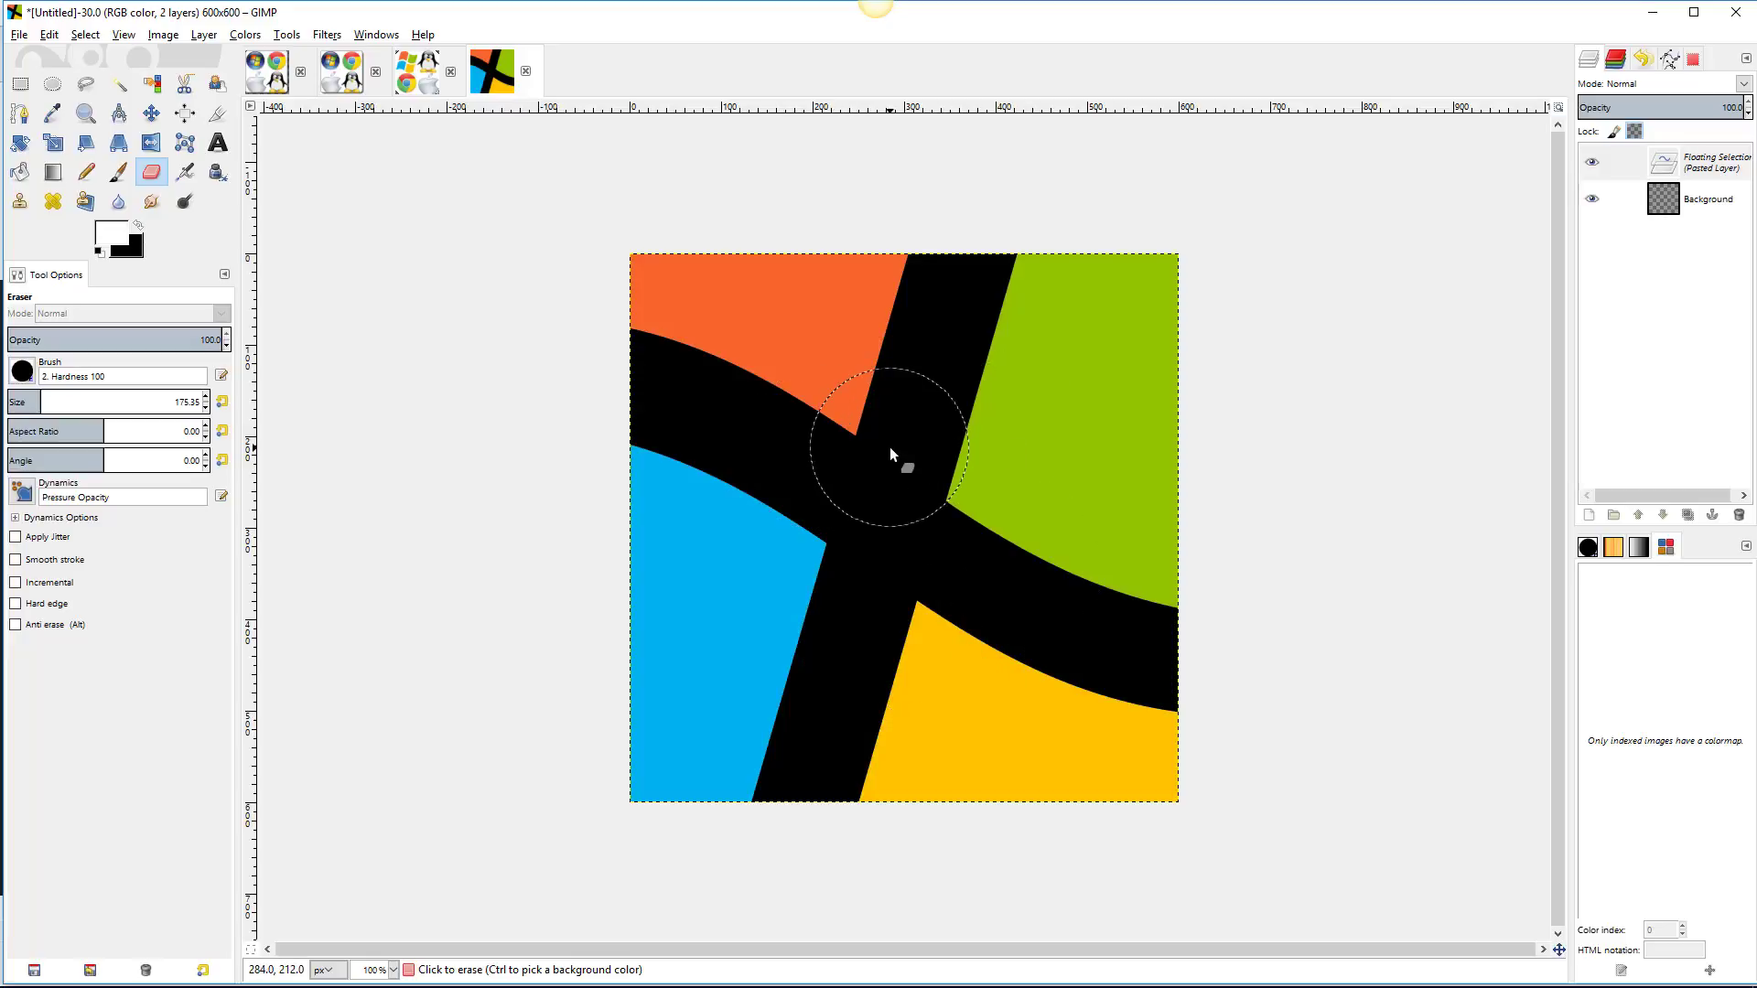
scroll(890, 451, down, 1)
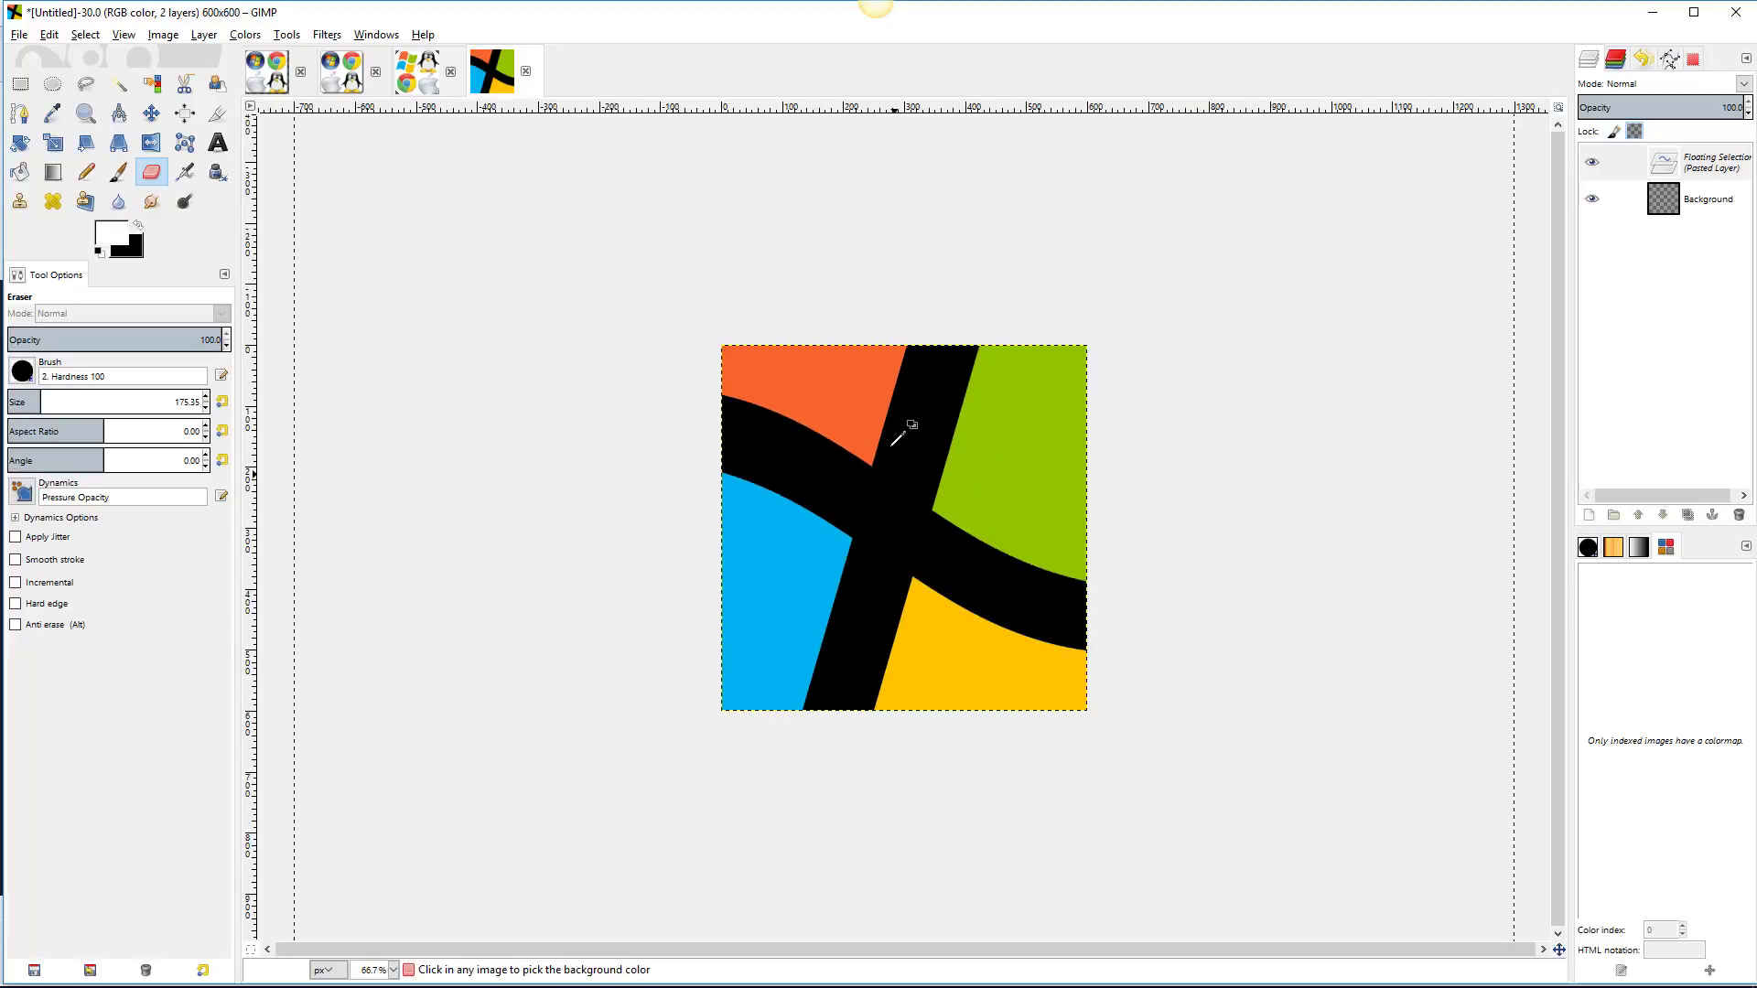
scroll(892, 446, down, 1)
scroll(891, 445, down, 1)
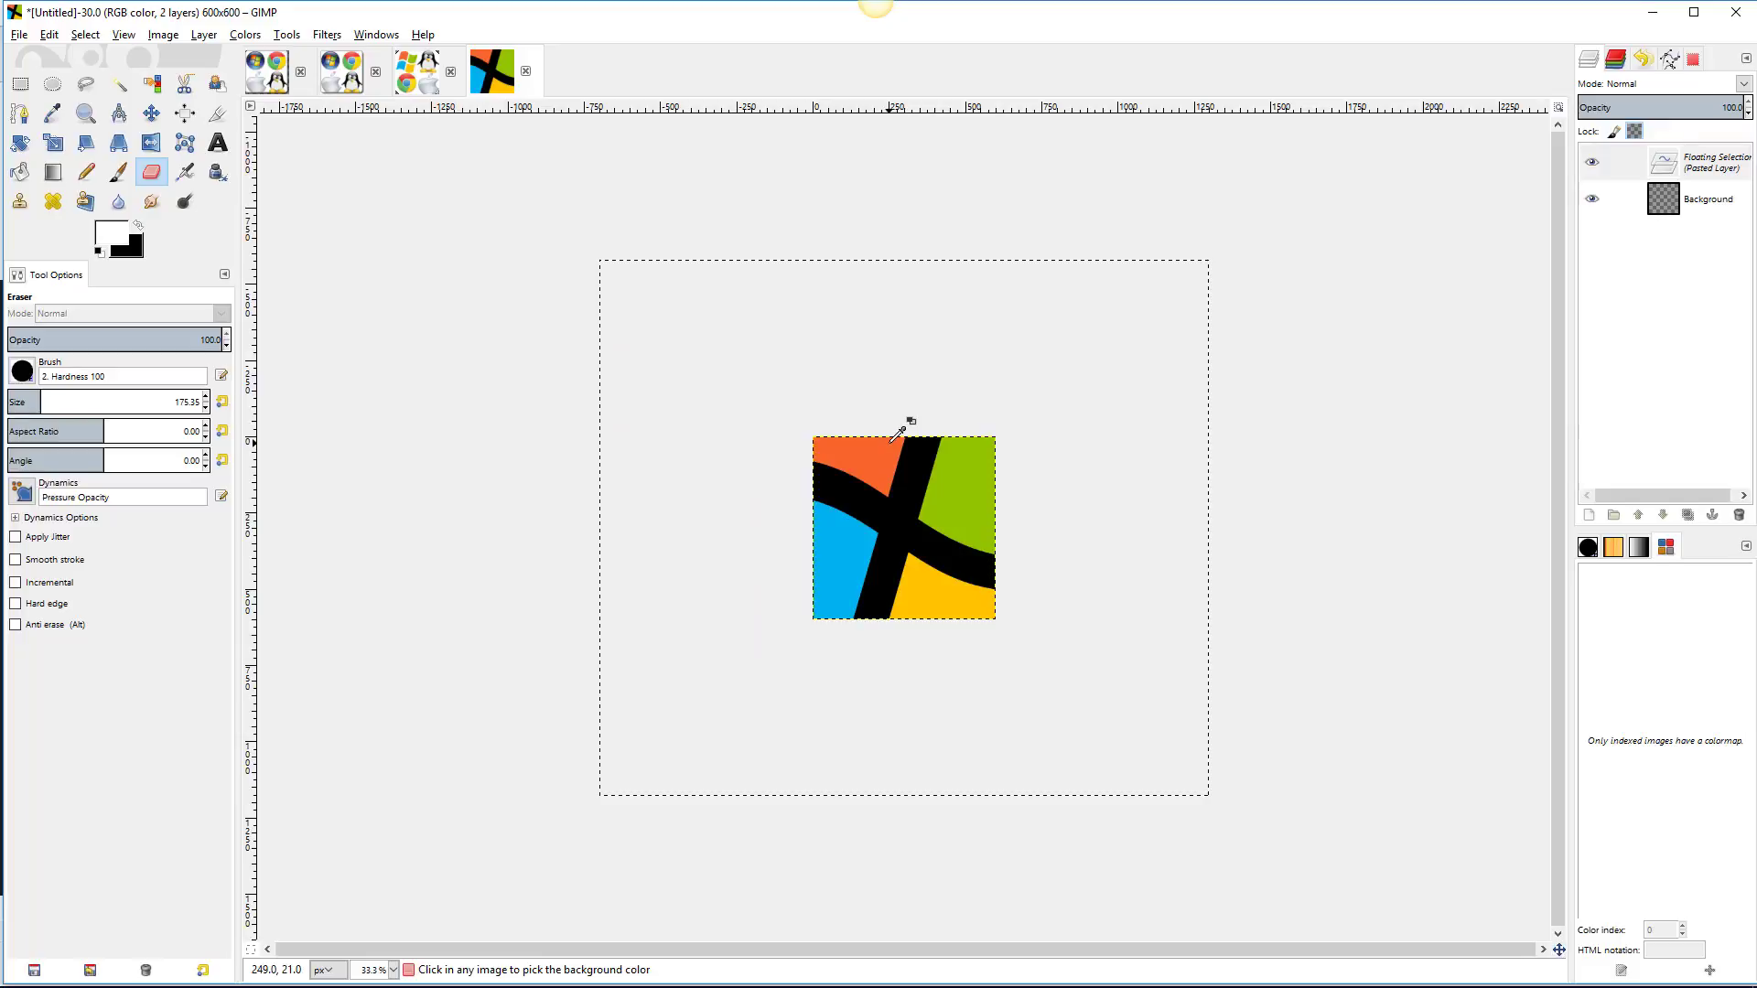
click(53, 142)
click(855, 499)
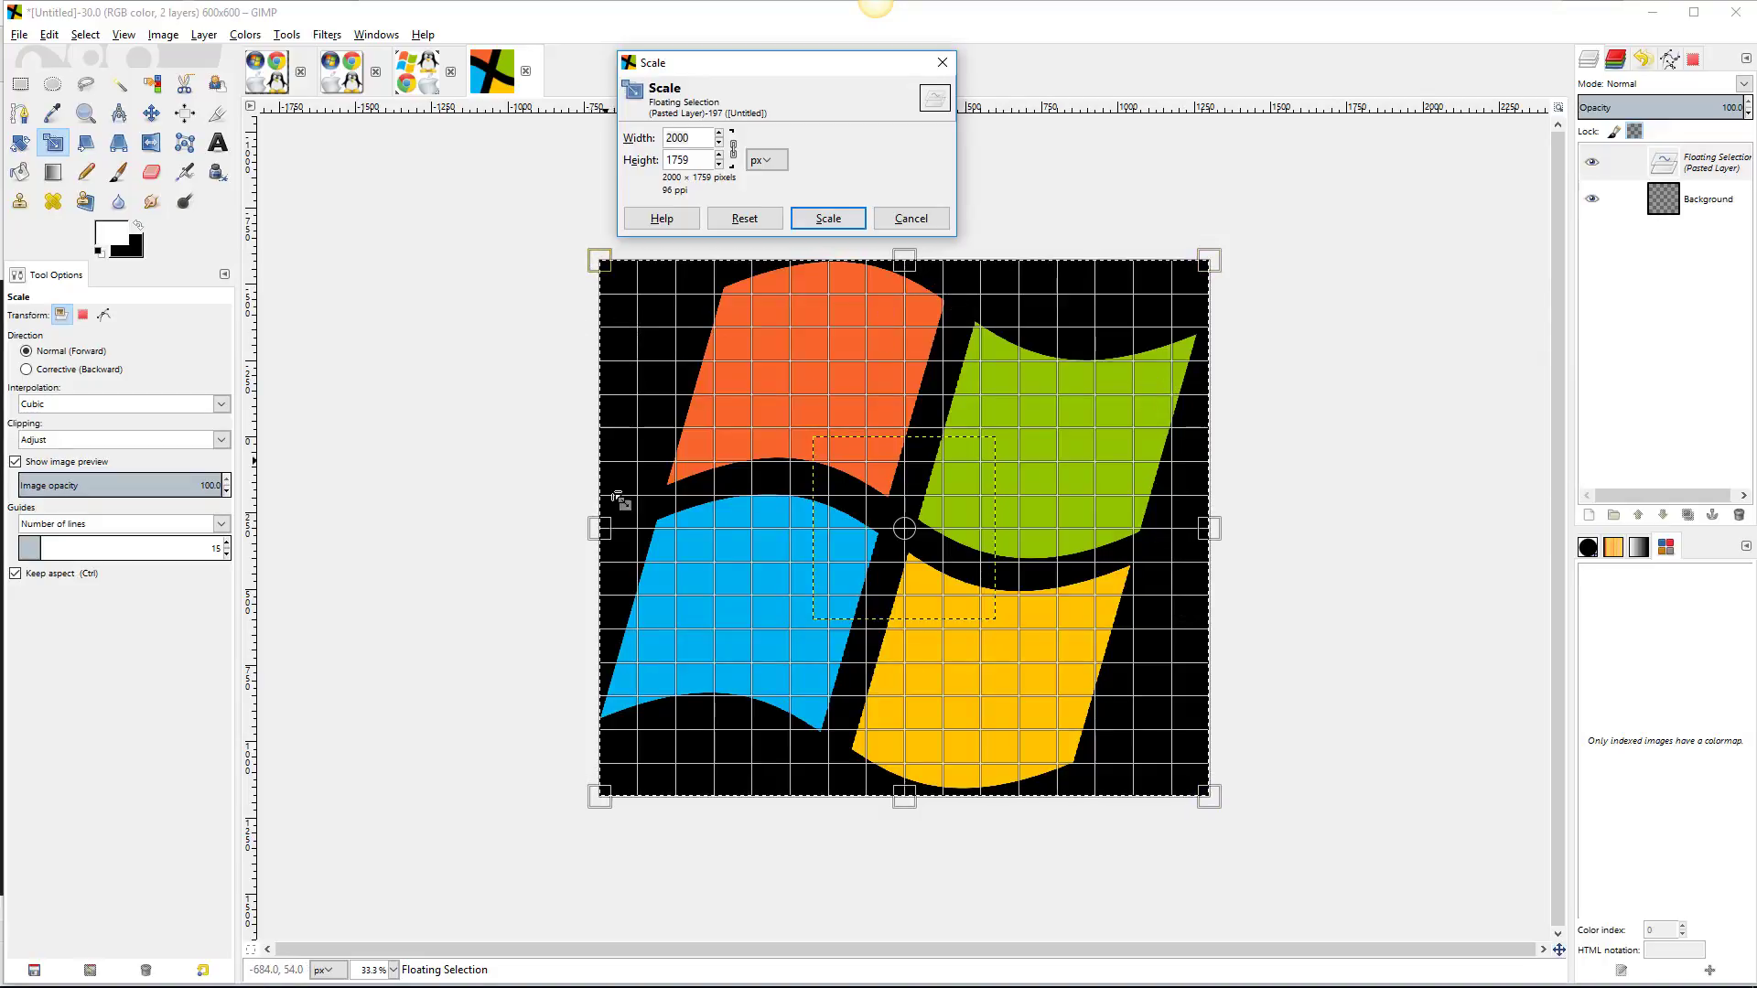
click(914, 220)
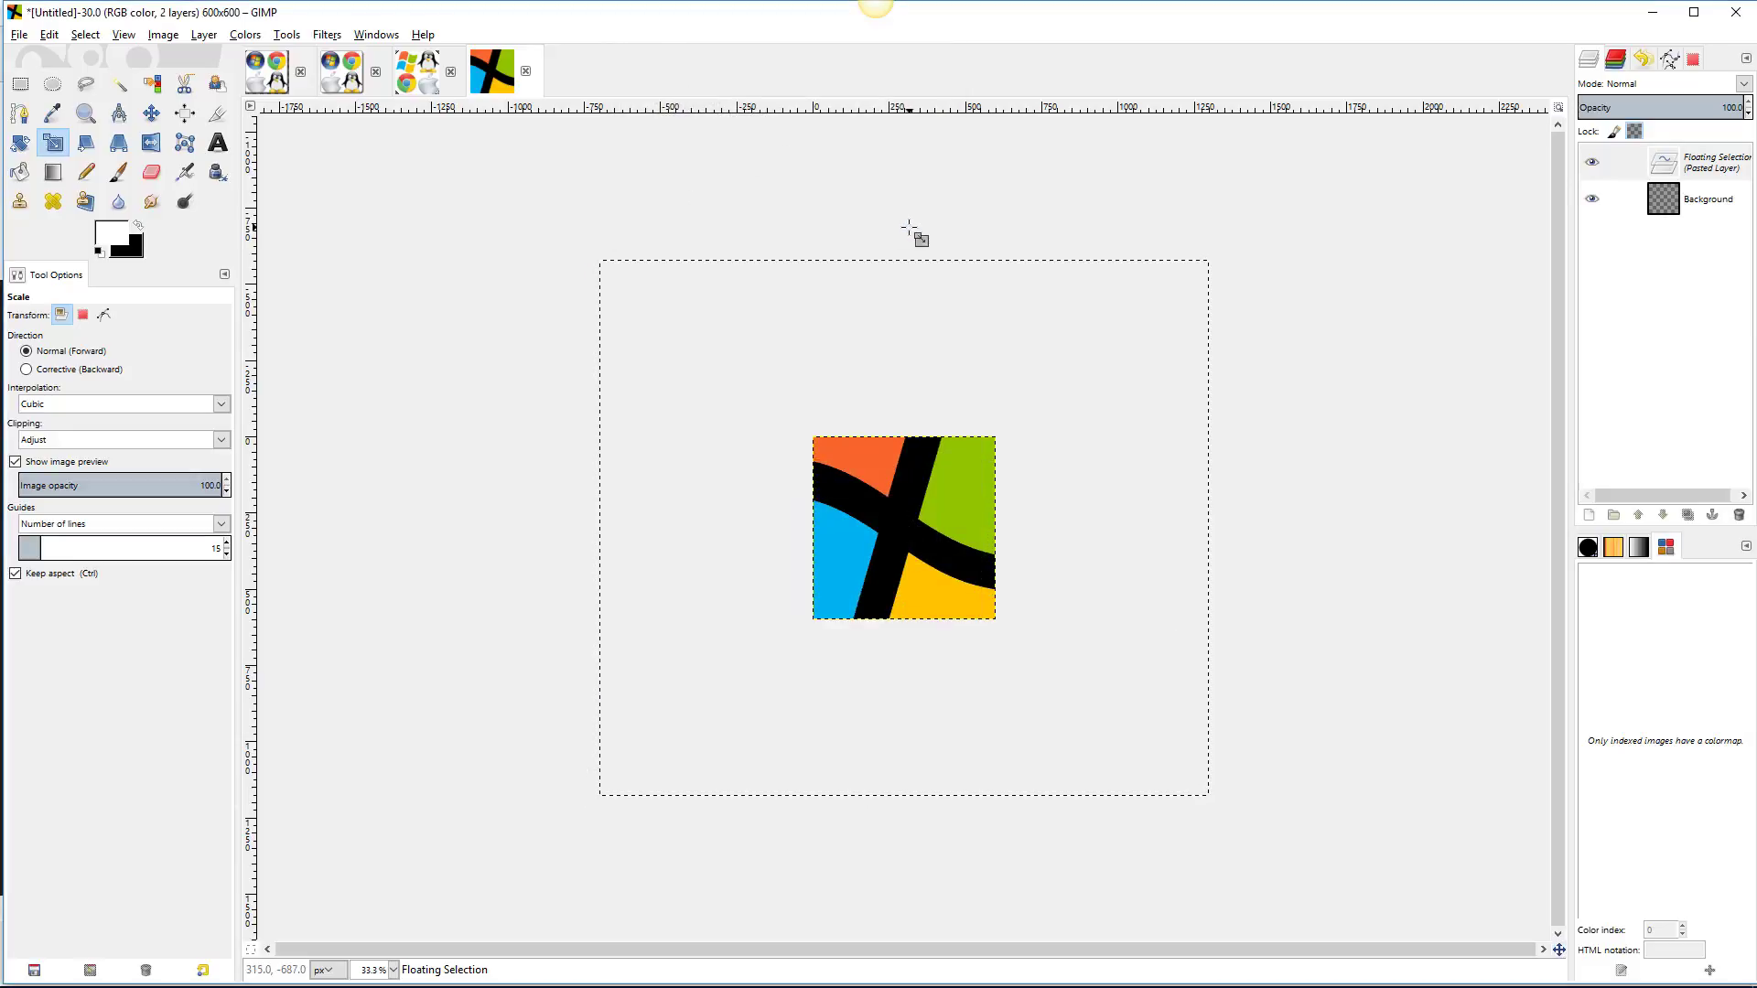
Undo the paste of the Windows logo in the new image.
key(ctrl+z)
key(ctrl)
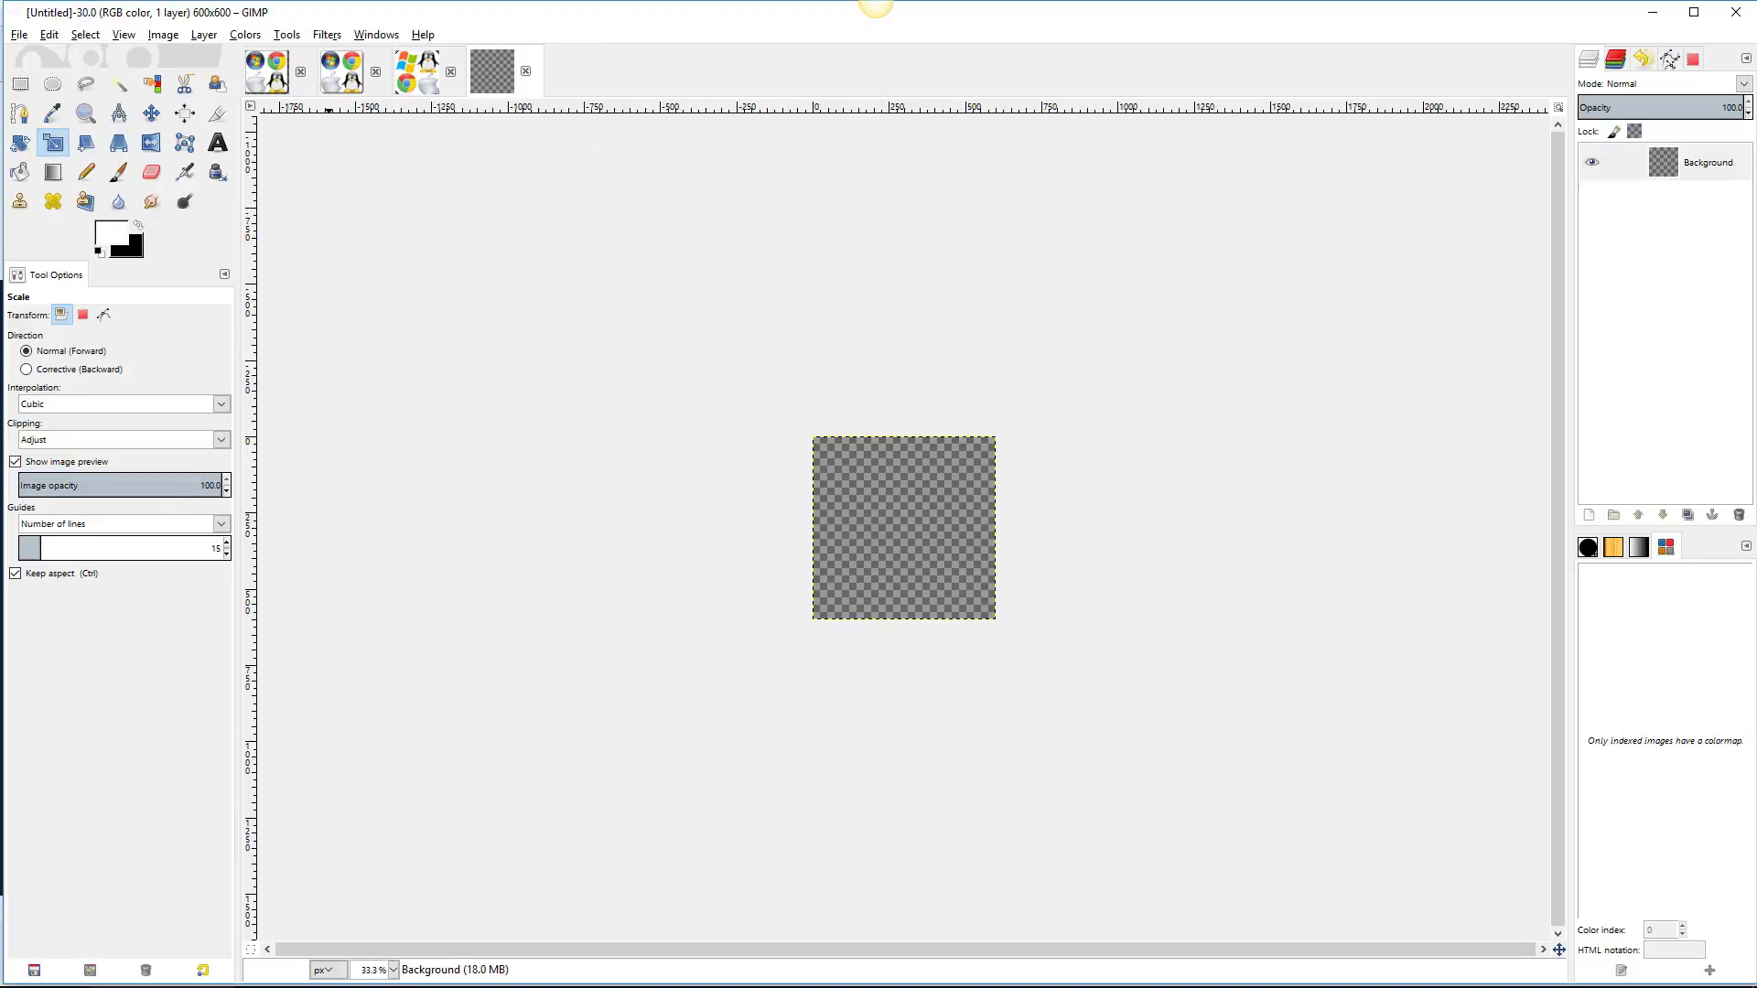
click(174, 983)
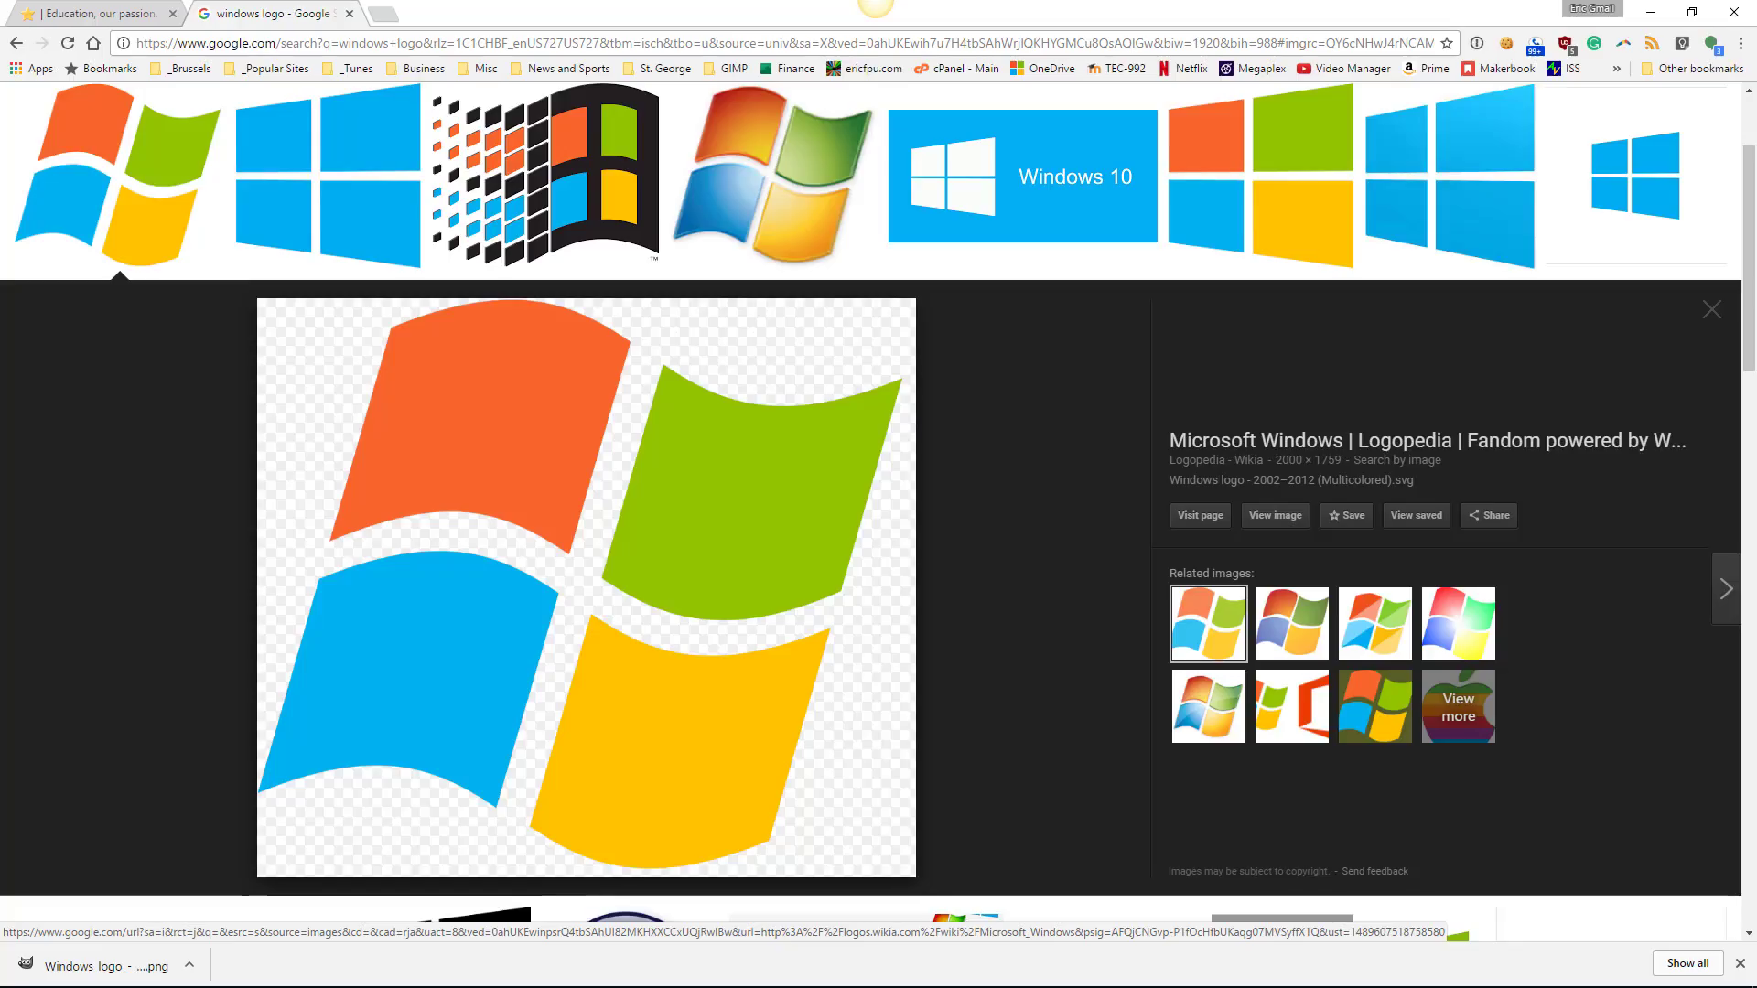
right_click(672, 505)
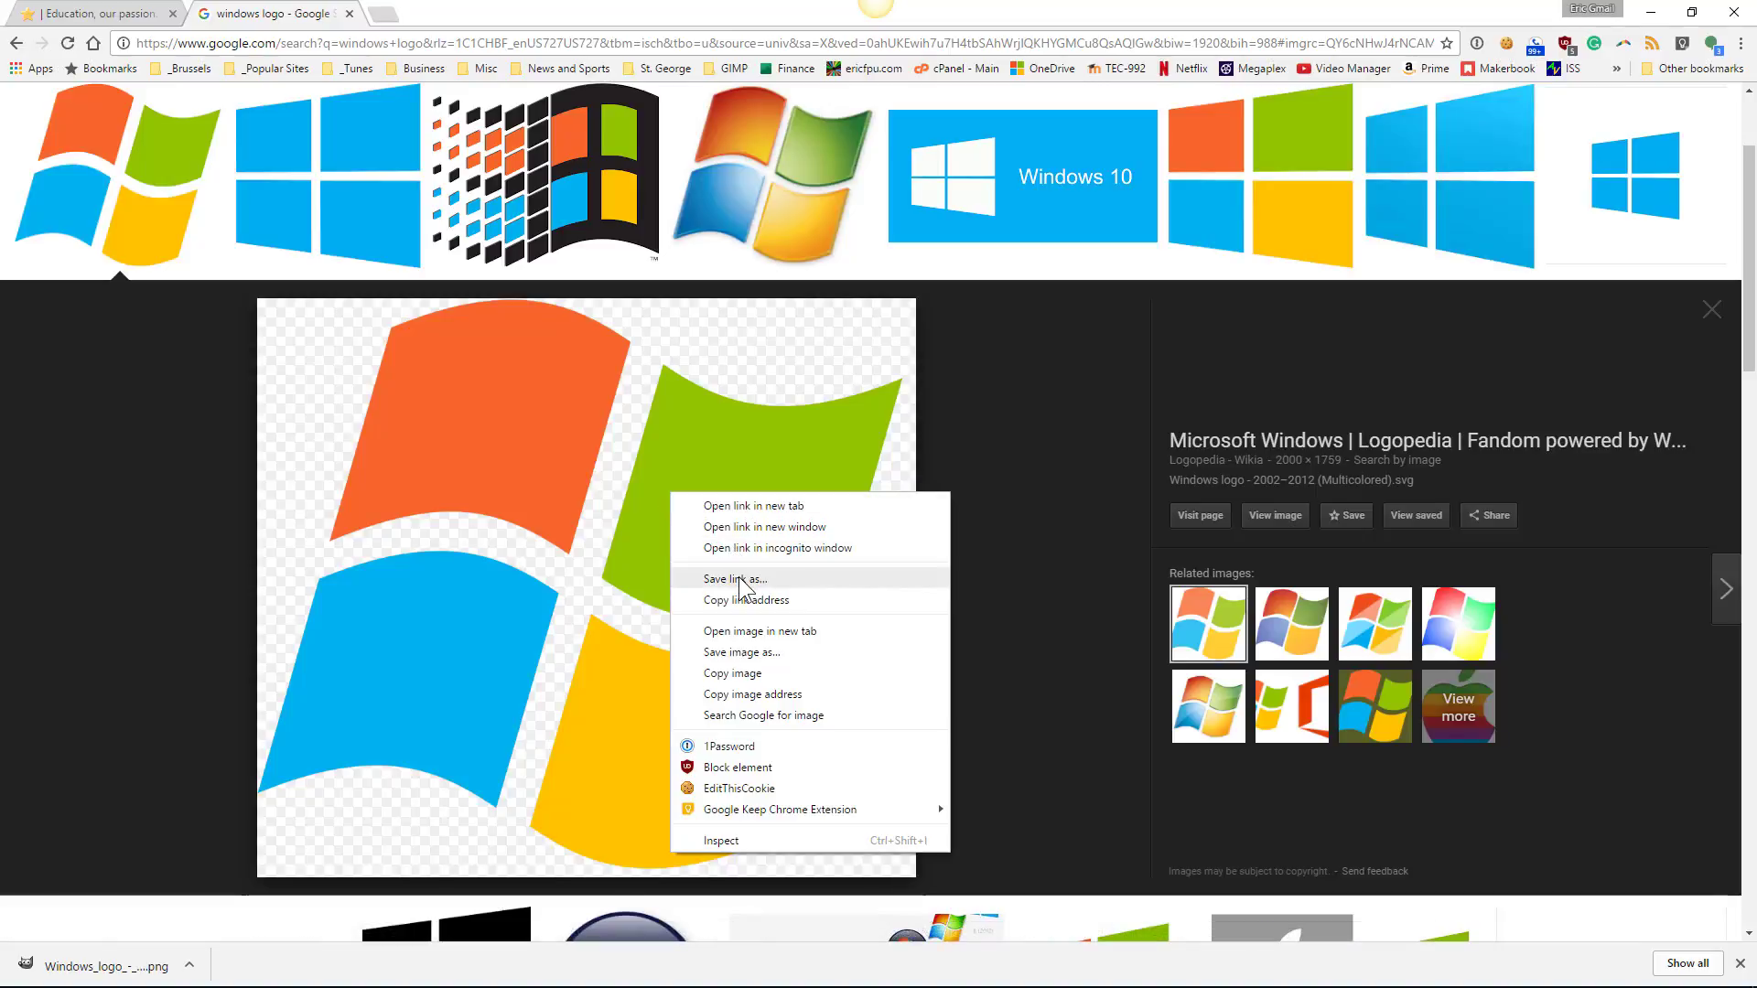
click(723, 651)
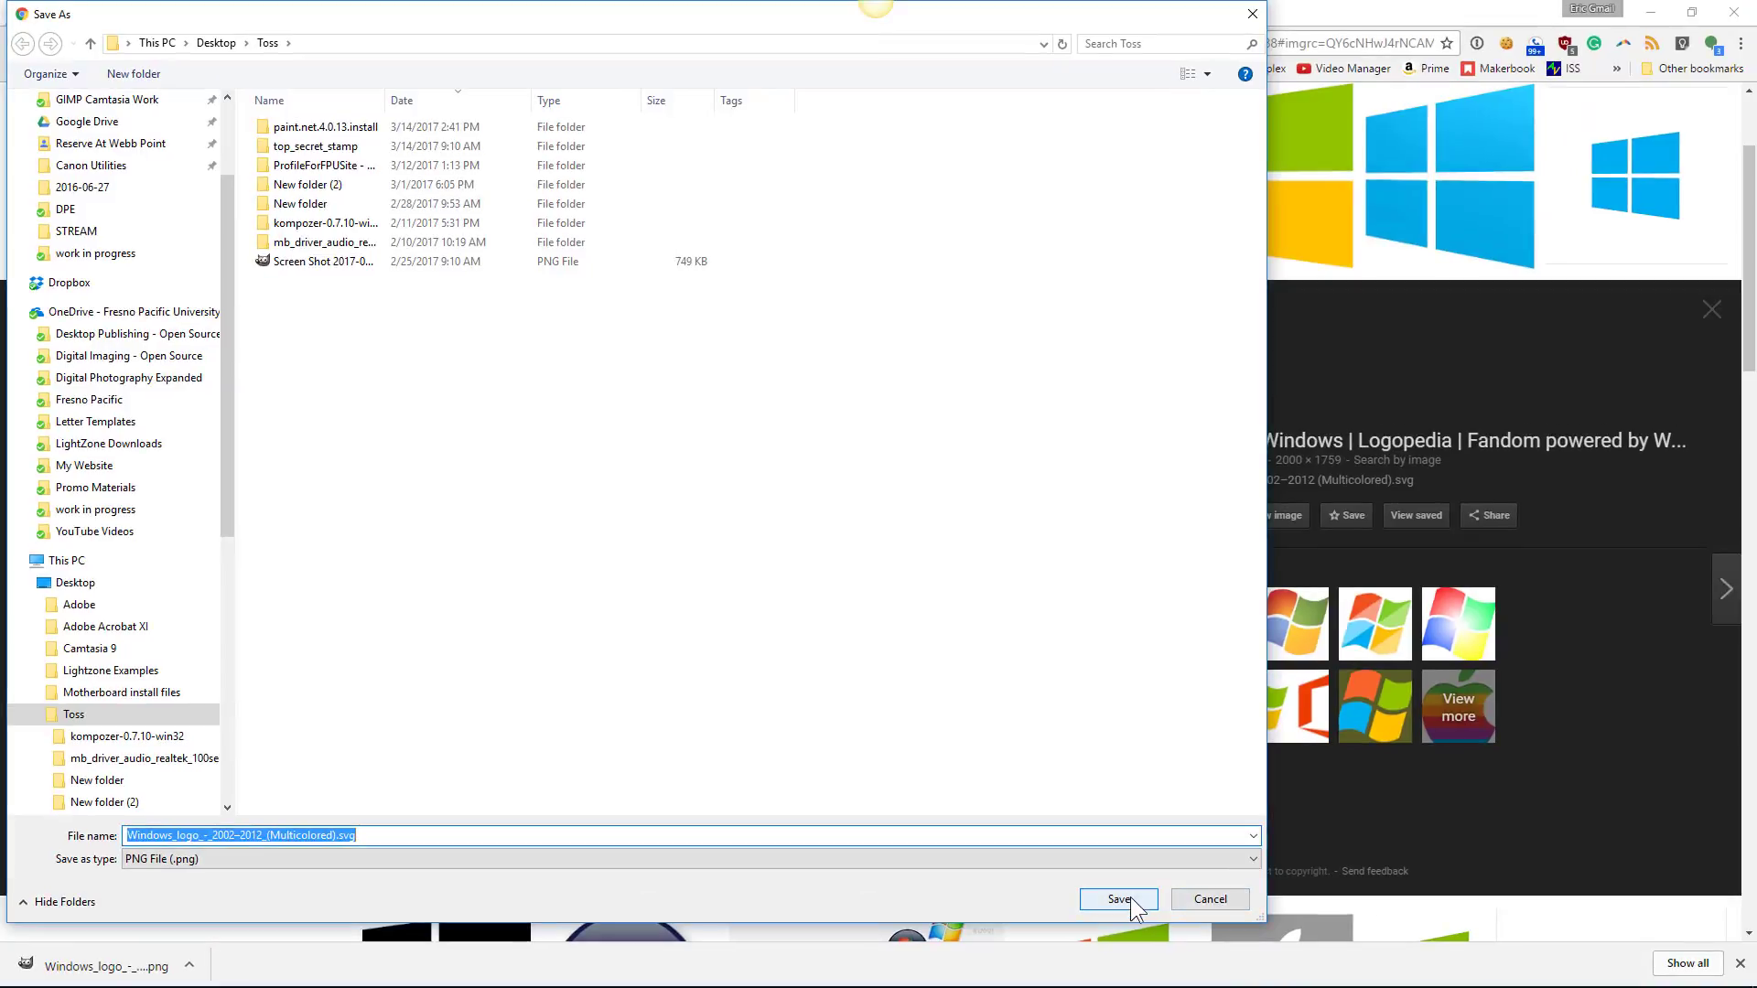
click(1210, 900)
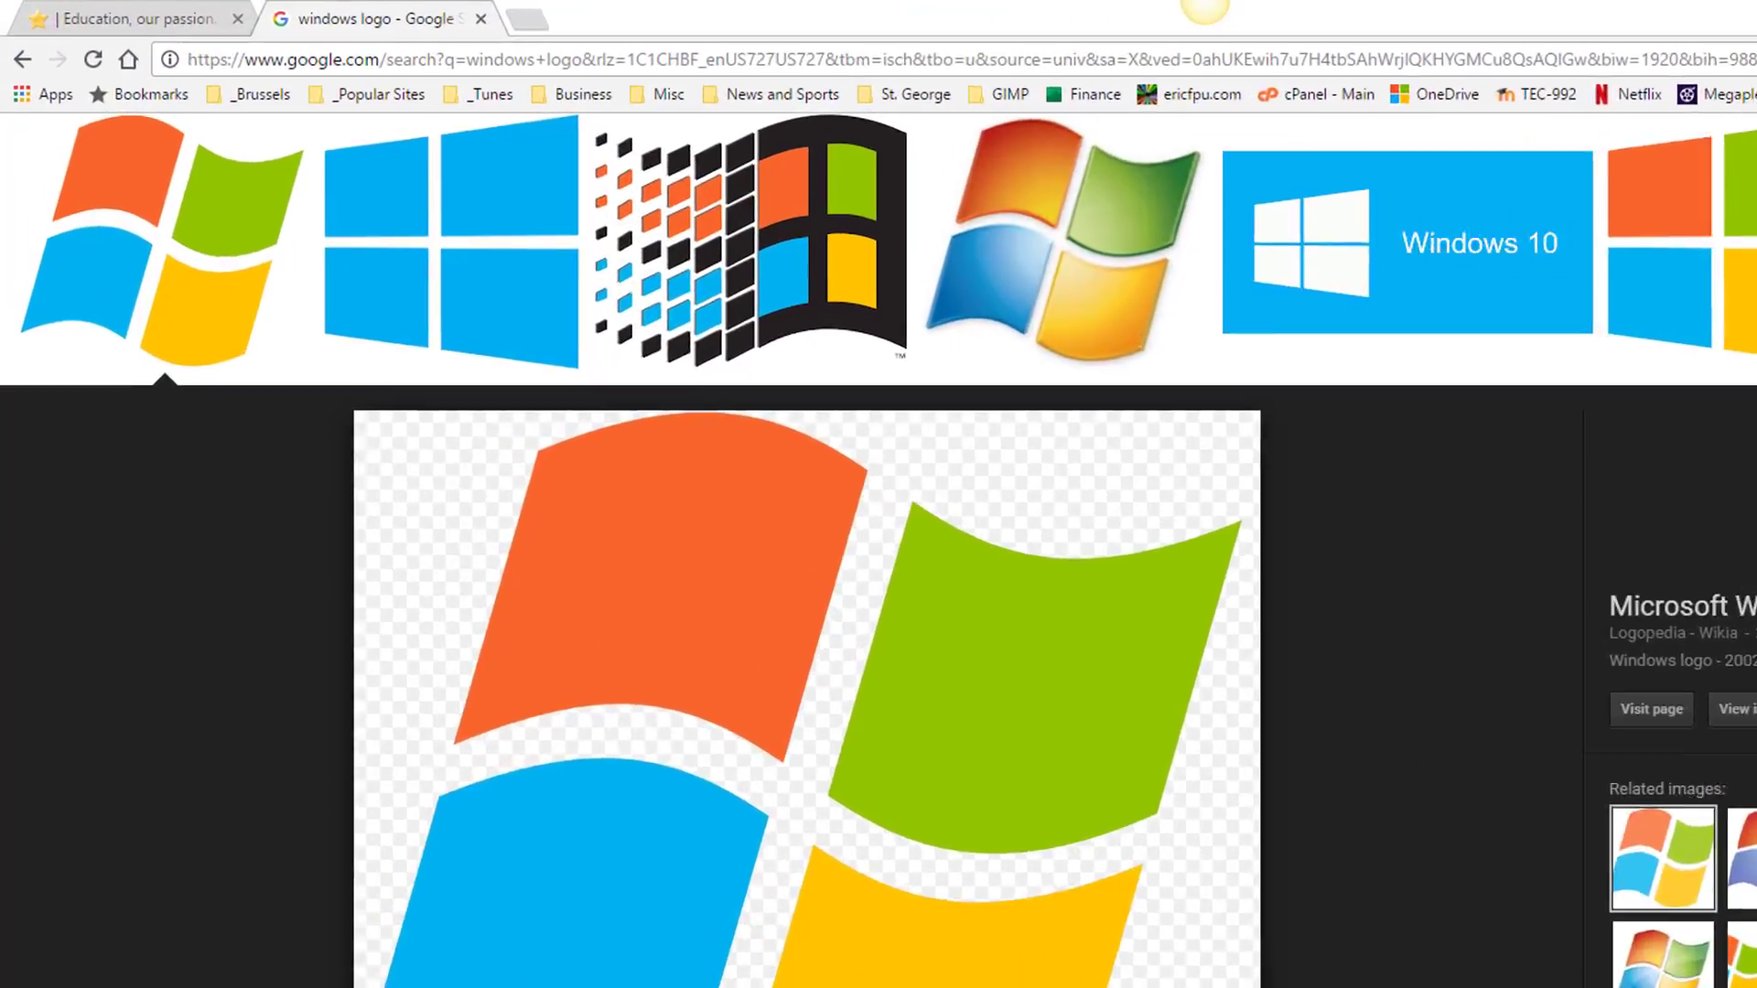
click(660, 975)
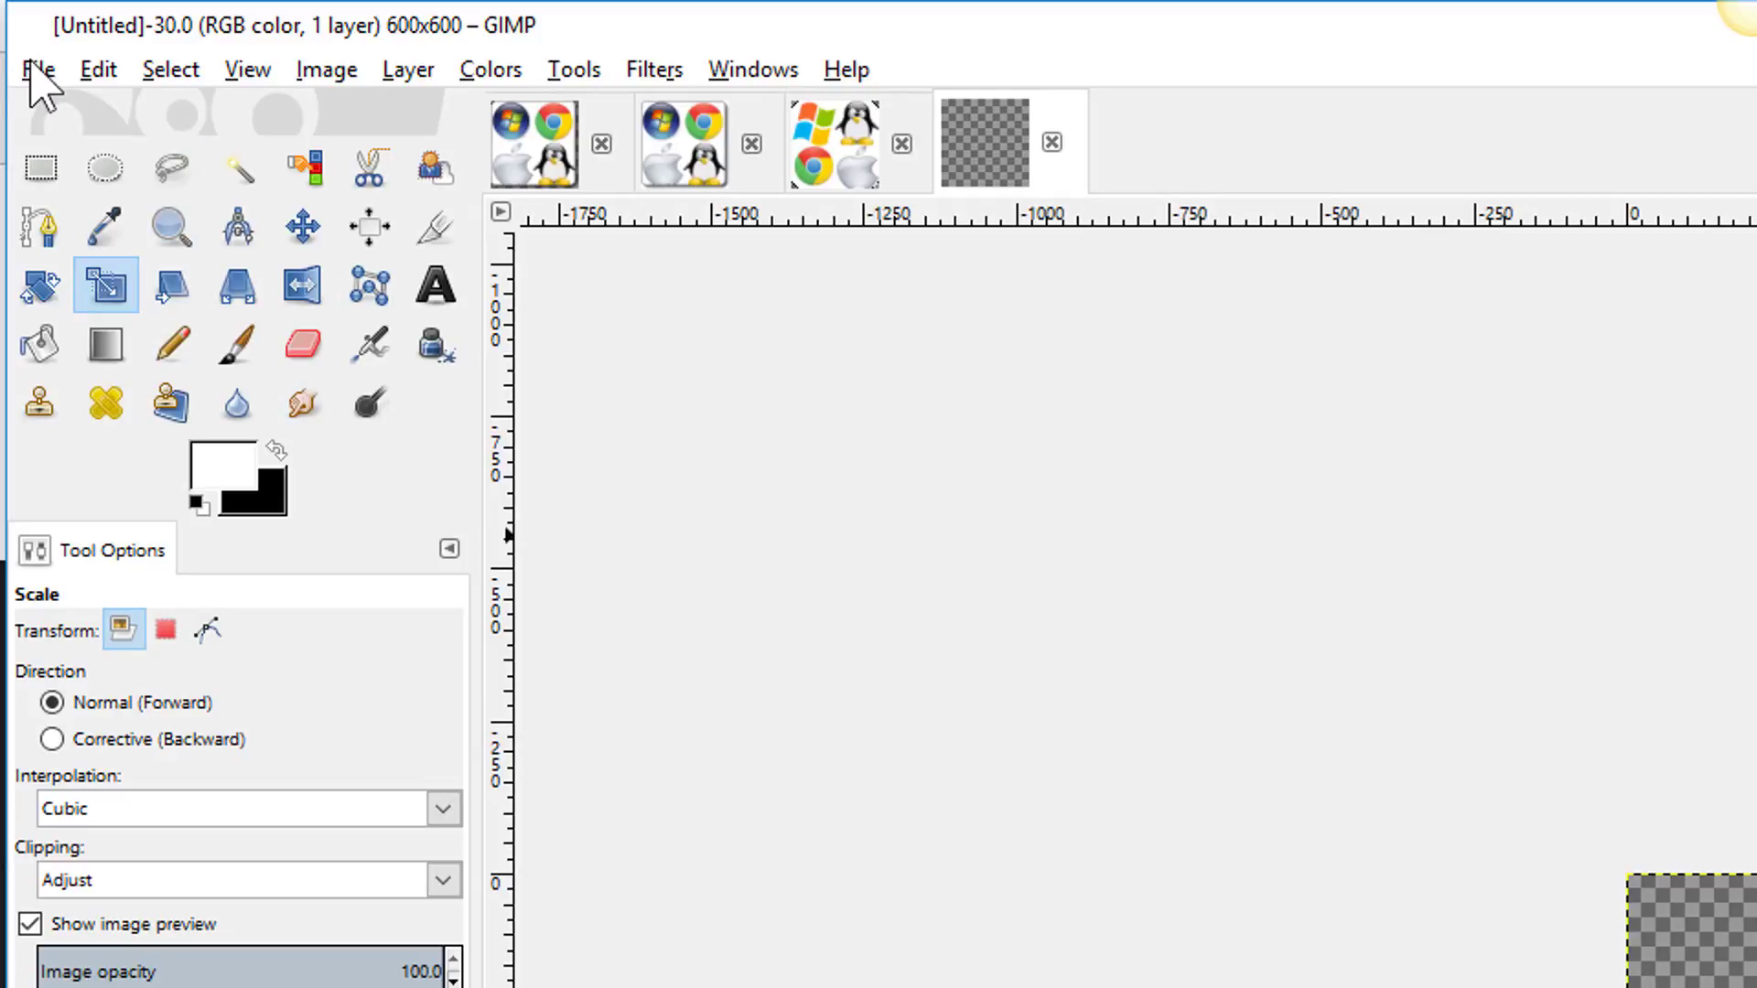
Open Apple-logo.jpg, Google_Chrome_icon_(2011).png, linux.png and Windows_logo_-_2002–2012_(Multicolored).svg.png from Promo Materials as layers of the blank image.
click(37, 69)
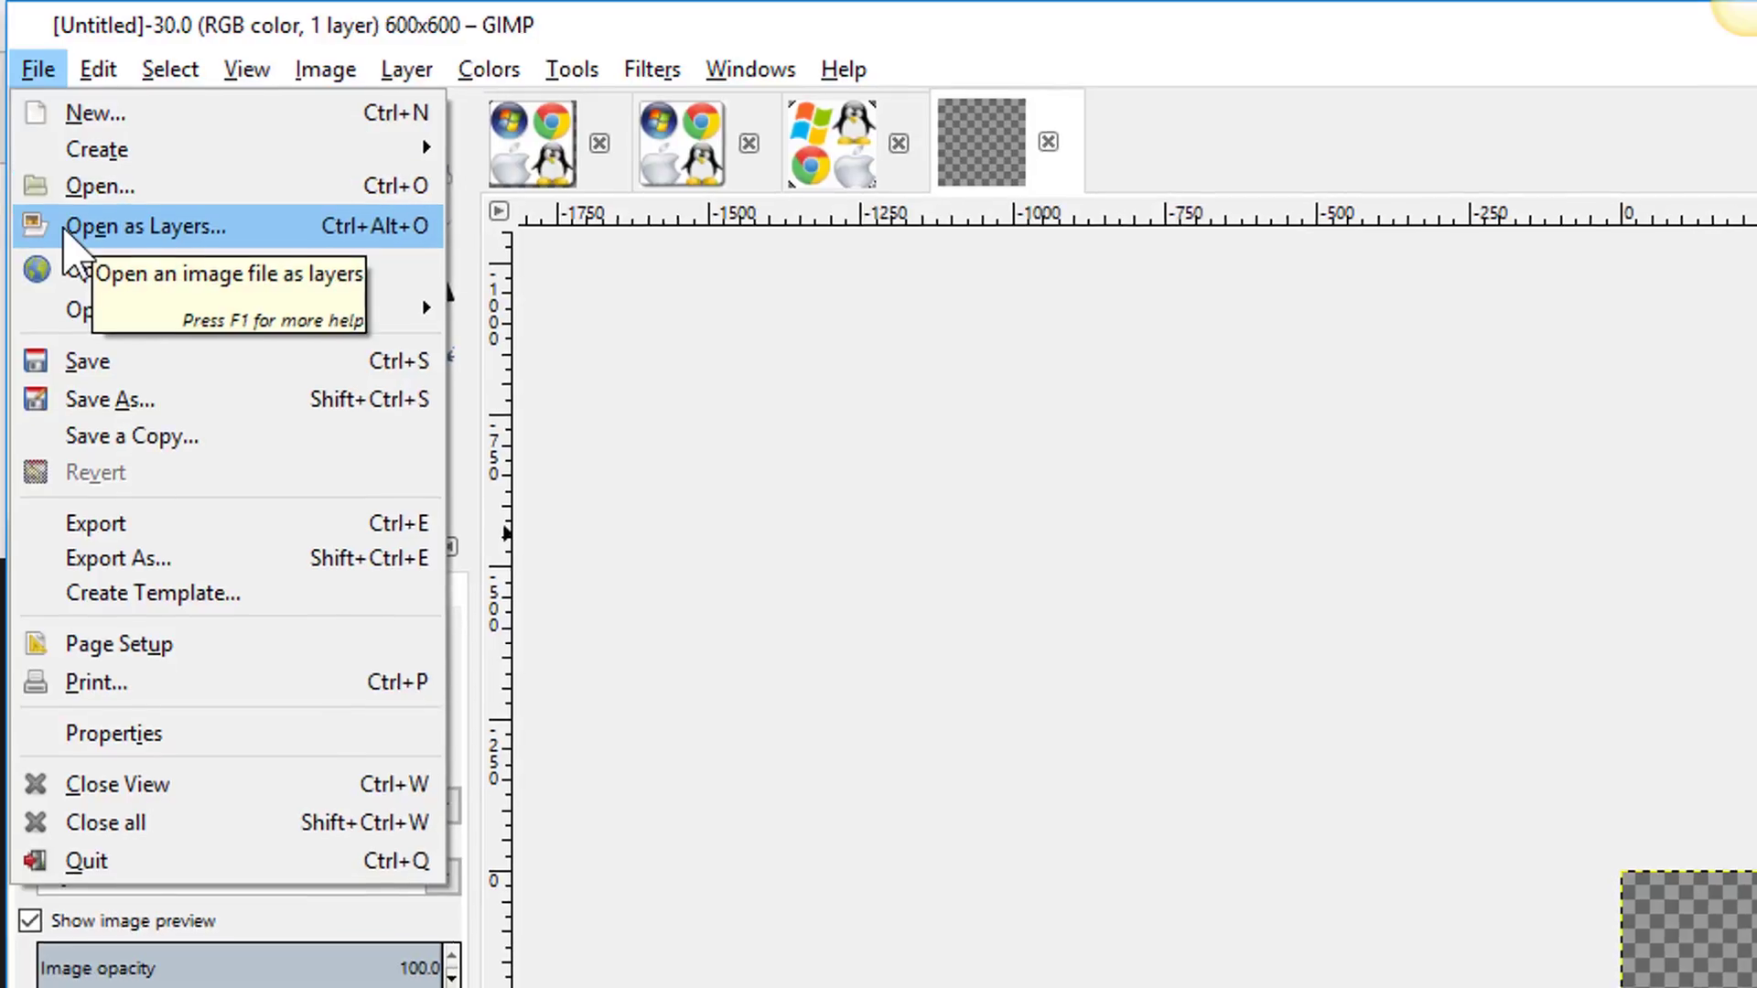
click(64, 228)
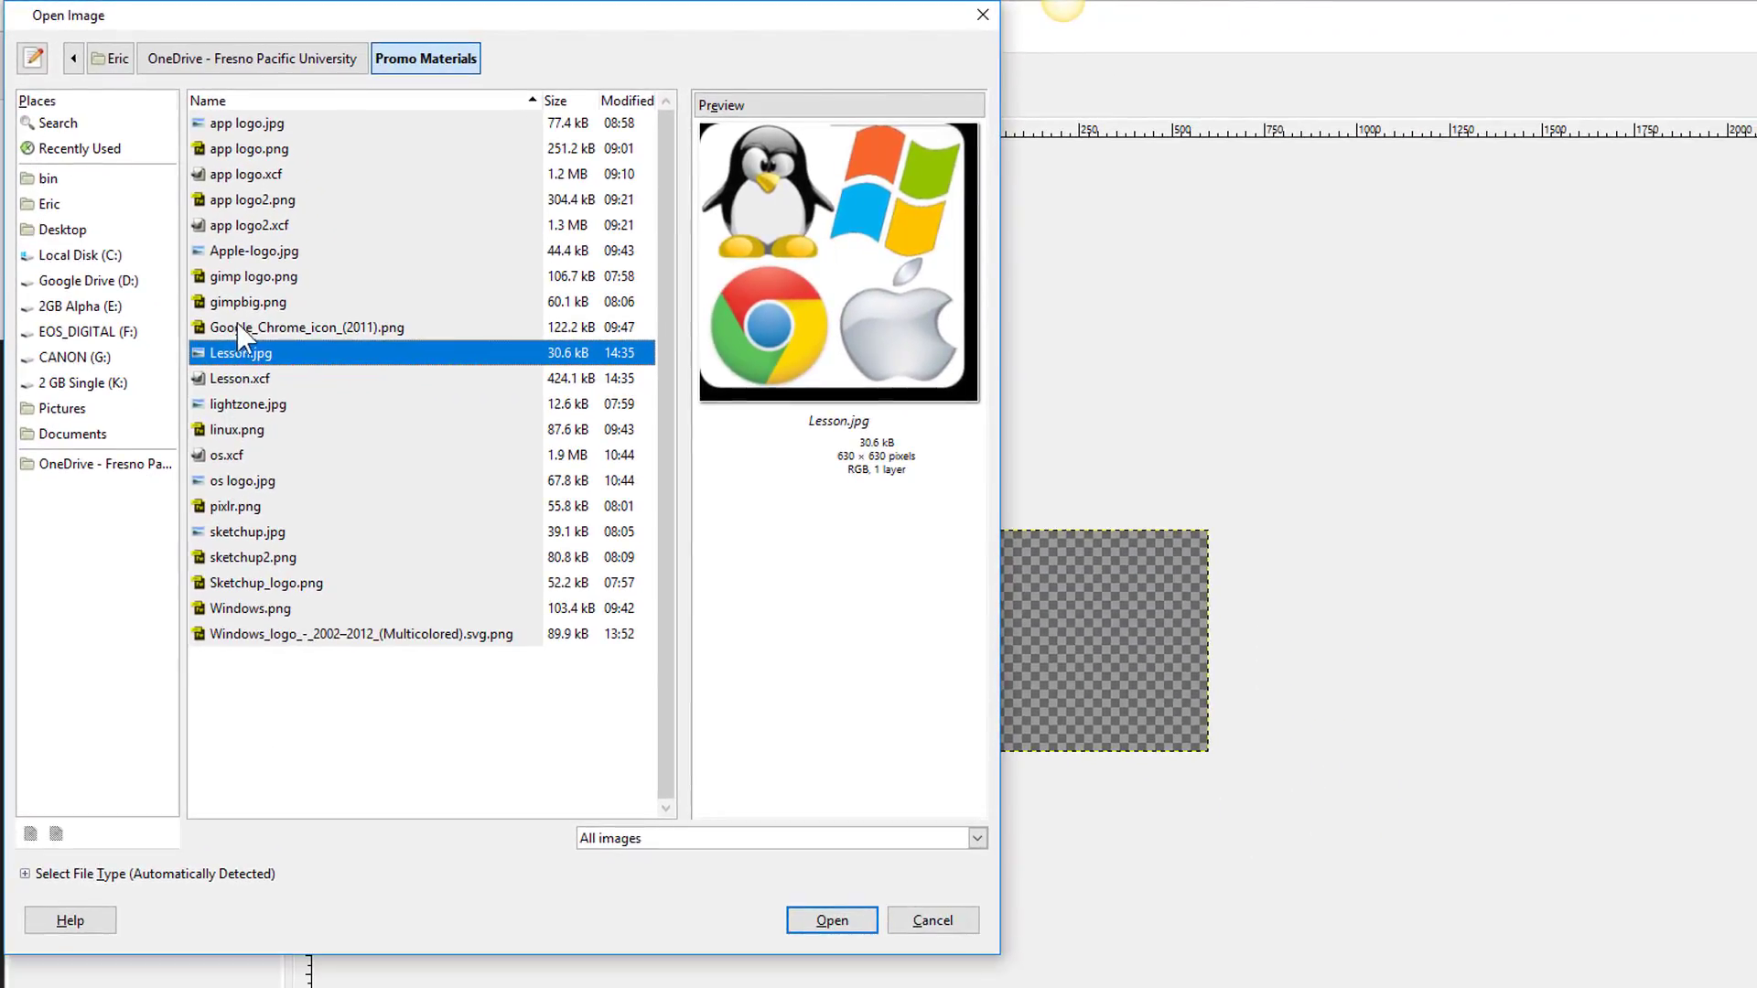
click(238, 636)
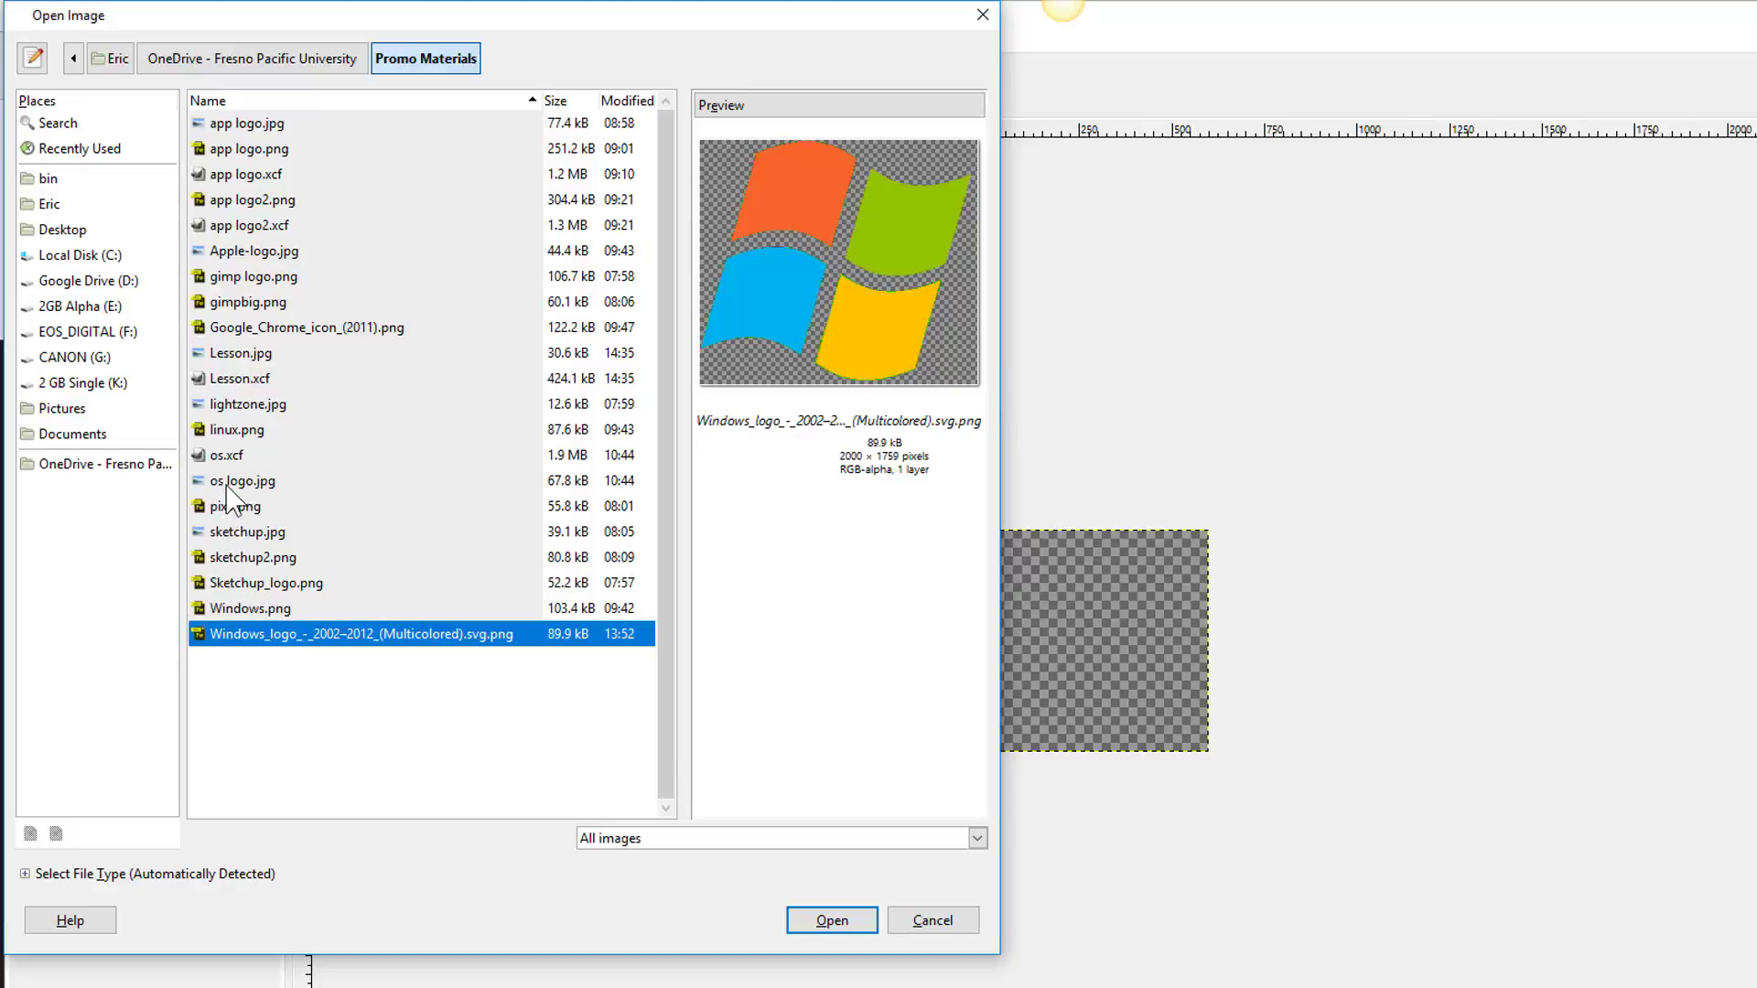
ctrl+click(234, 436)
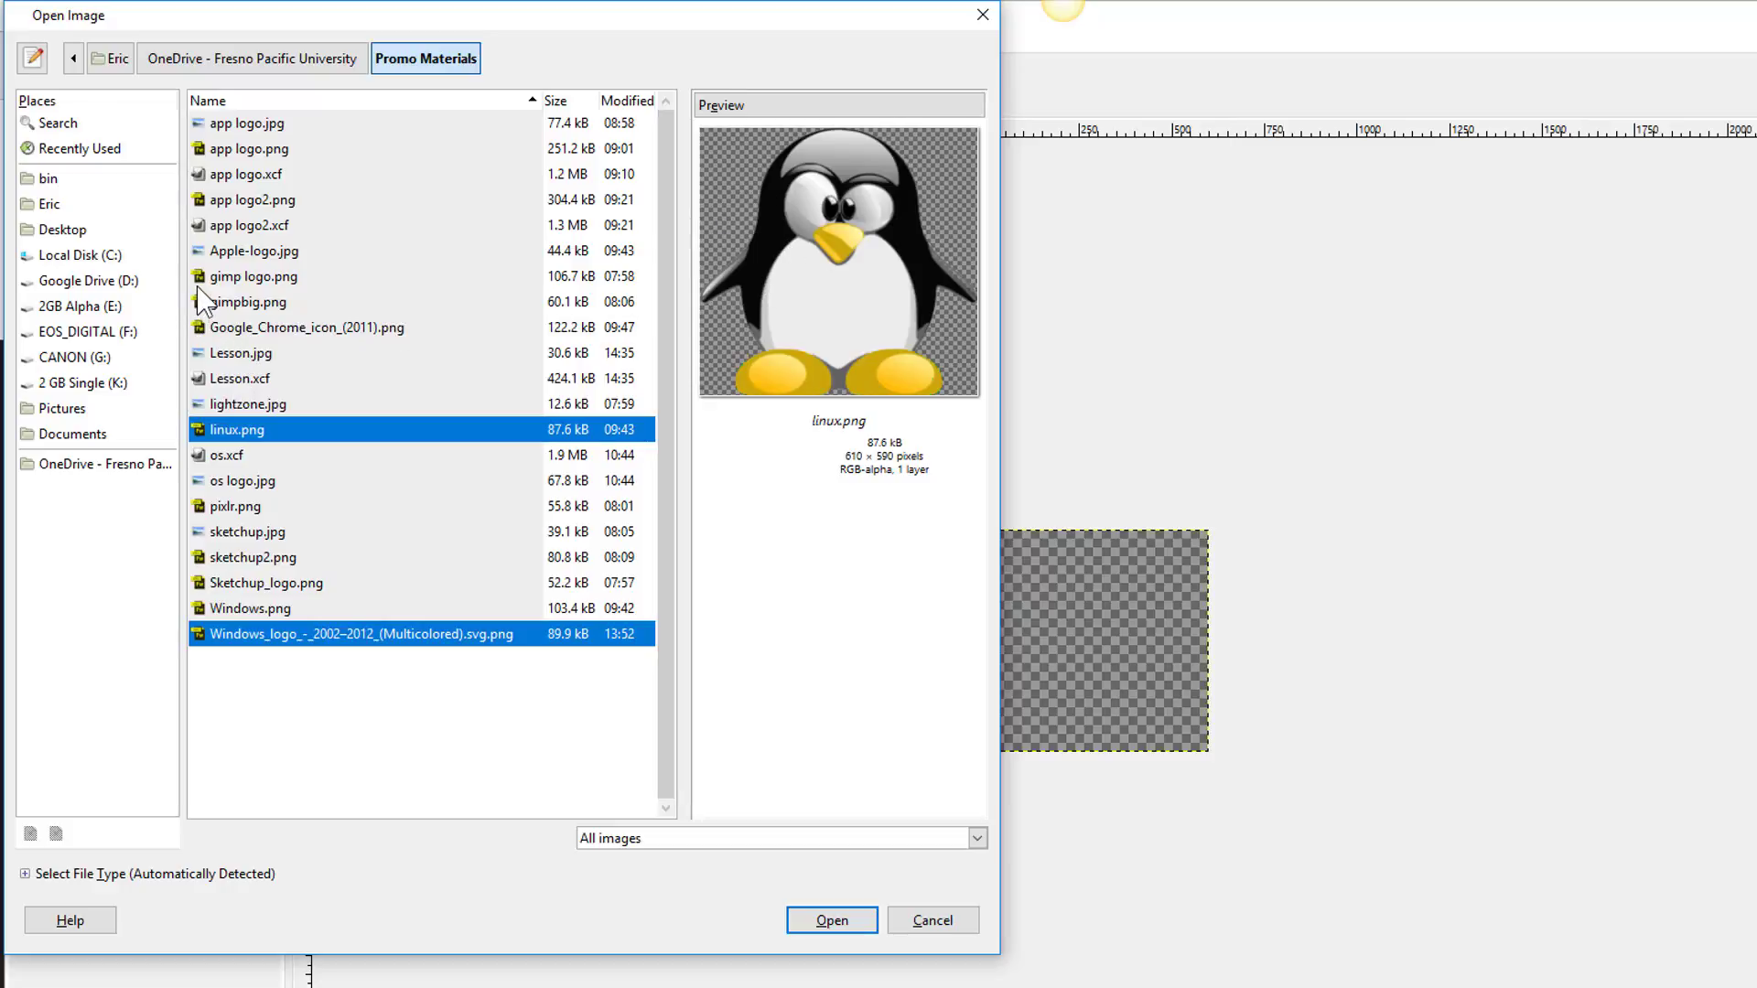
ctrl+click(236, 256)
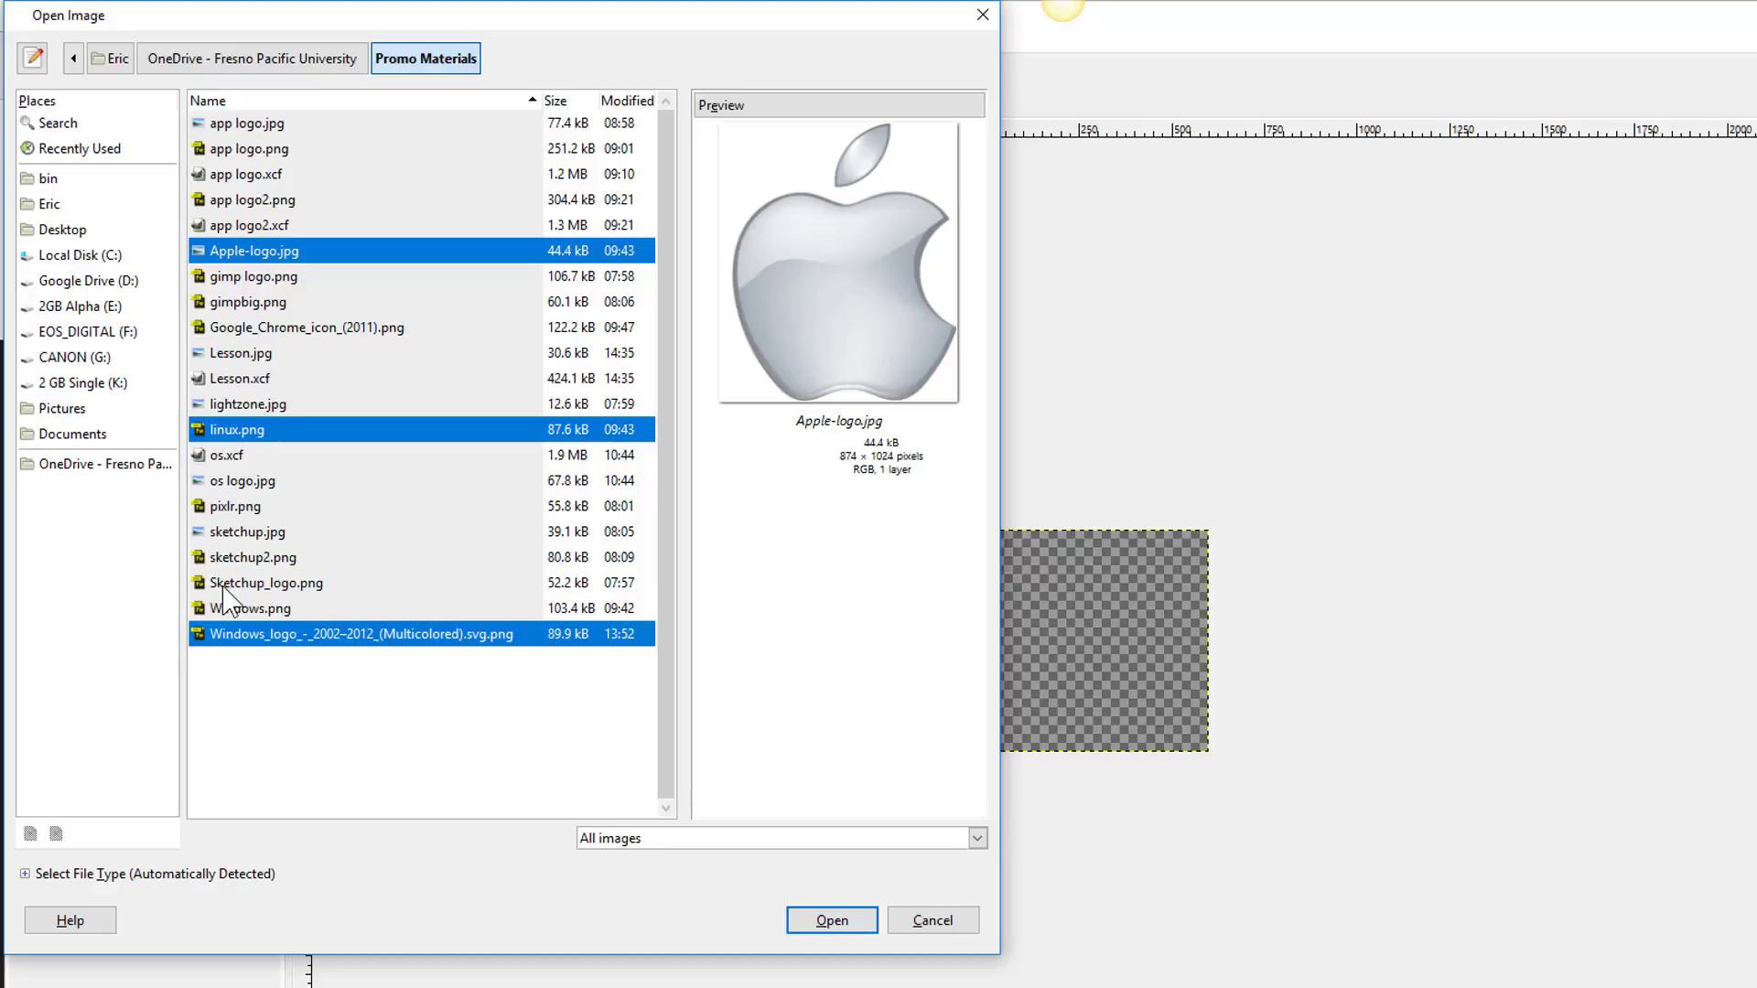
ctrl+click(283, 331)
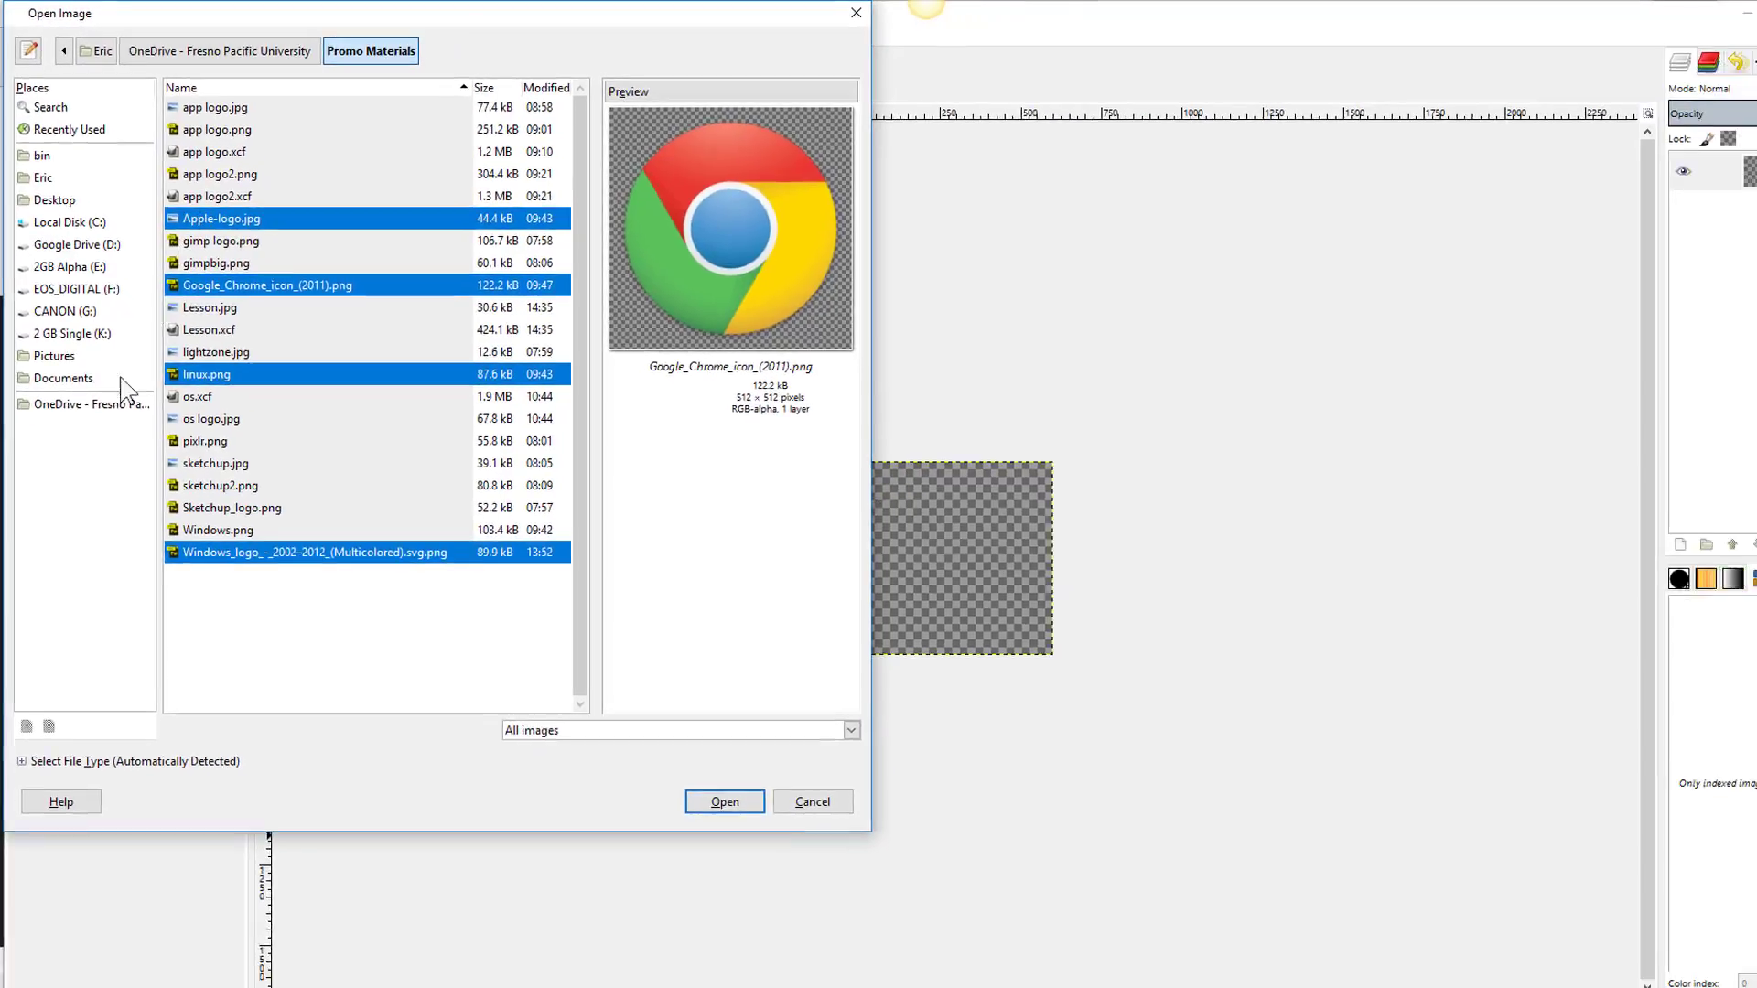
click(719, 803)
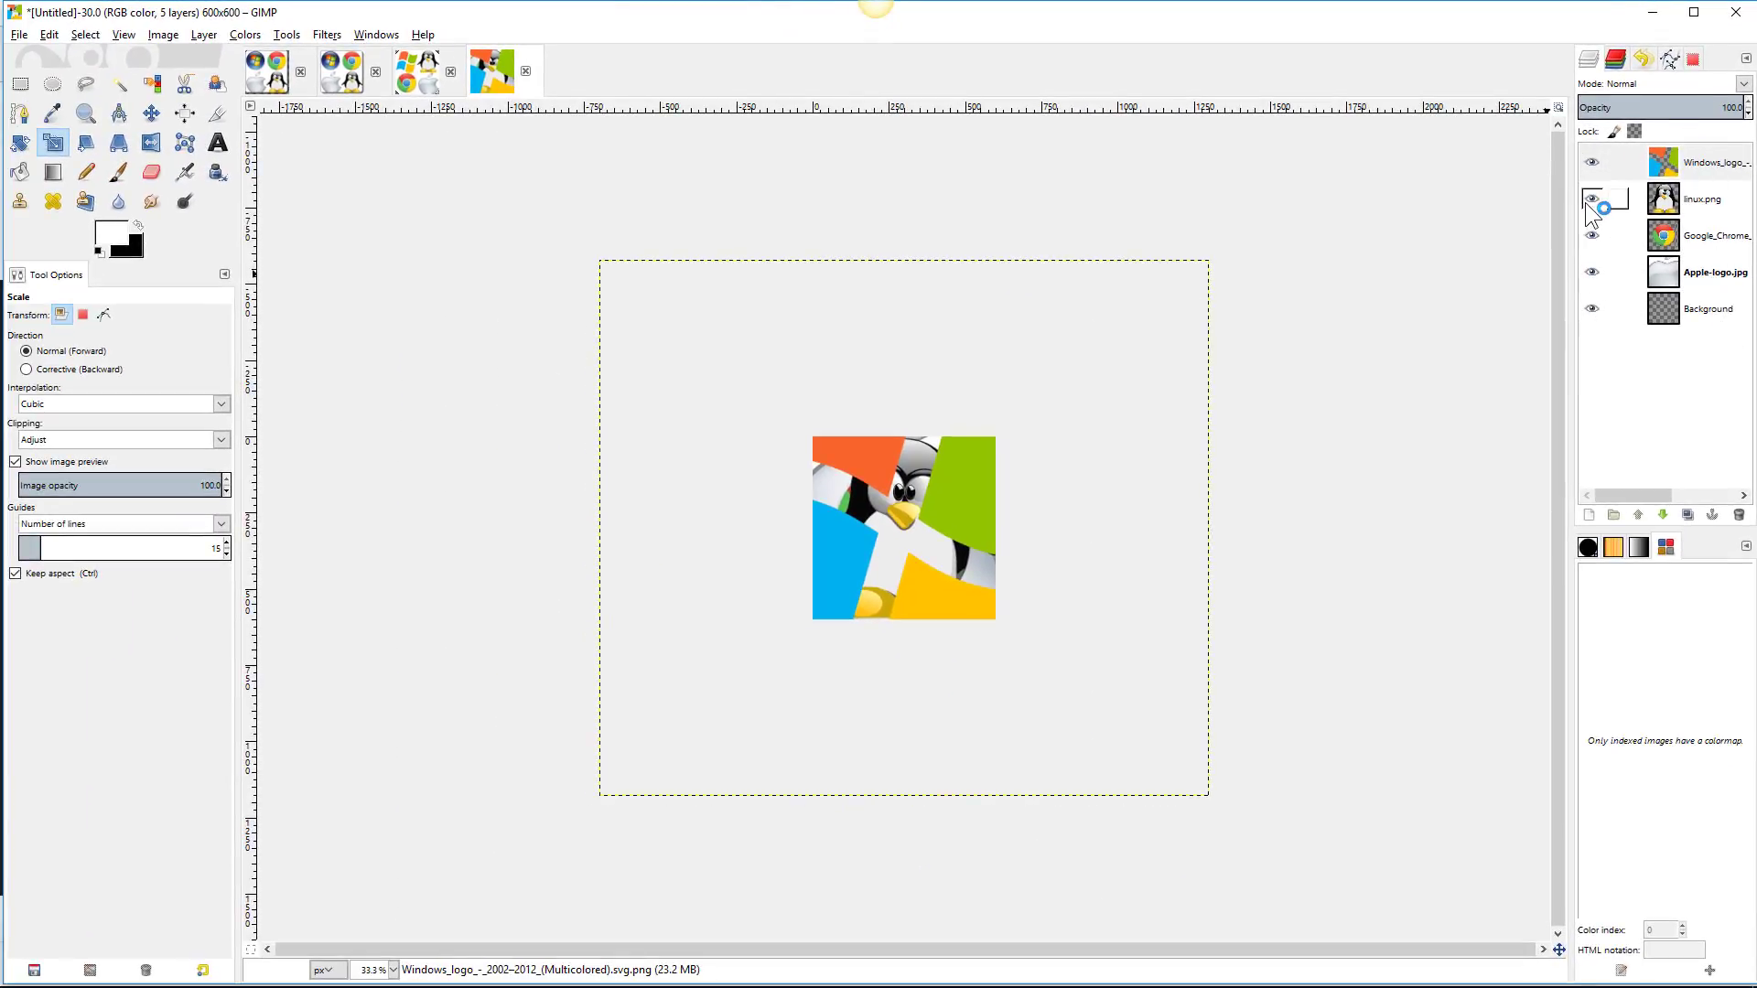
Examine the imported logo layers by toggling the linux and Windows logo layers' visibility and selecting the Chrome, linux and Windows layers in turn.
click(1584, 201)
click(1592, 199)
click(1591, 163)
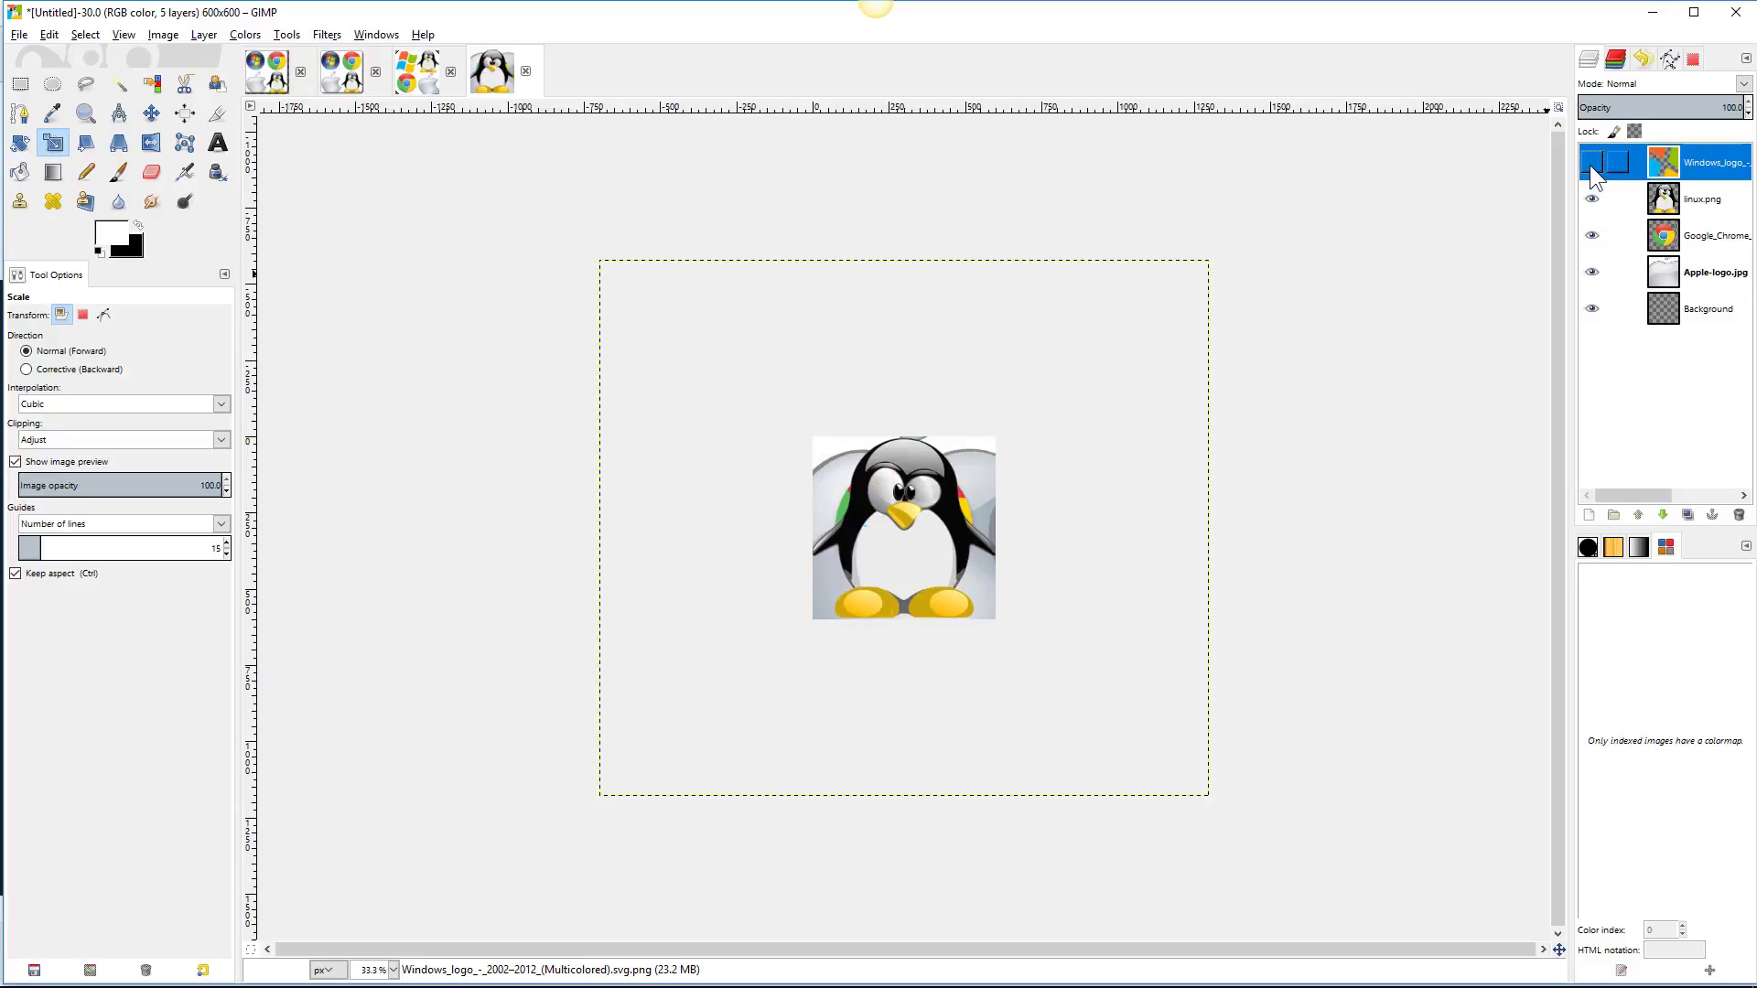
click(1591, 163)
click(1725, 235)
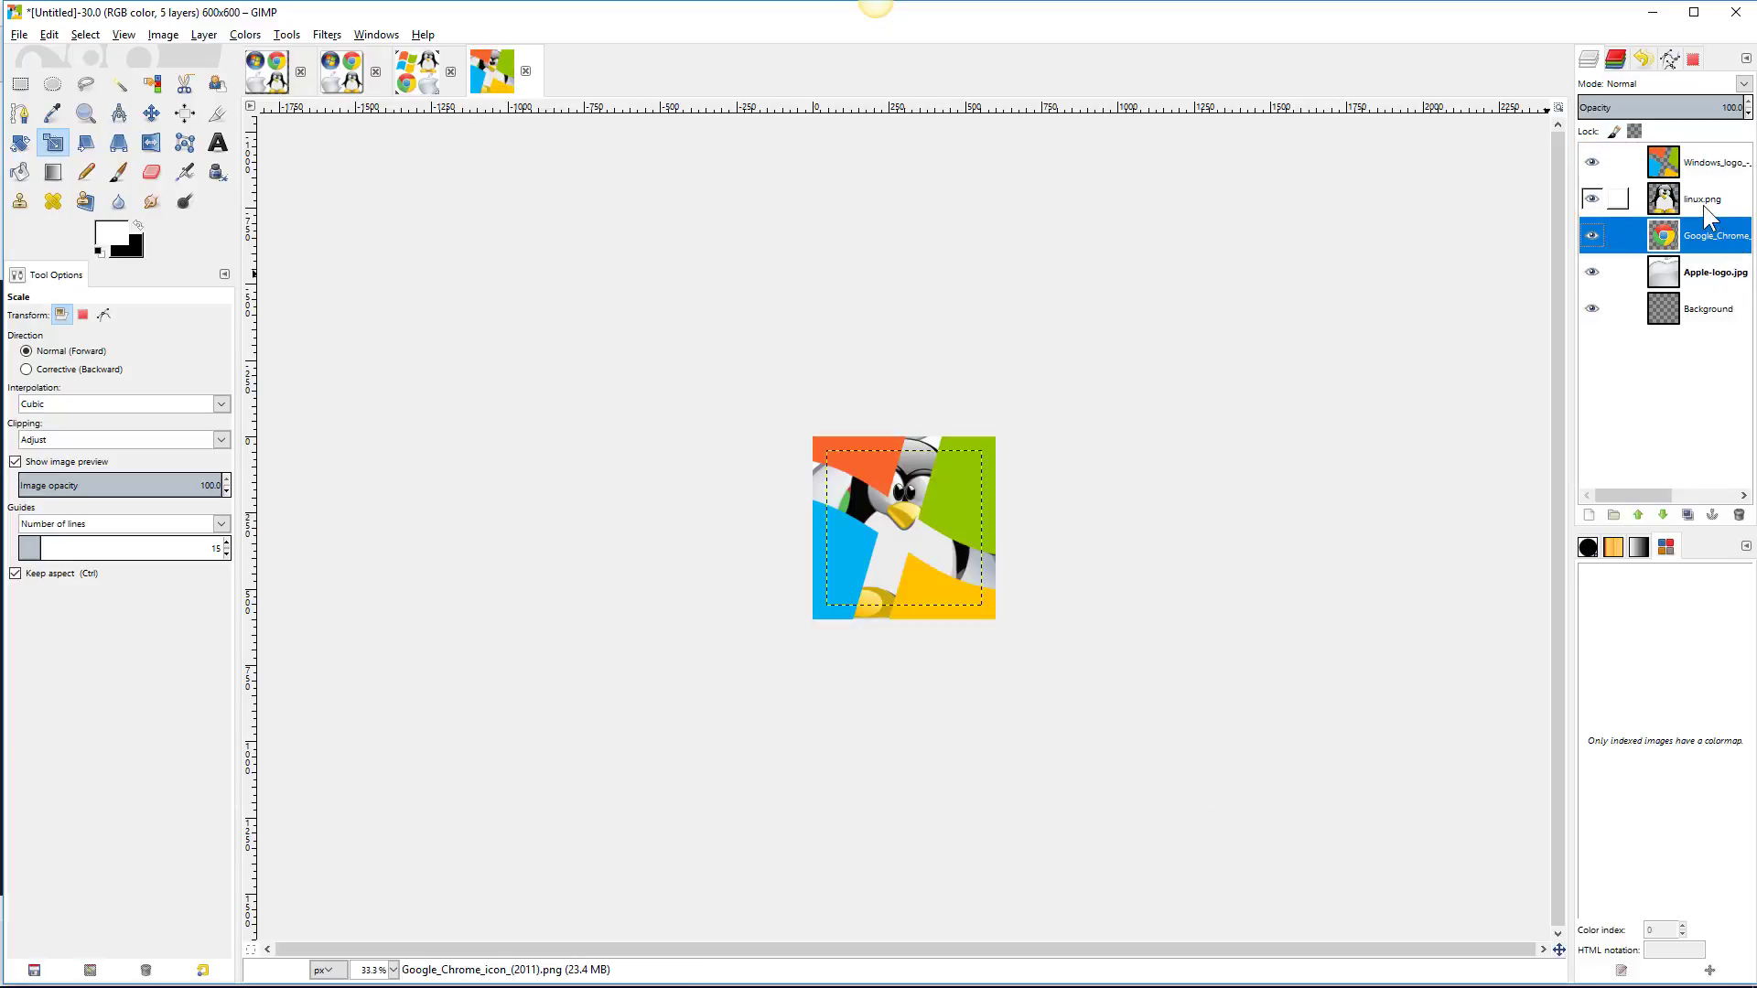
click(1703, 200)
click(1709, 164)
click(1709, 202)
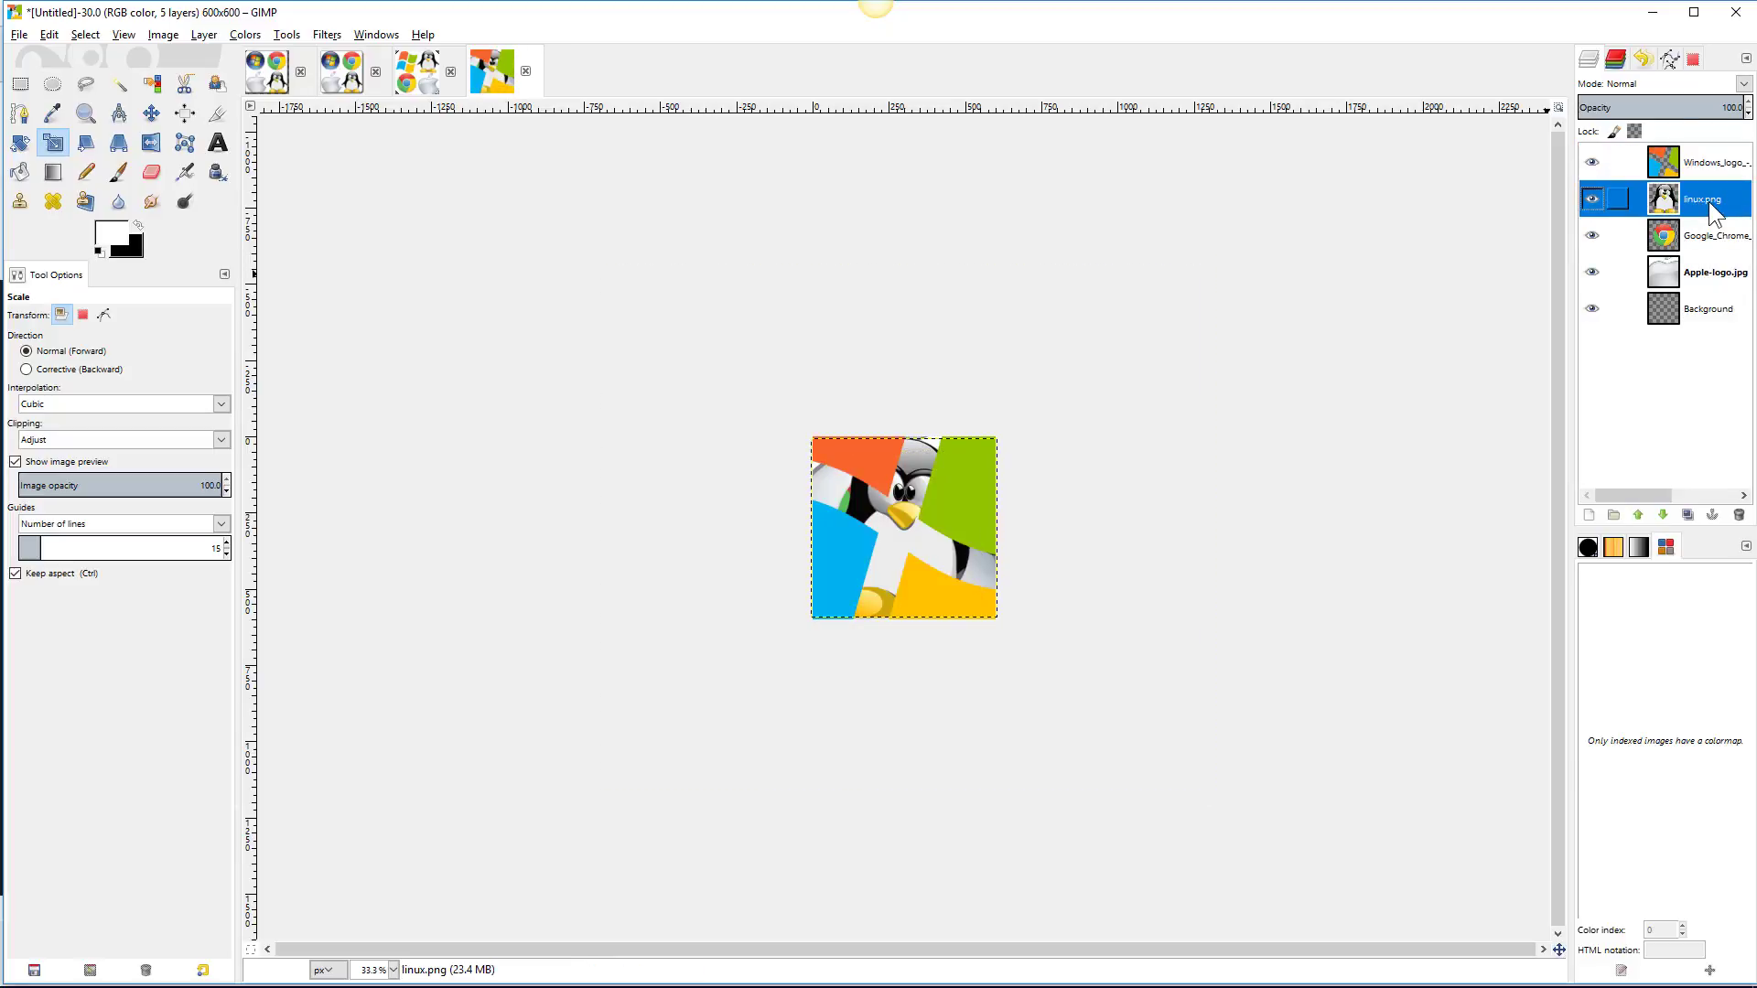
click(1710, 234)
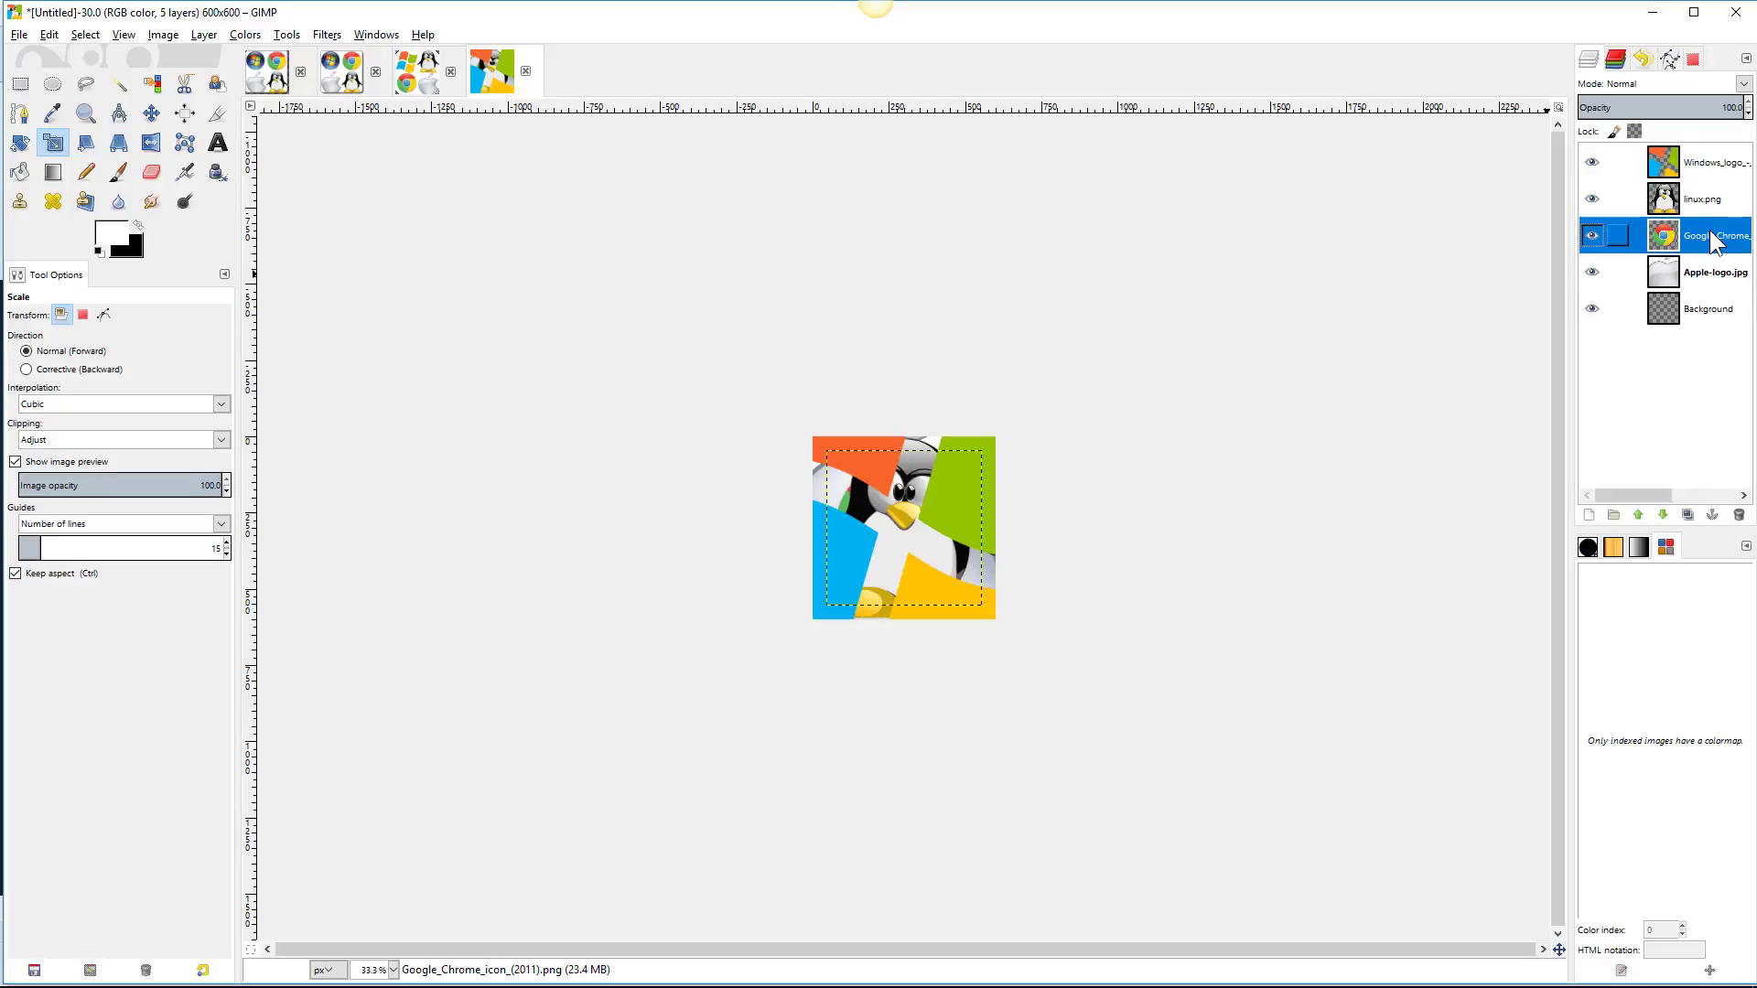
Hide the Windows logo, linux.png and Google Chrome layers, and make Apple-logo.jpg the active layer.
click(1592, 162)
click(1592, 198)
click(1592, 235)
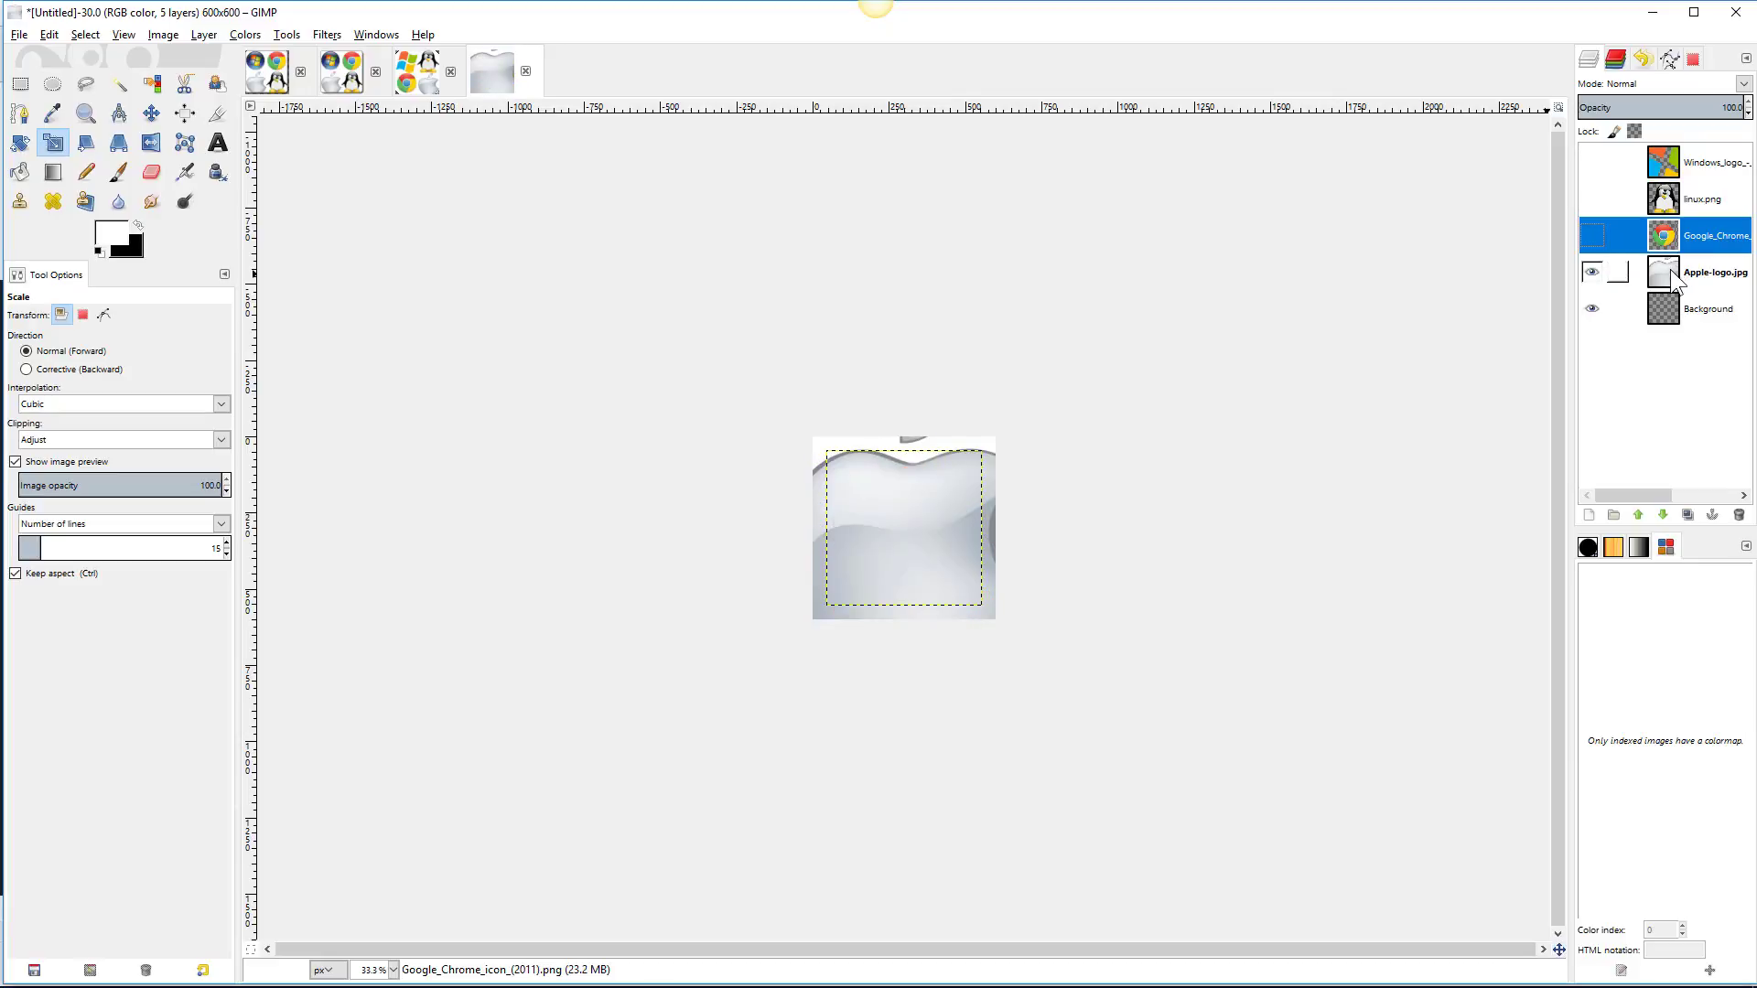
click(1699, 271)
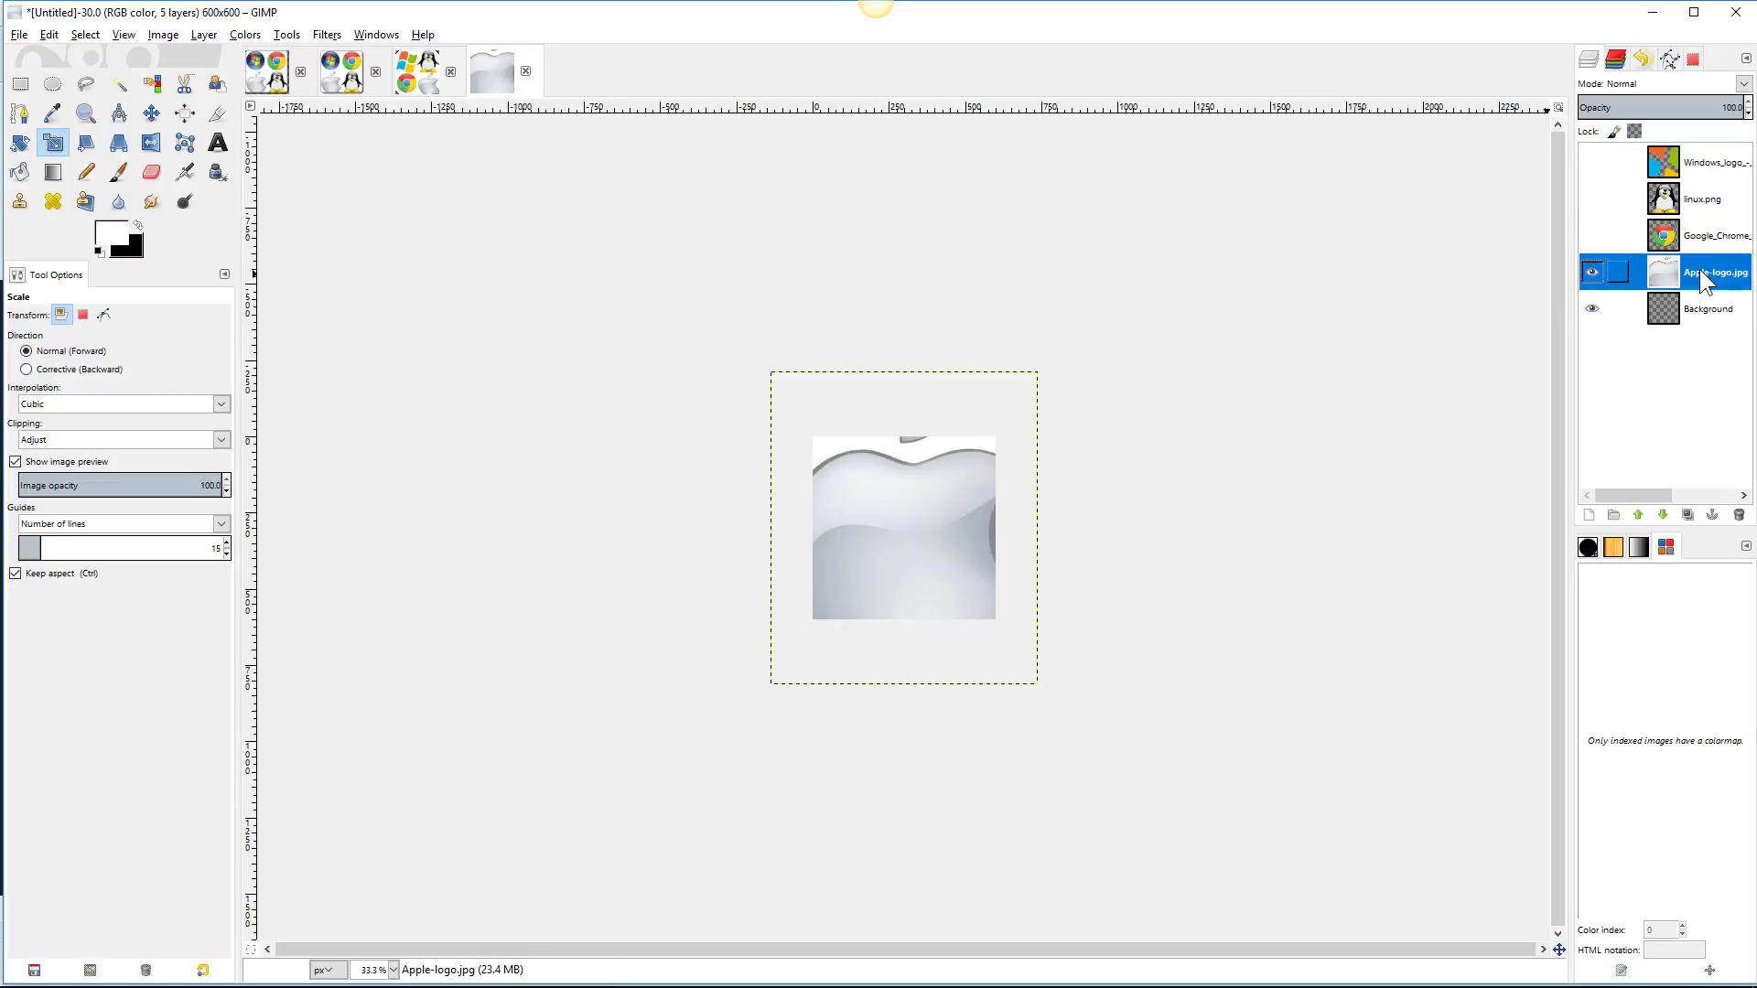
click(55, 145)
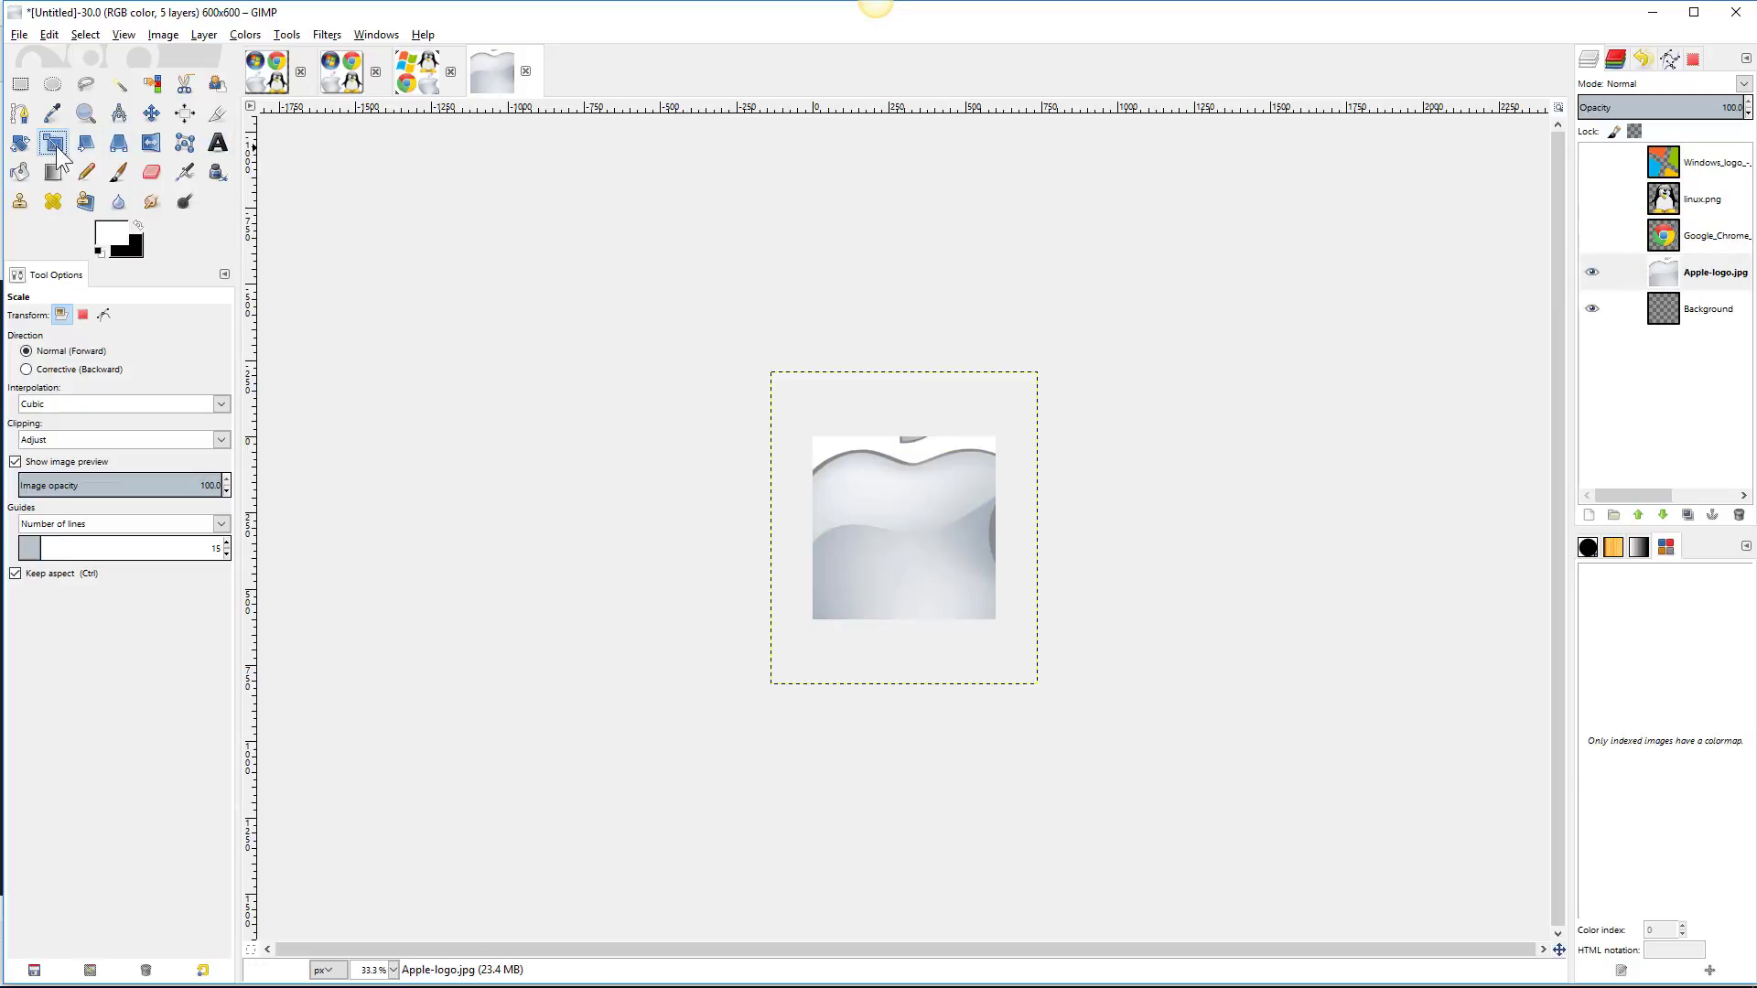
click(918, 558)
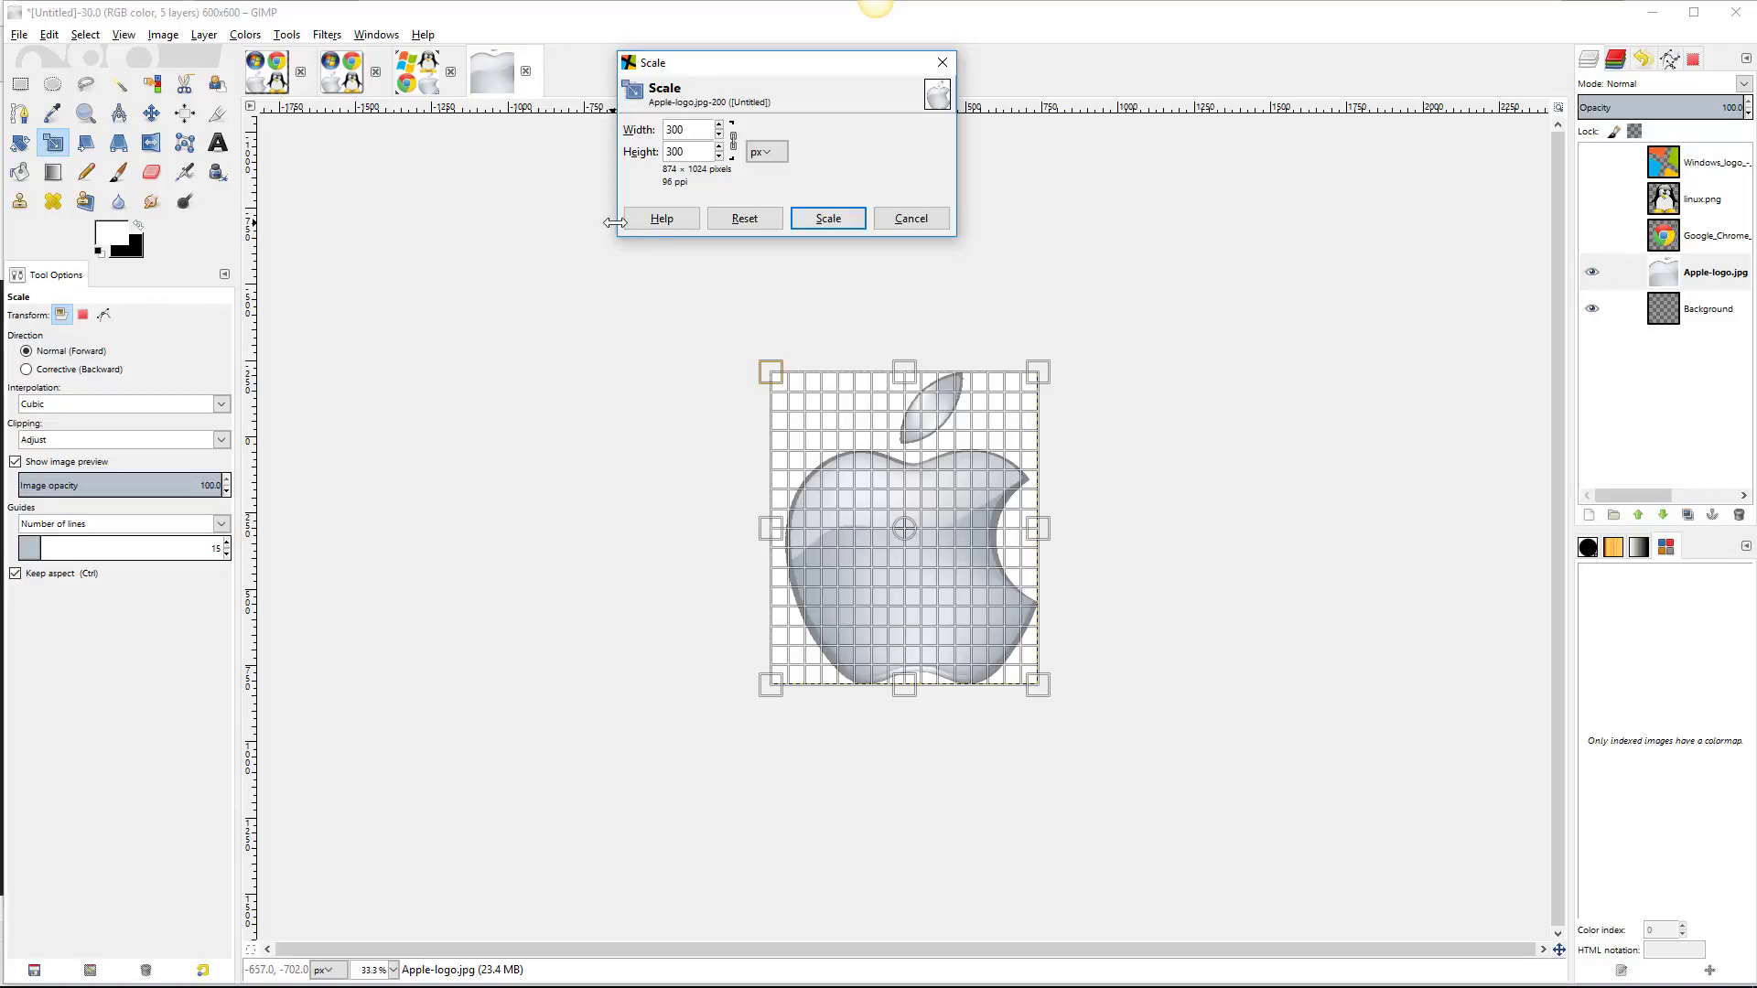
click(912, 219)
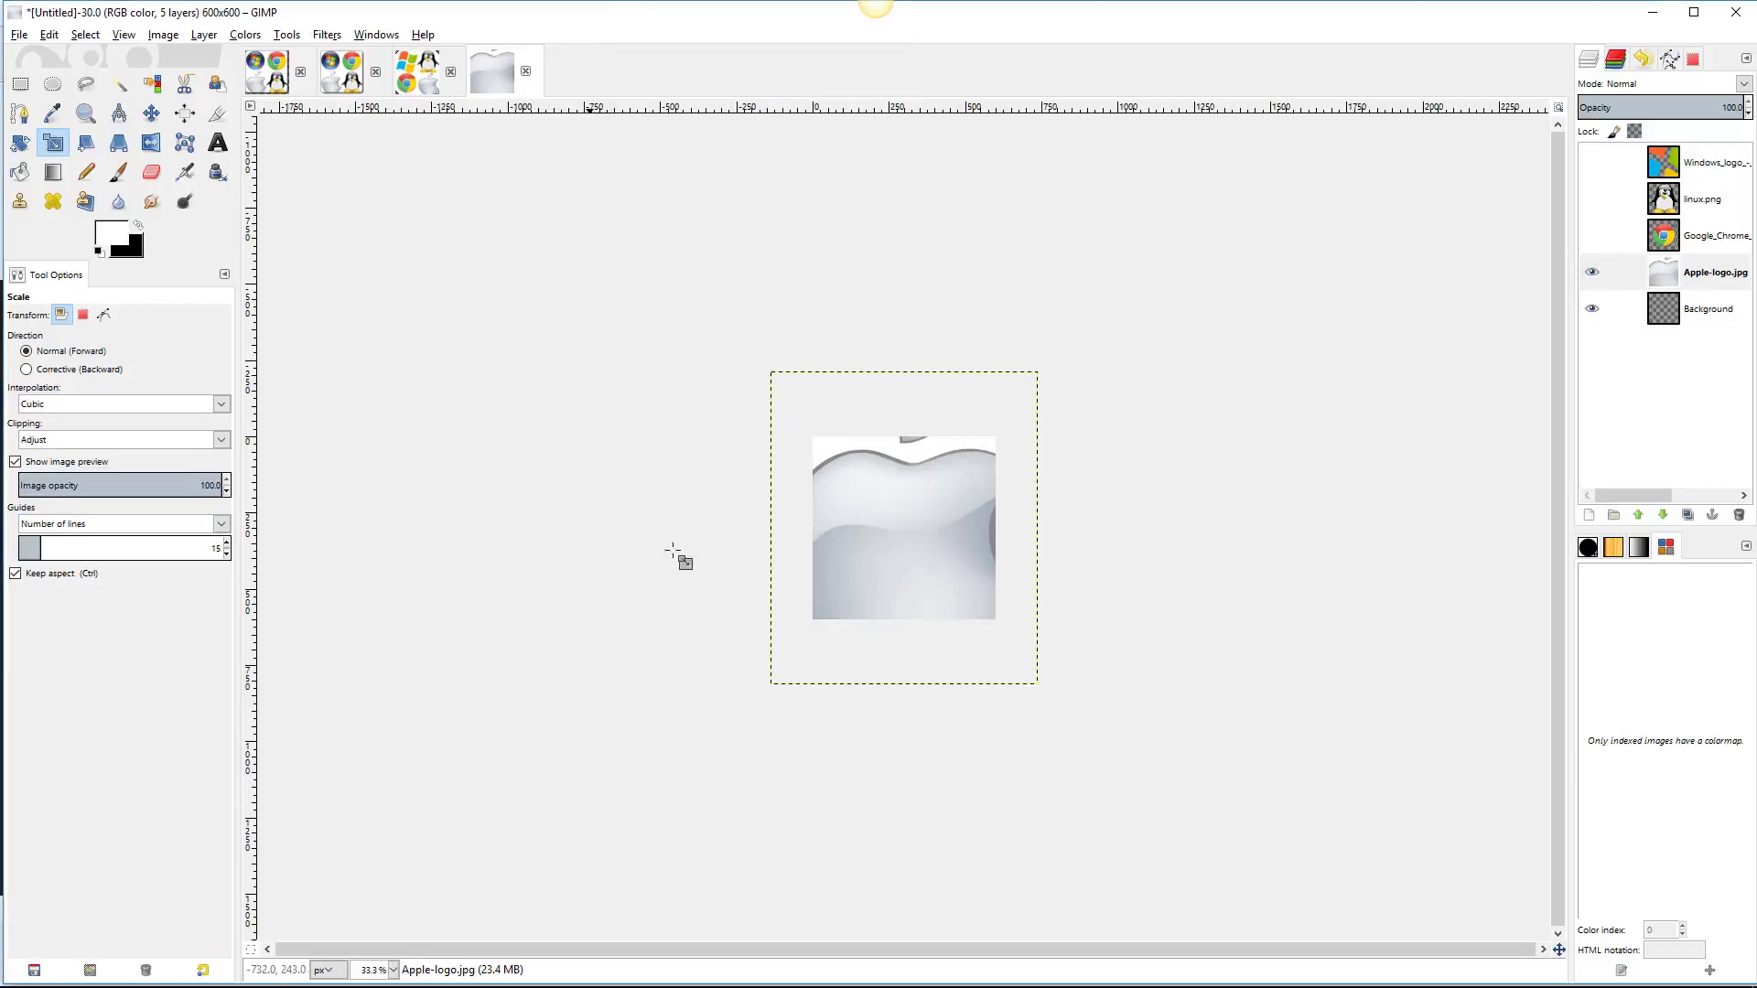
Scale the Apple-logo.jpg layer to 300 × 300 px with the aspect ratio unlinked.
click(920, 516)
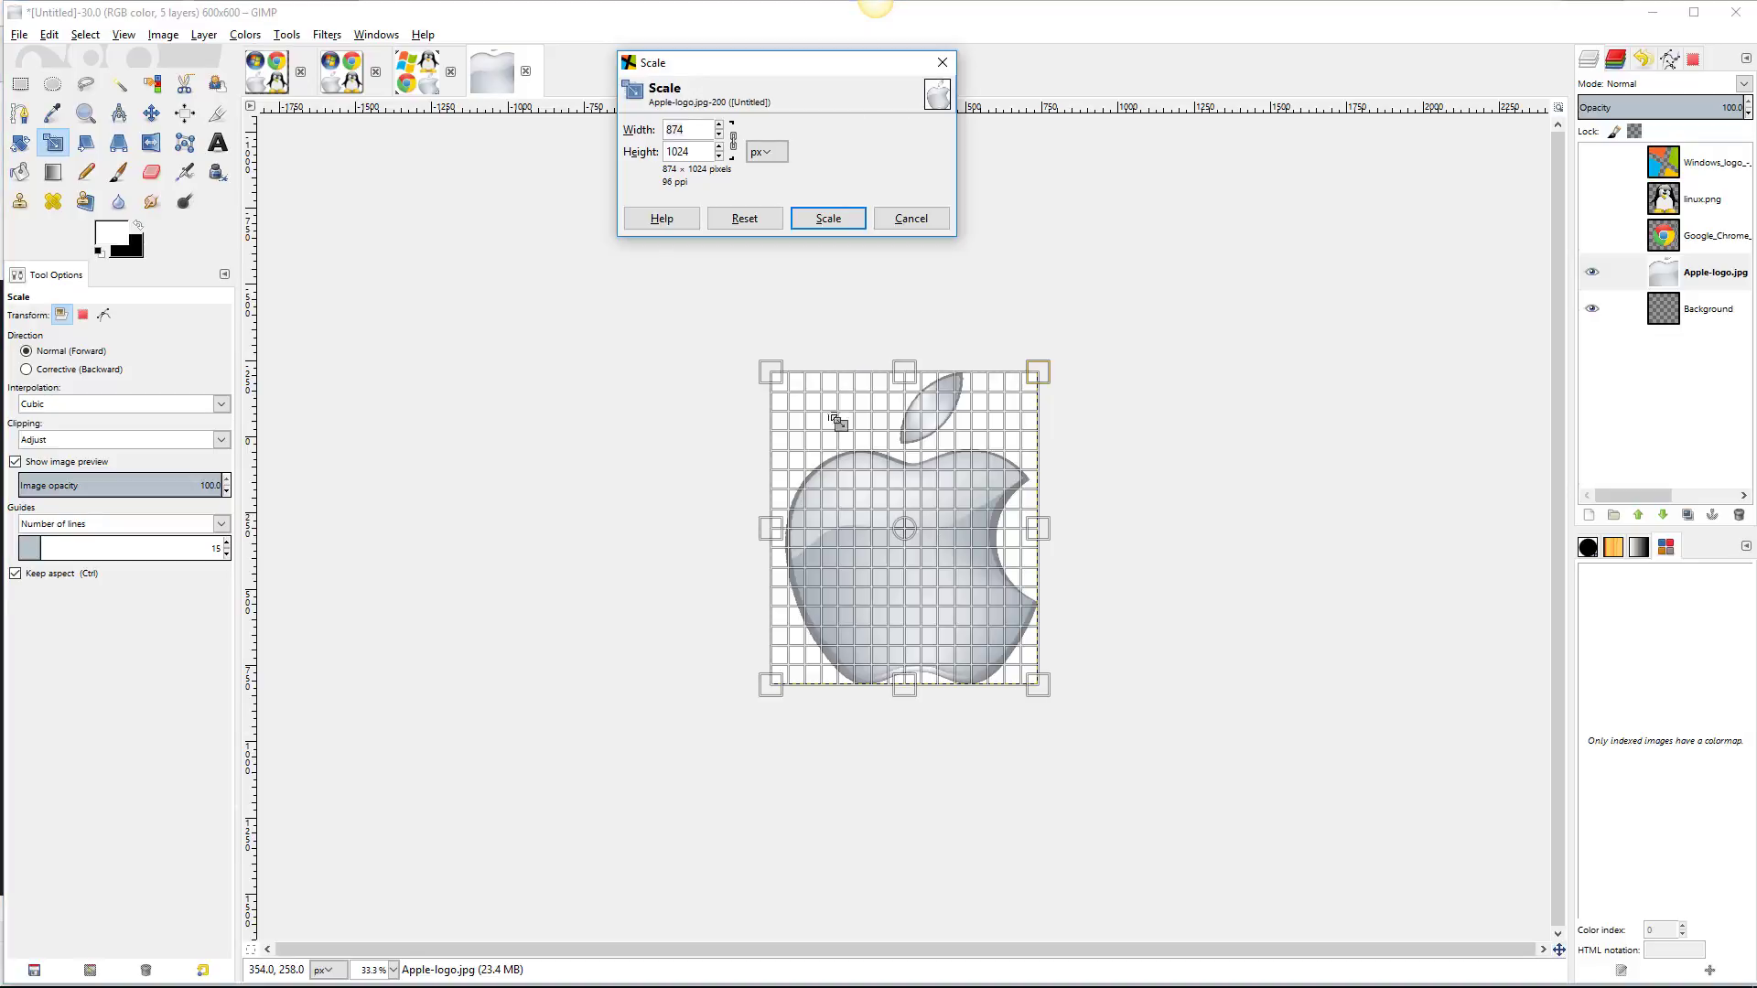
drag(765, 379, 778, 389)
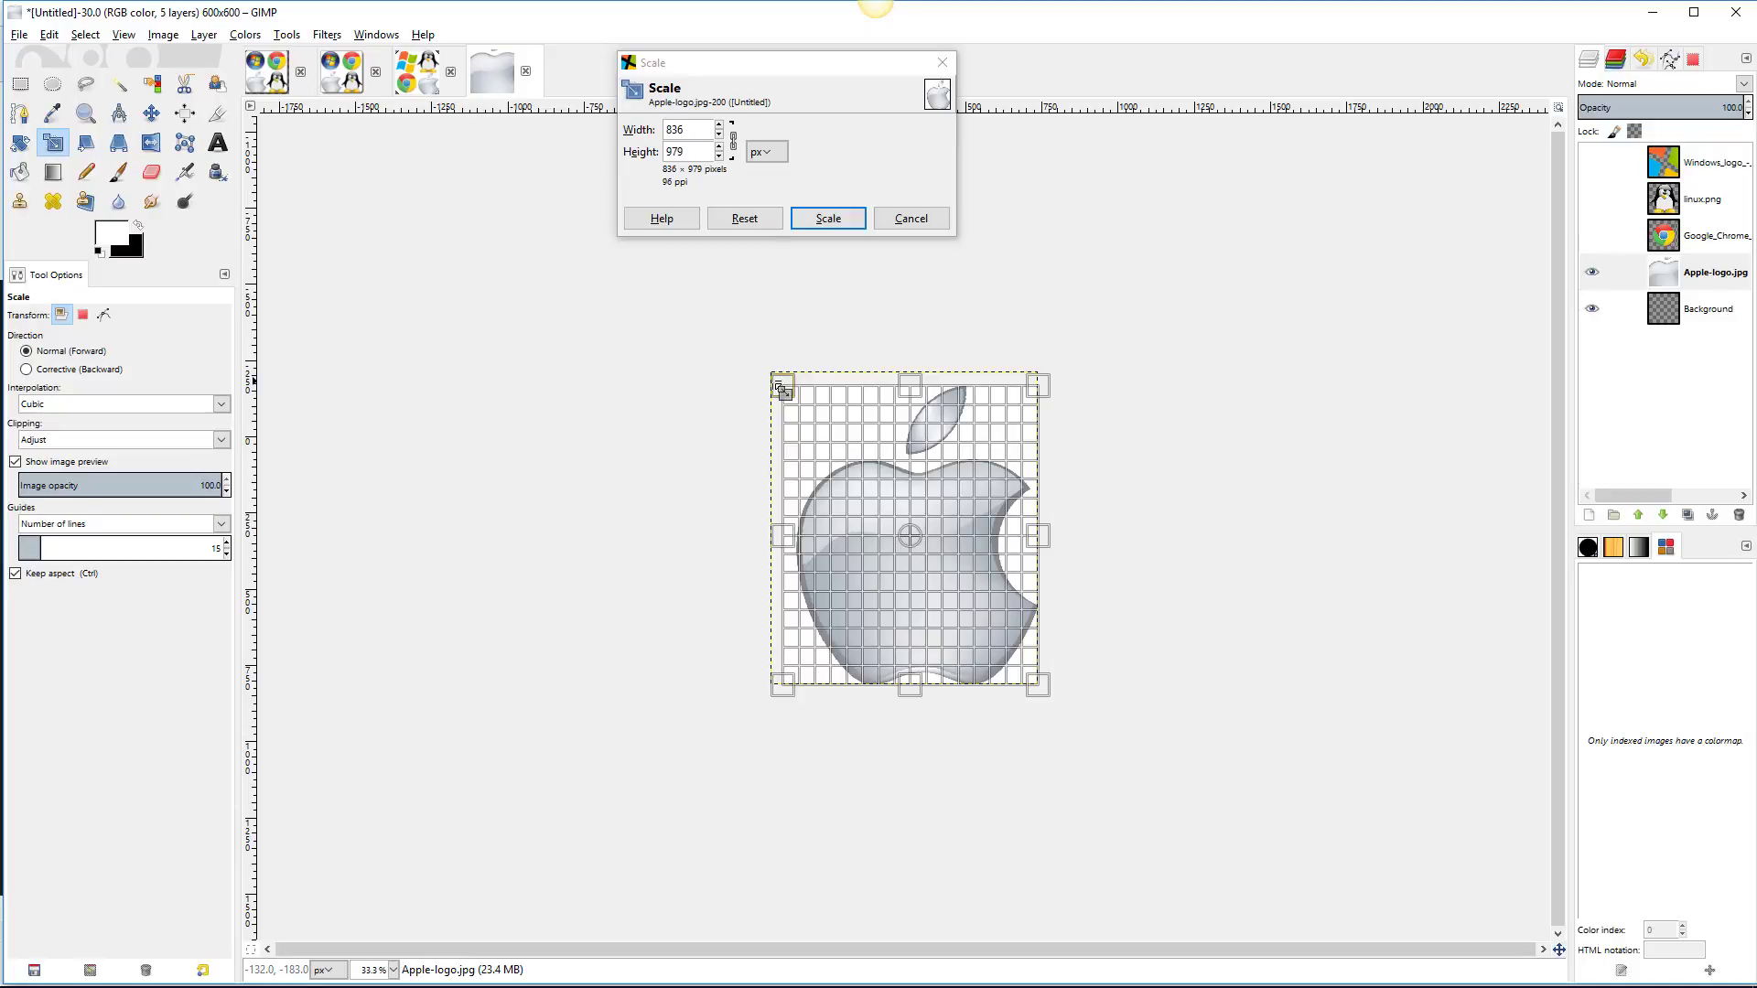
drag(779, 388, 817, 409)
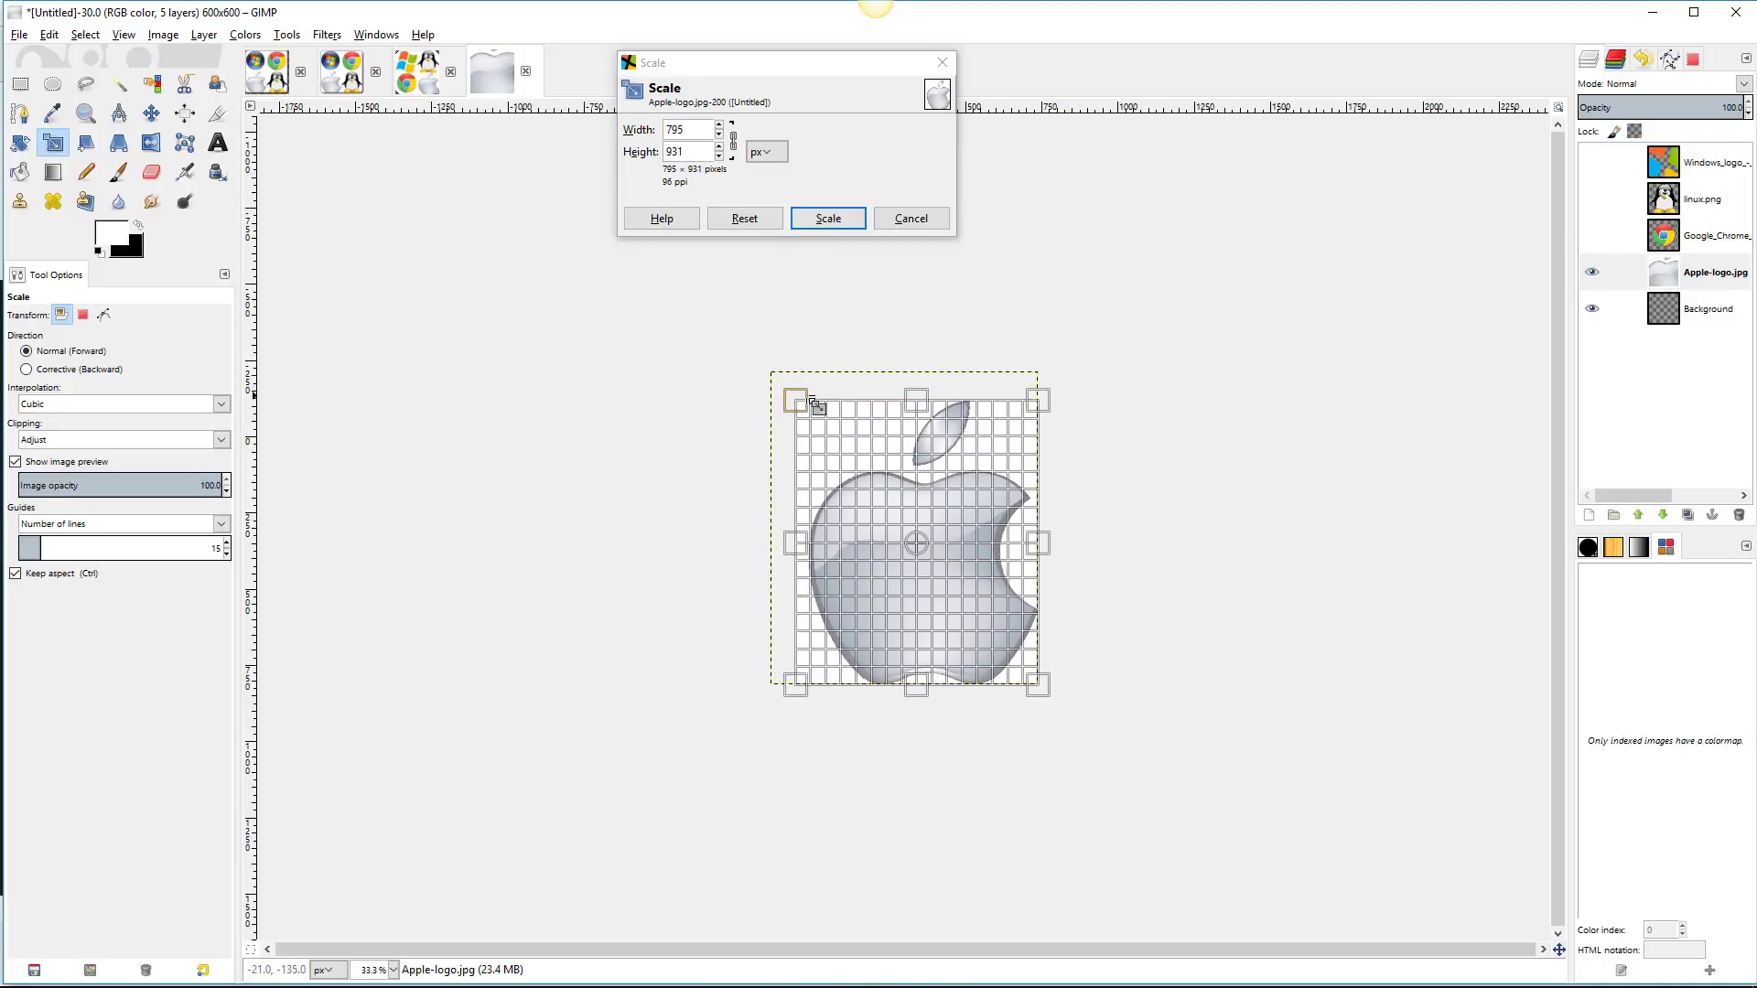
double_click(682, 131)
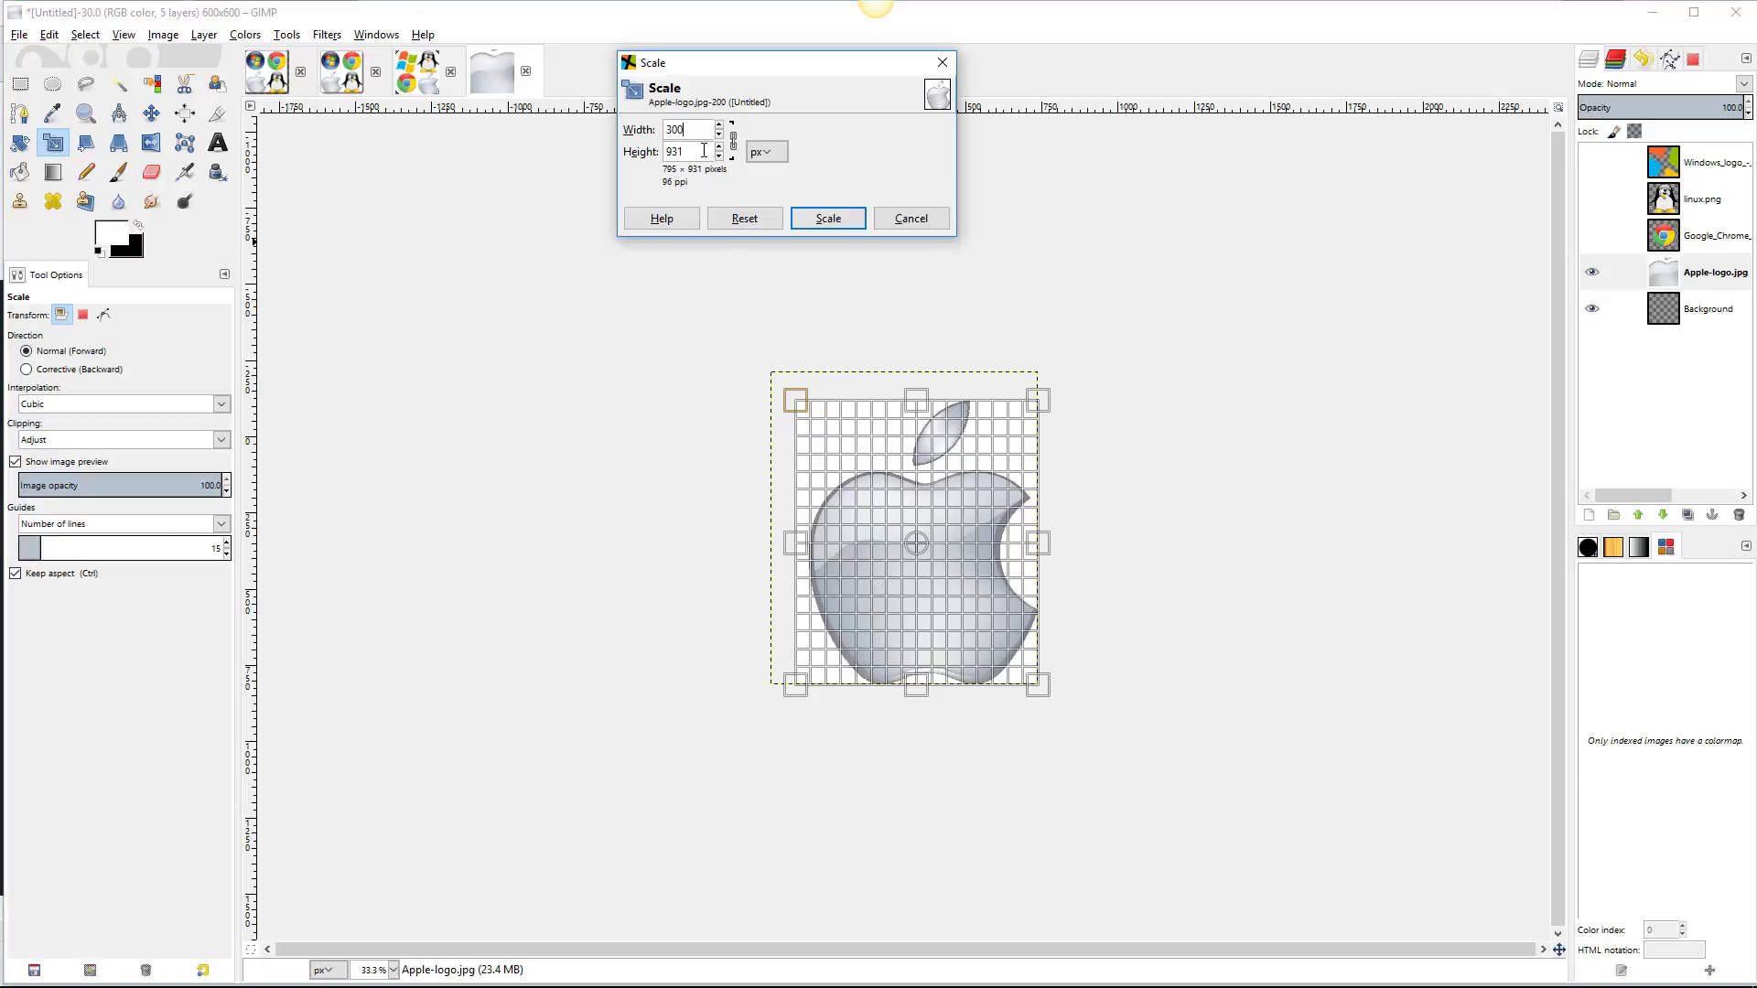
text(300)
click(703, 151)
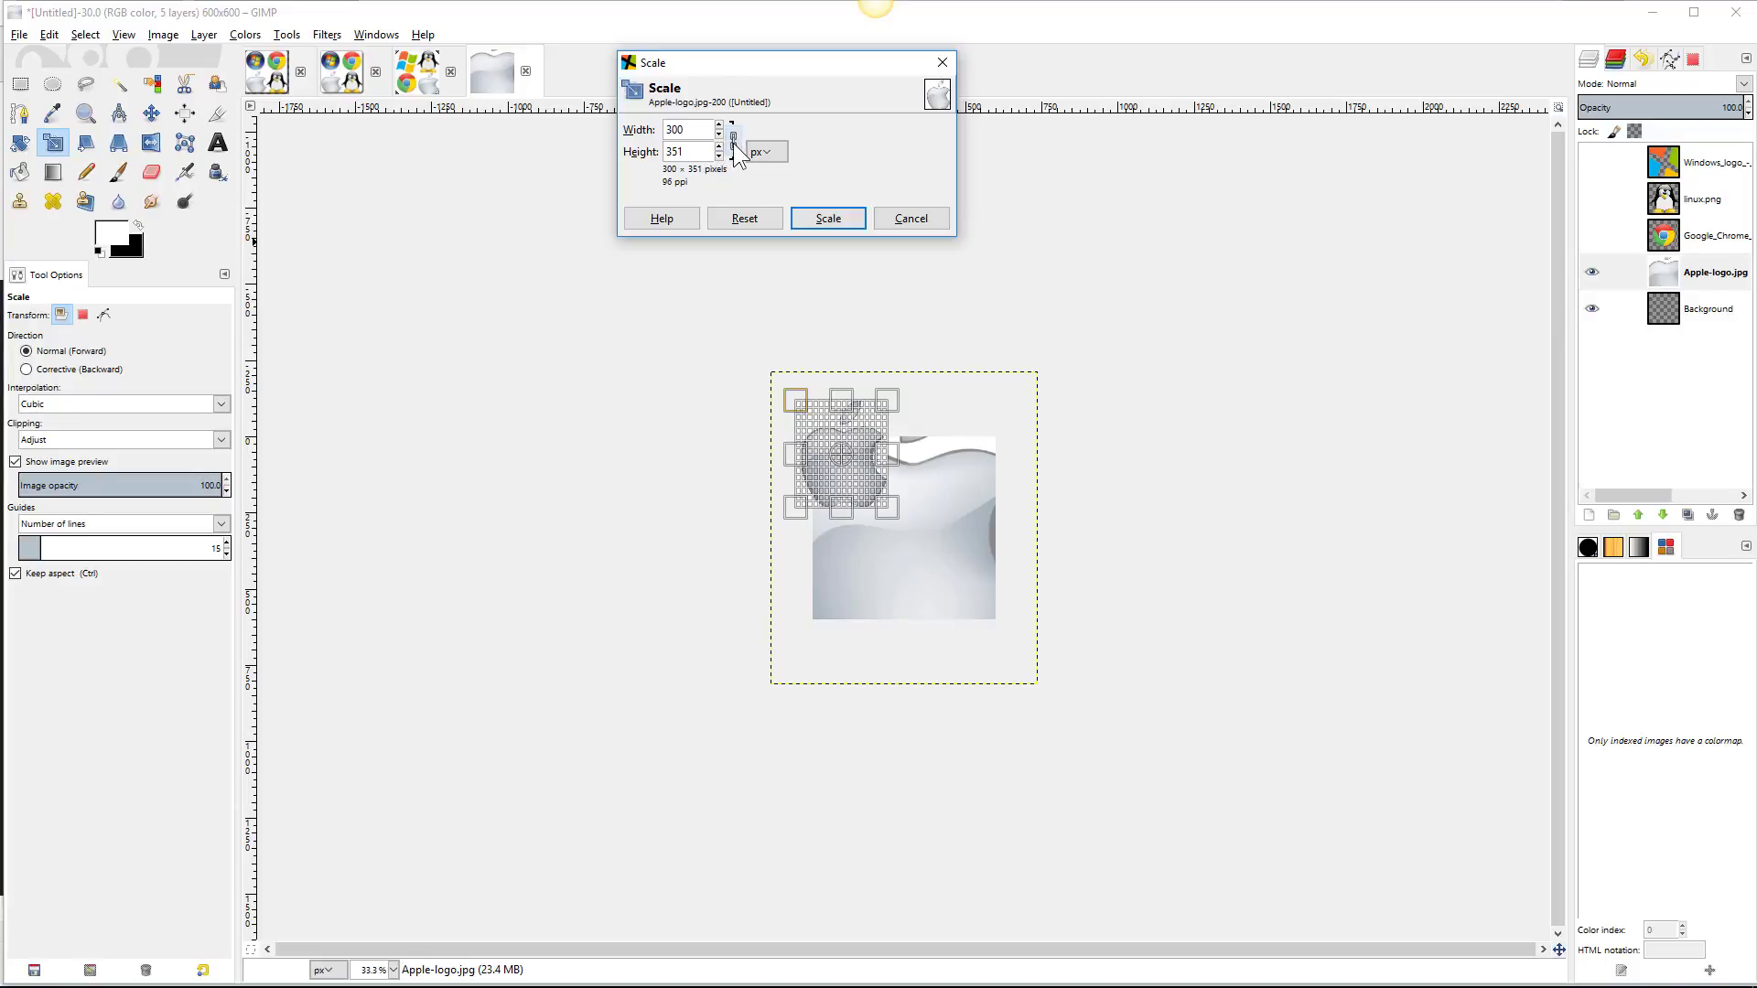
click(733, 139)
drag(690, 151, 657, 149)
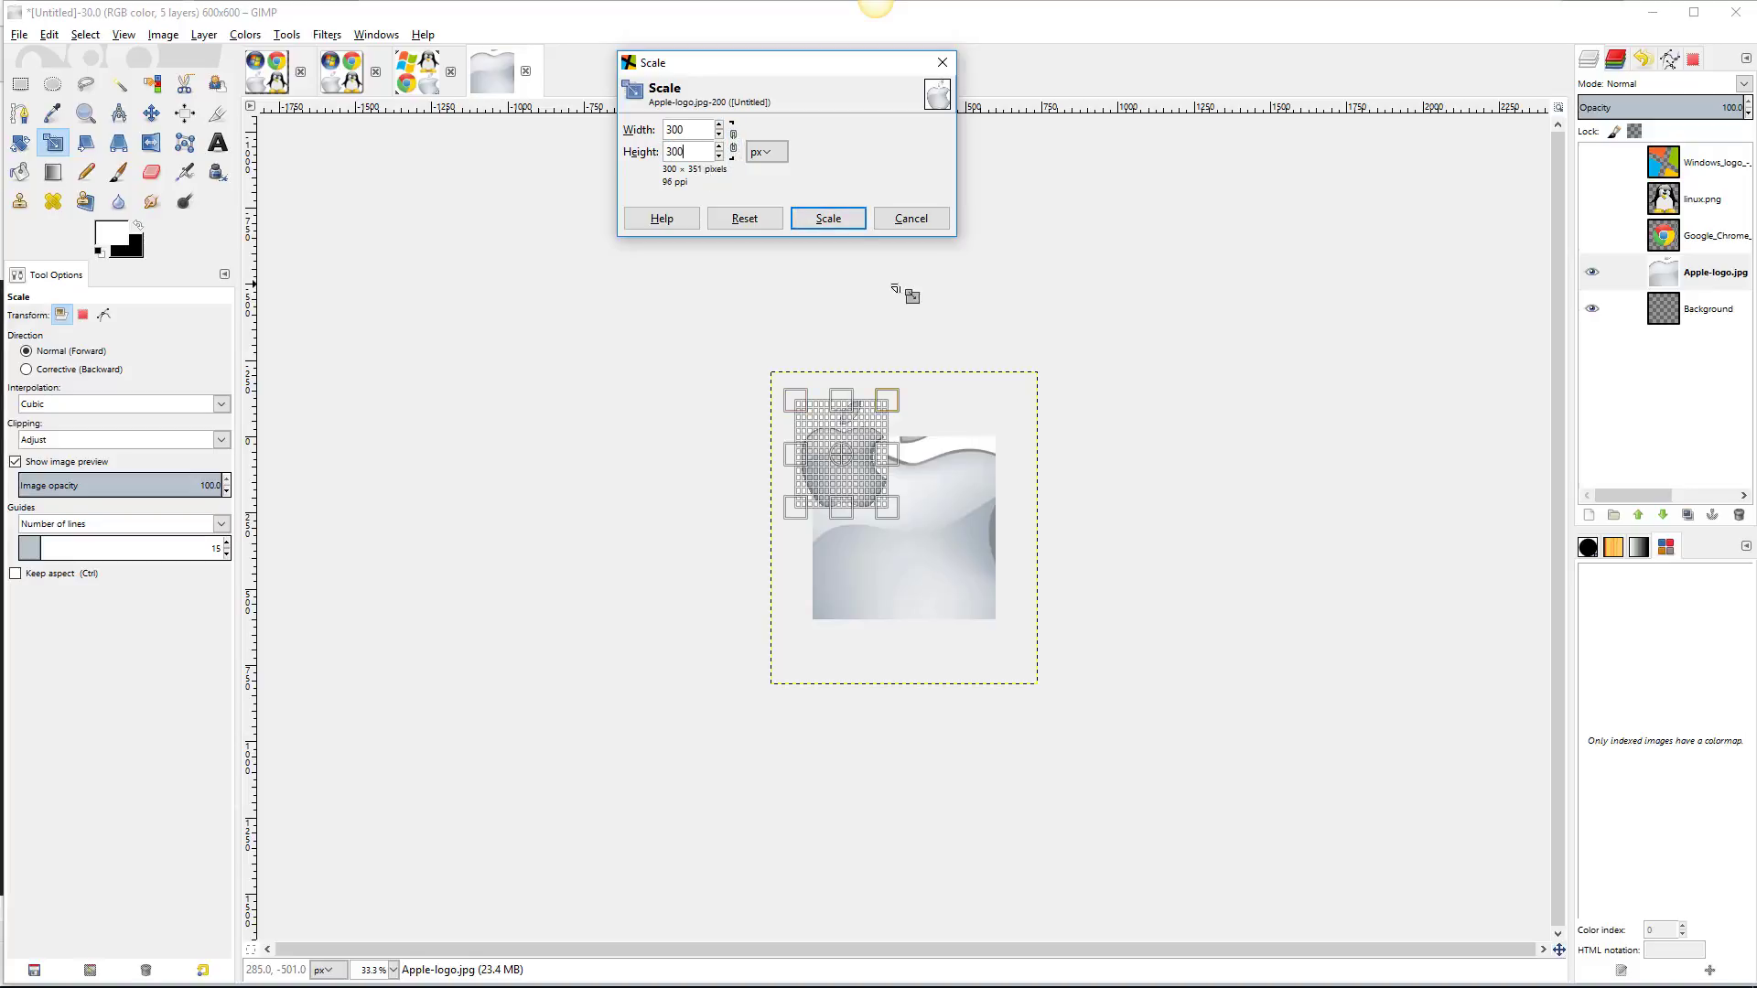
click(846, 216)
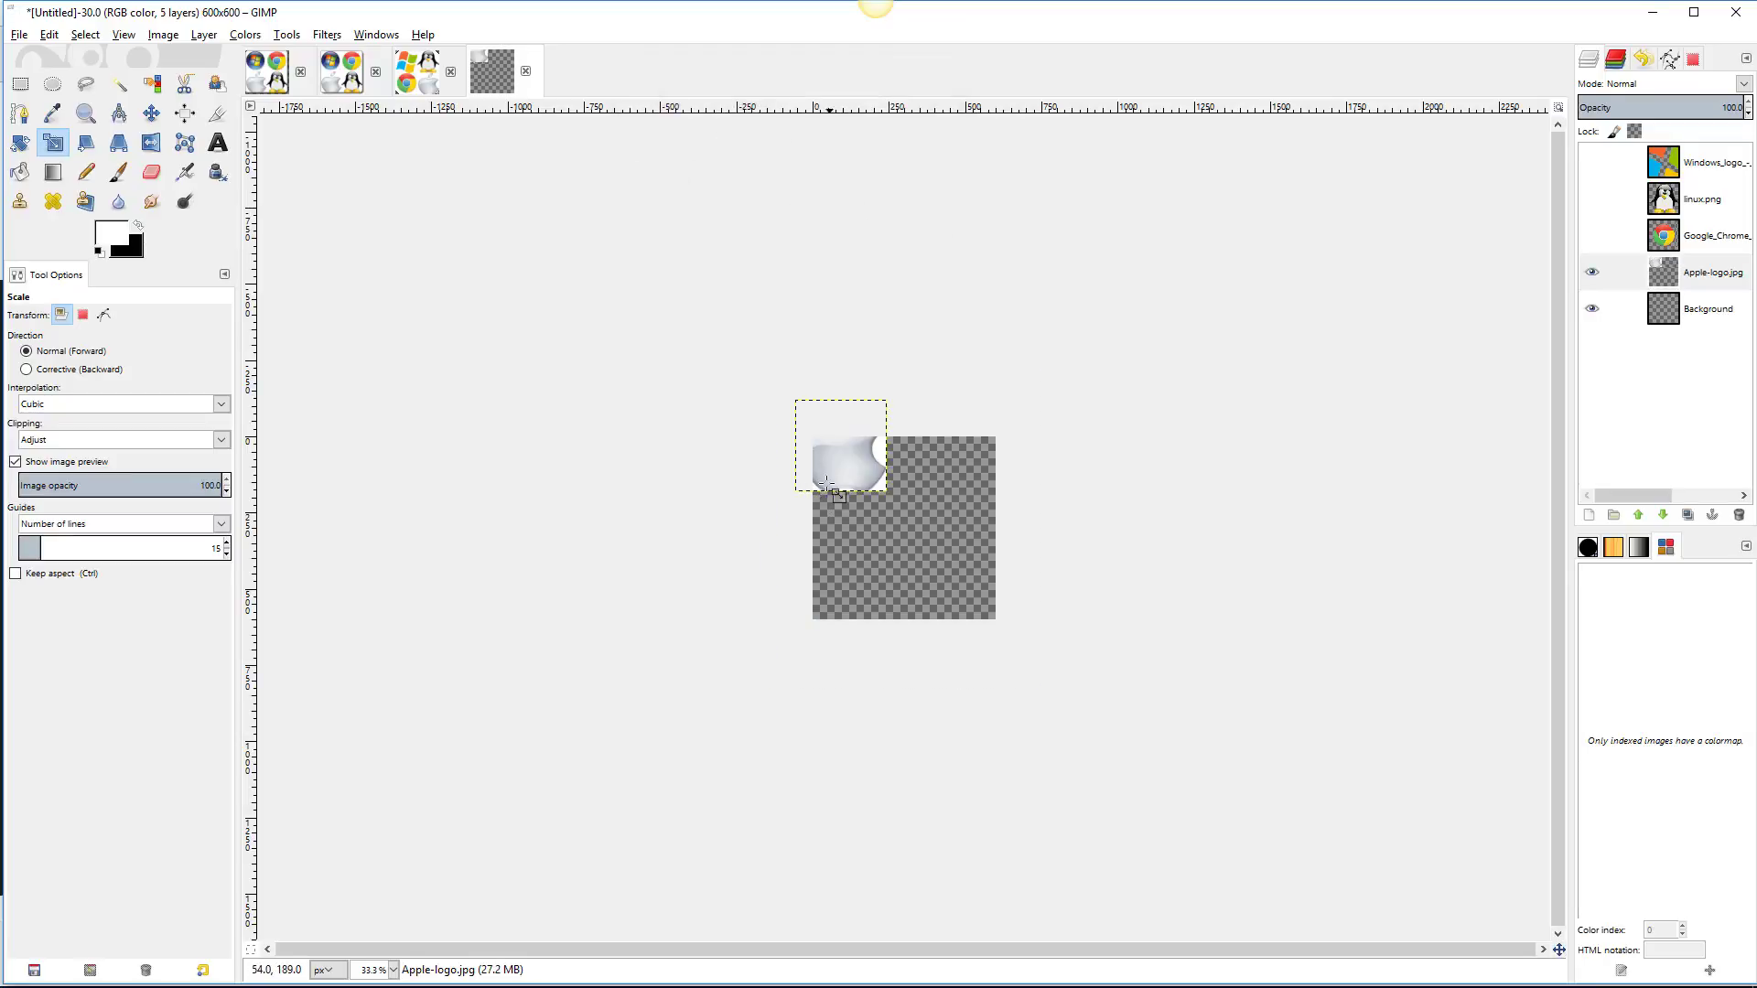
Move the scaled Apple logo fully inside the canvas, near its upper middle.
click(151, 112)
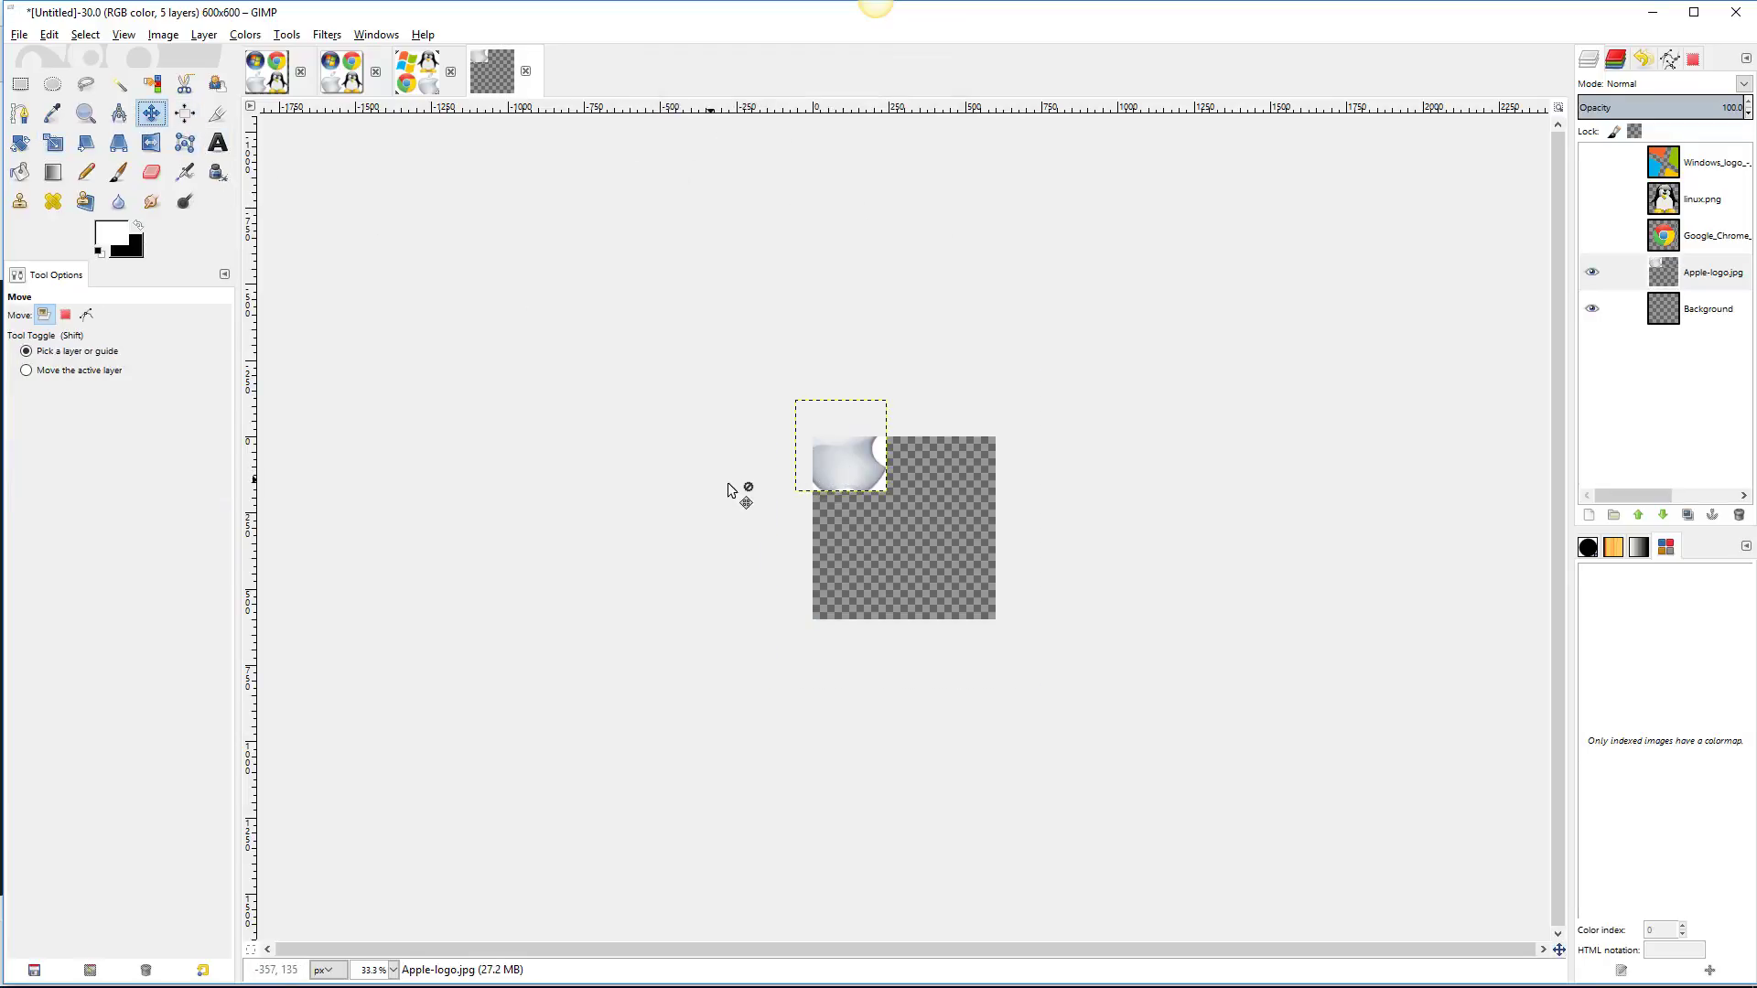
click(845, 470)
drag(844, 464, 900, 527)
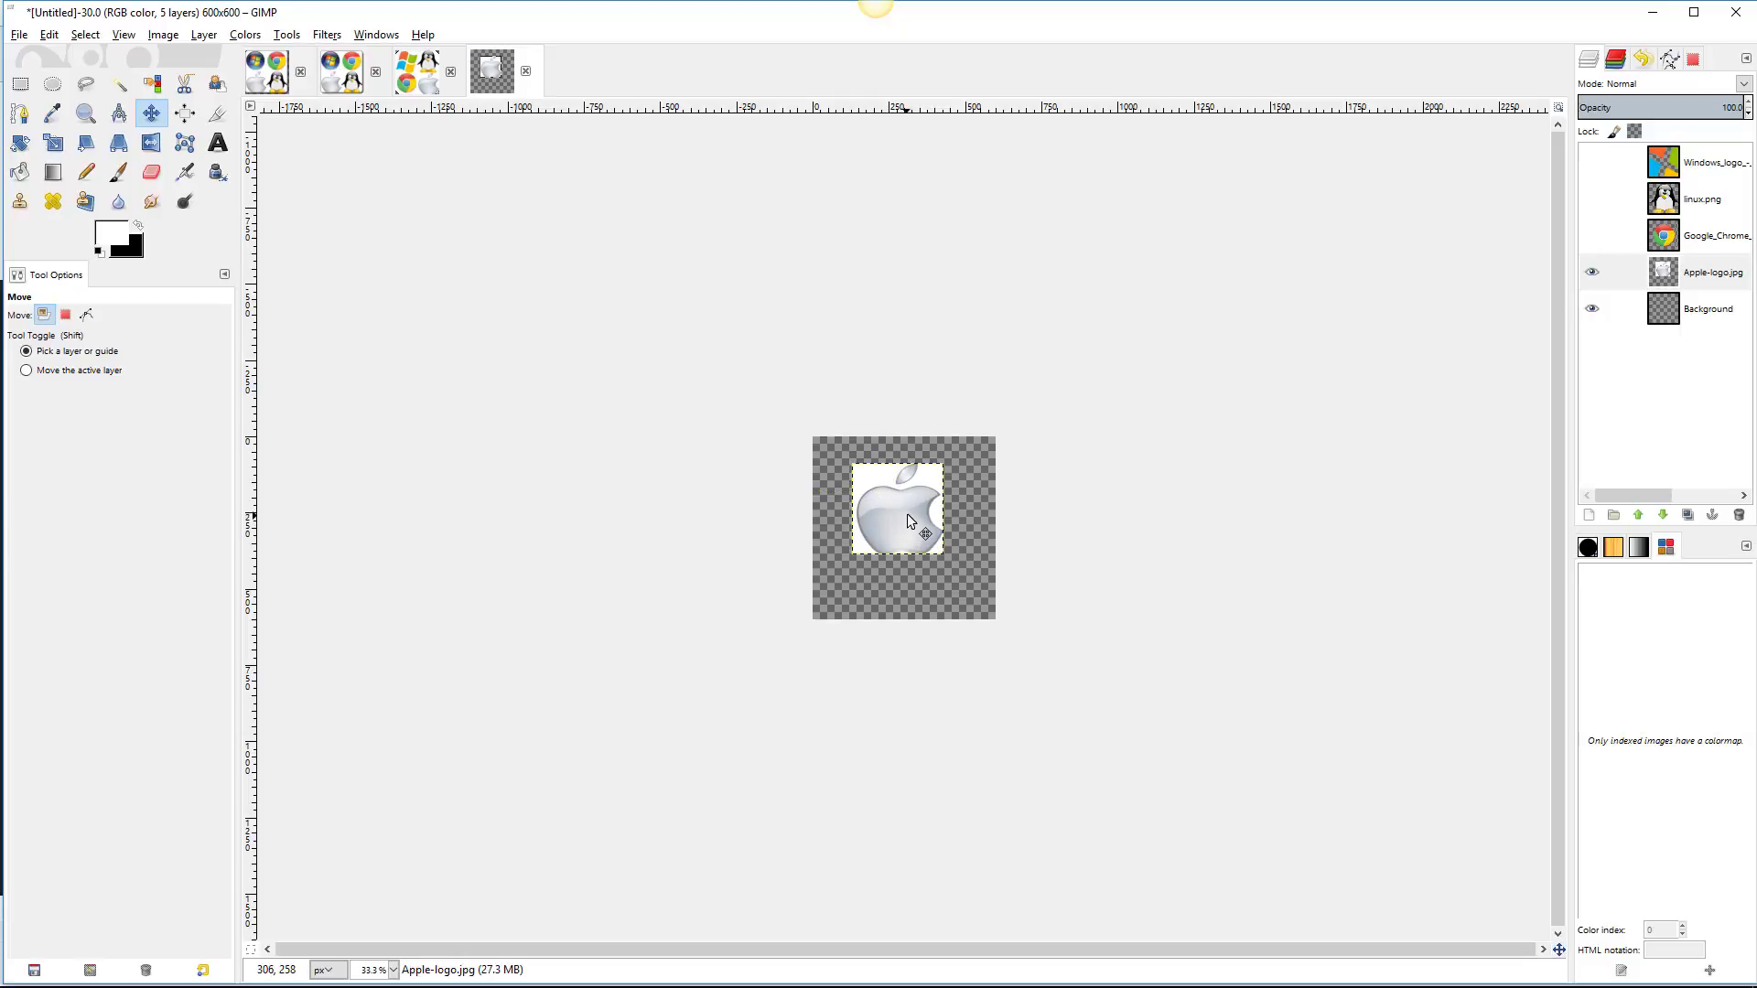
Fuzzy-select the white background around the Apple logo and erase it to transparency.
scroll(908, 515, up, 4)
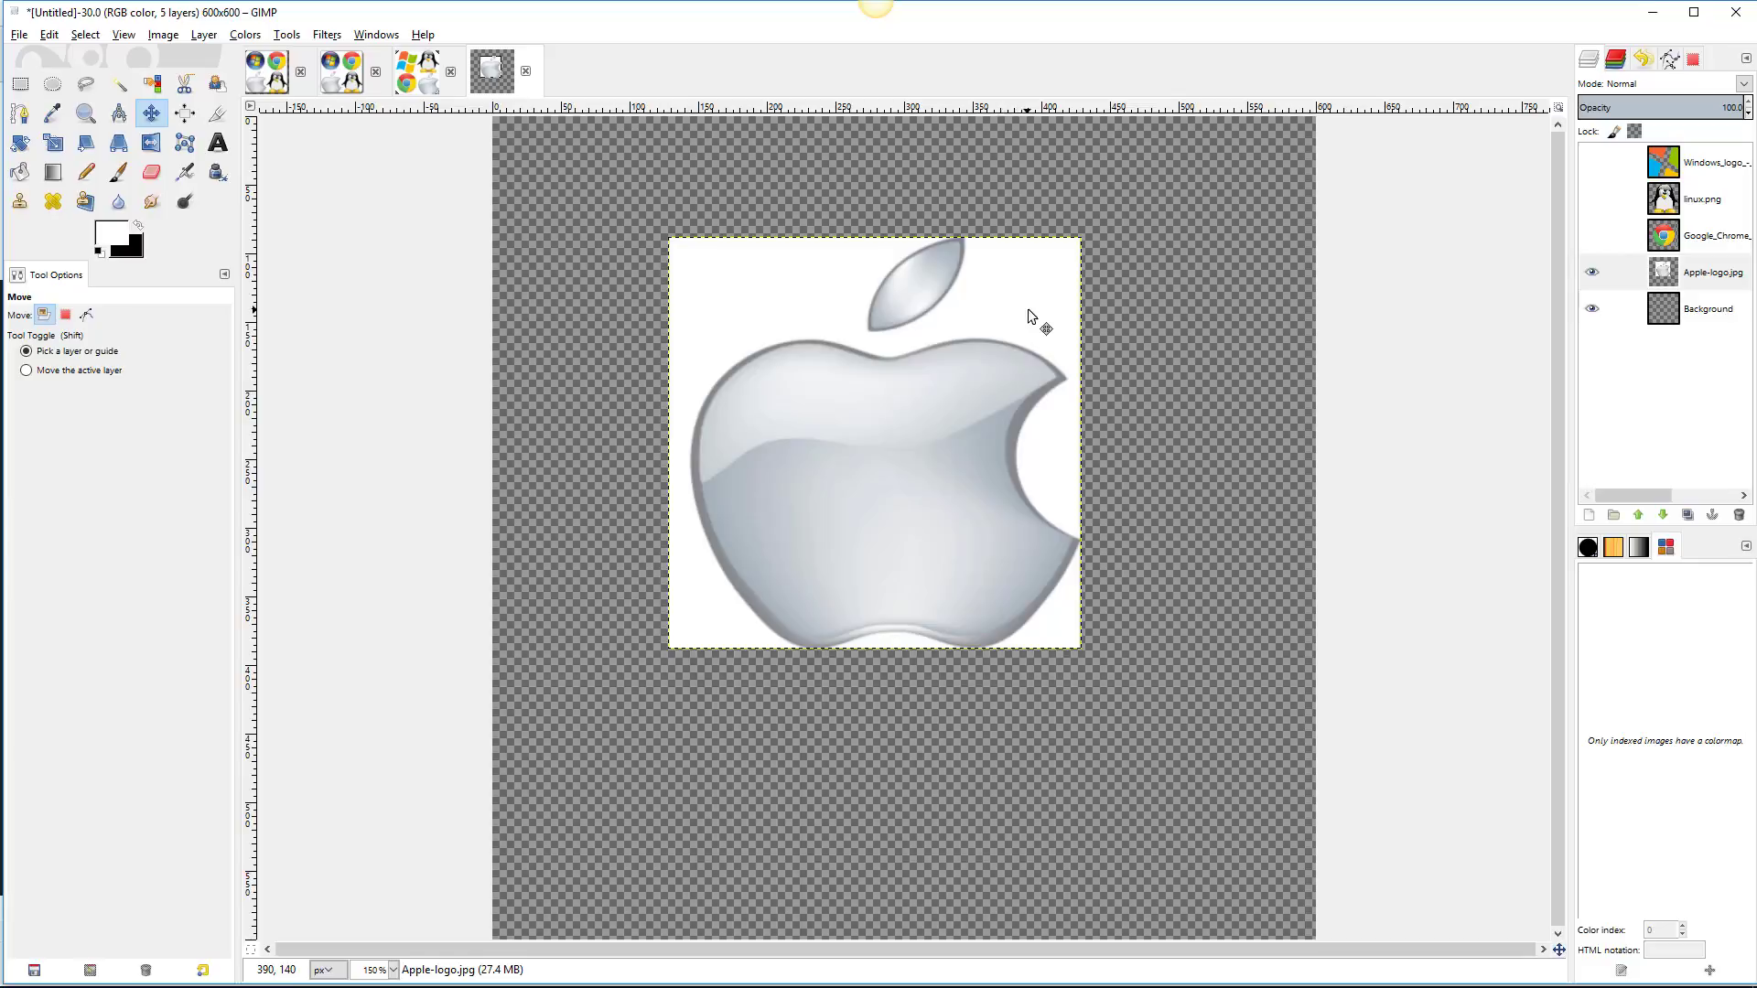
click(121, 88)
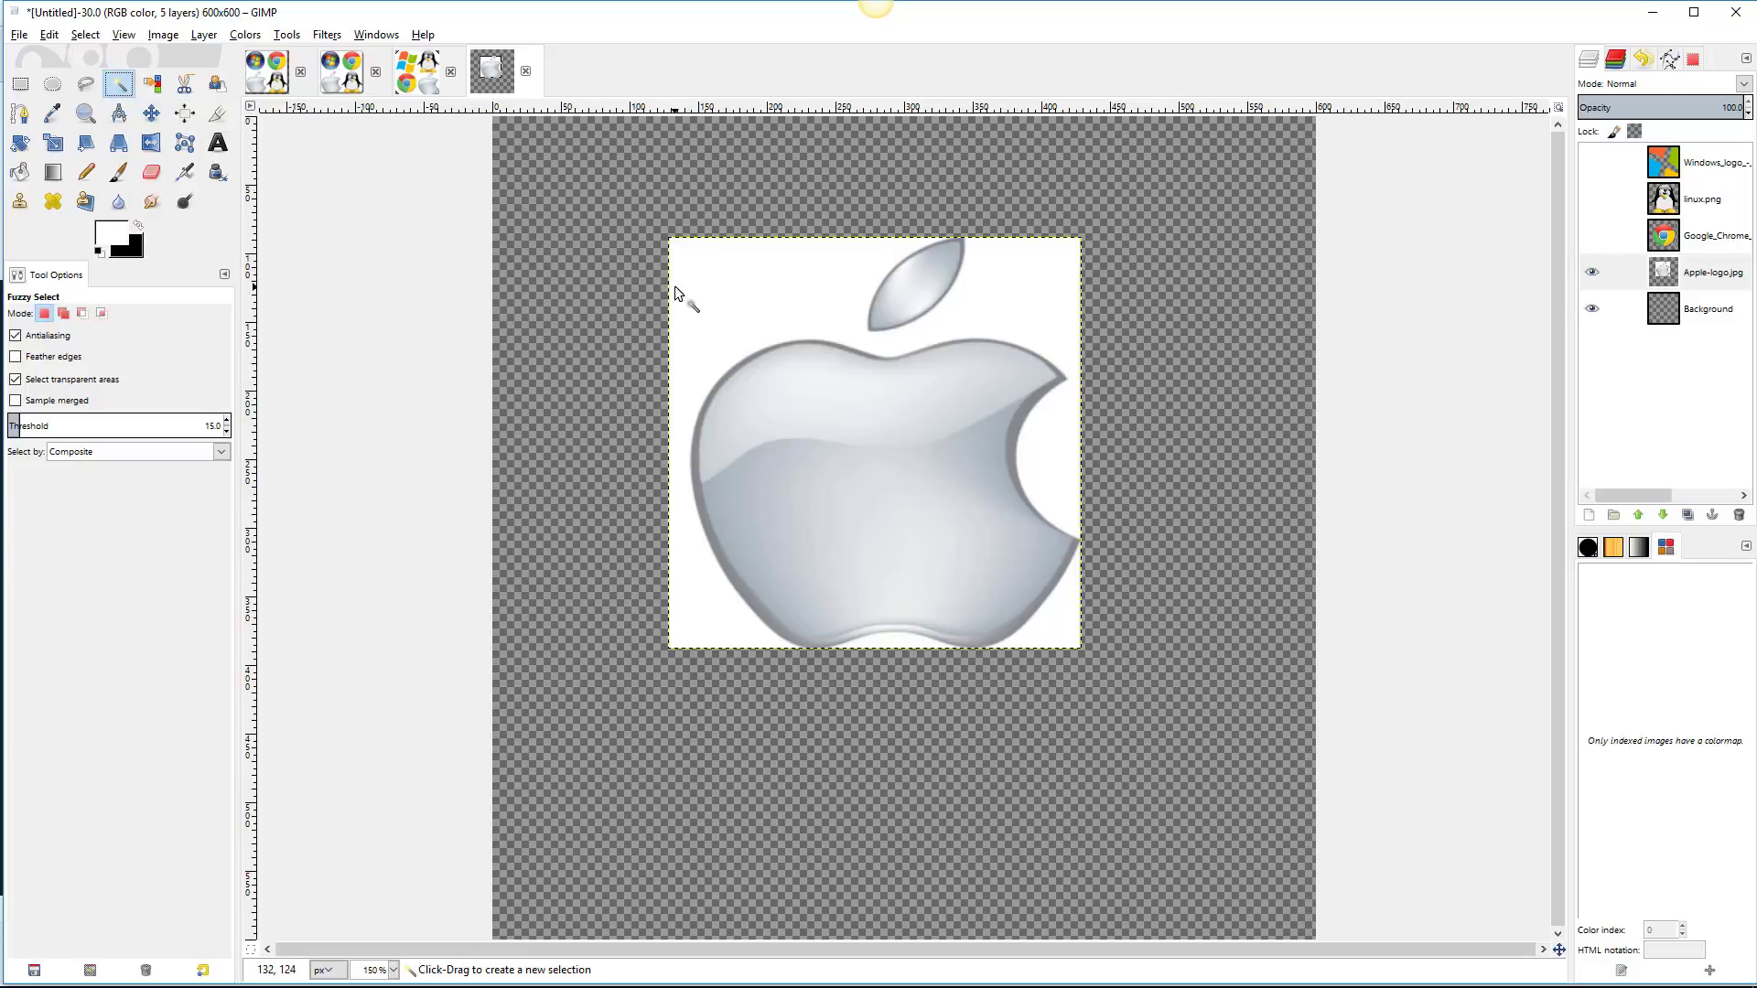
click(736, 291)
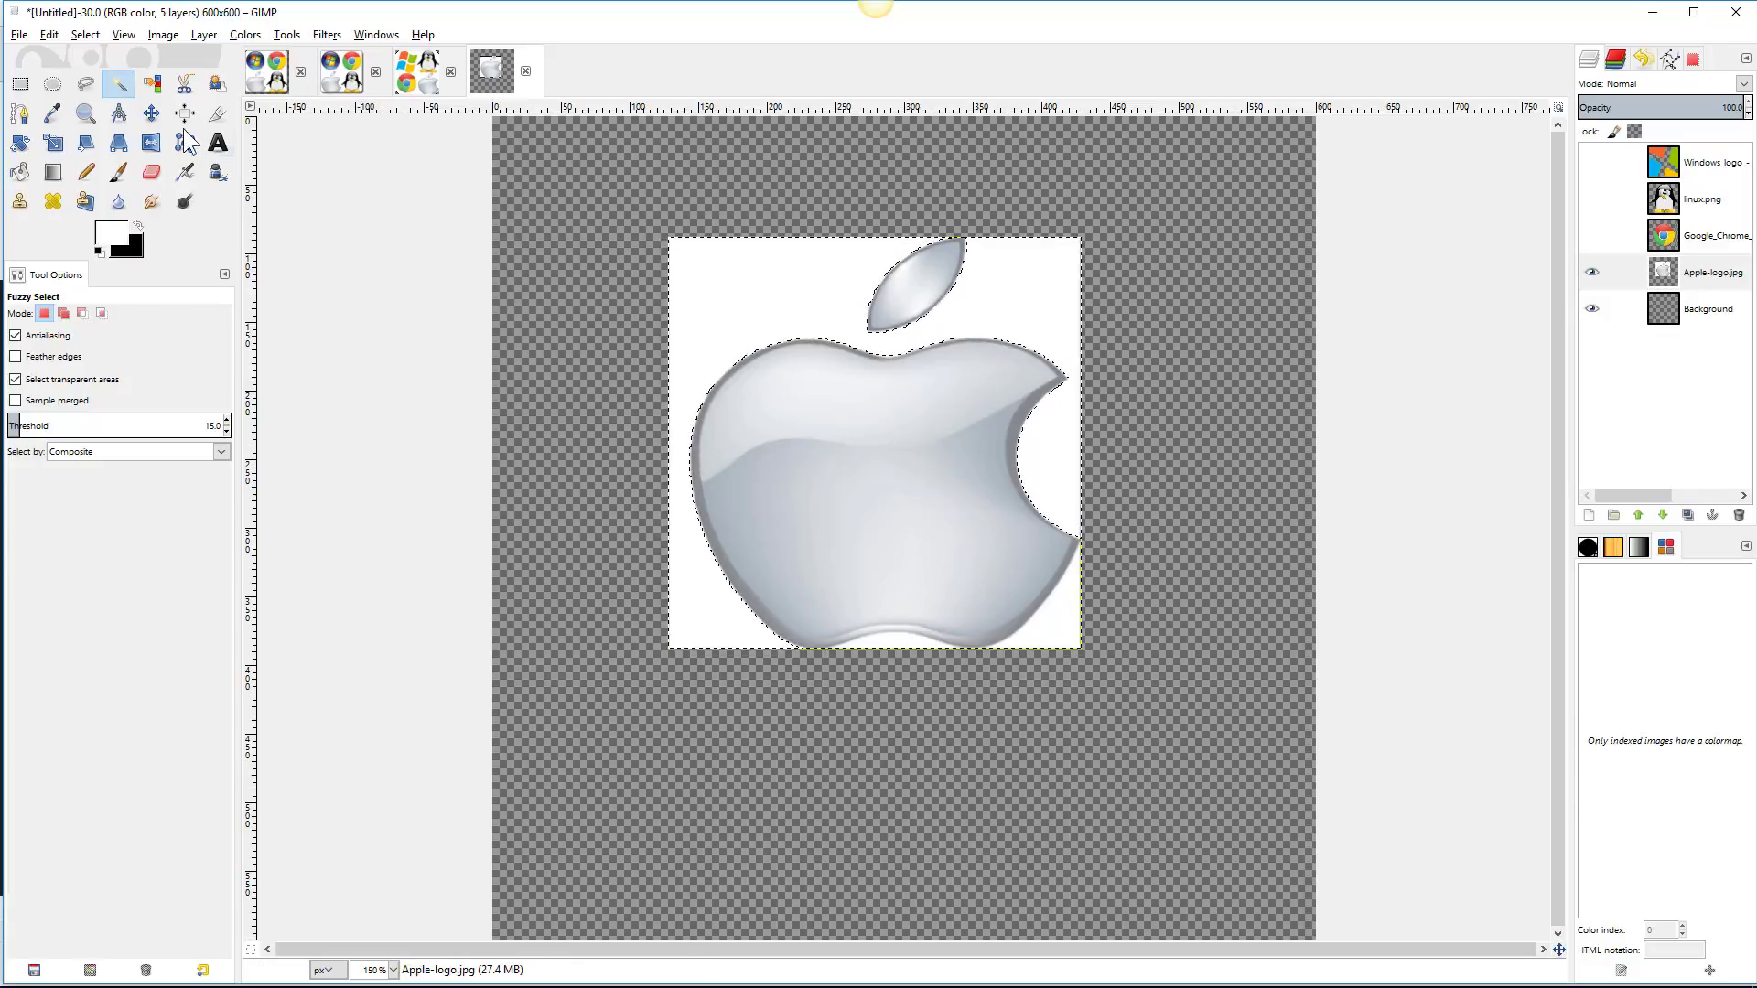
click(152, 172)
mouse_move(741, 266)
mouse_down()
mouse_move(664, 396)
mouse_move(799, 297)
mouse_move(1078, 328)
mouse_move(890, 297)
mouse_move(1140, 379)
mouse_move(1040, 630)
mouse_move(1123, 651)
mouse_move(952, 631)
mouse_move(777, 656)
mouse_move(636, 478)
mouse_move(642, 532)
mouse_move(850, 631)
mouse_move(1043, 627)
mouse_up()
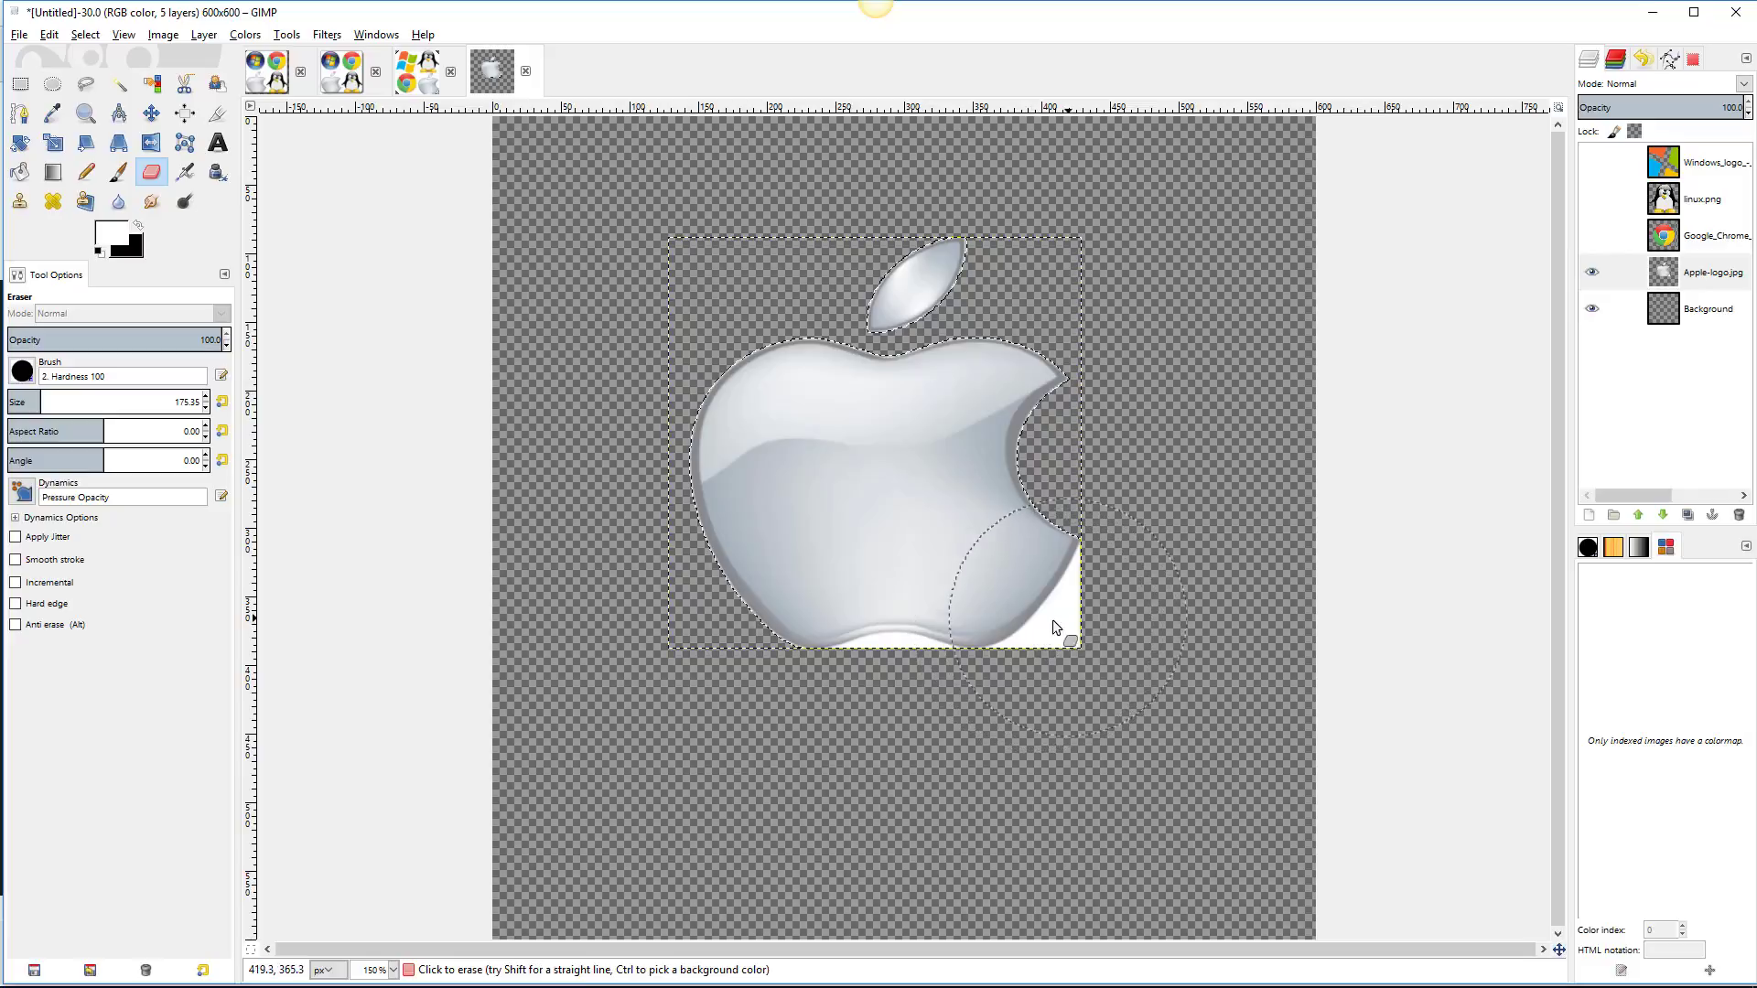
Fuzzy-select the remaining white areas beneath the apple and at its lower-right corner together, and erase both.
click(119, 84)
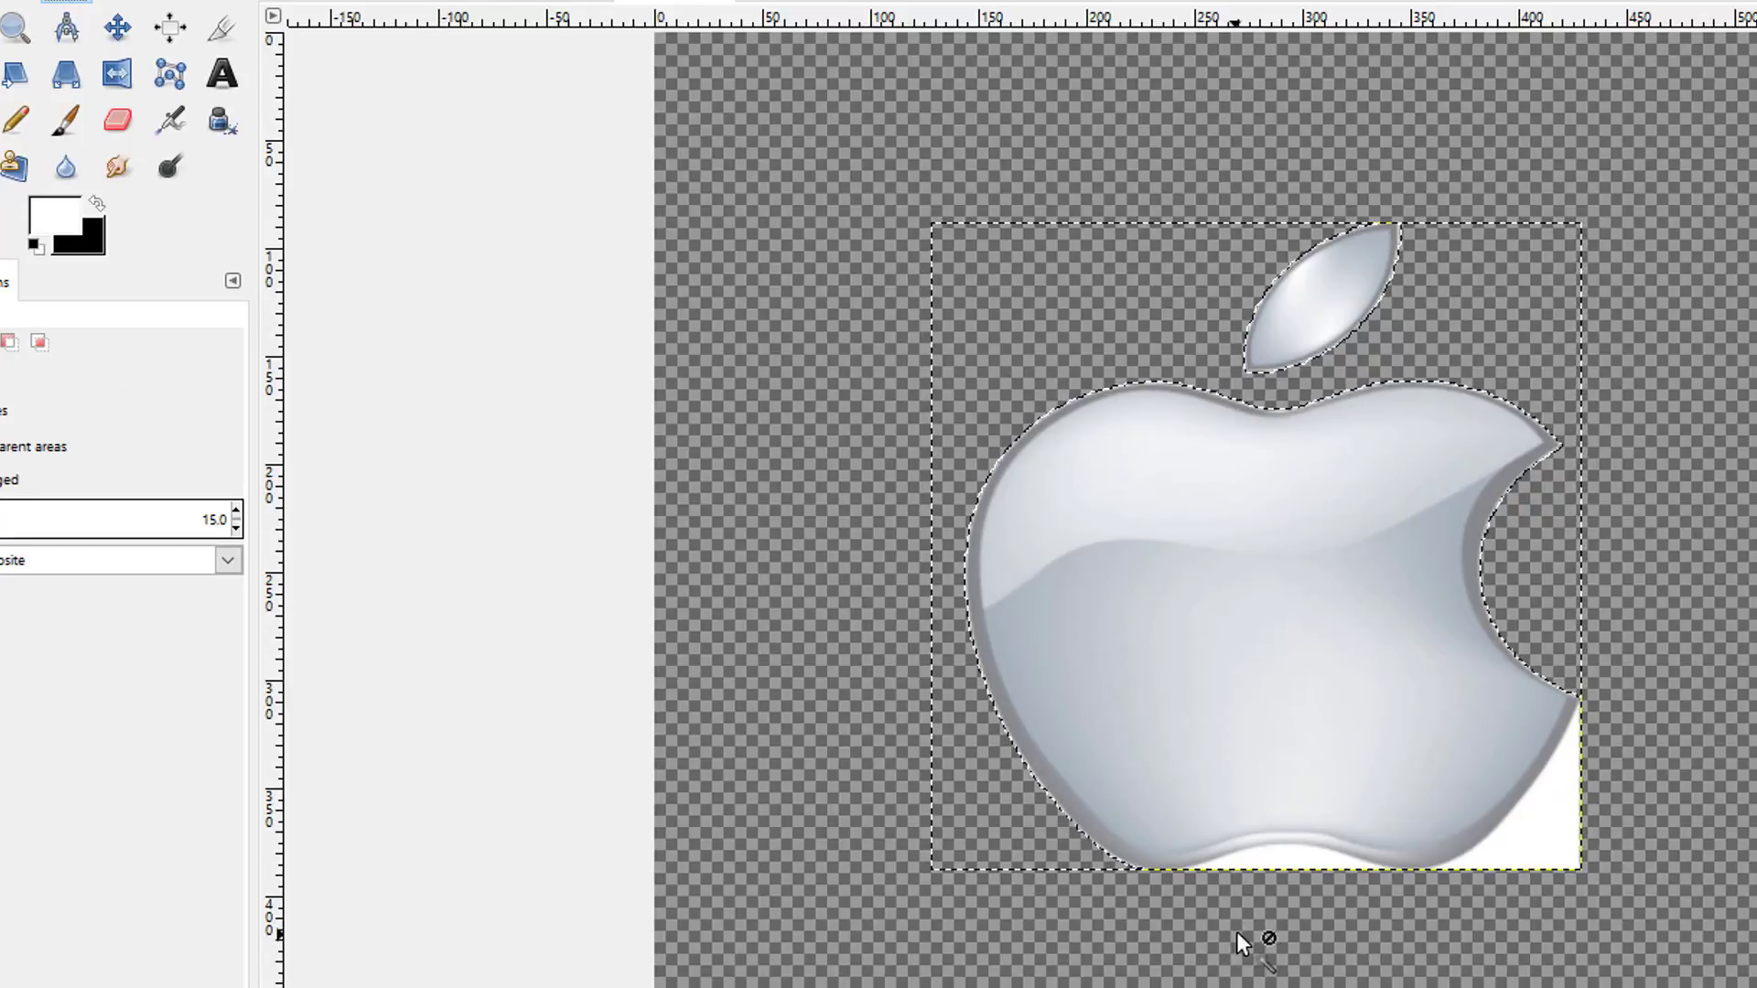
click(1280, 856)
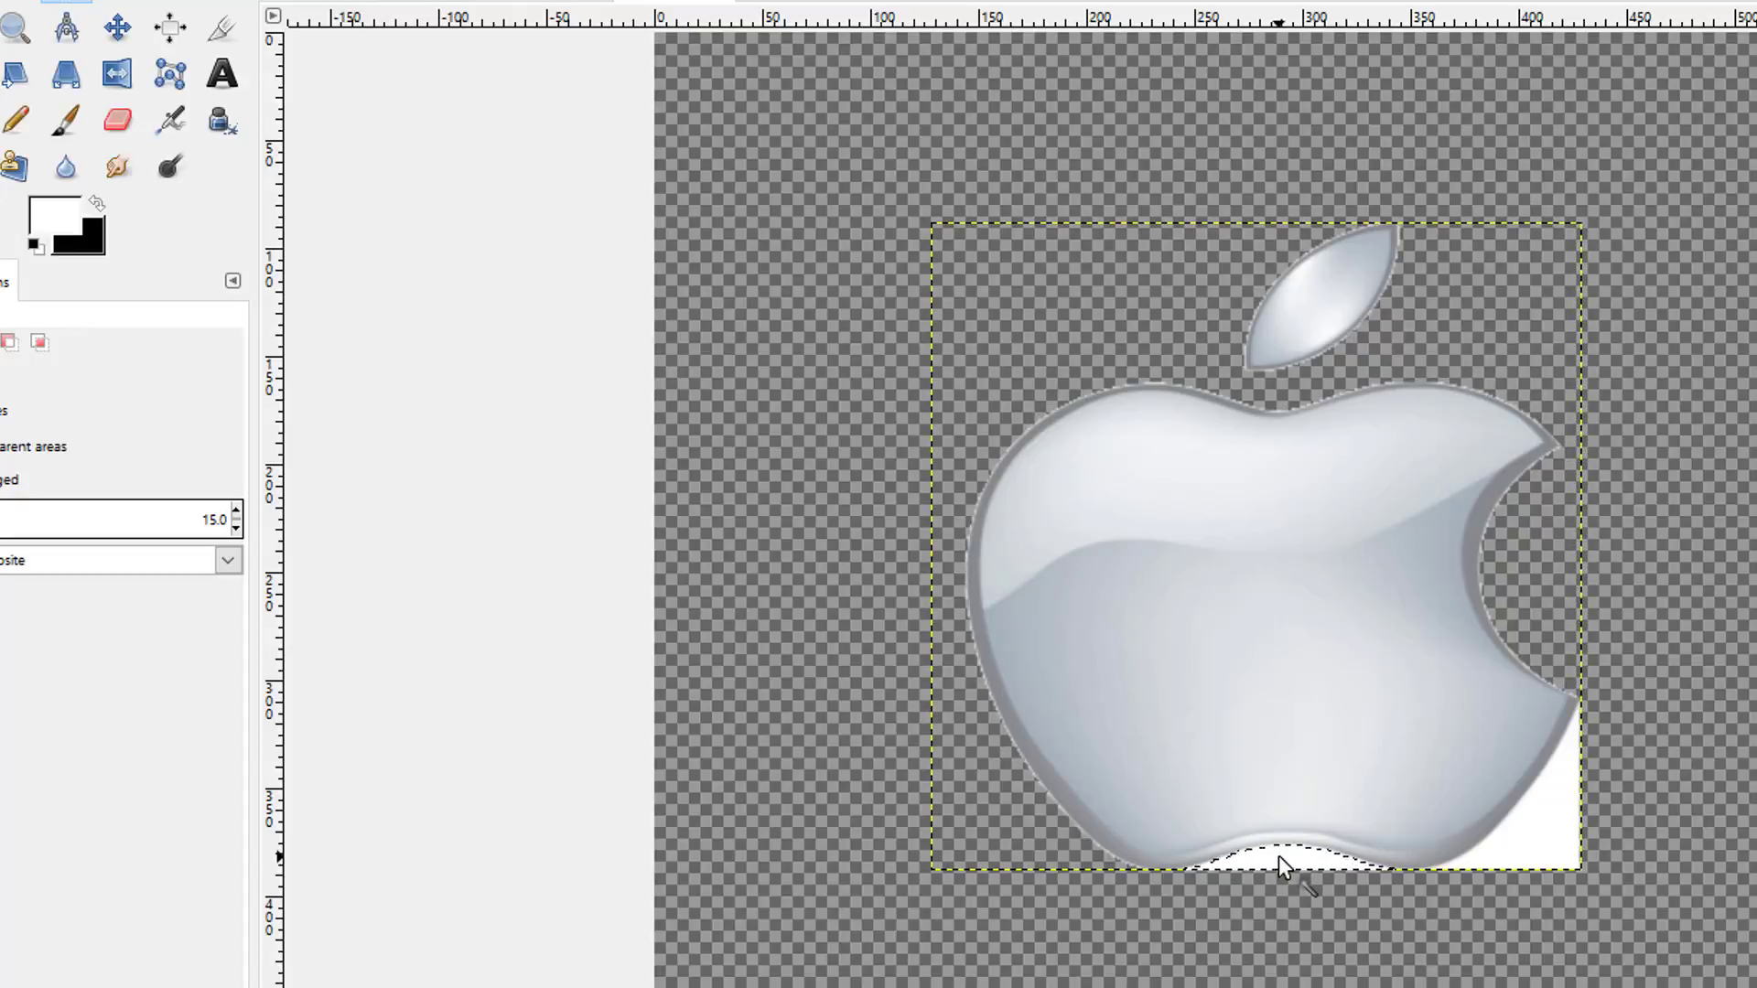
shift+click(1514, 824)
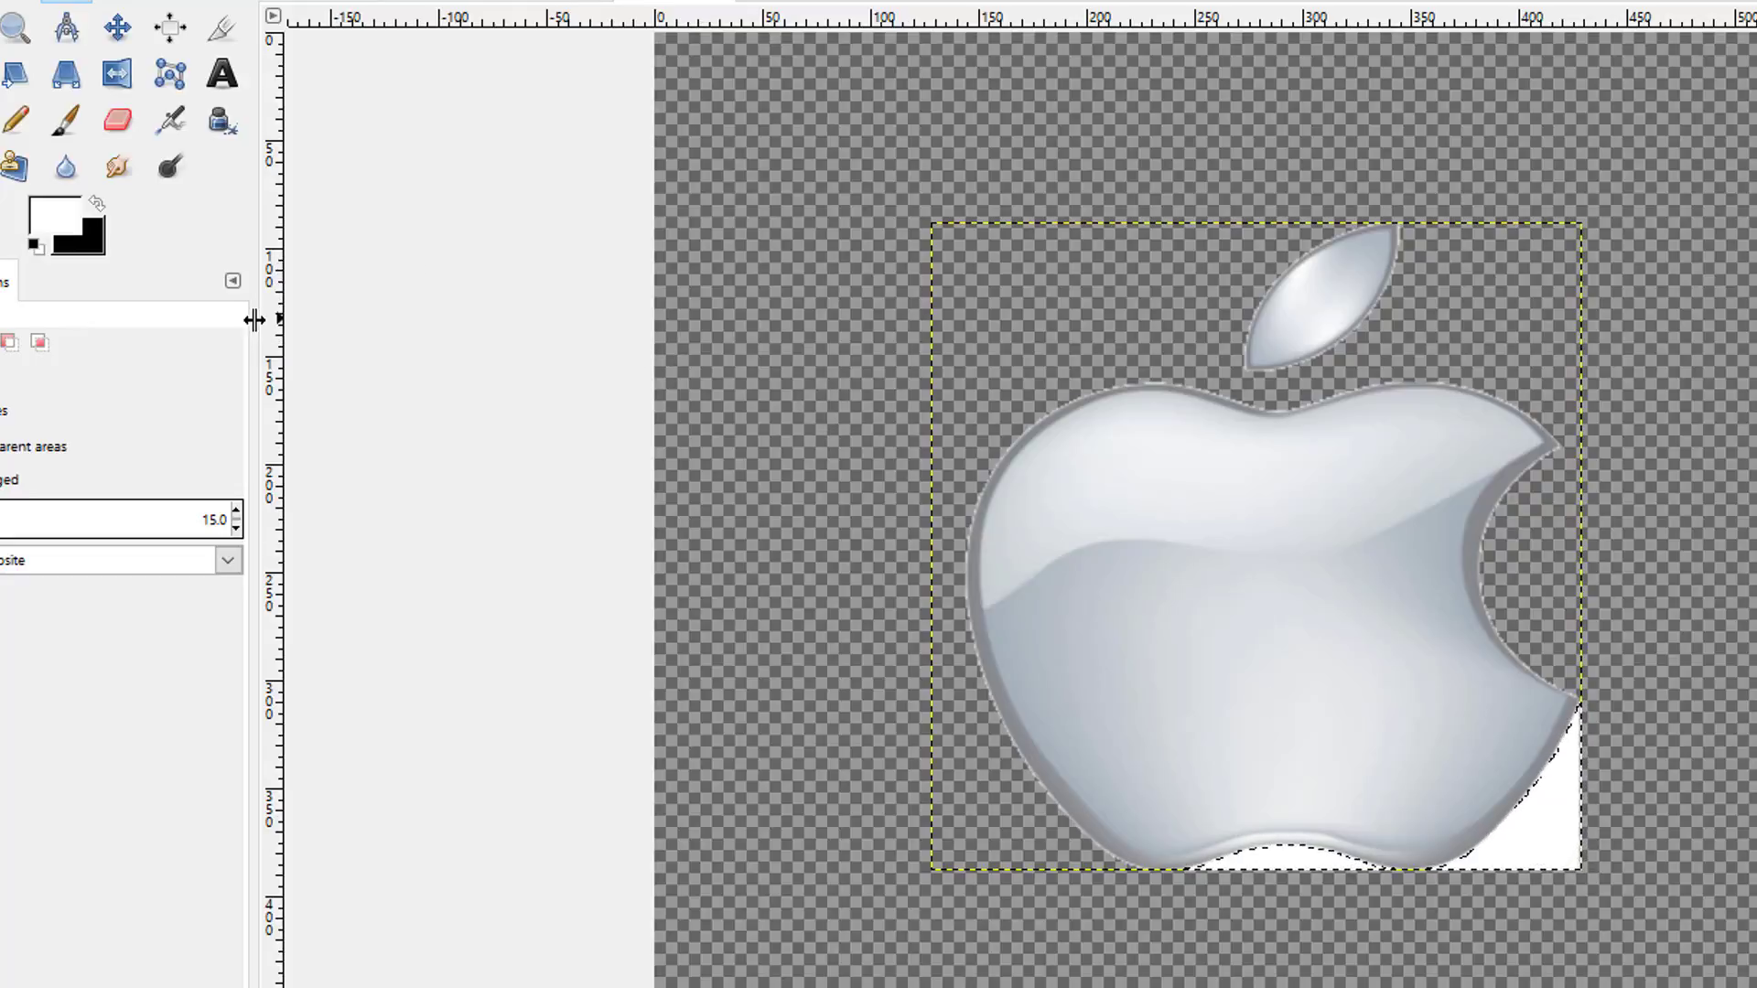
click(118, 121)
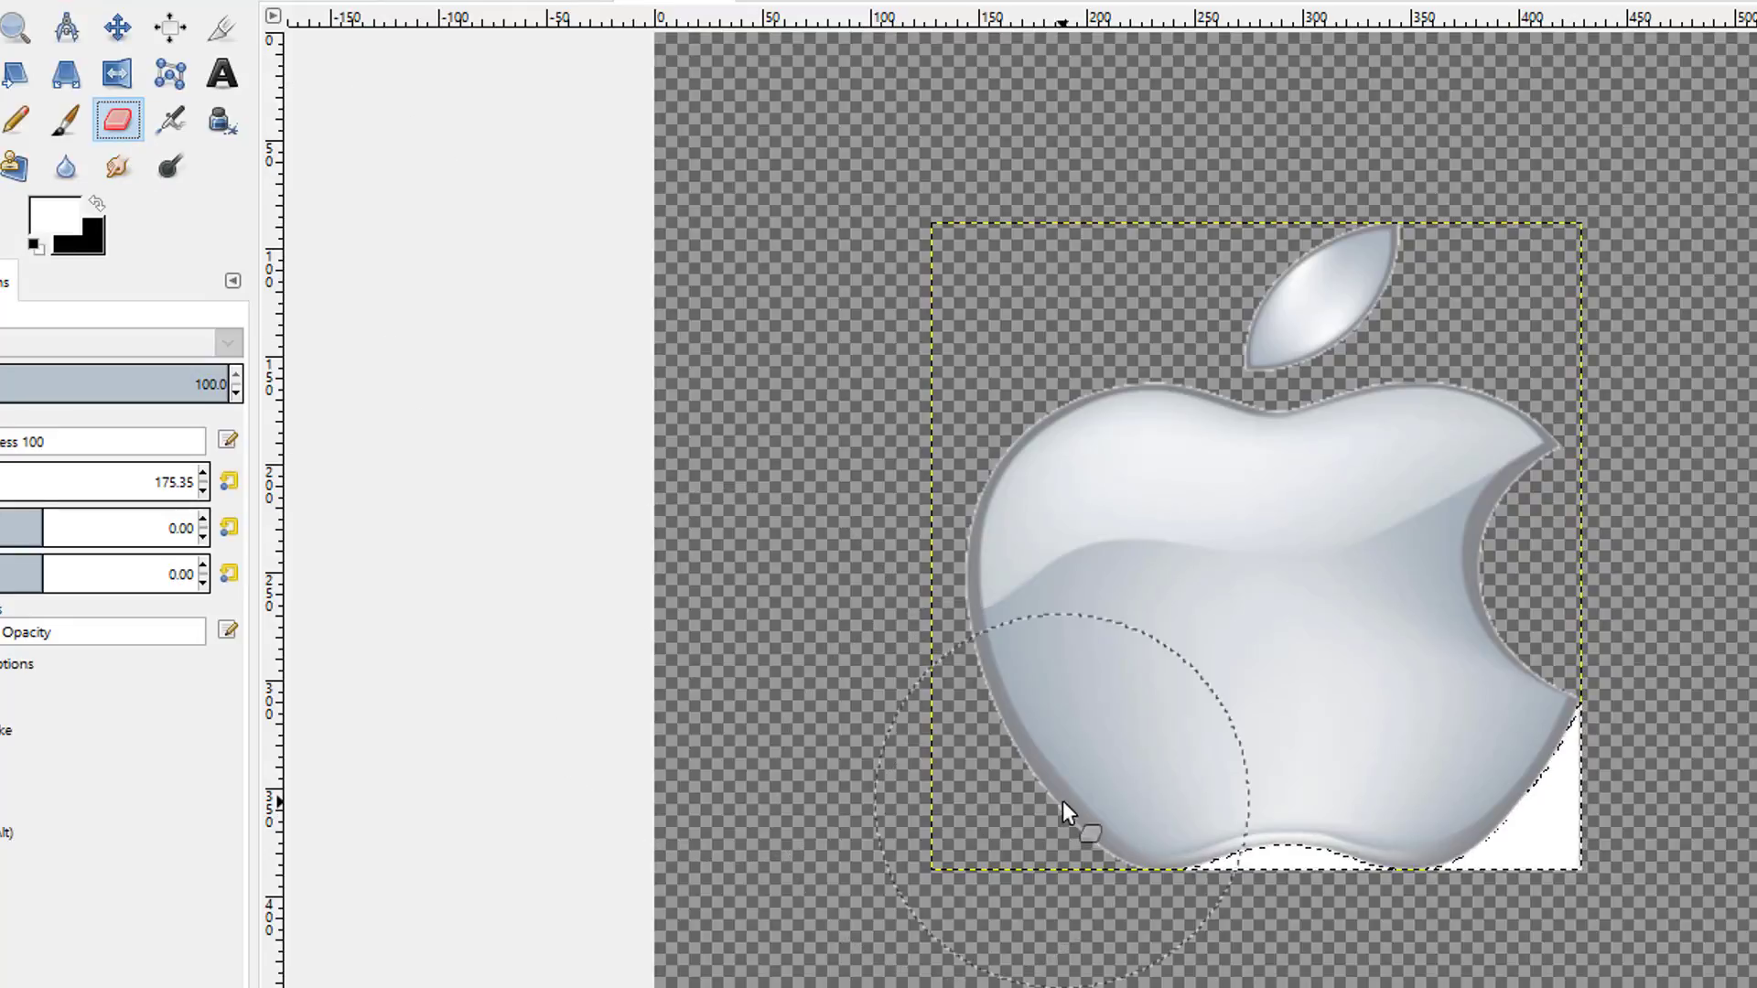
mouse_move(1062, 800)
mouse_down()
mouse_move(1352, 844)
mouse_move(1556, 823)
mouse_up()
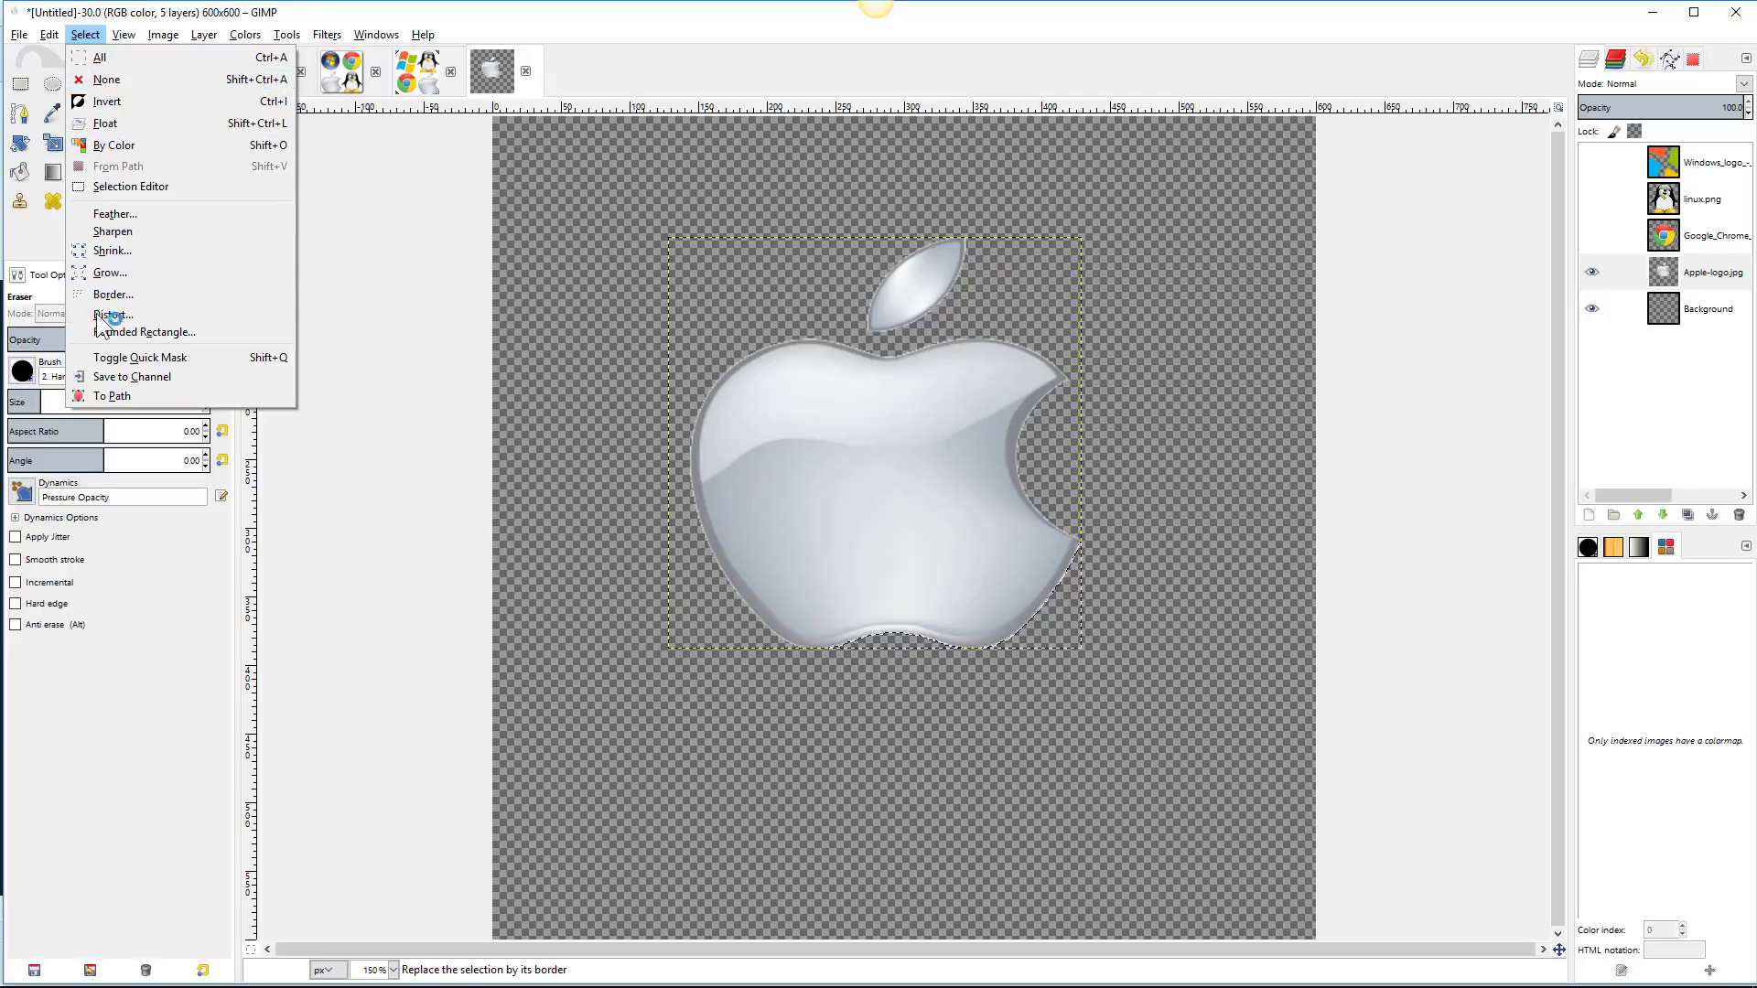
click(46, 233)
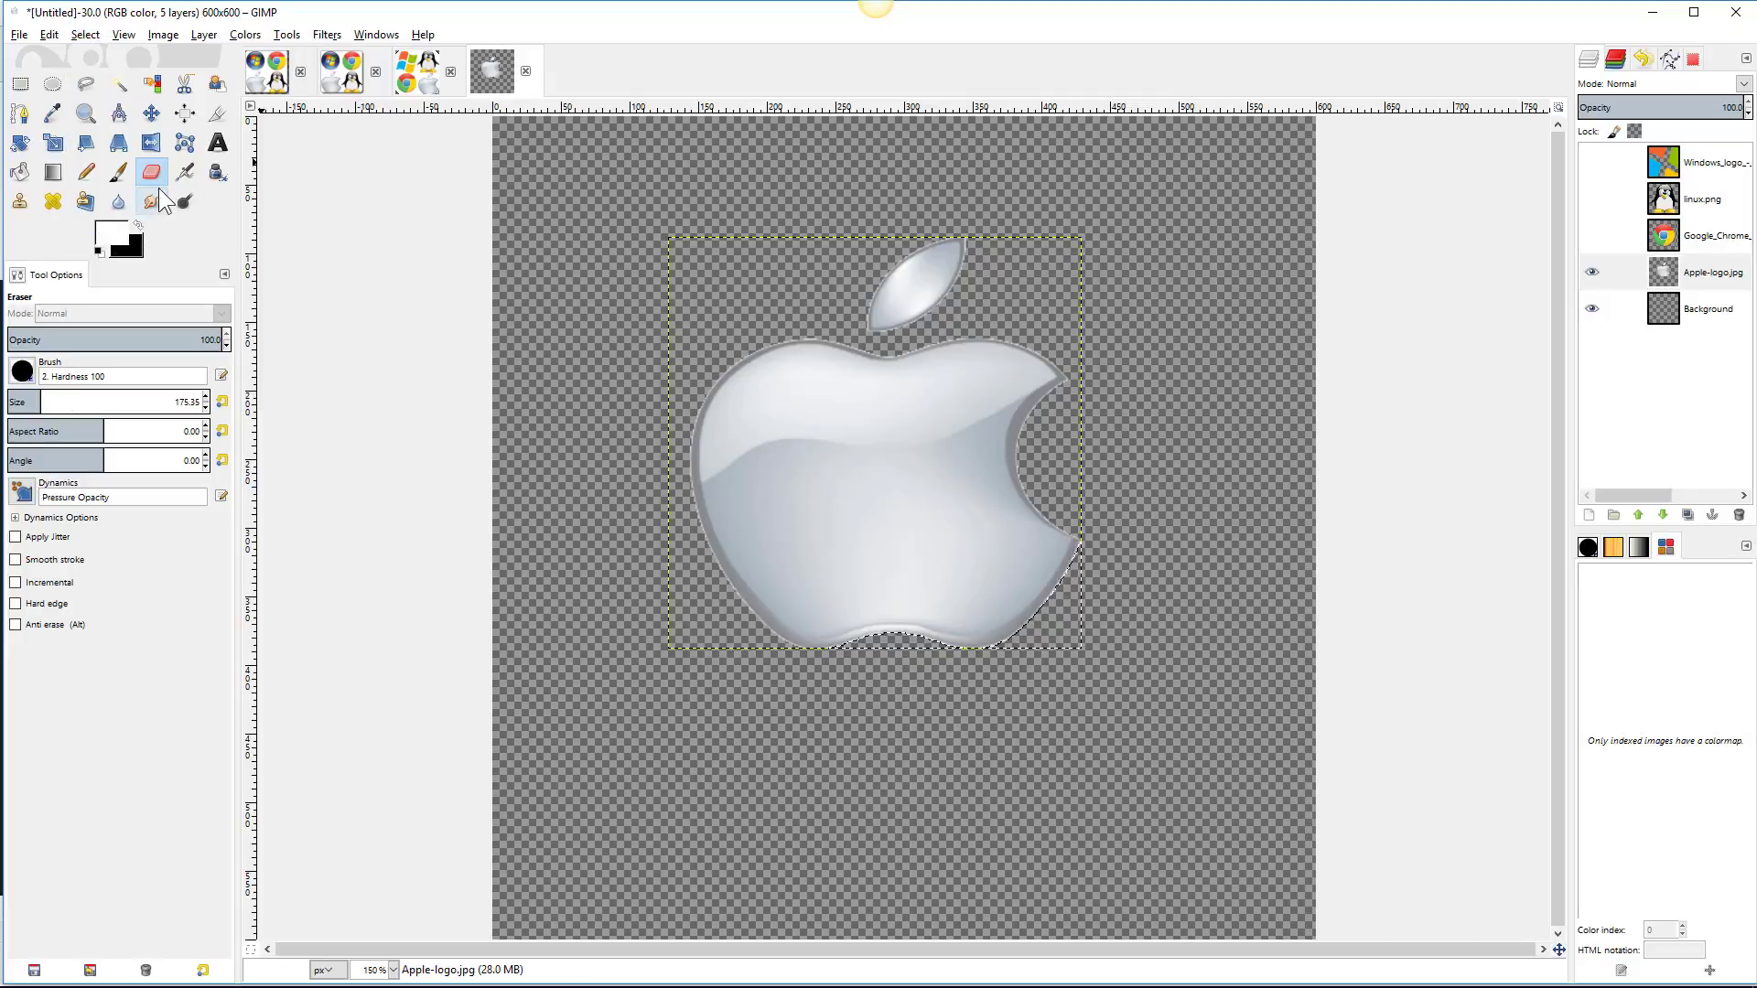
Set the background colour to red and paint the two selected areas with the white foreground using the Paintbrush.
click(119, 173)
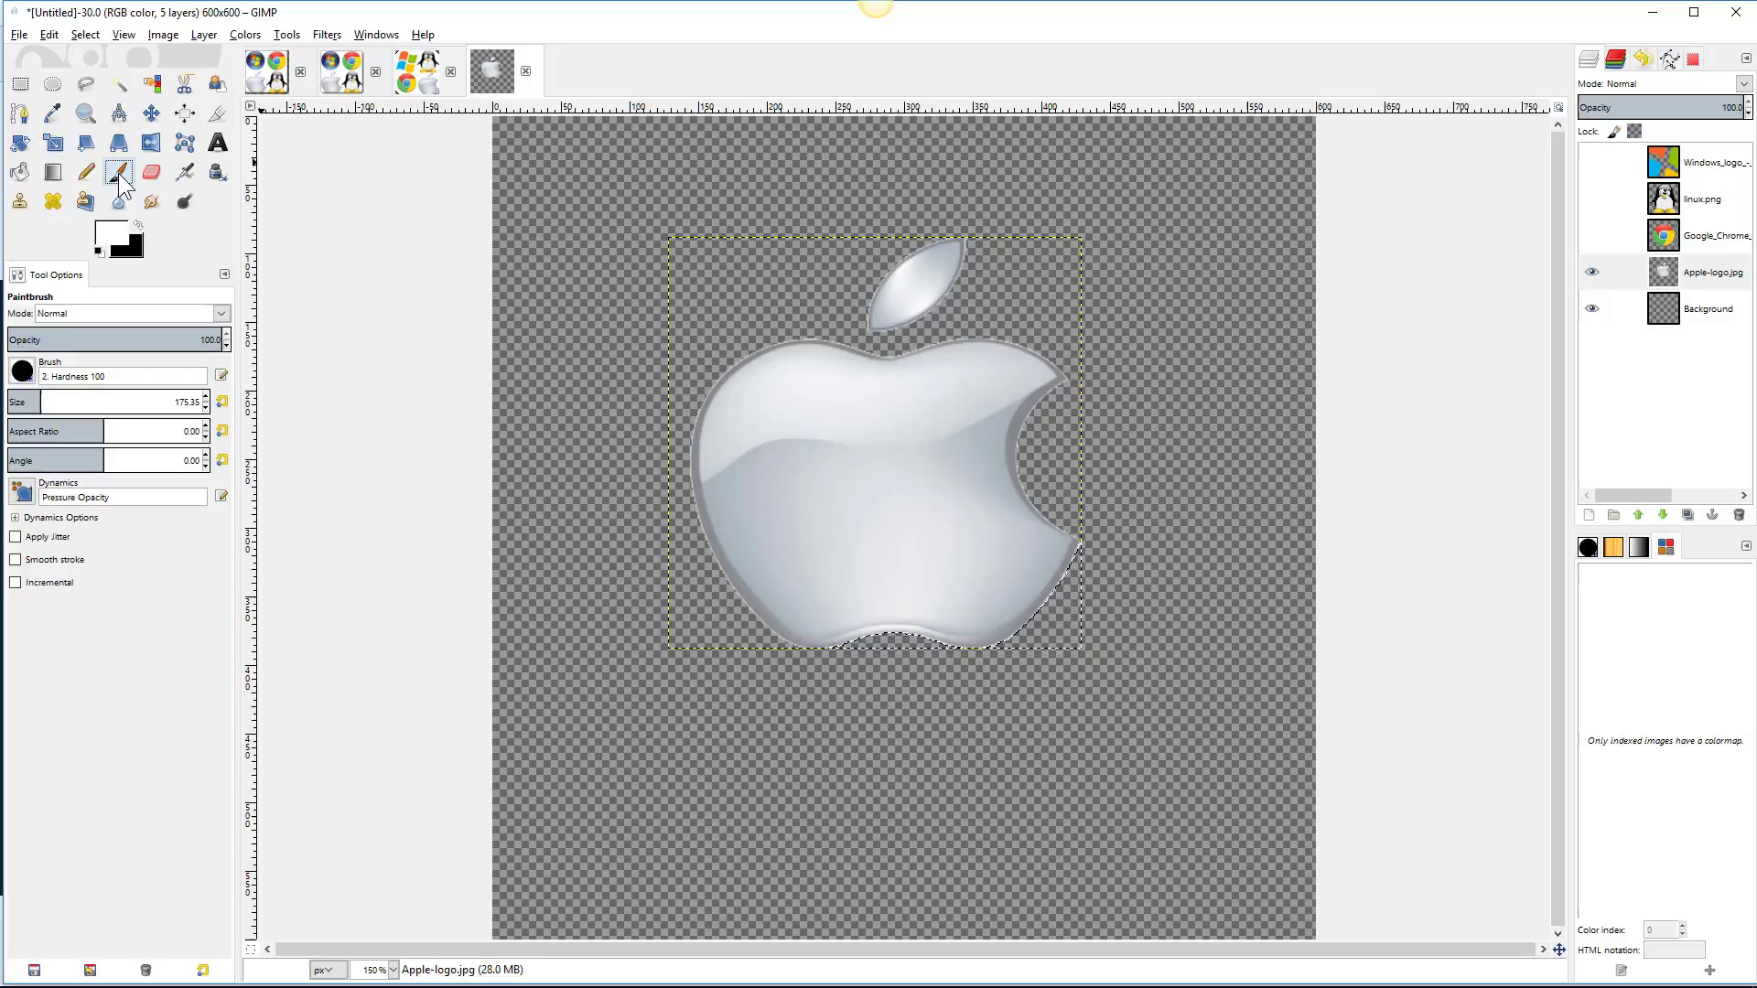
click(135, 245)
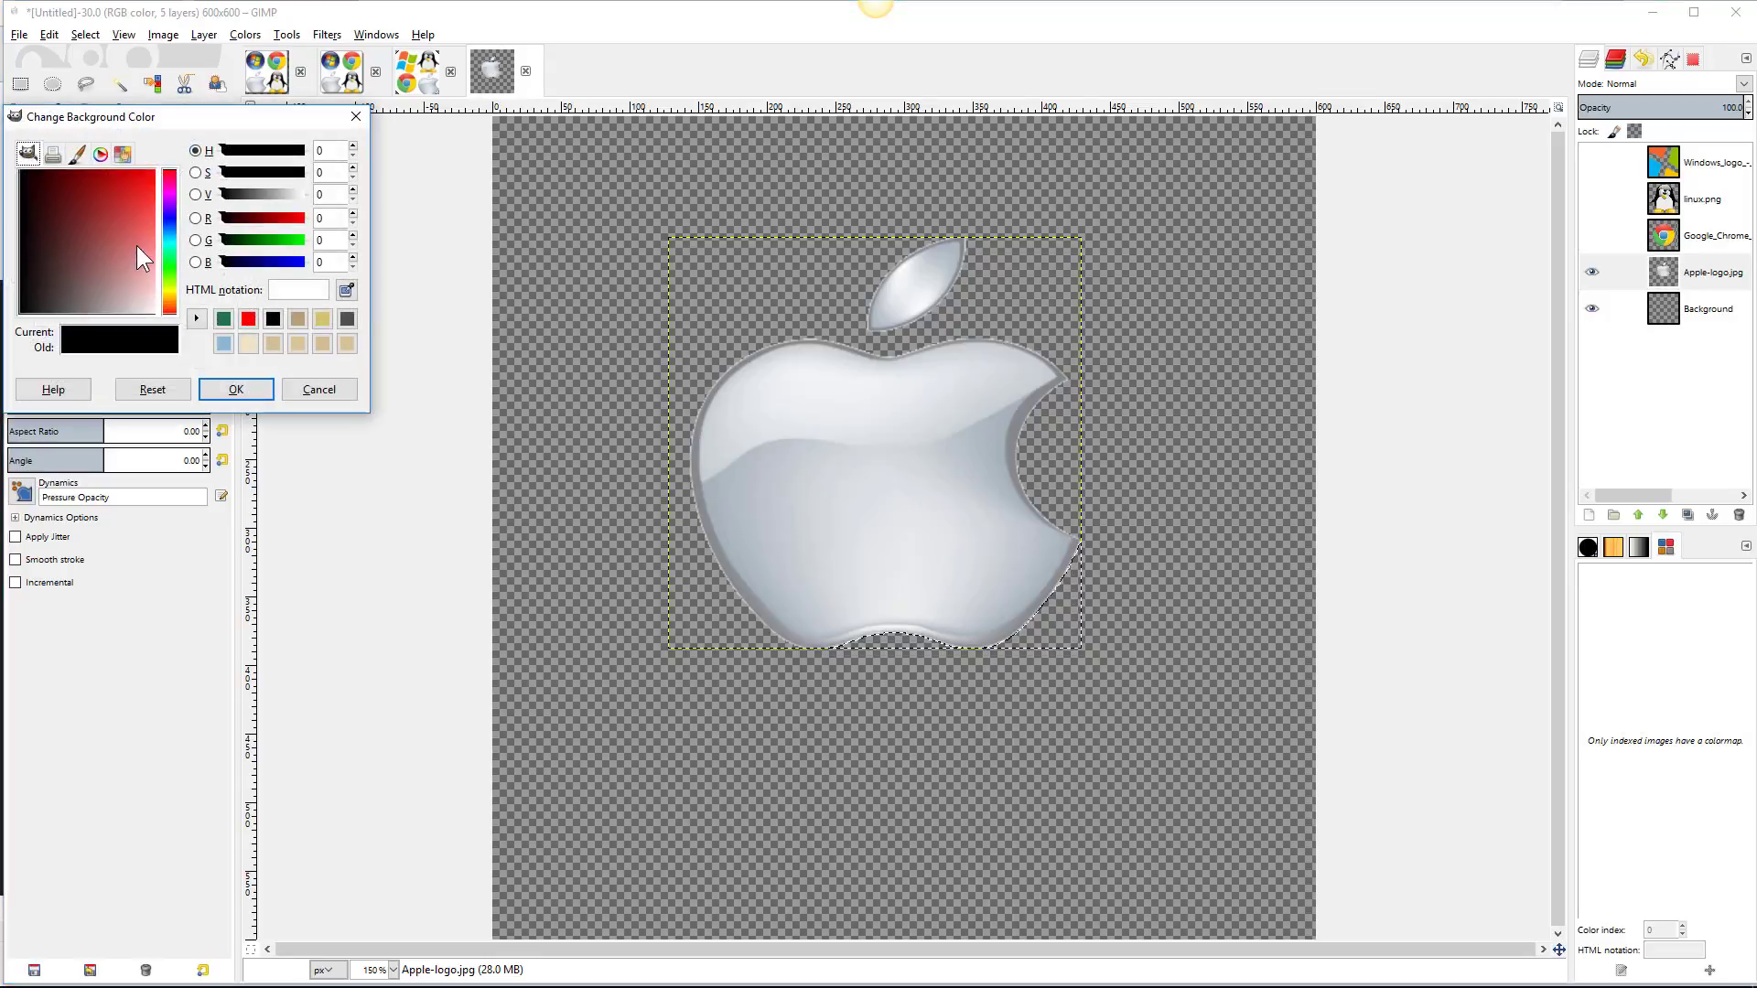
click(135, 175)
click(219, 386)
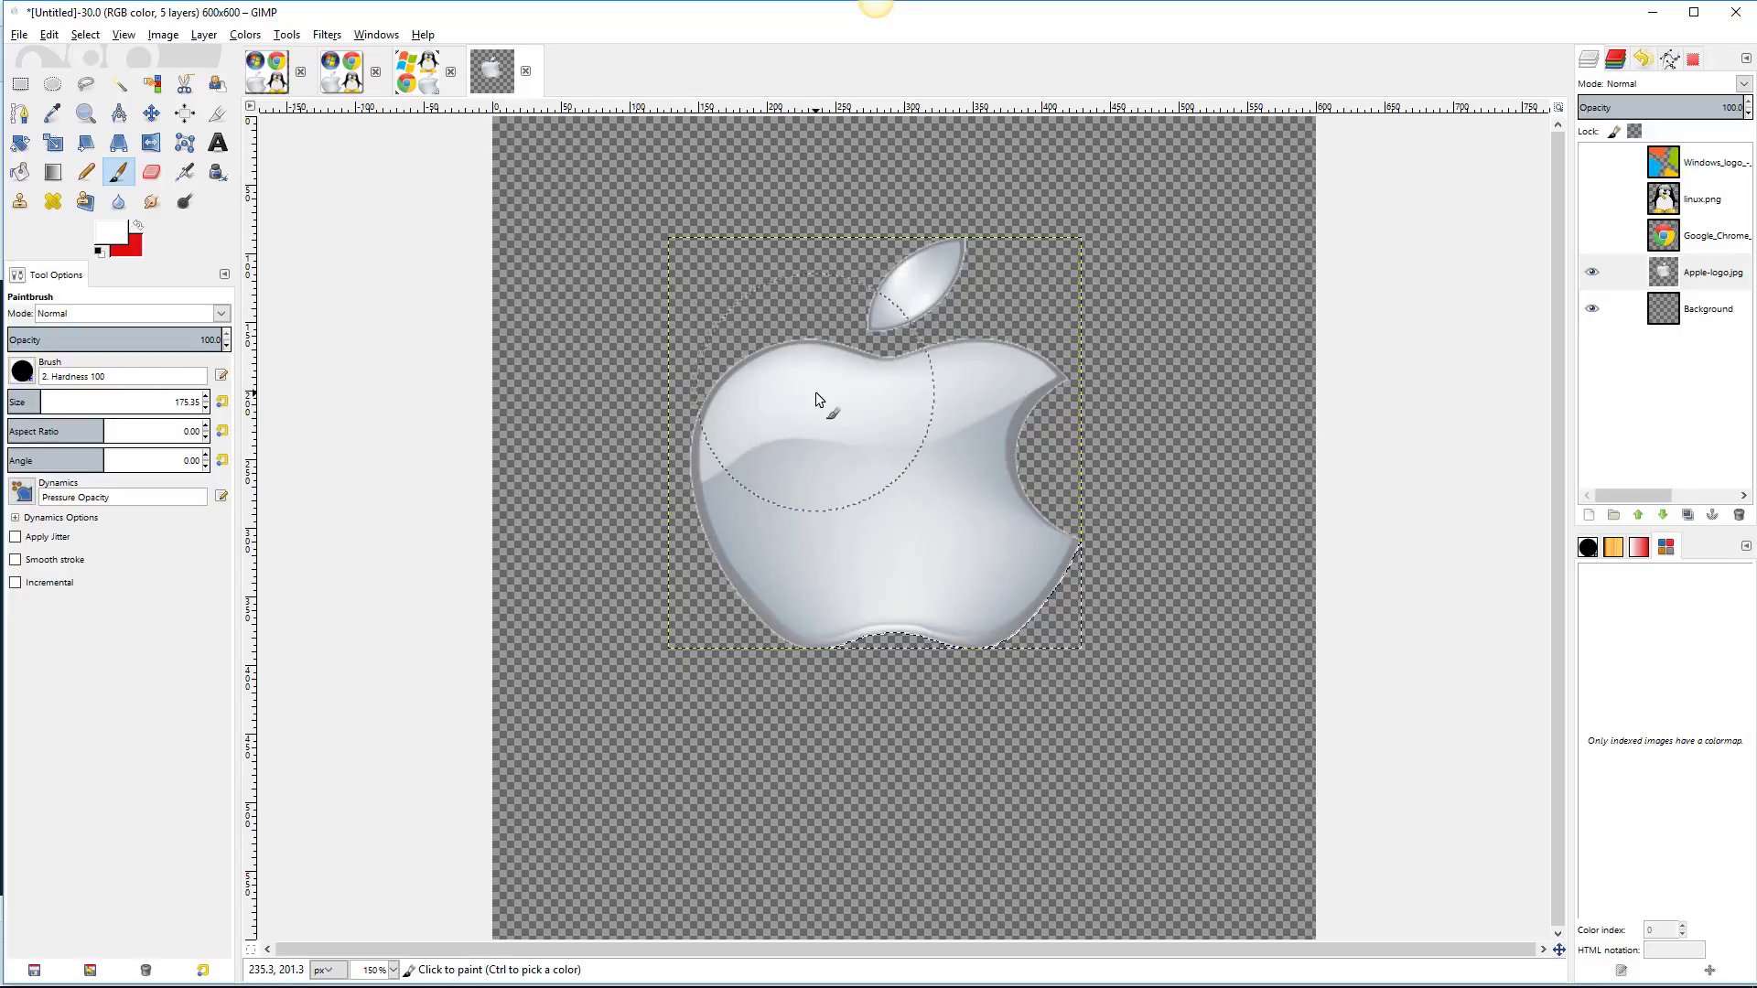
click(915, 645)
mouse_move(915, 644)
mouse_down()
mouse_move(957, 581)
mouse_move(1017, 601)
mouse_move(1060, 606)
mouse_up()
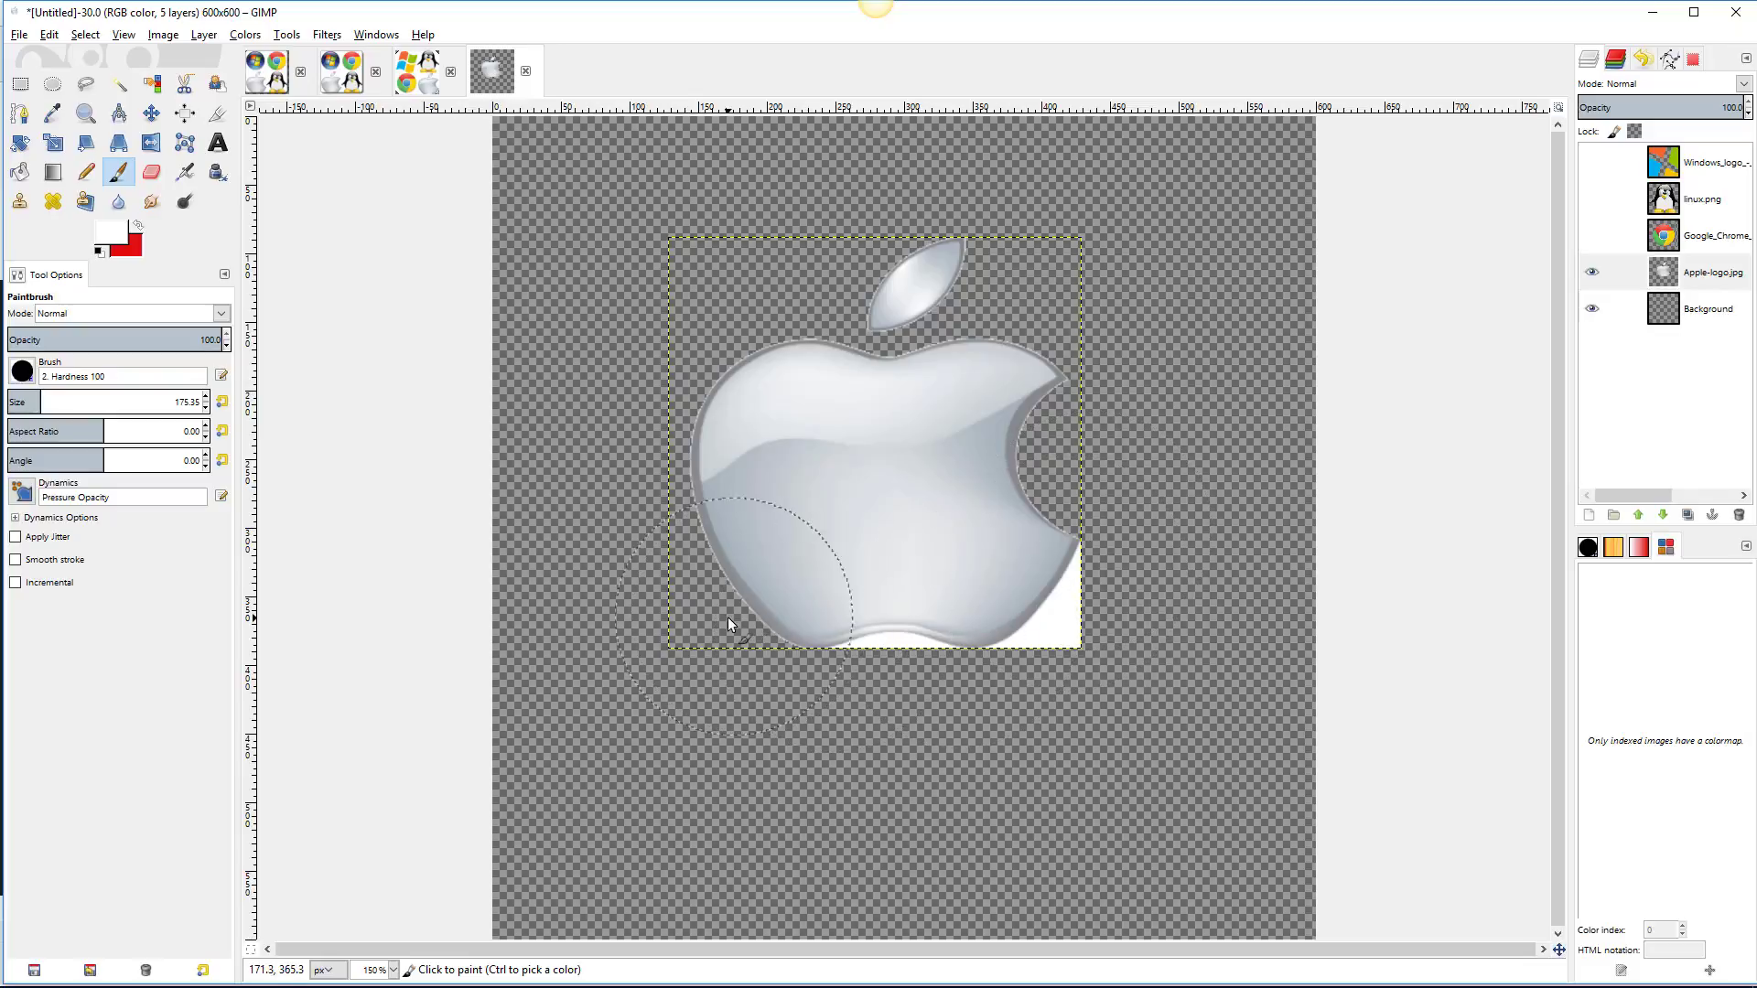
drag(1067, 555, 1102, 449)
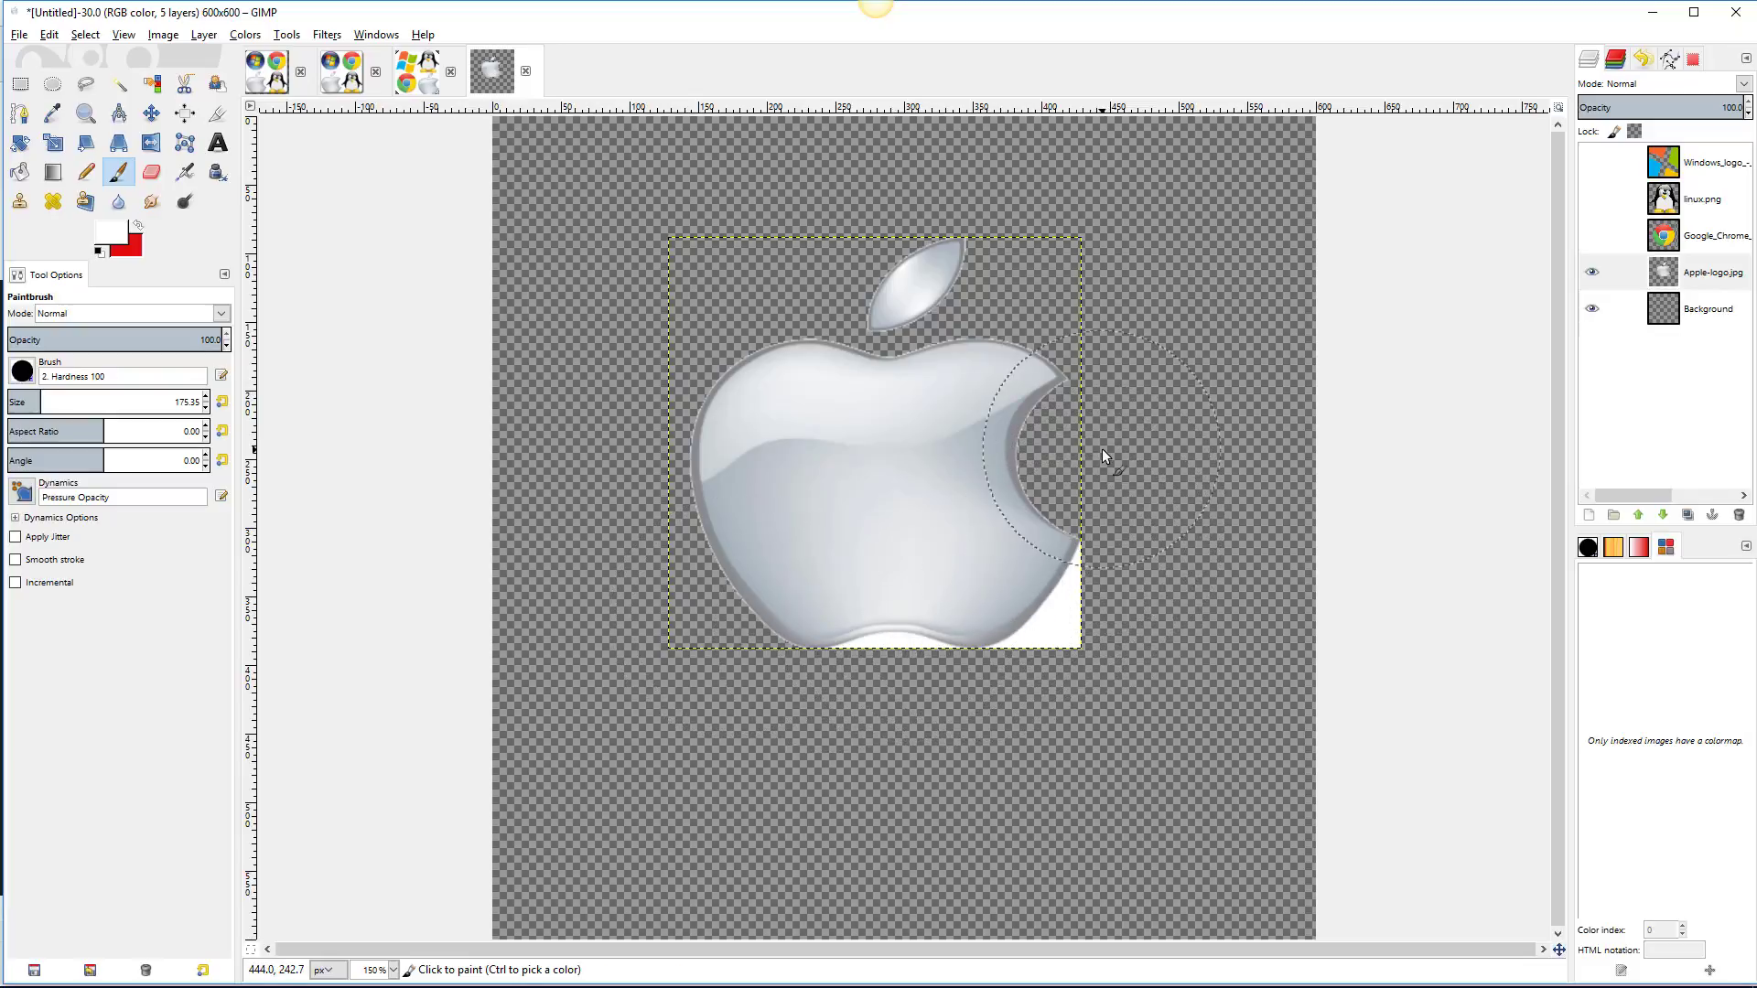
Swap the foreground and background colours, paint the selected areas red, and undo that paint.
click(136, 225)
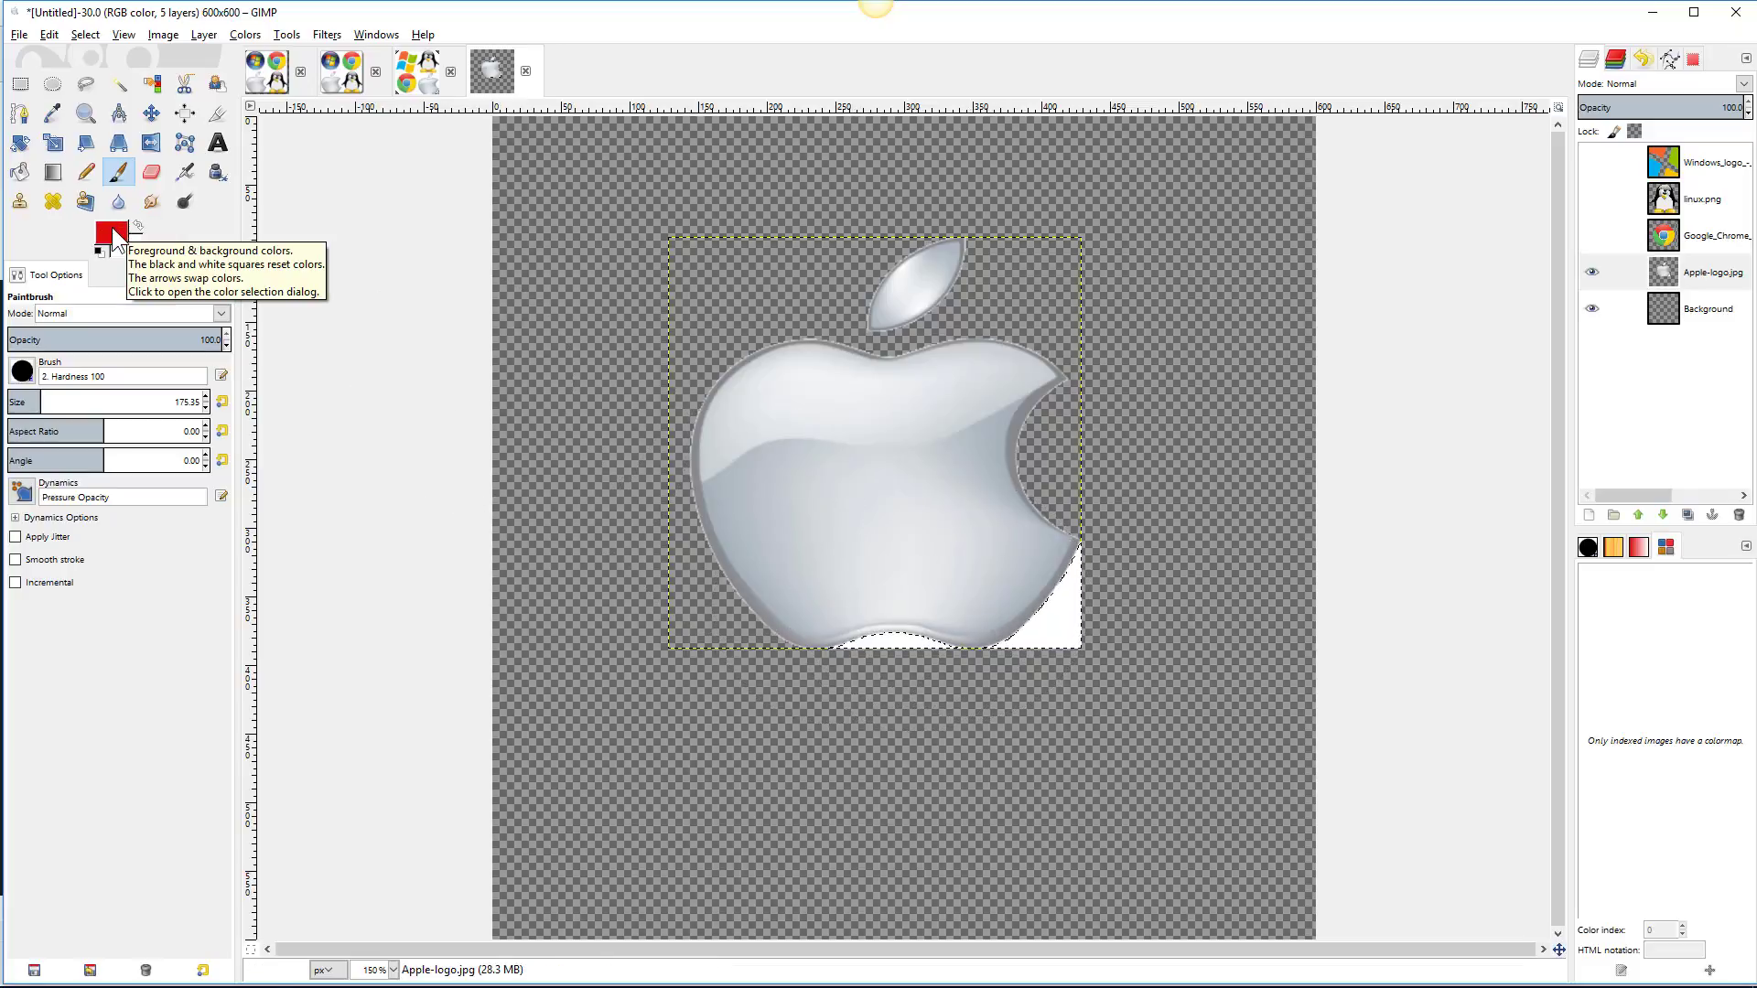
mouse_move(893, 712)
mouse_down()
mouse_move(1011, 683)
mouse_move(1056, 624)
mouse_up()
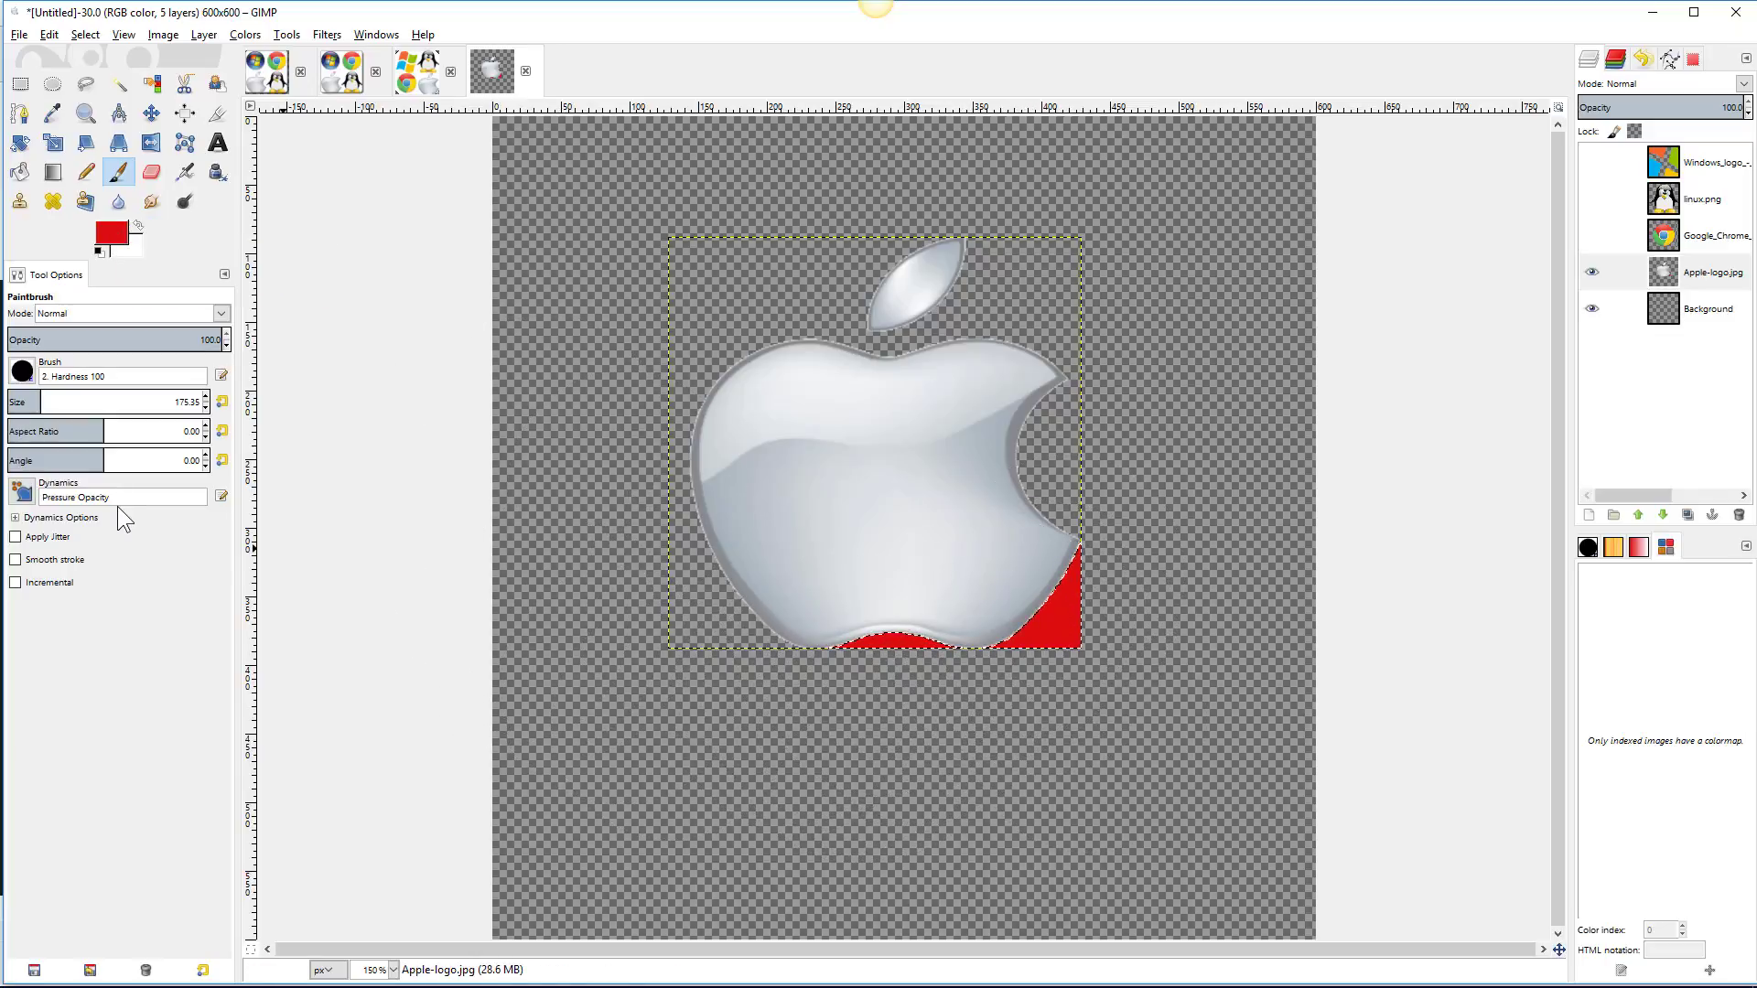
key(ctrl+z)
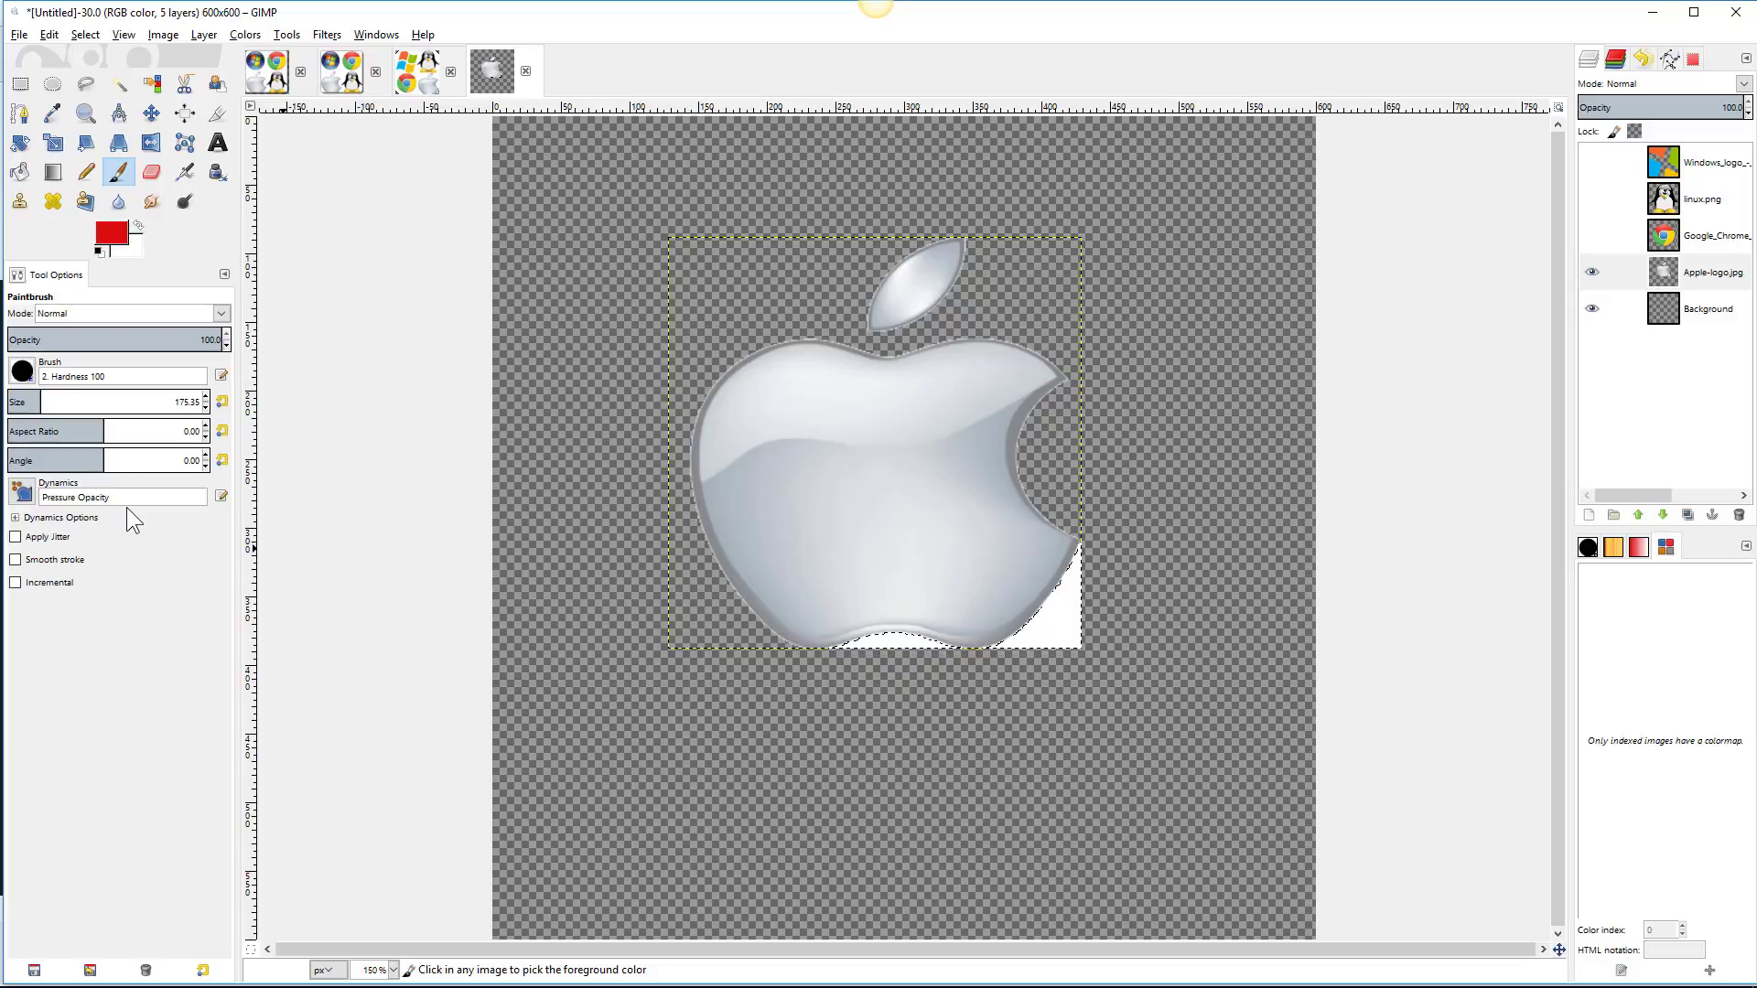
Delete the white fill from the selected areas around the apple and dismiss the selection.
key(Delete)
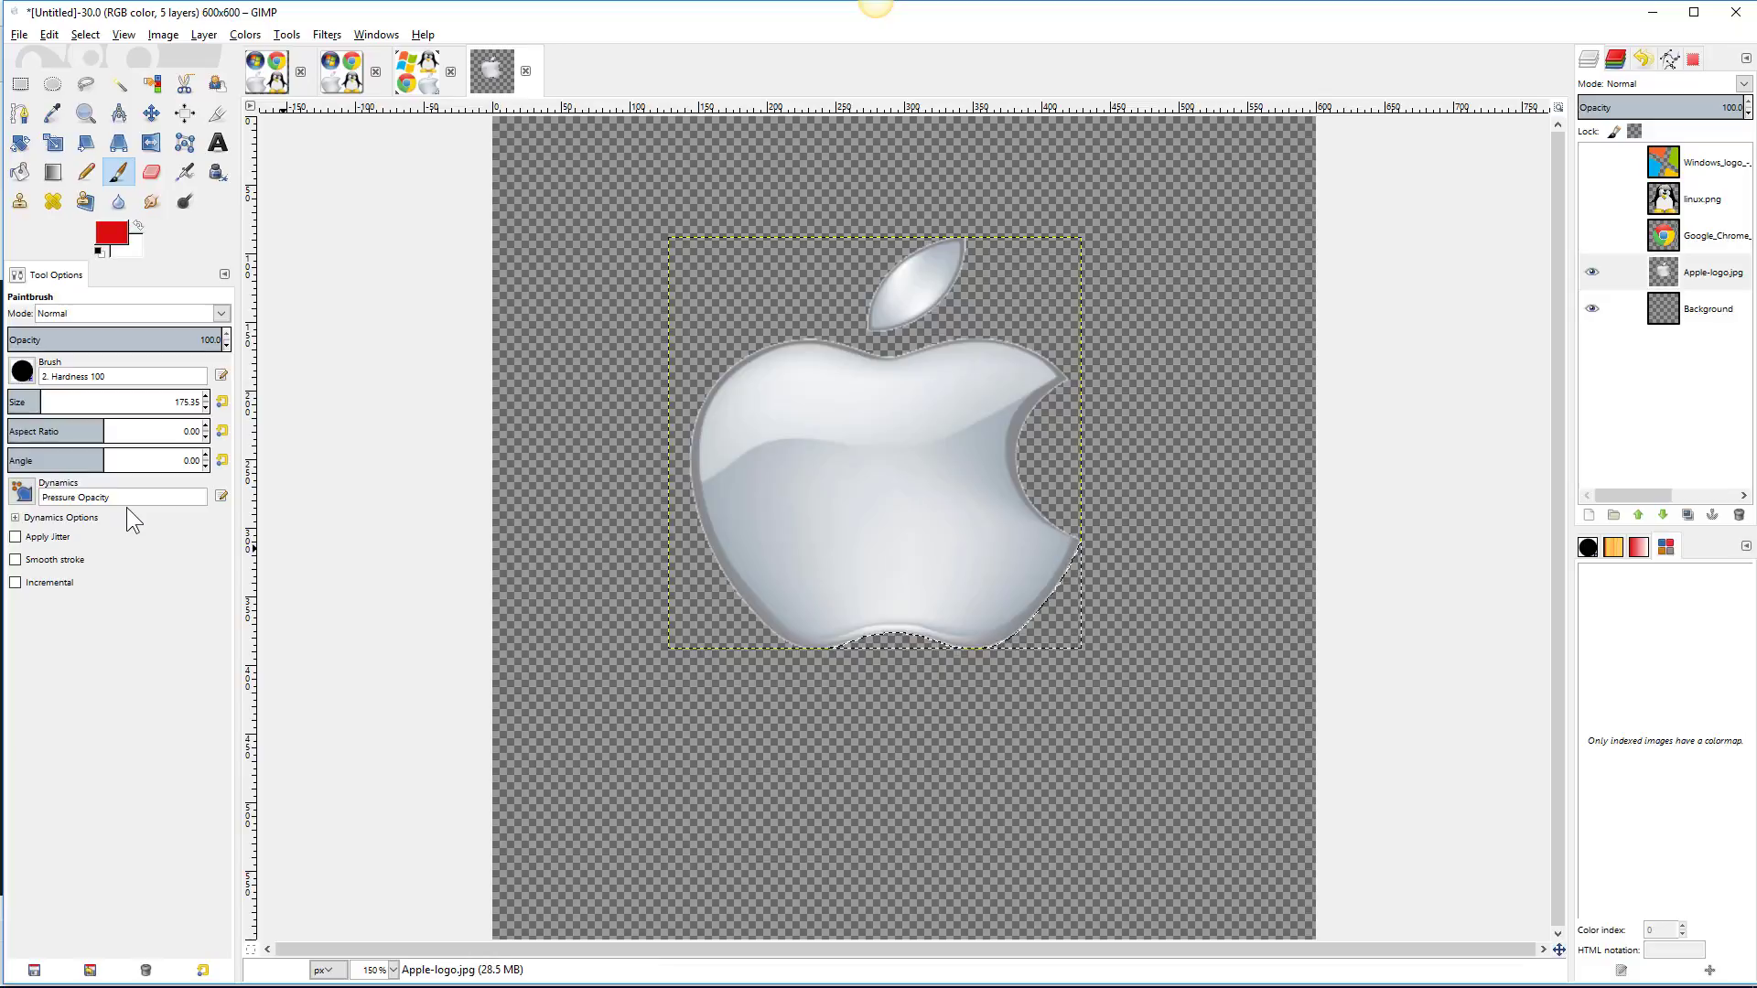
click(85, 34)
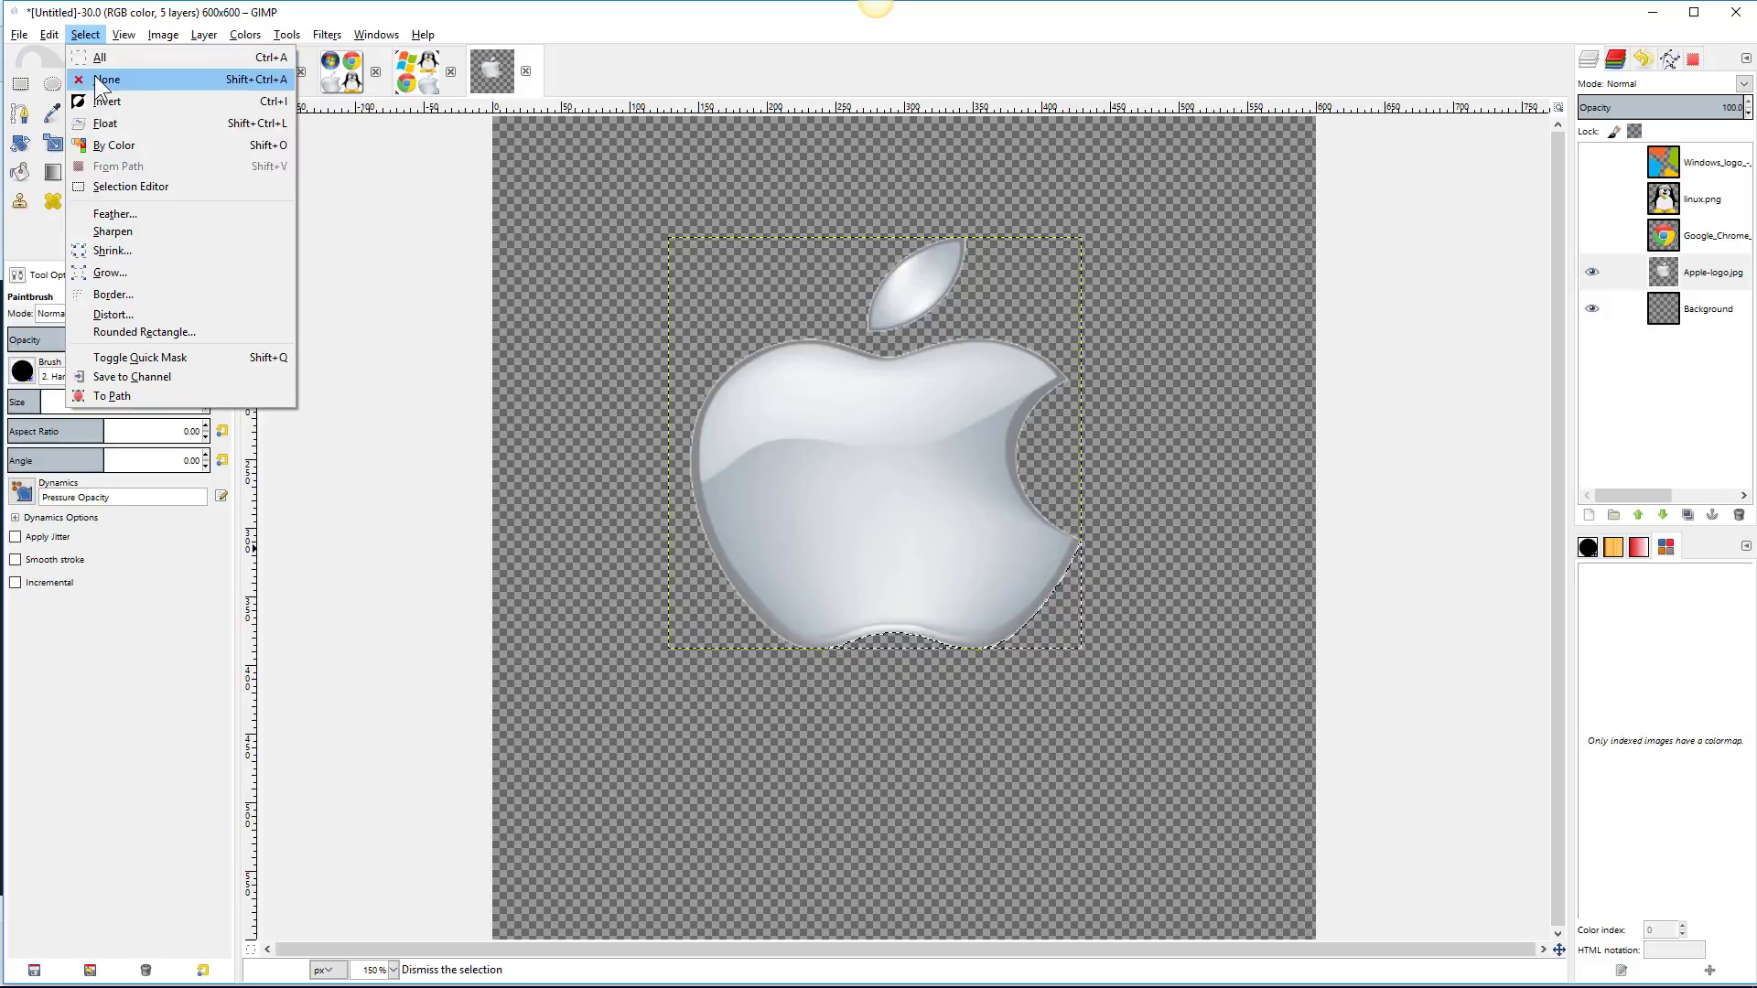
click(103, 80)
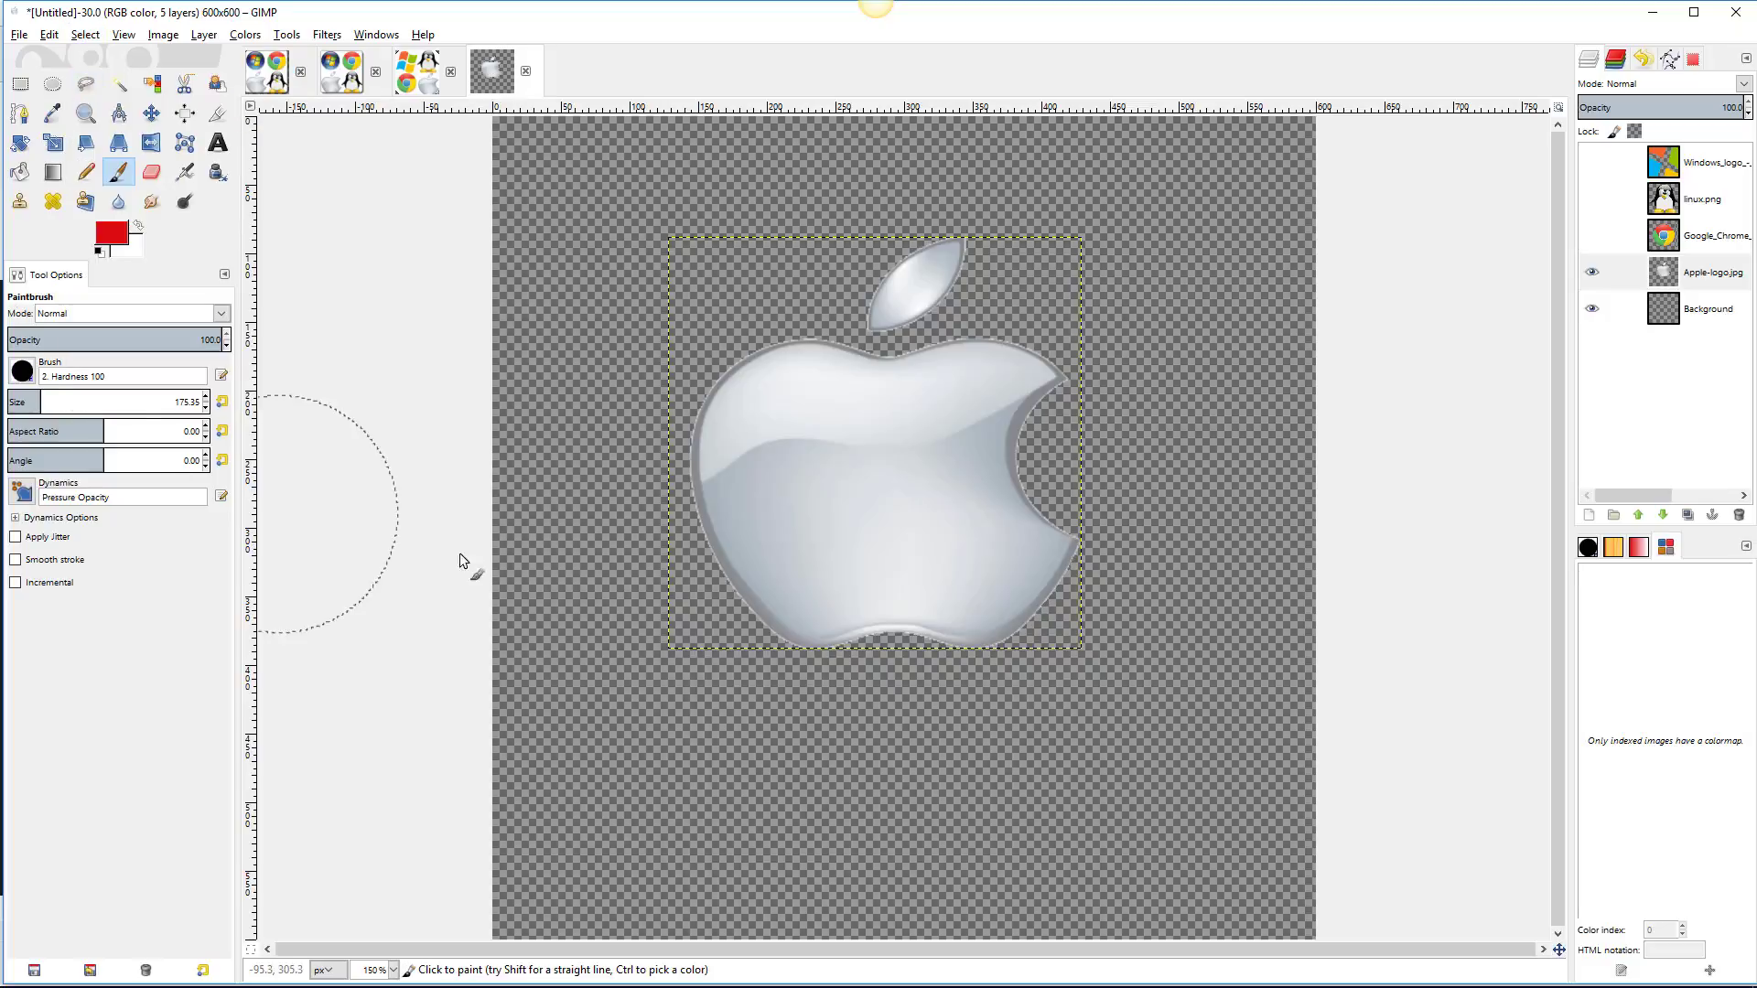
Move the Apple logo layer into the upper-right corner of the canvas.
click(151, 112)
key(1)
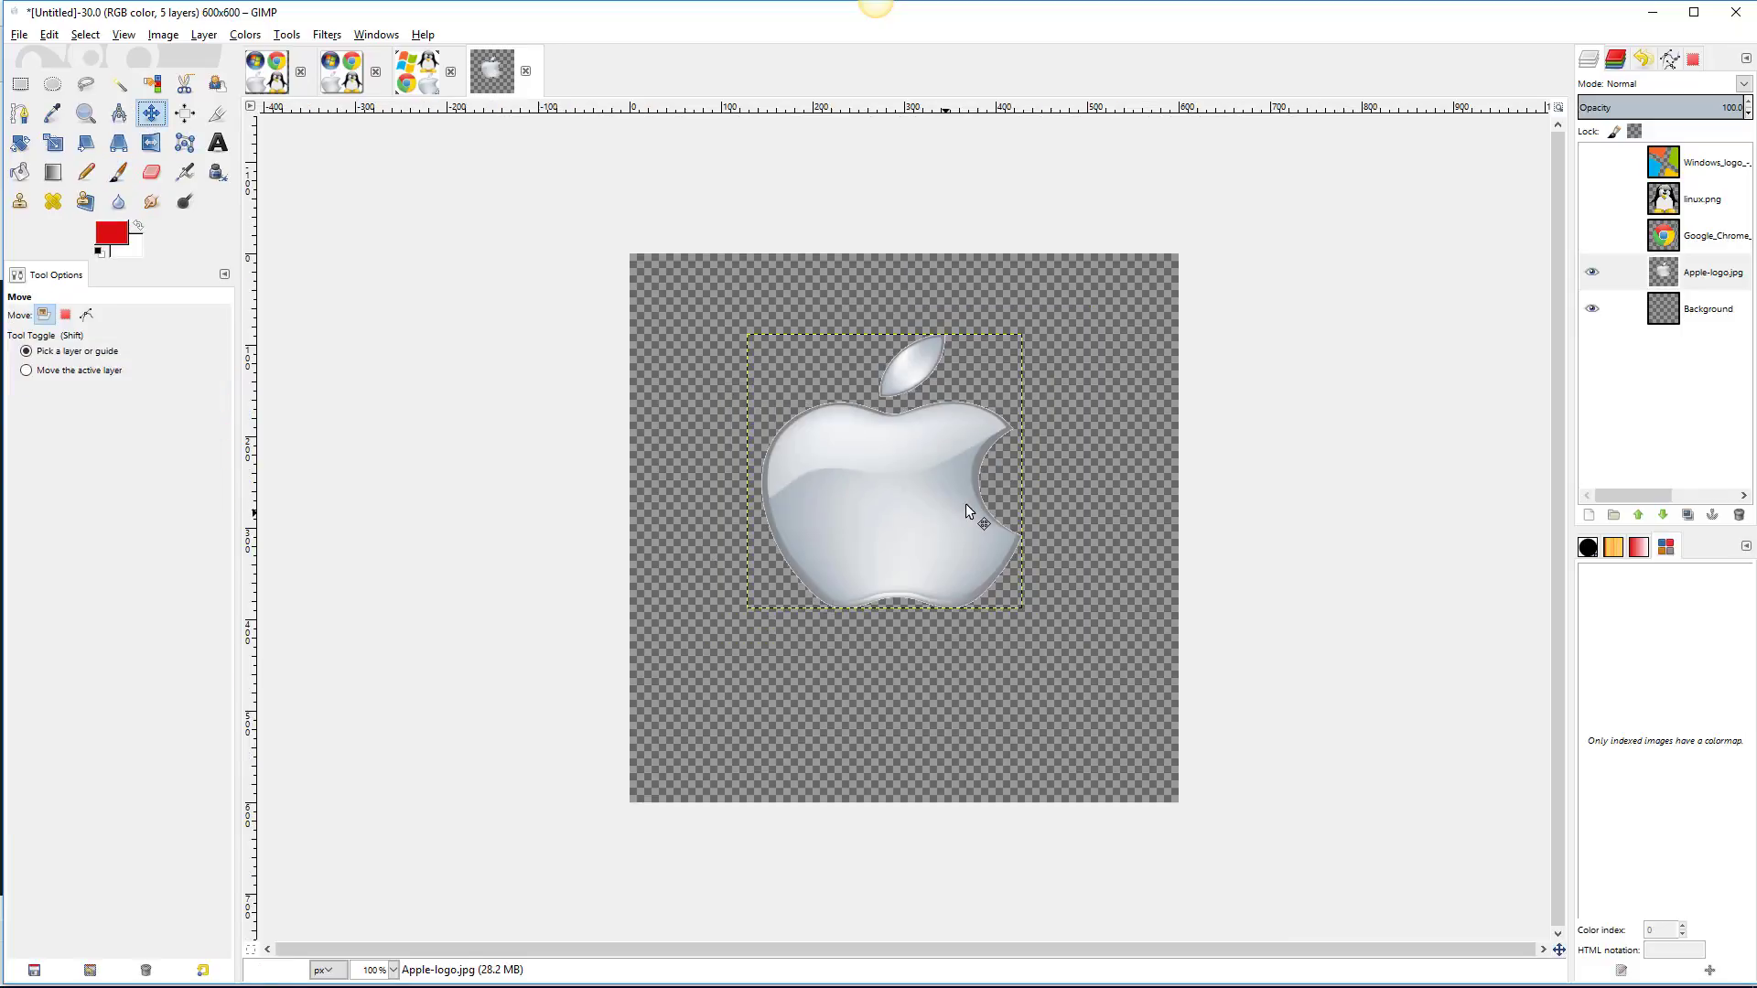
drag(860, 494, 1007, 422)
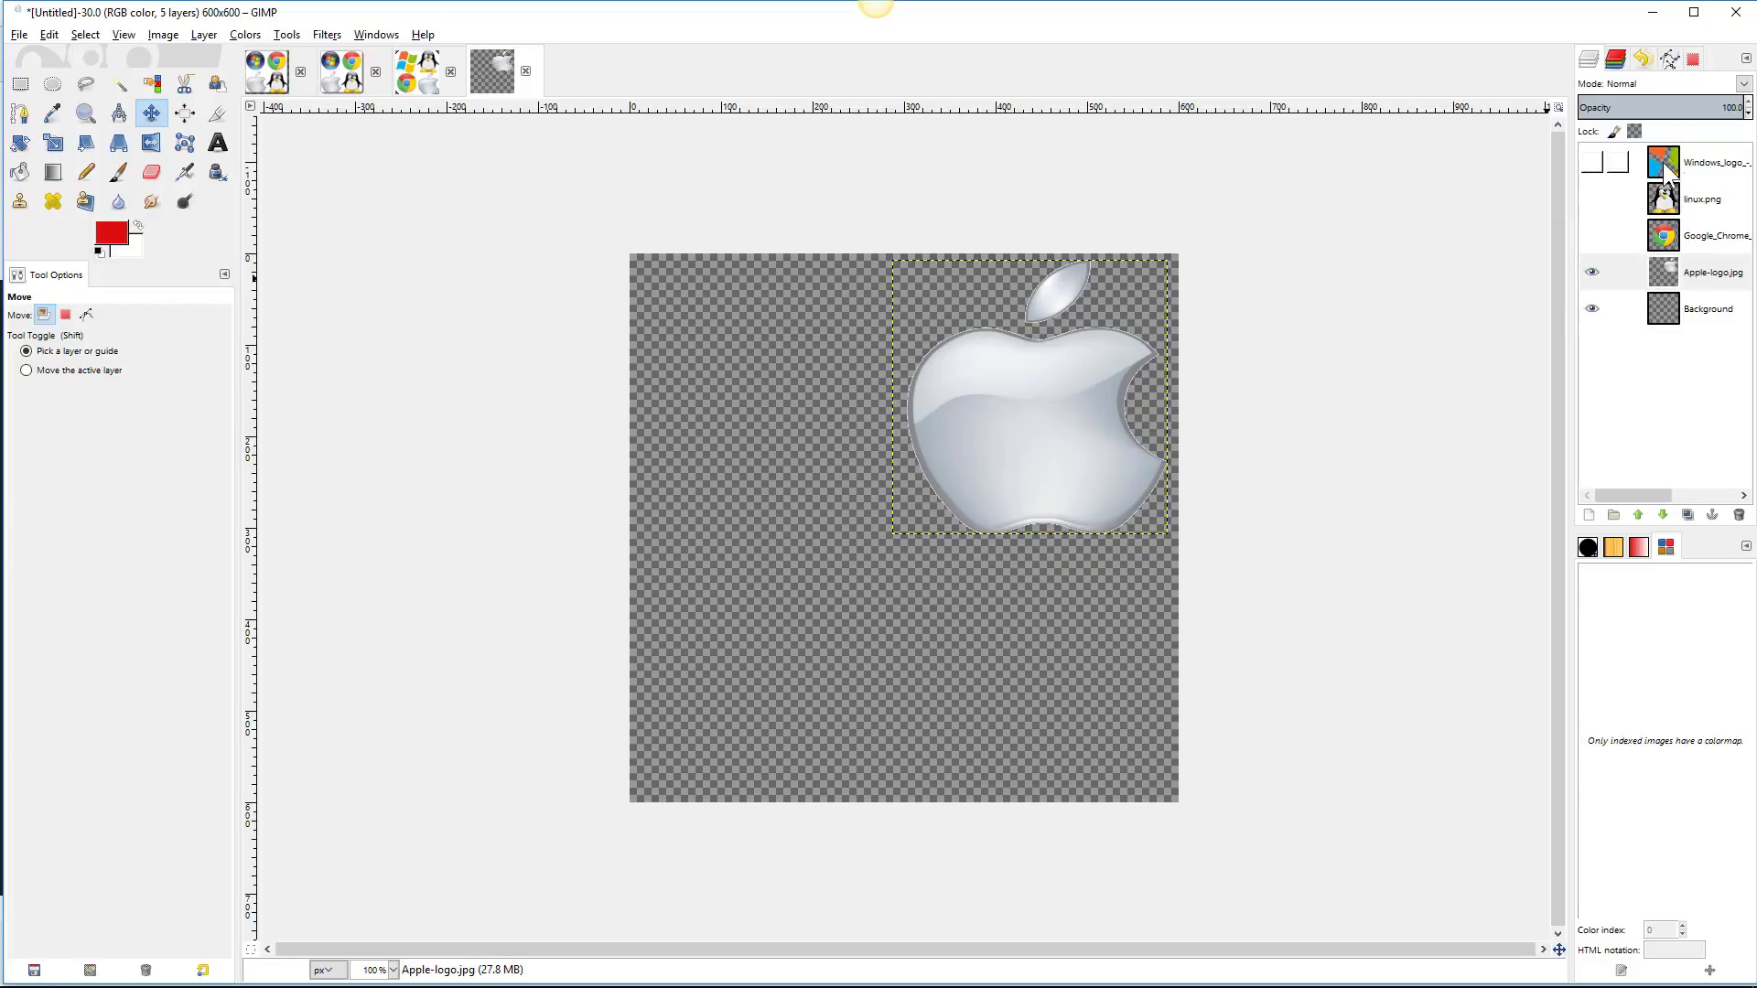
Make the Windows, Linux and Chrome logo layers visible again.
click(1592, 162)
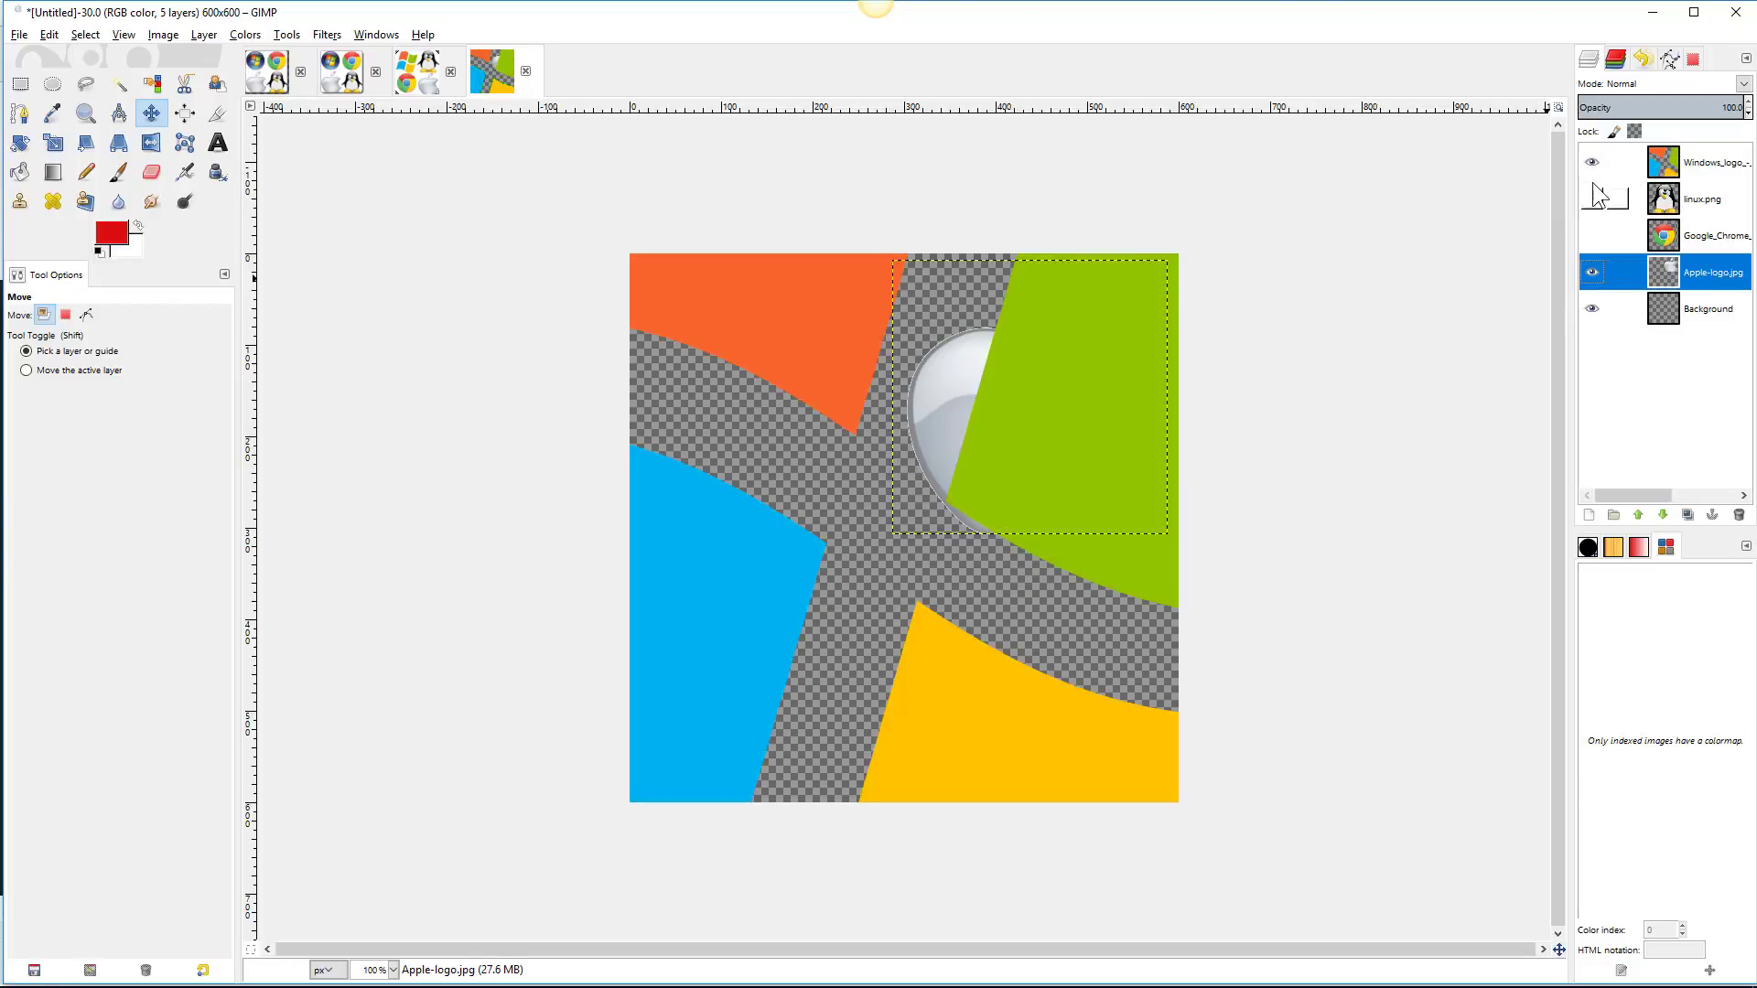
click(1592, 198)
click(1592, 235)
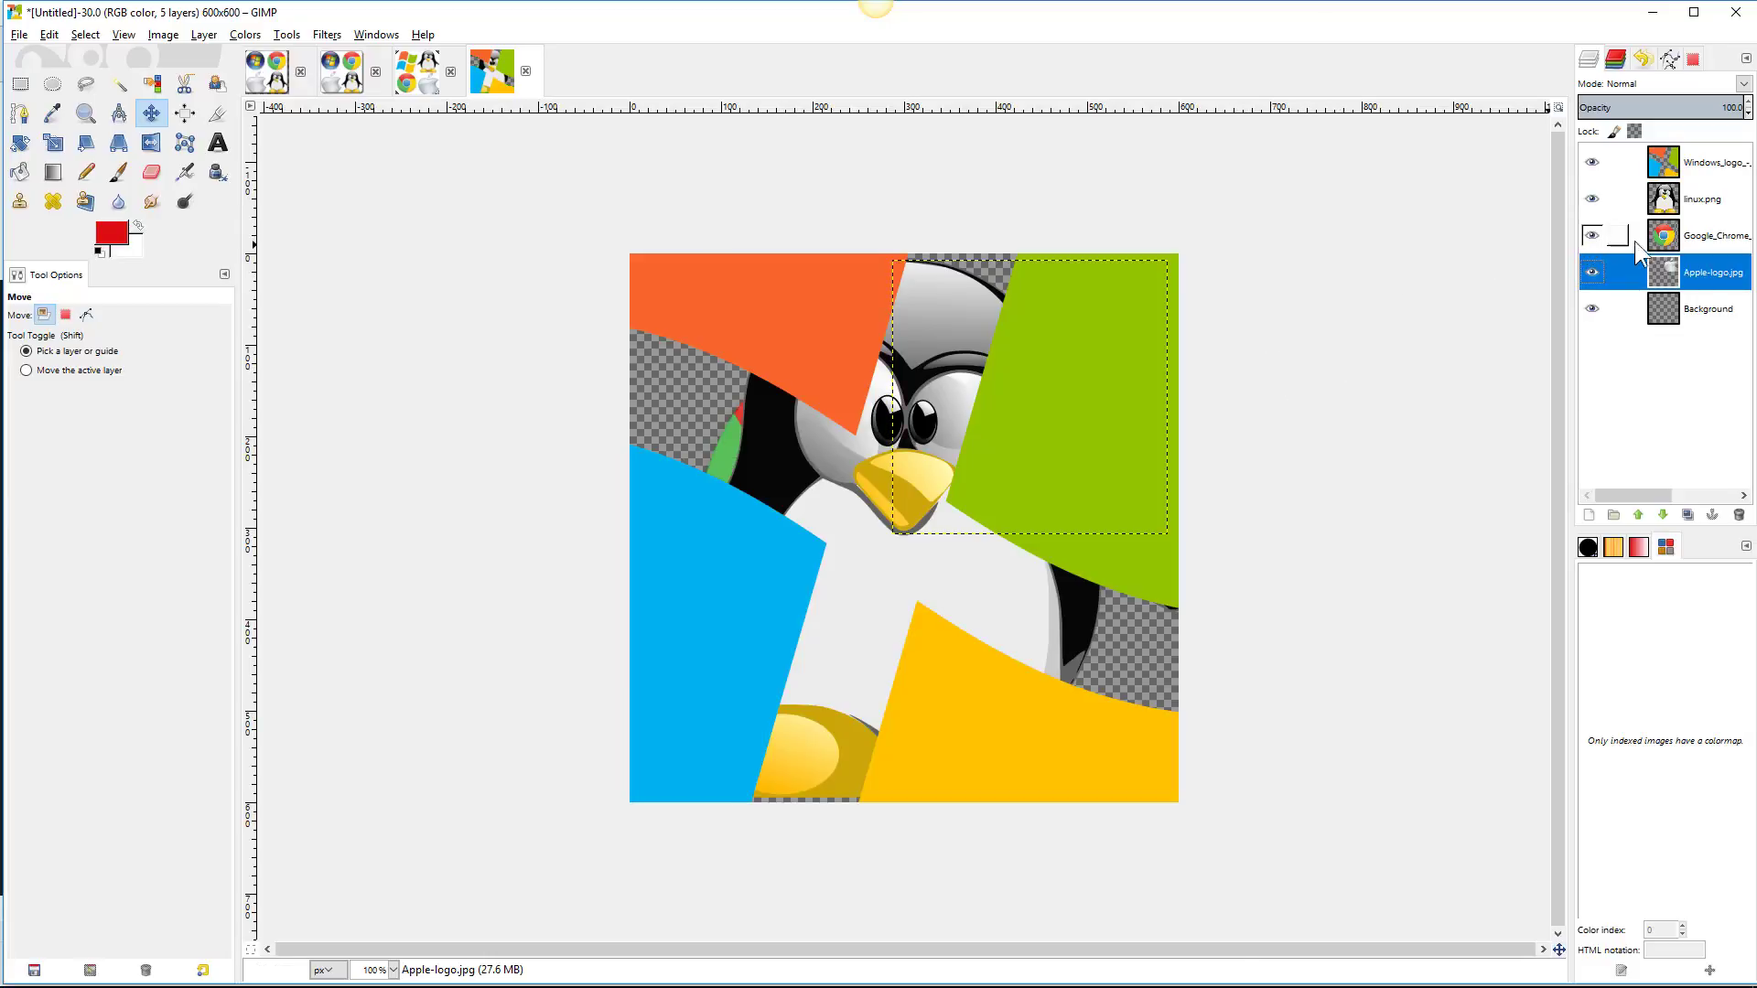
Scale the linux.png layer to 300 × 300 px.
click(1696, 201)
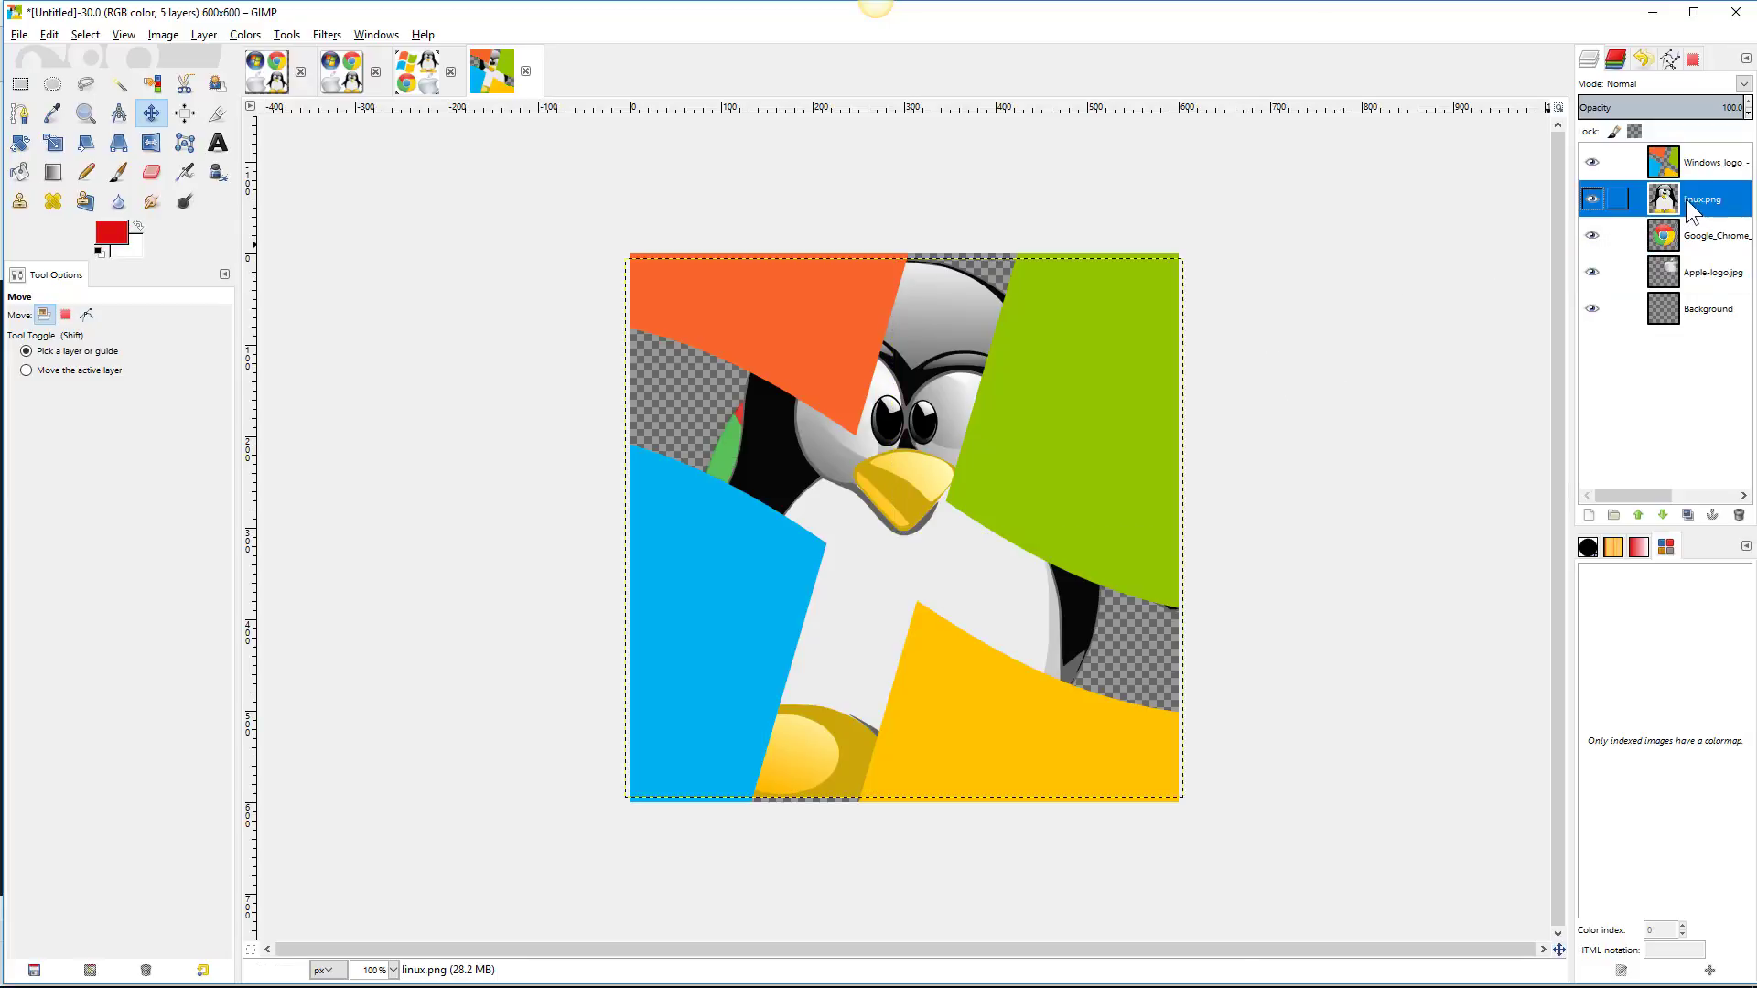
click(933, 565)
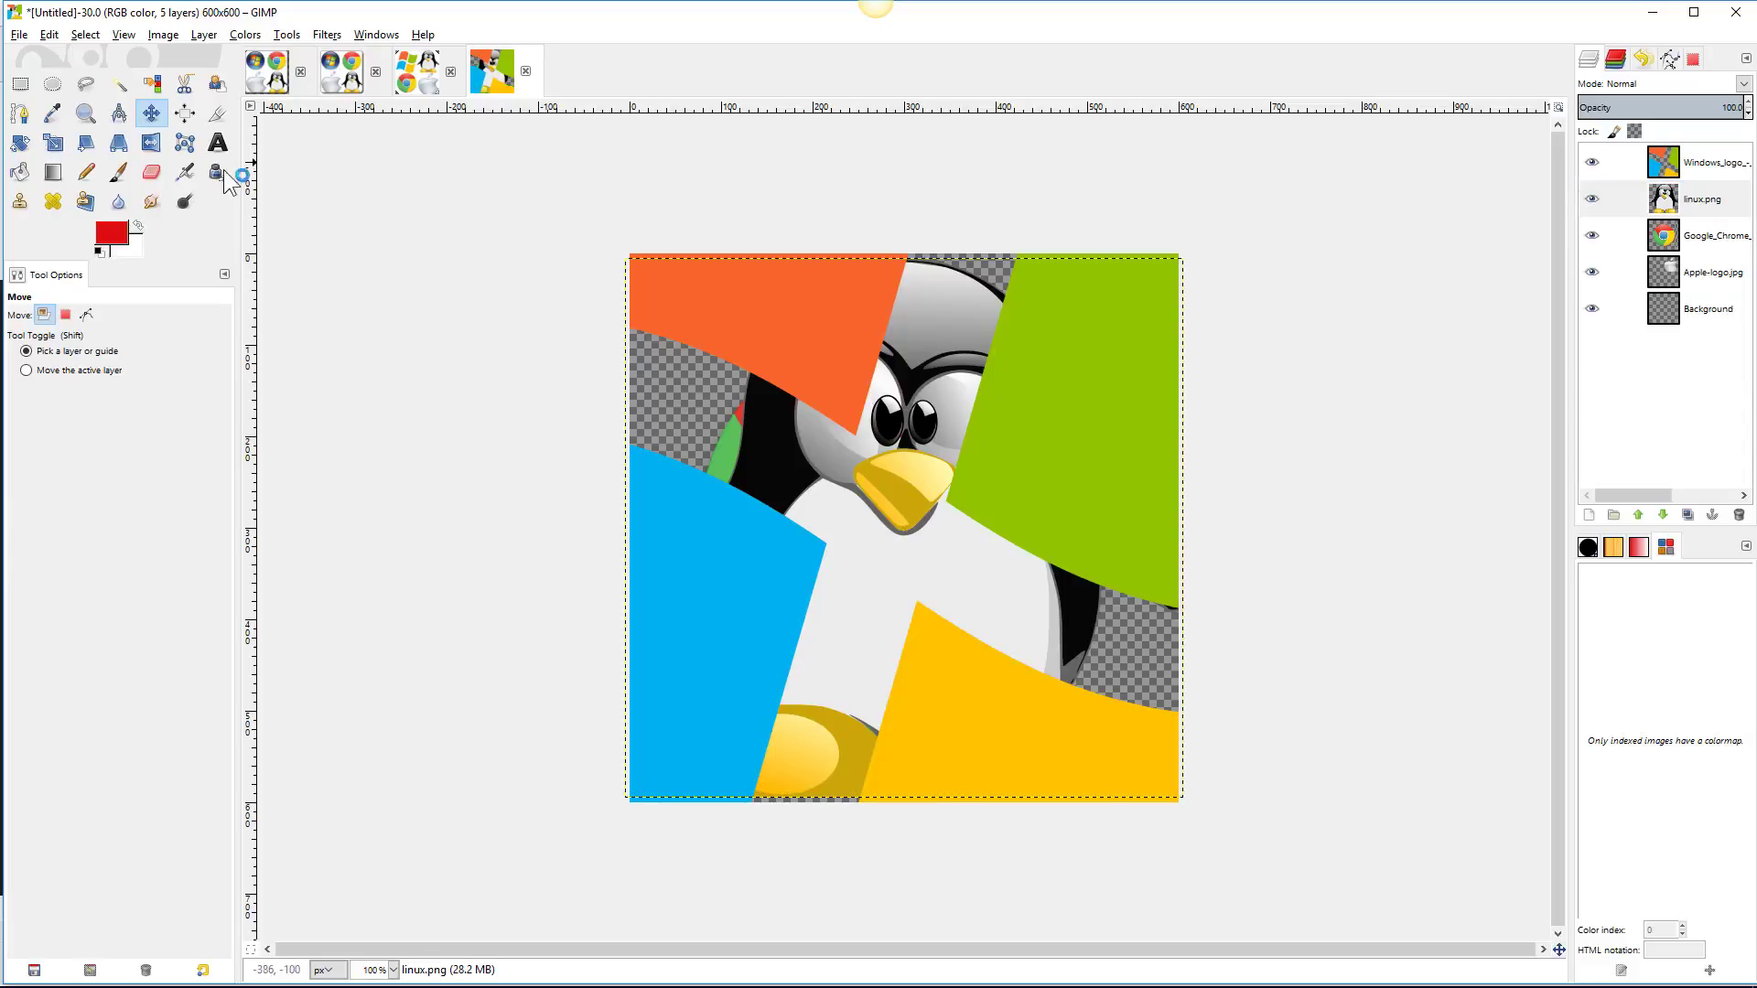
click(53, 142)
click(884, 531)
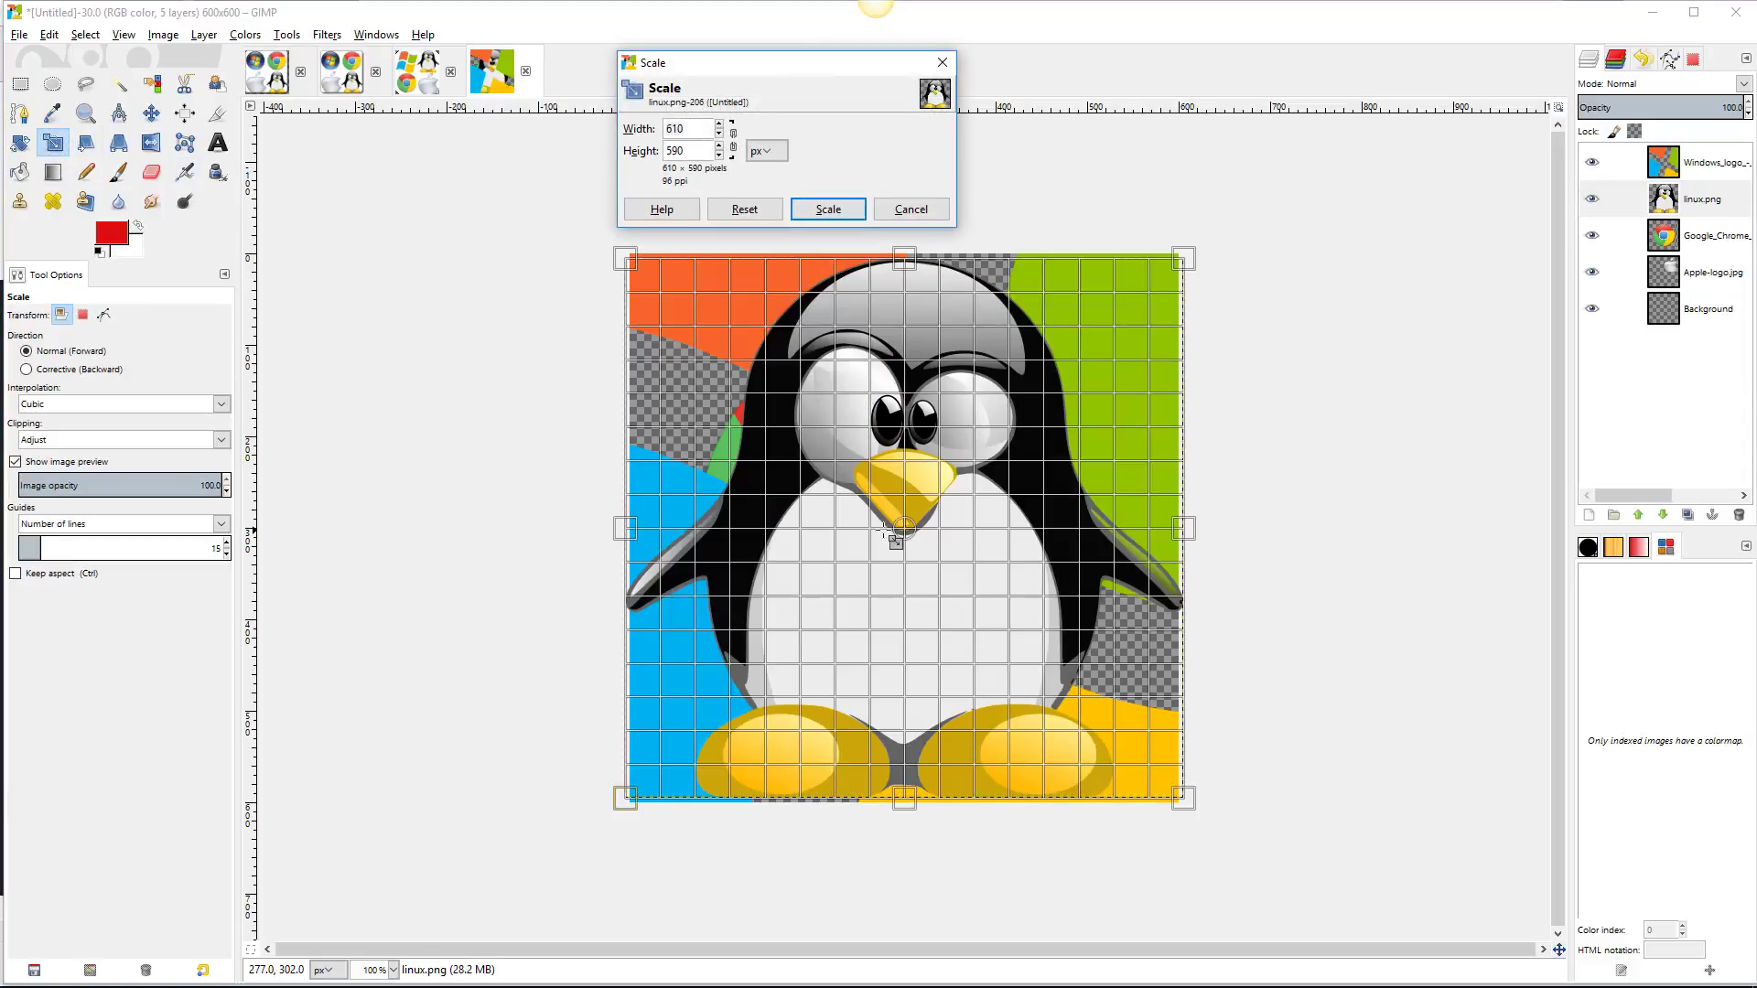
drag(623, 265, 642, 283)
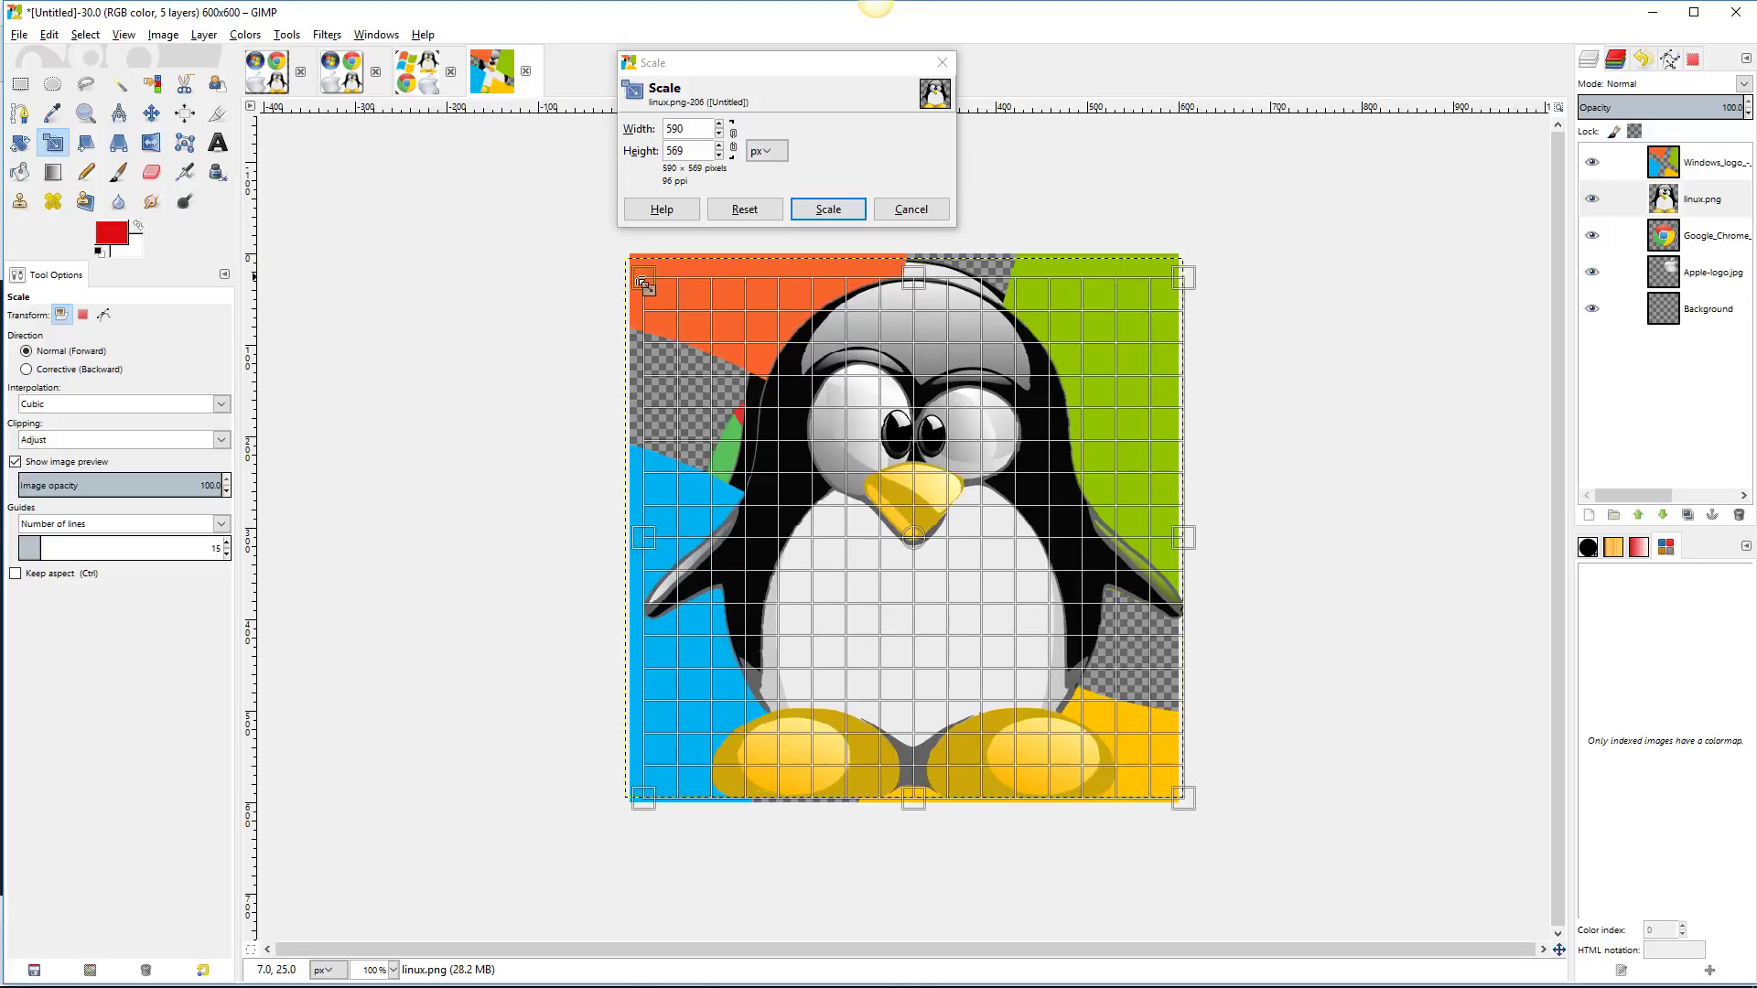
click(656, 129)
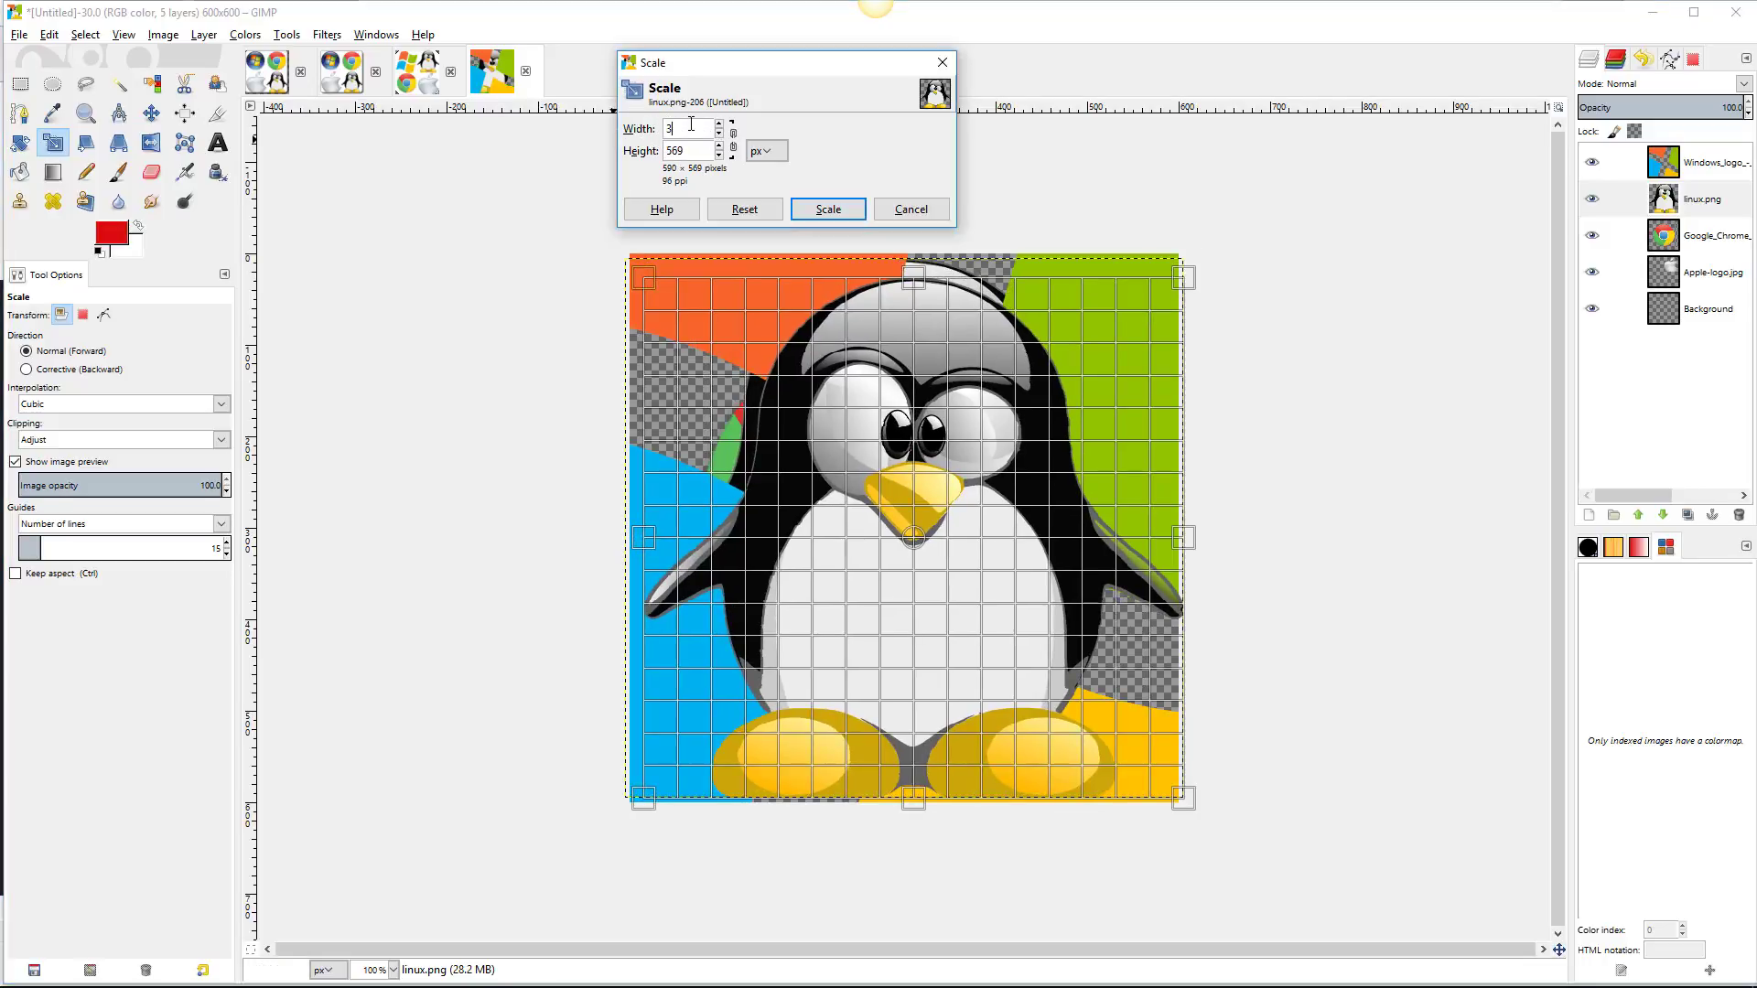
key(Tab)
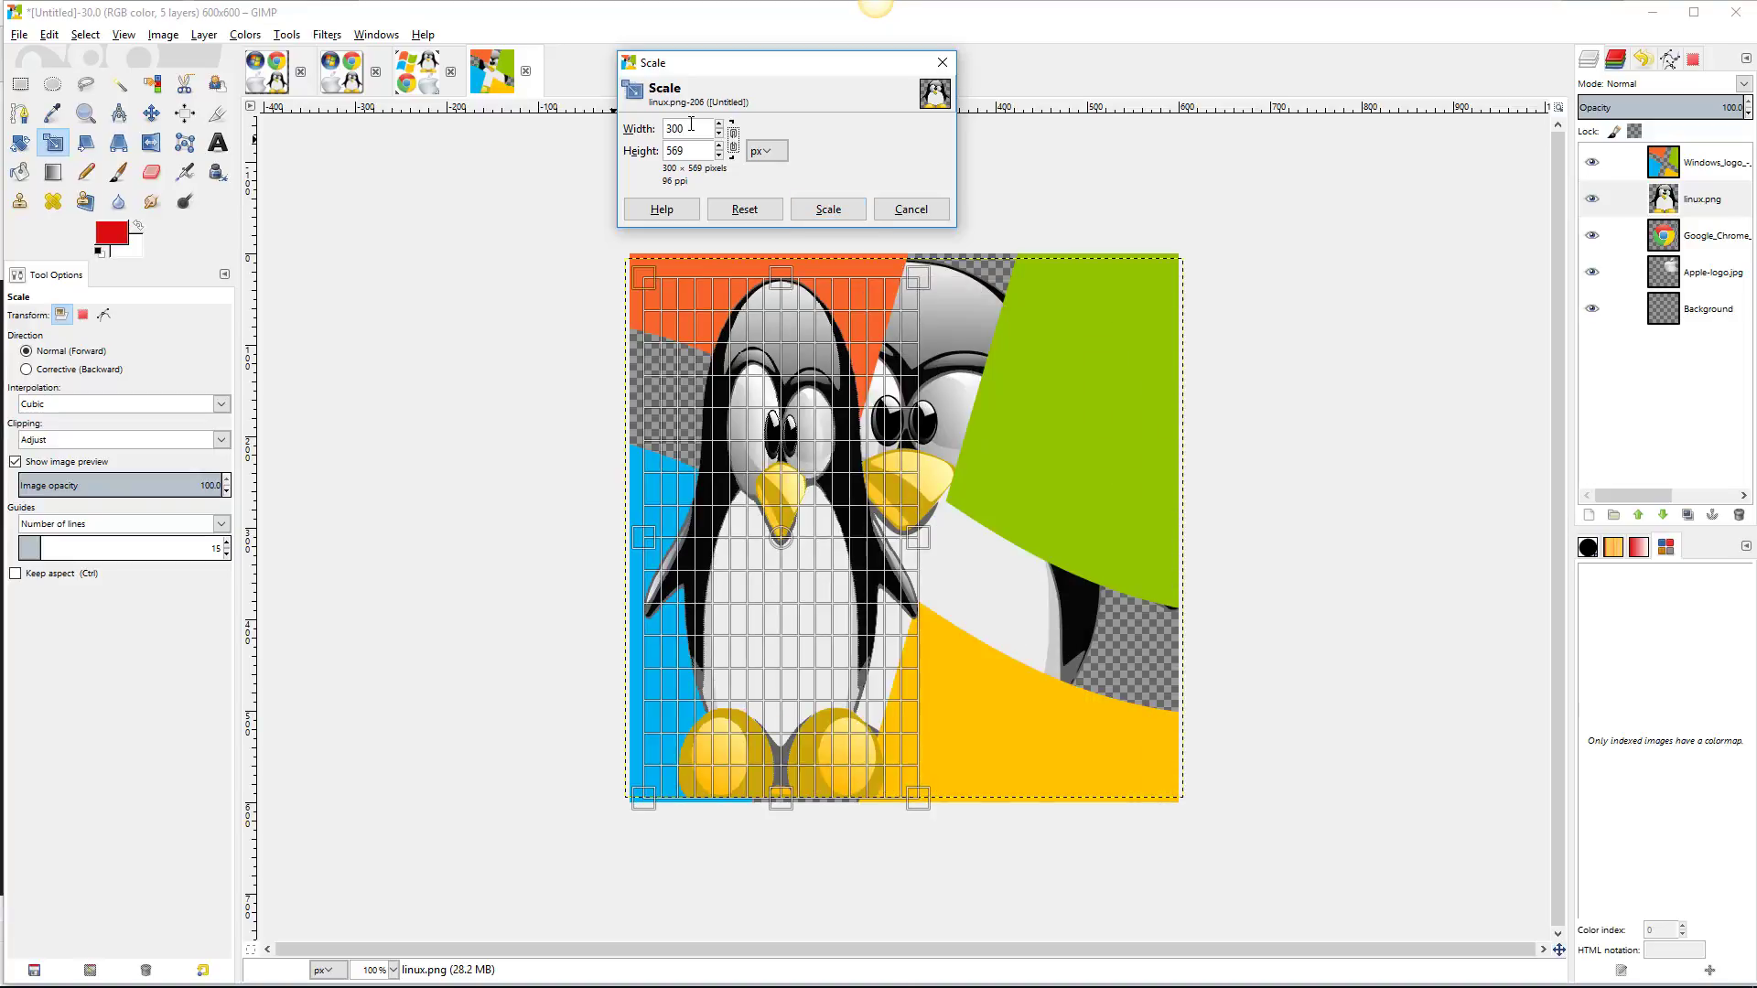
click(696, 147)
text(300)
key(Return)
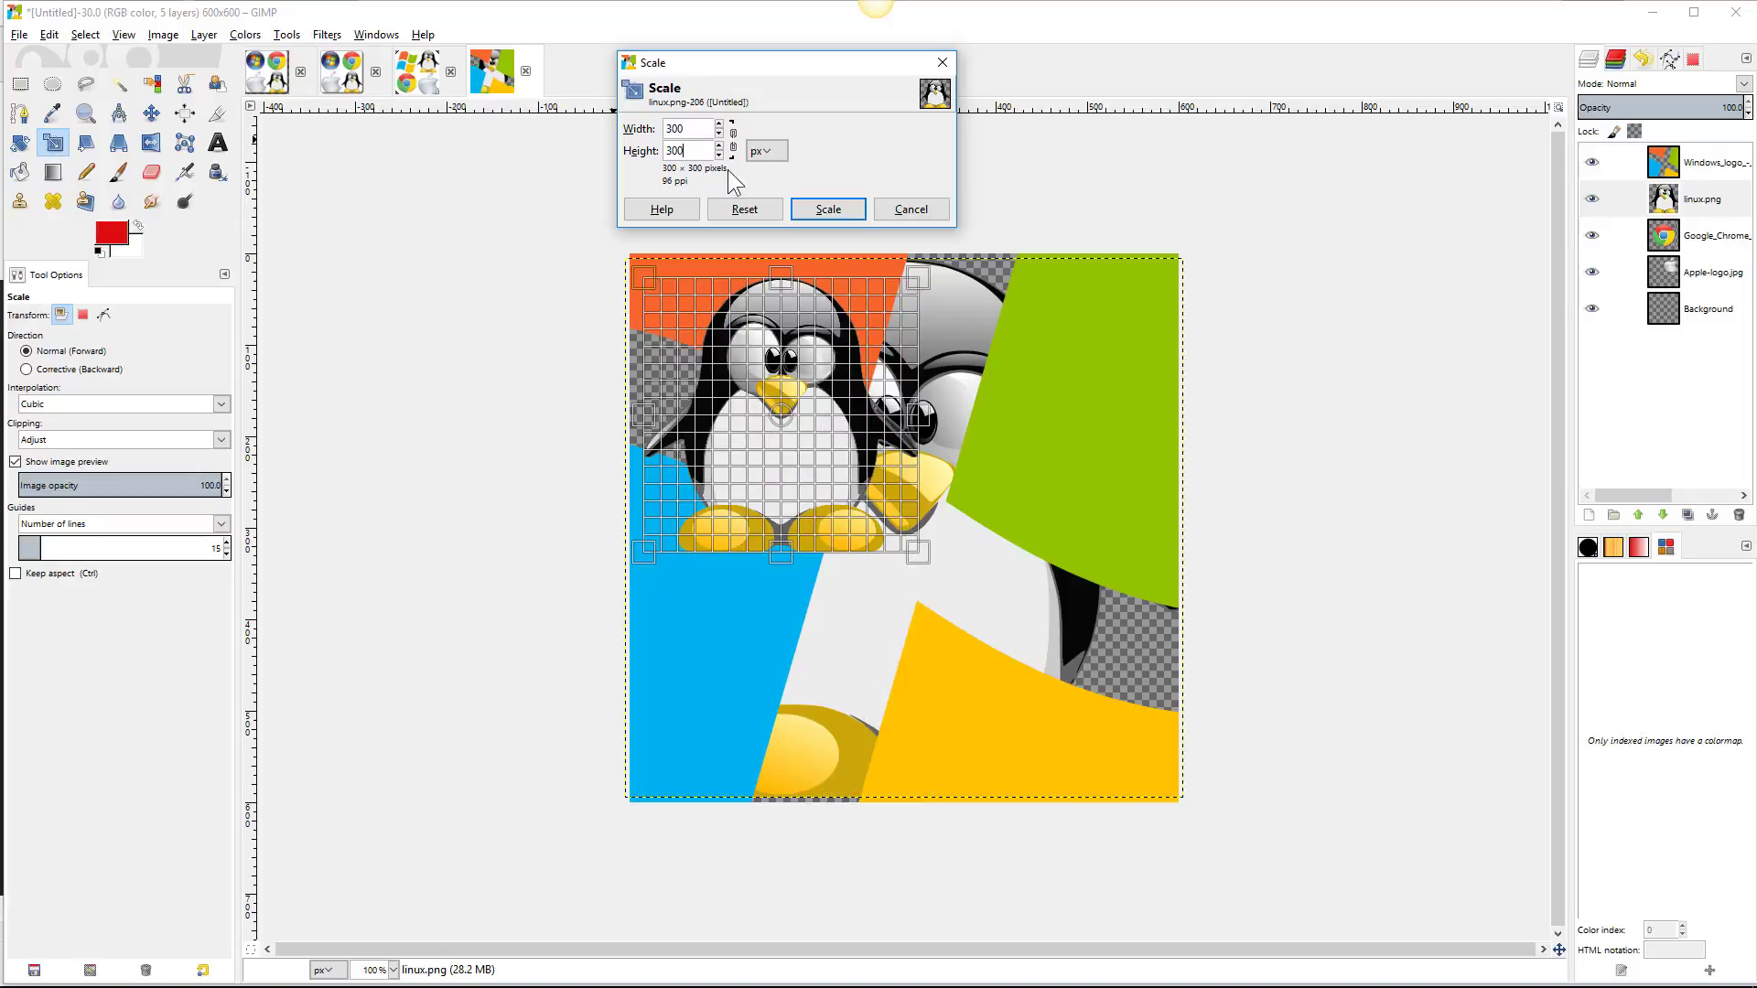
click(828, 210)
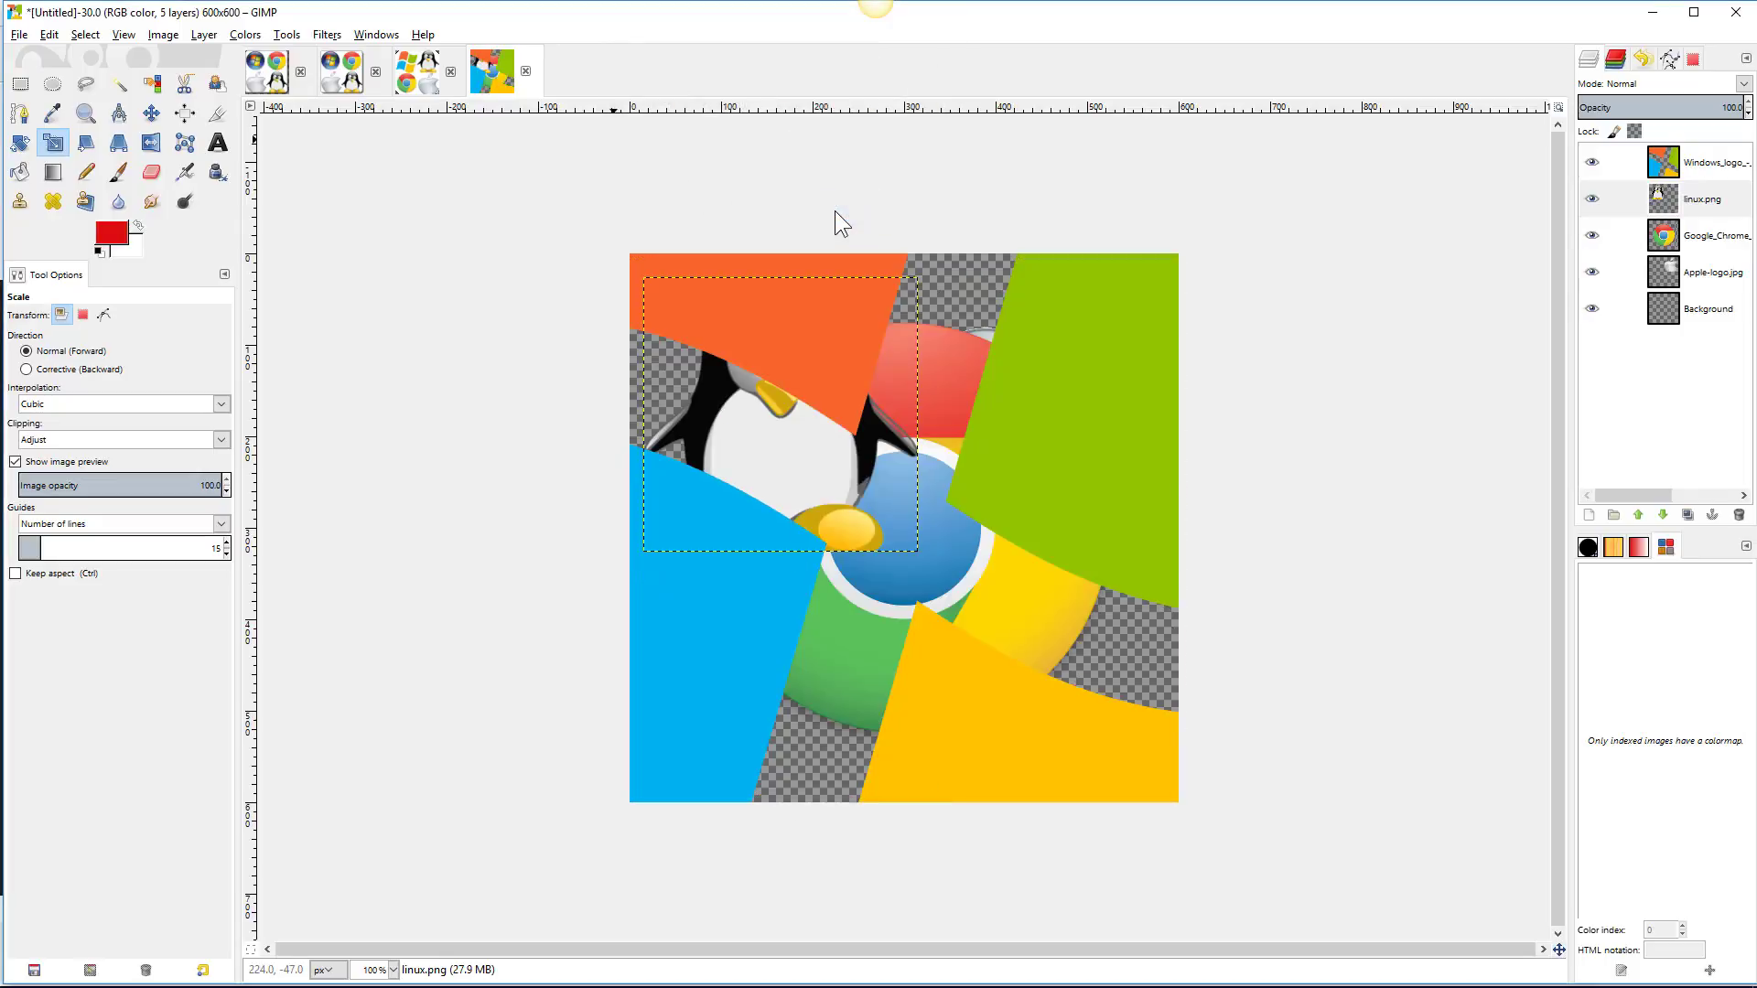
Scale the Google Chrome icon layer to 300 × 300 px.
click(1688, 236)
click(1036, 585)
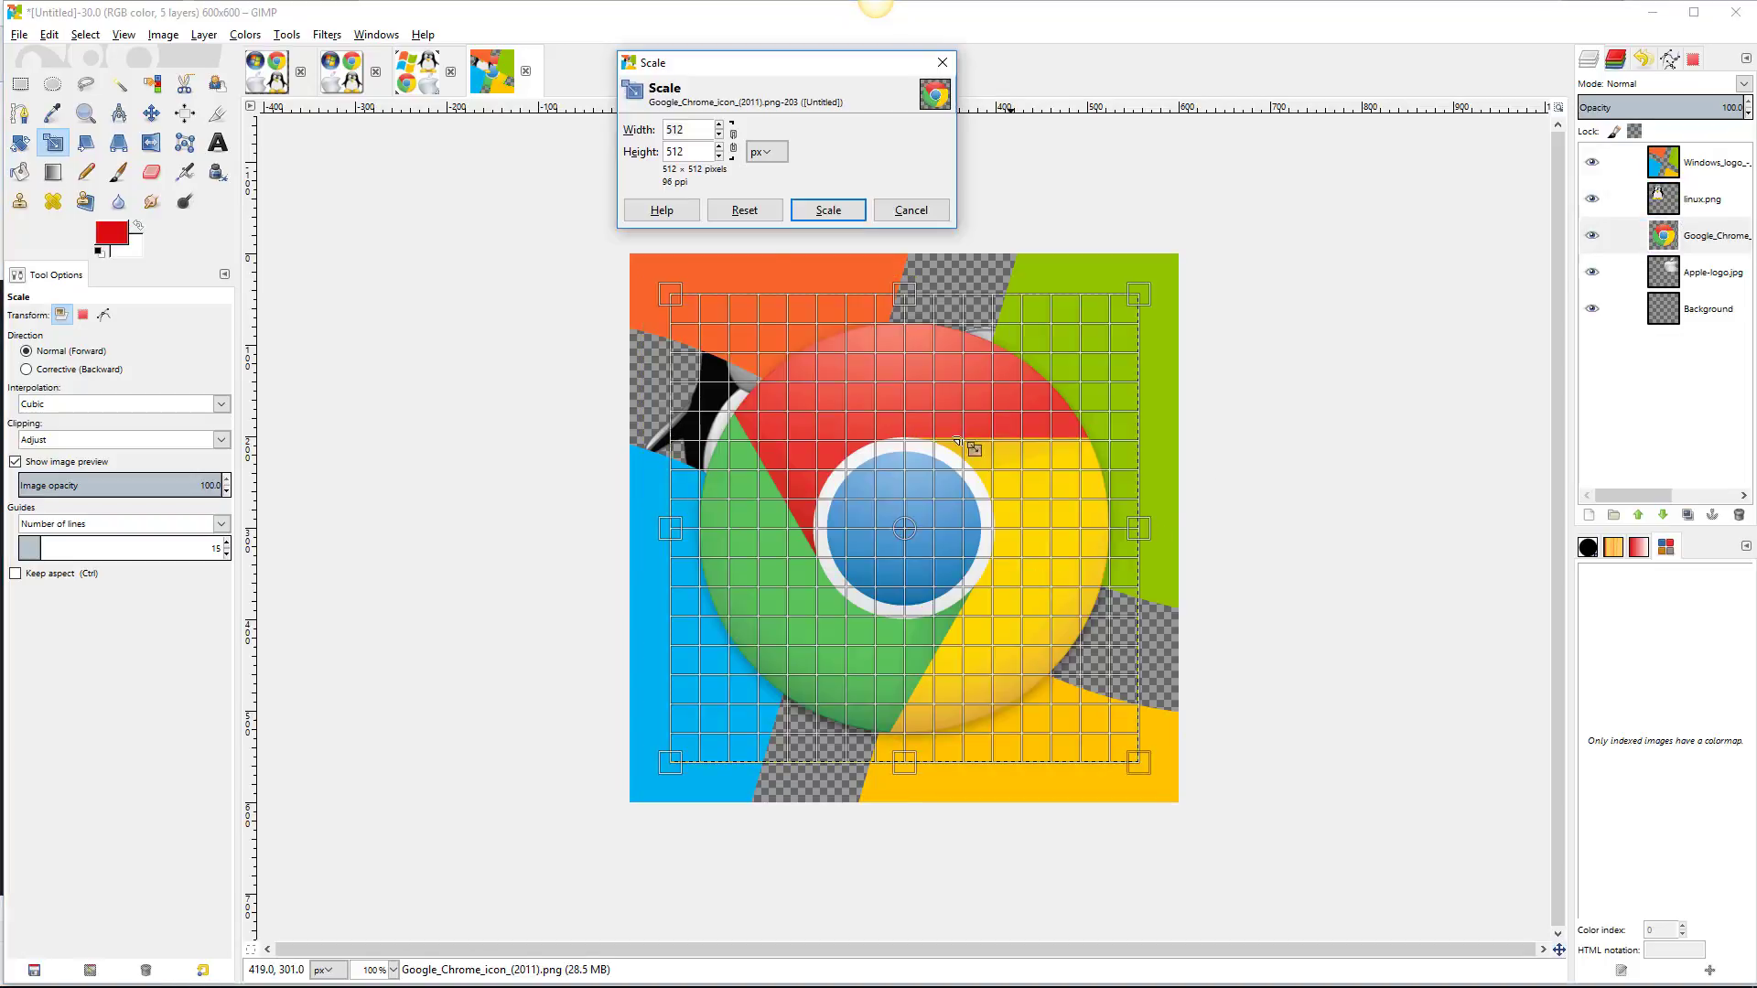
drag(672, 296, 695, 315)
double_click(684, 129)
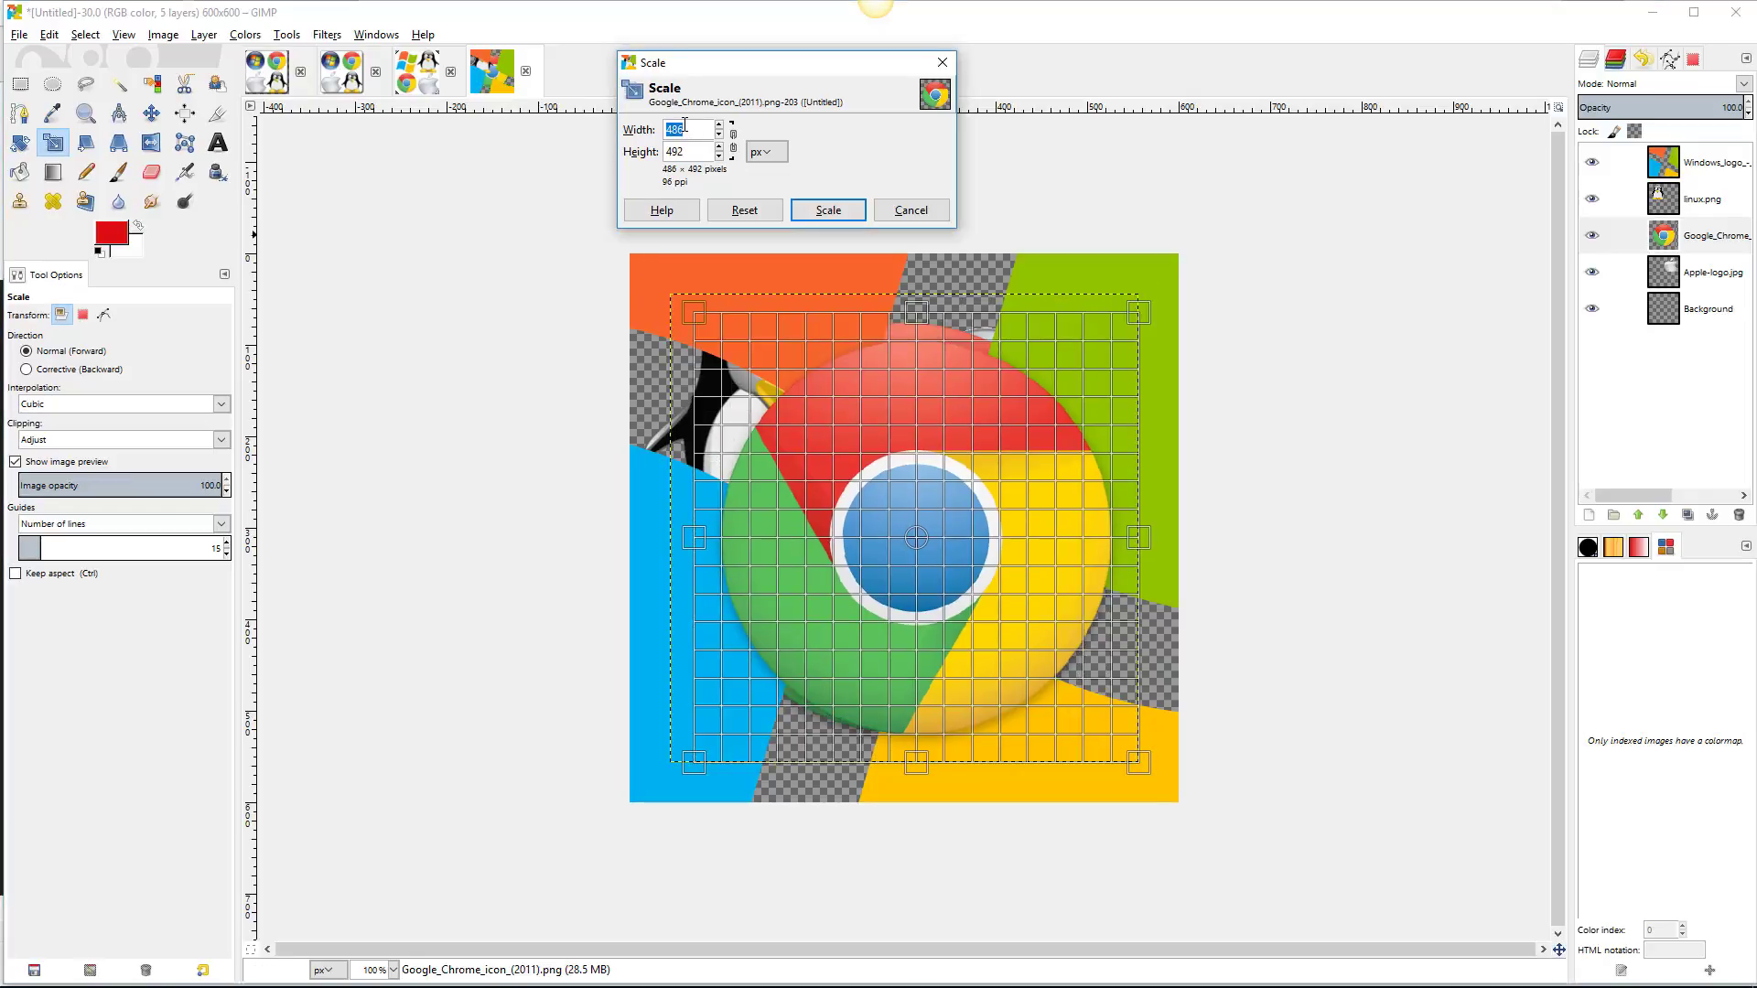
text(300)
key(Tab)
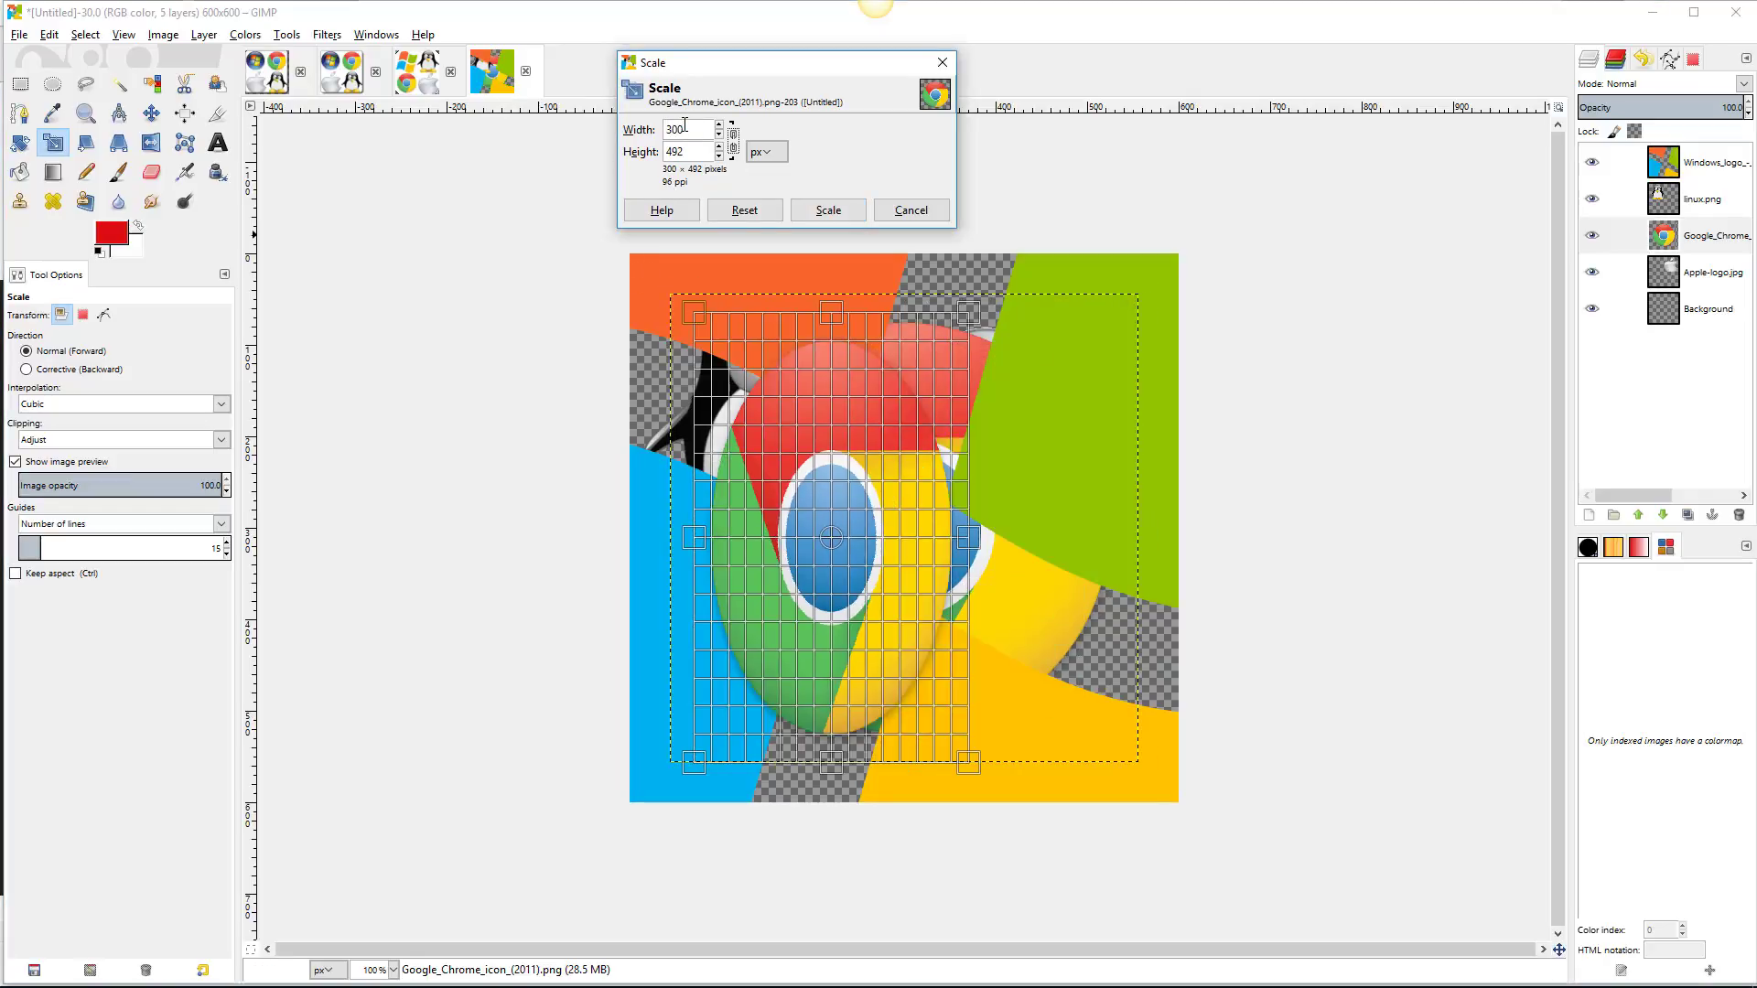
click(676, 152)
text(300)
click(827, 210)
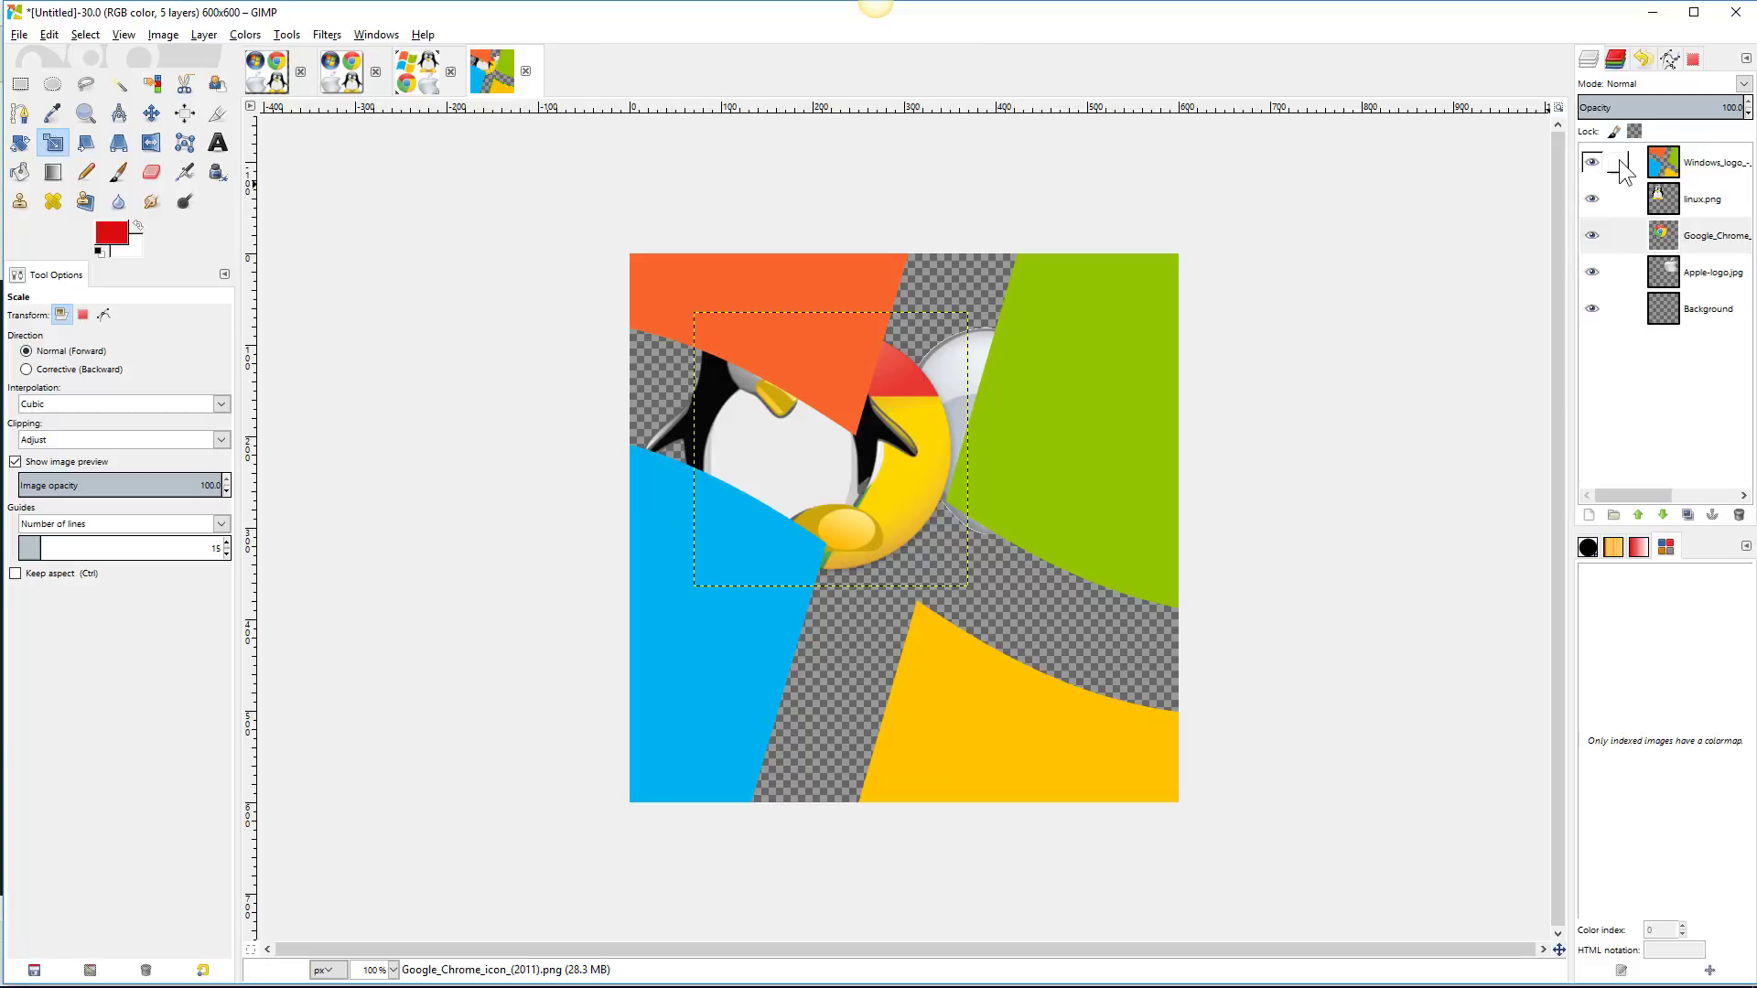
Scale the Windows logo layer to 30 px wide and 300 px high.
click(1711, 174)
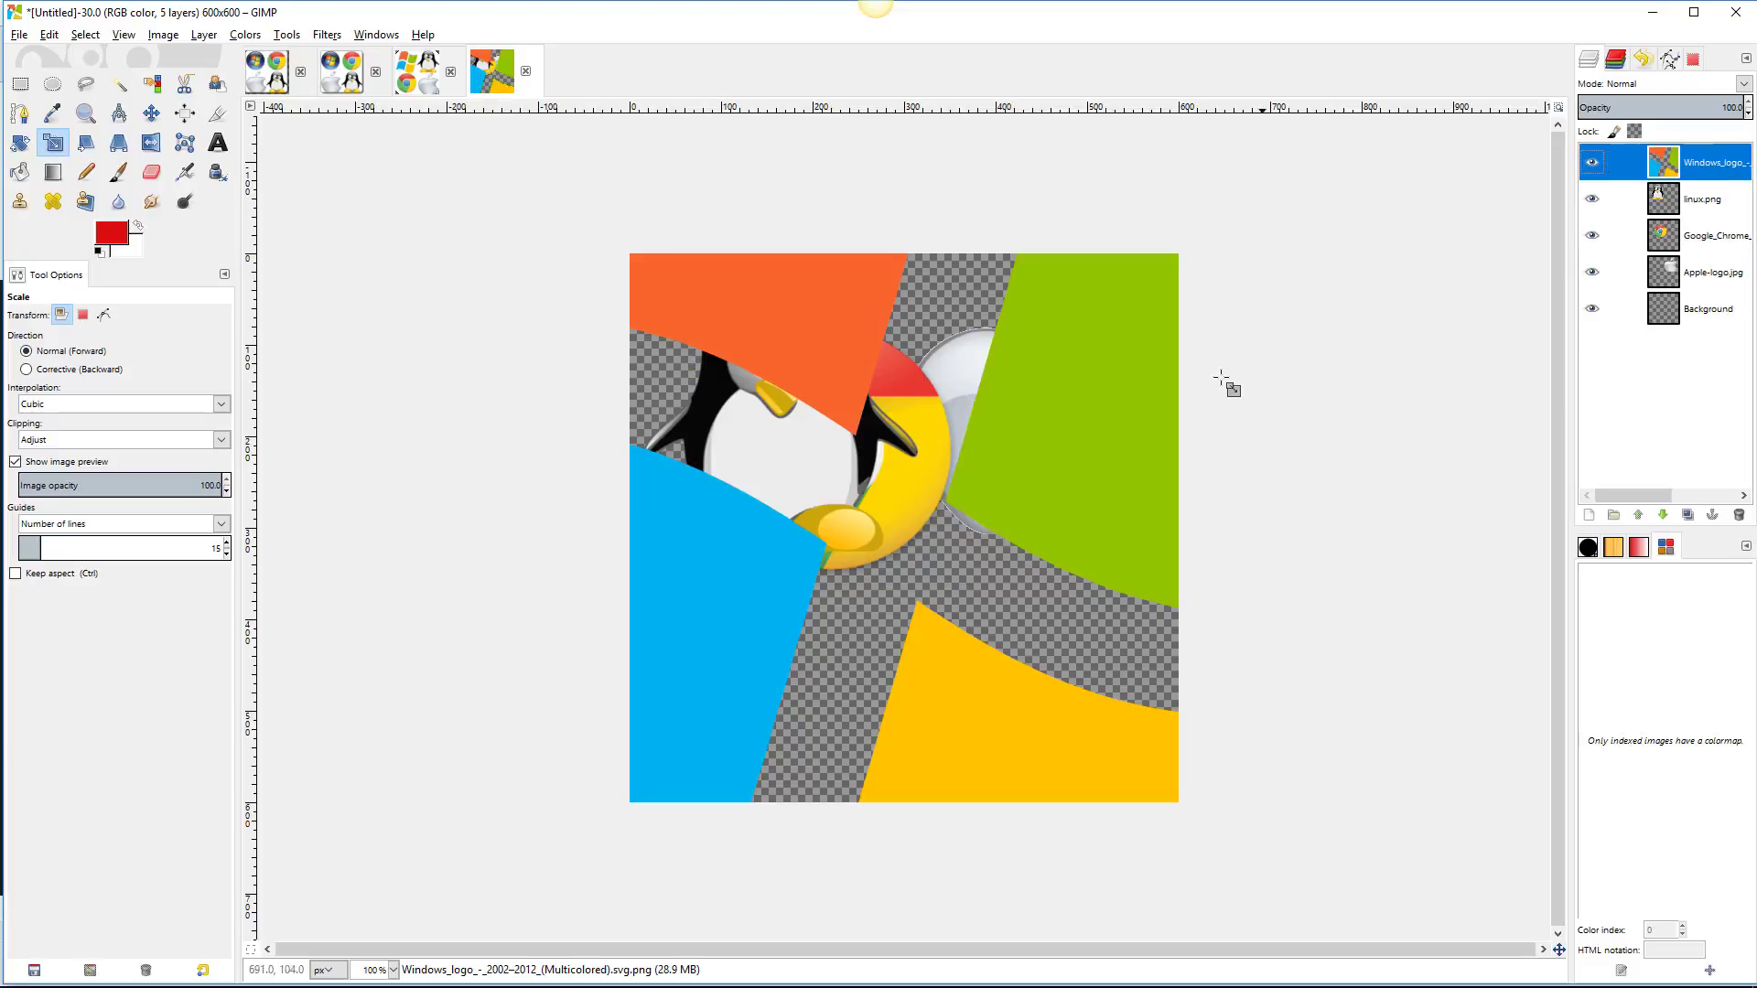
click(1109, 430)
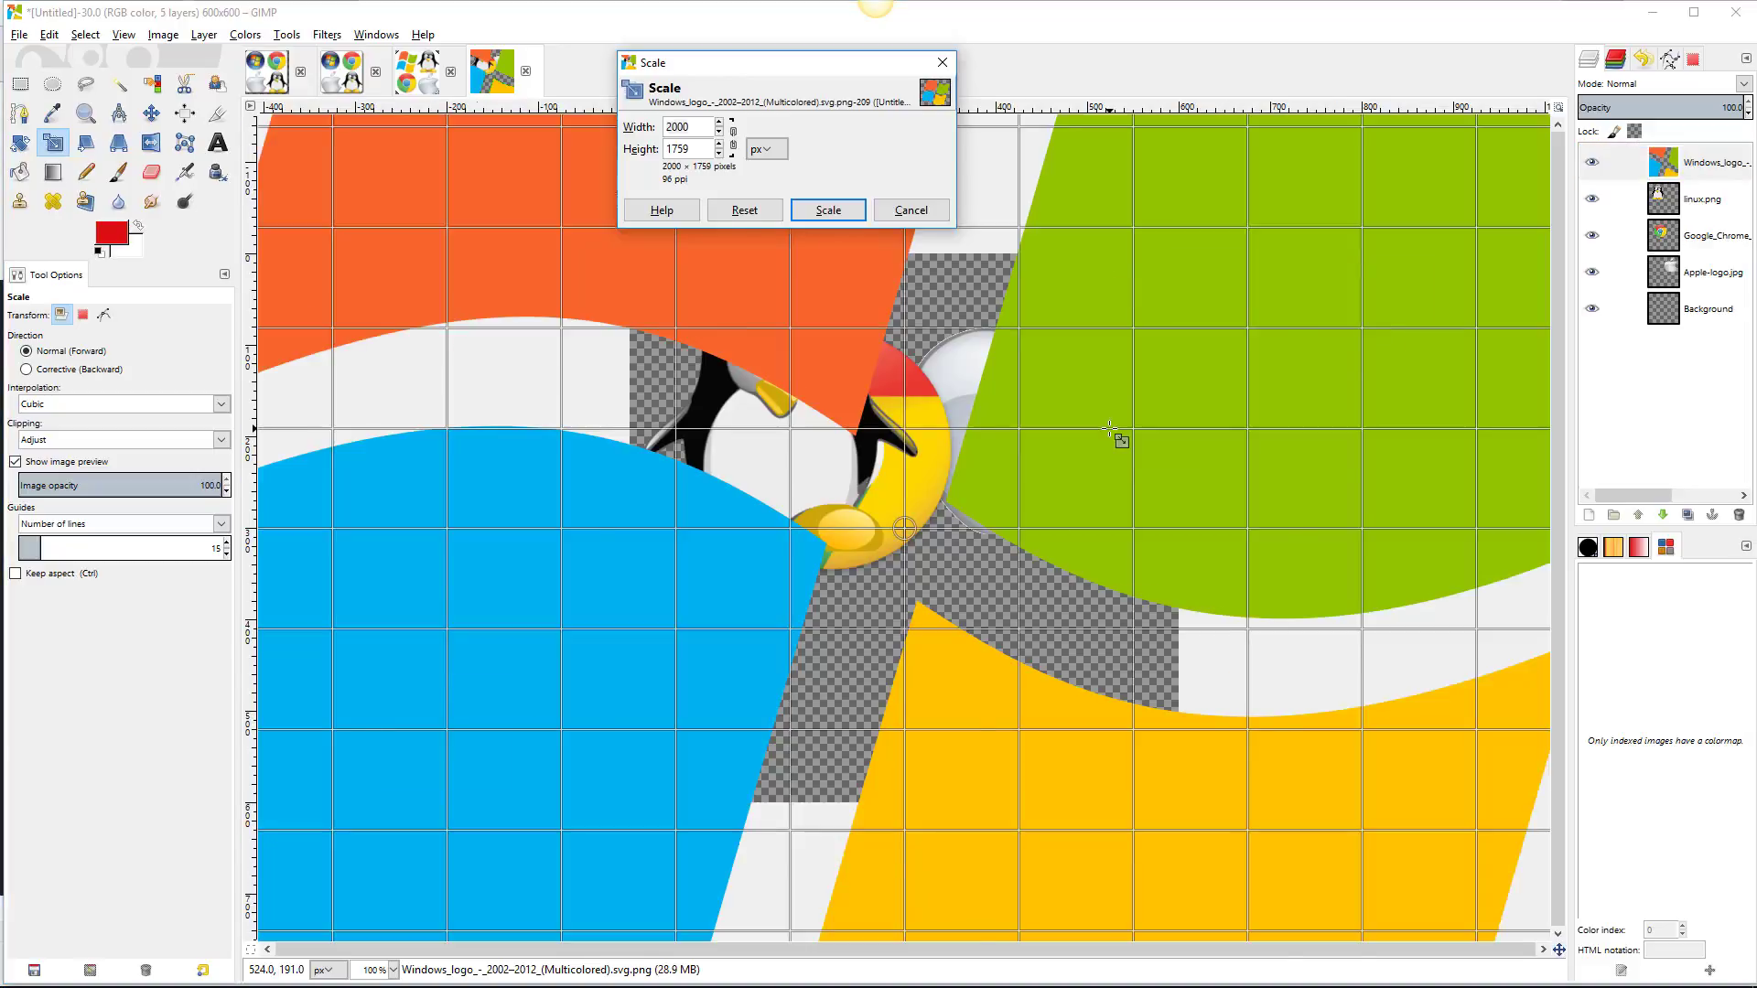
scroll(1109, 430, down, 4)
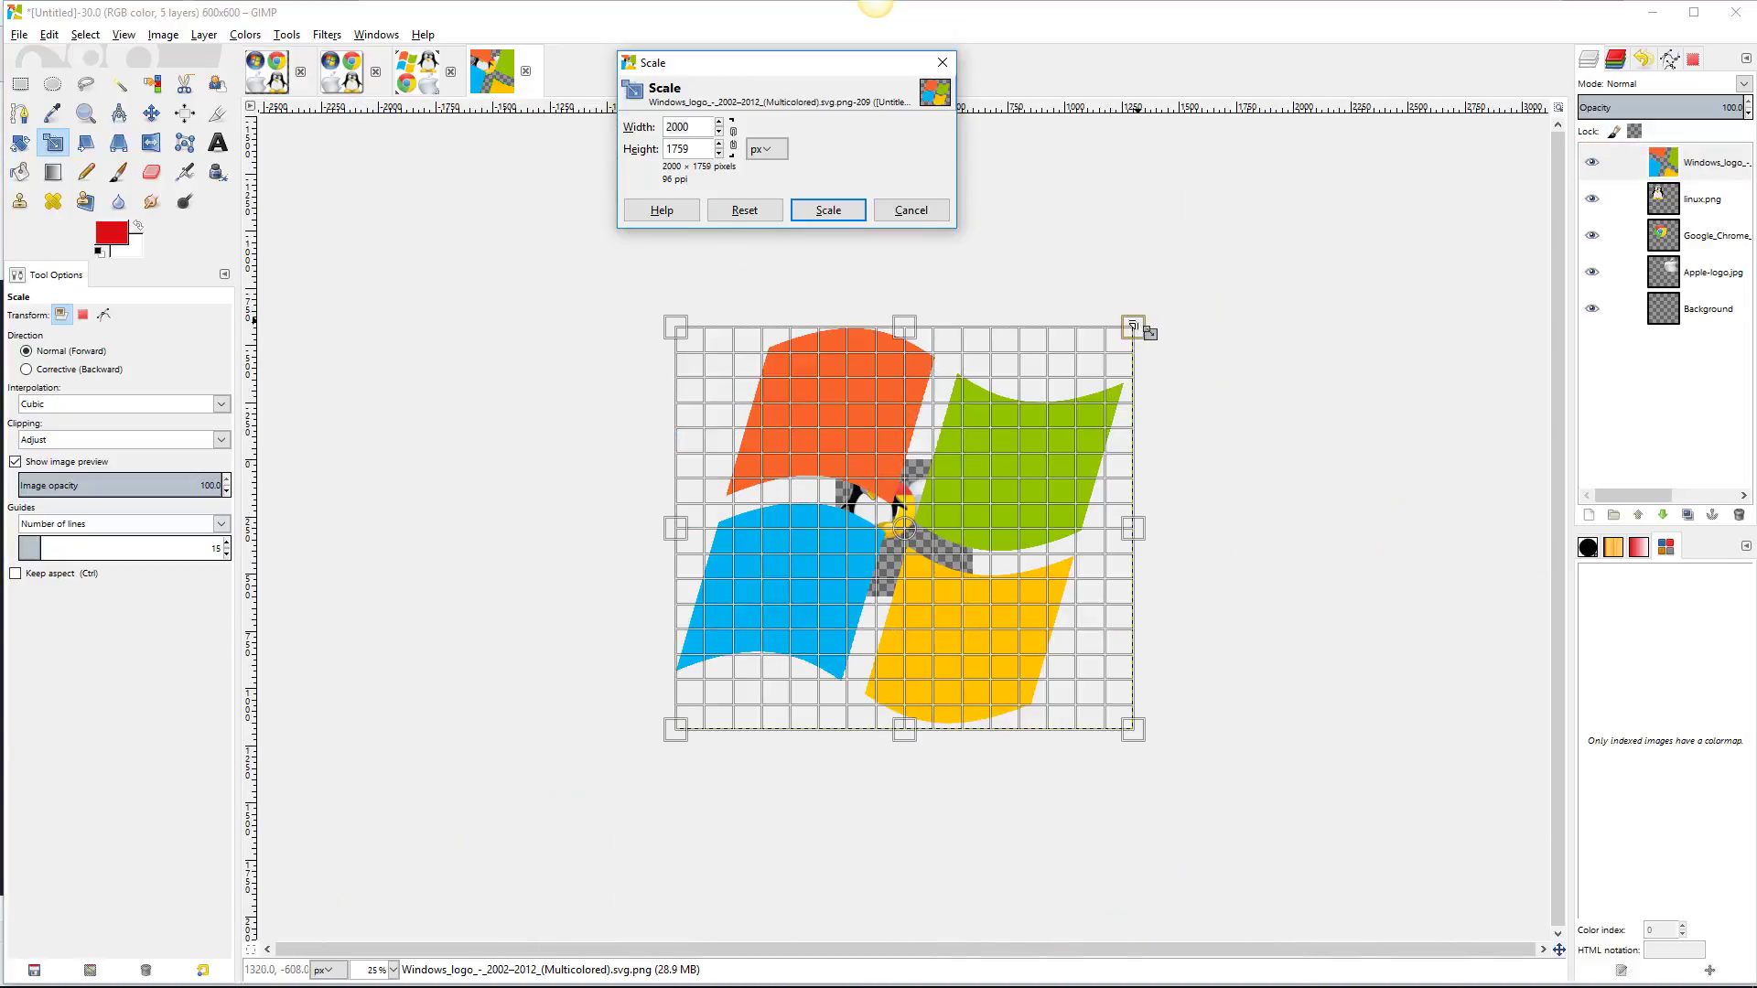
drag(1133, 329, 840, 510)
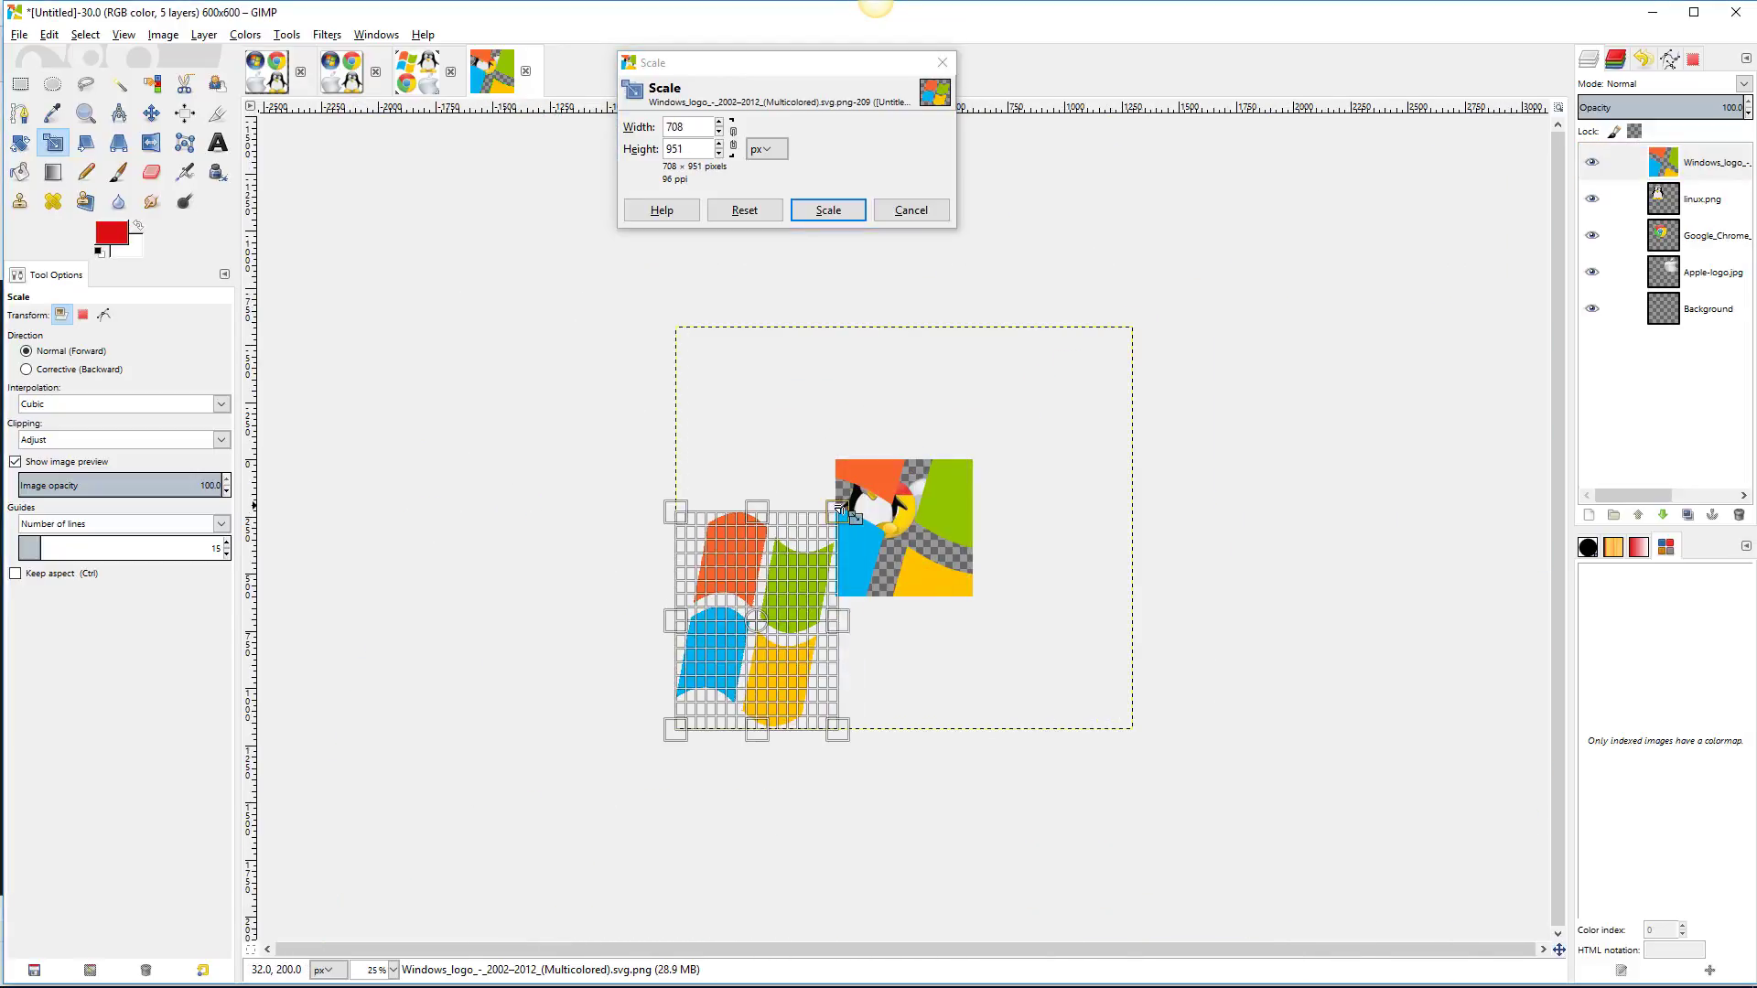
double_click(674, 126)
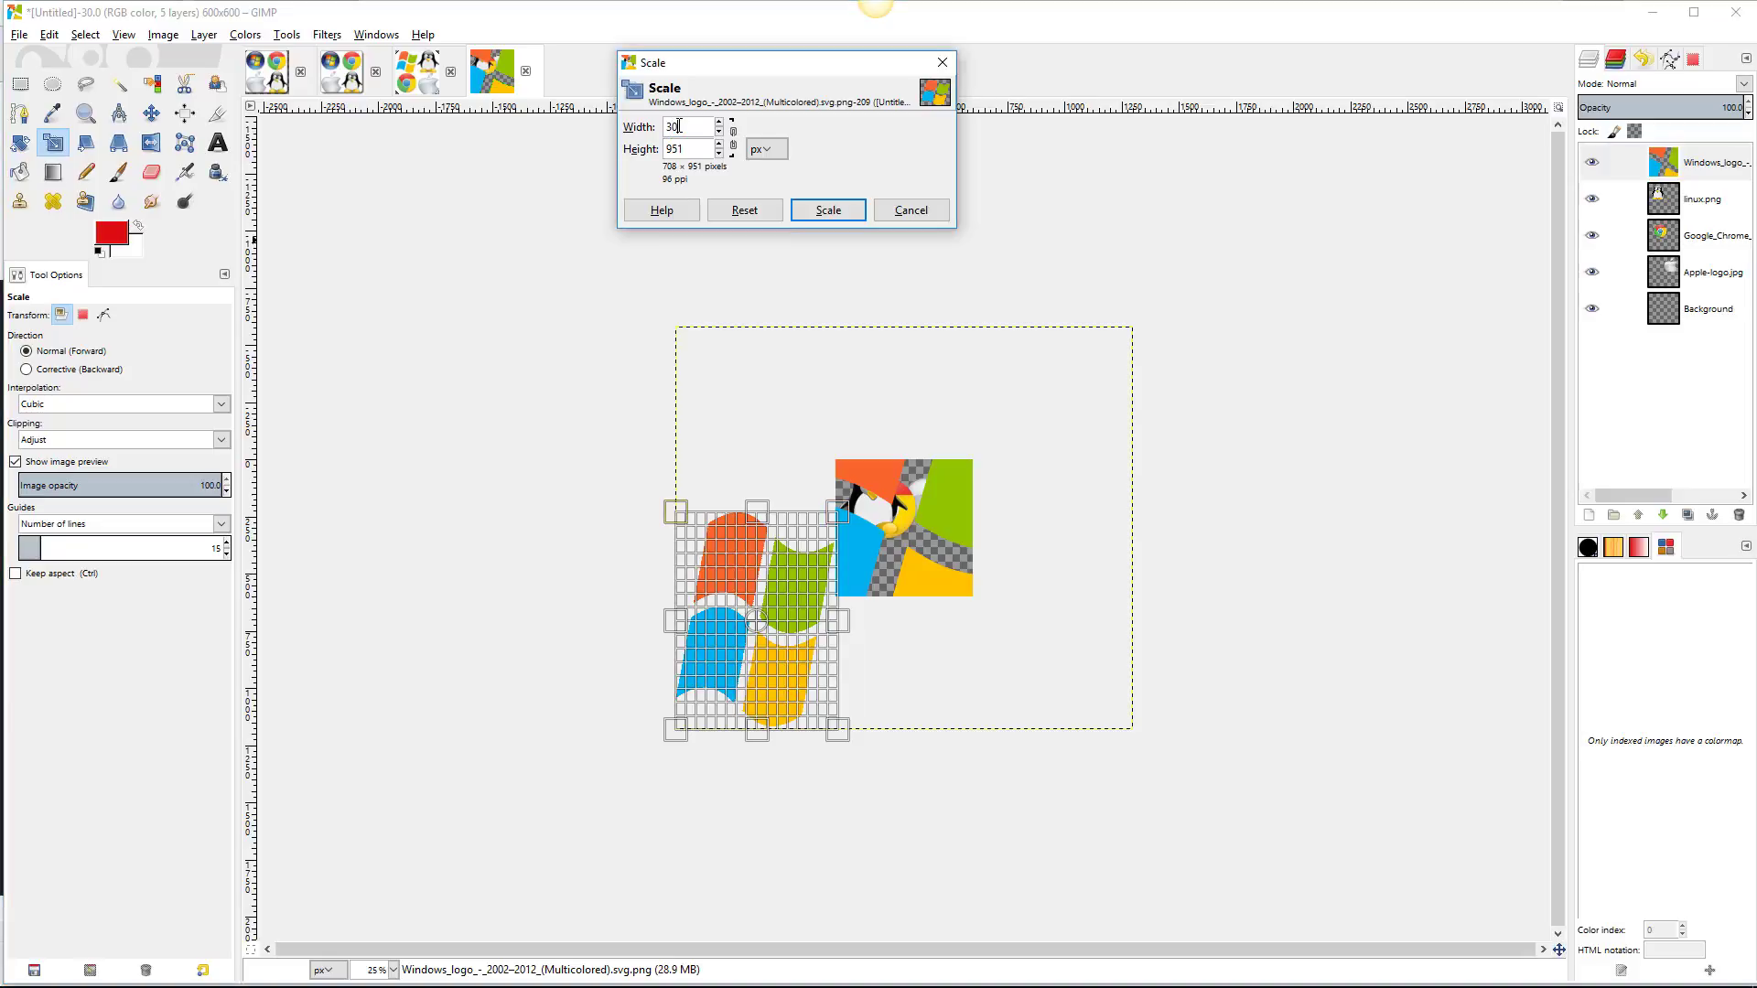
key(Tab)
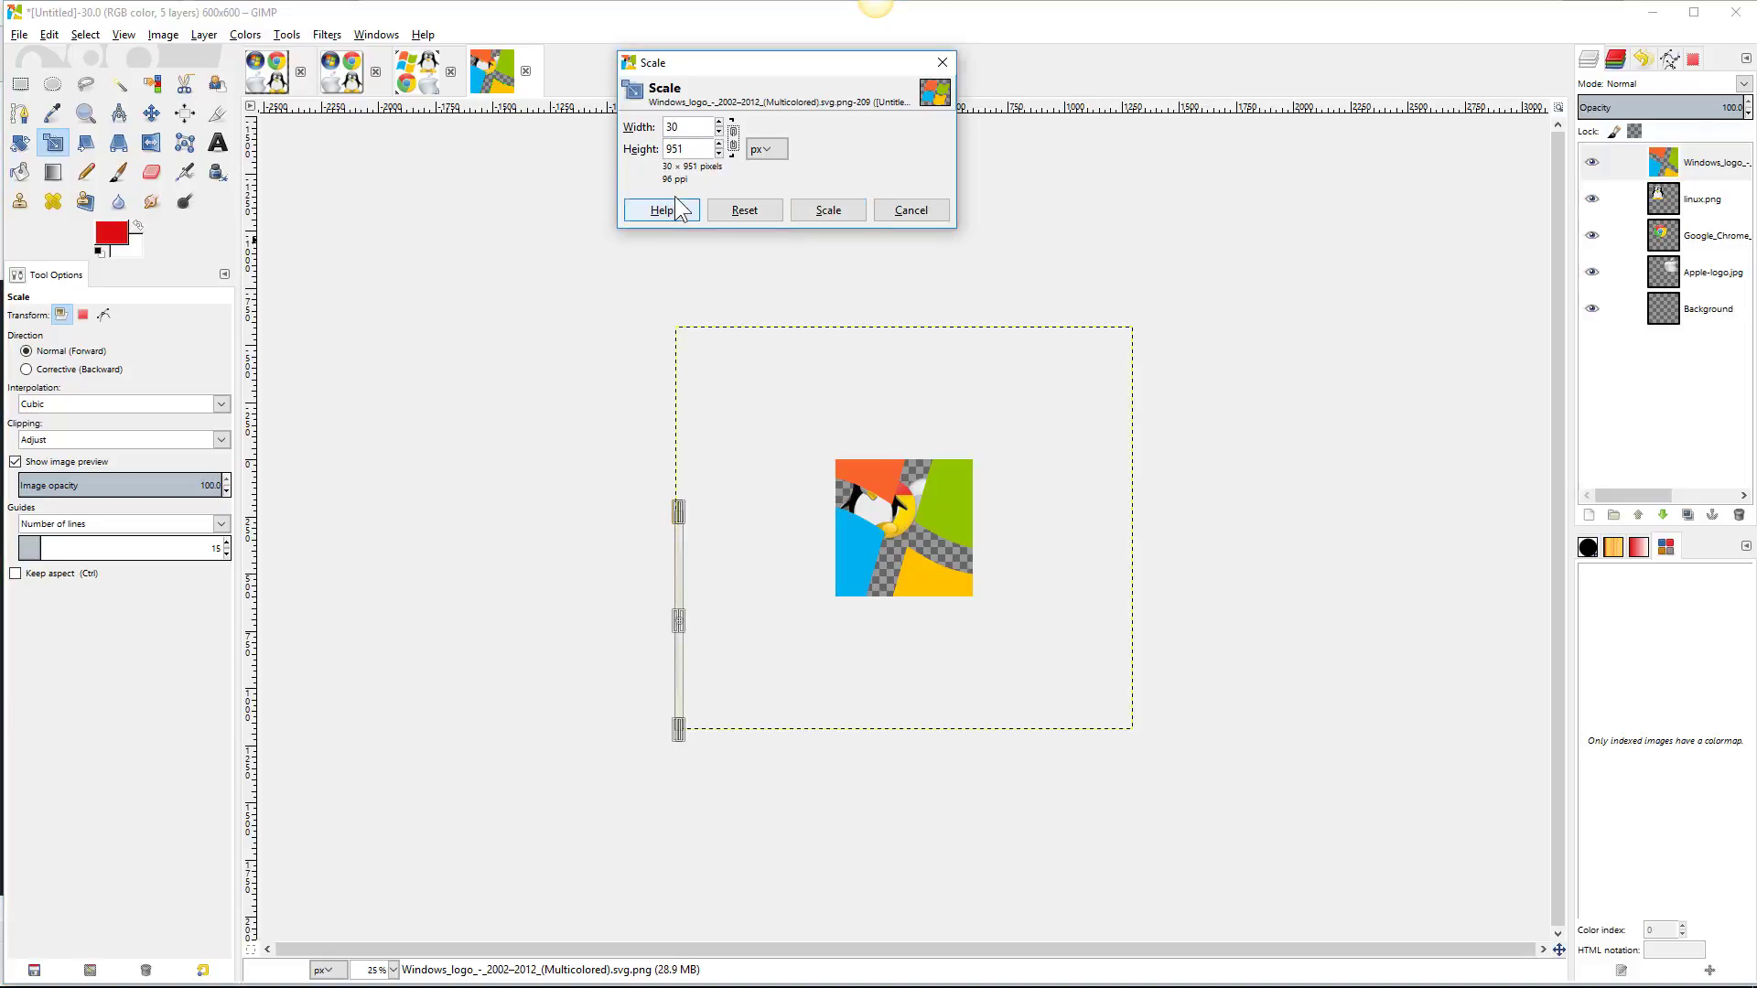
double_click(682, 149)
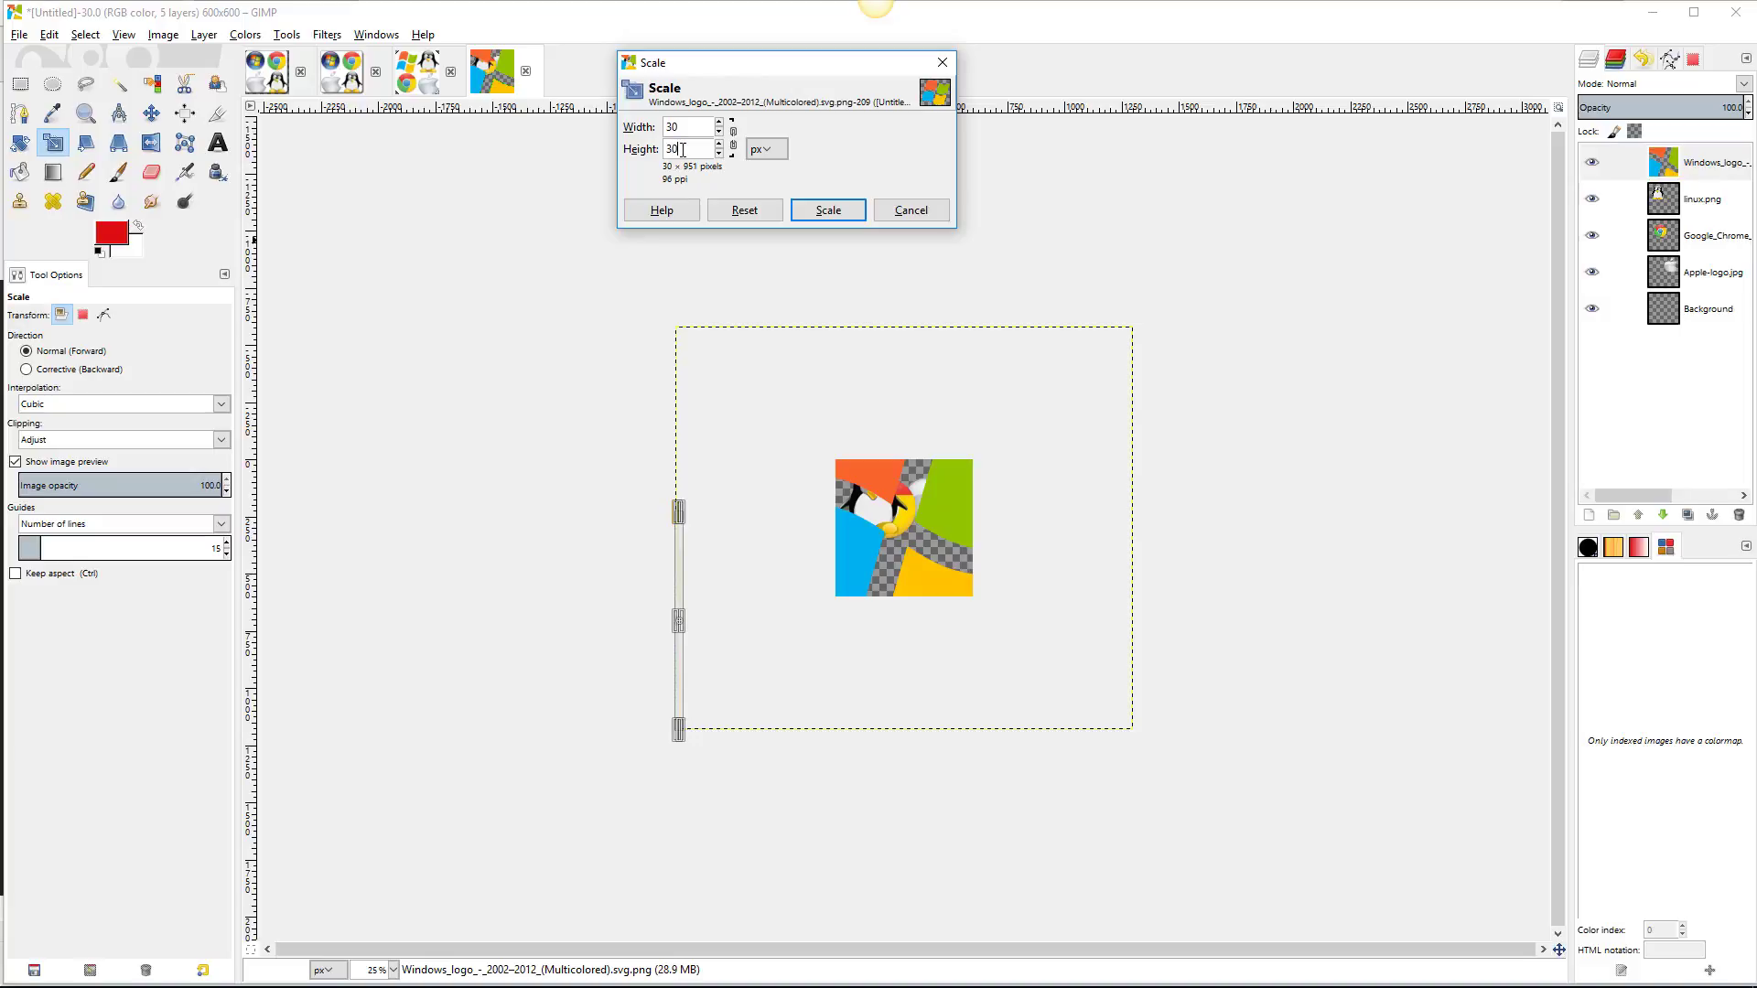
text(300)
click(828, 210)
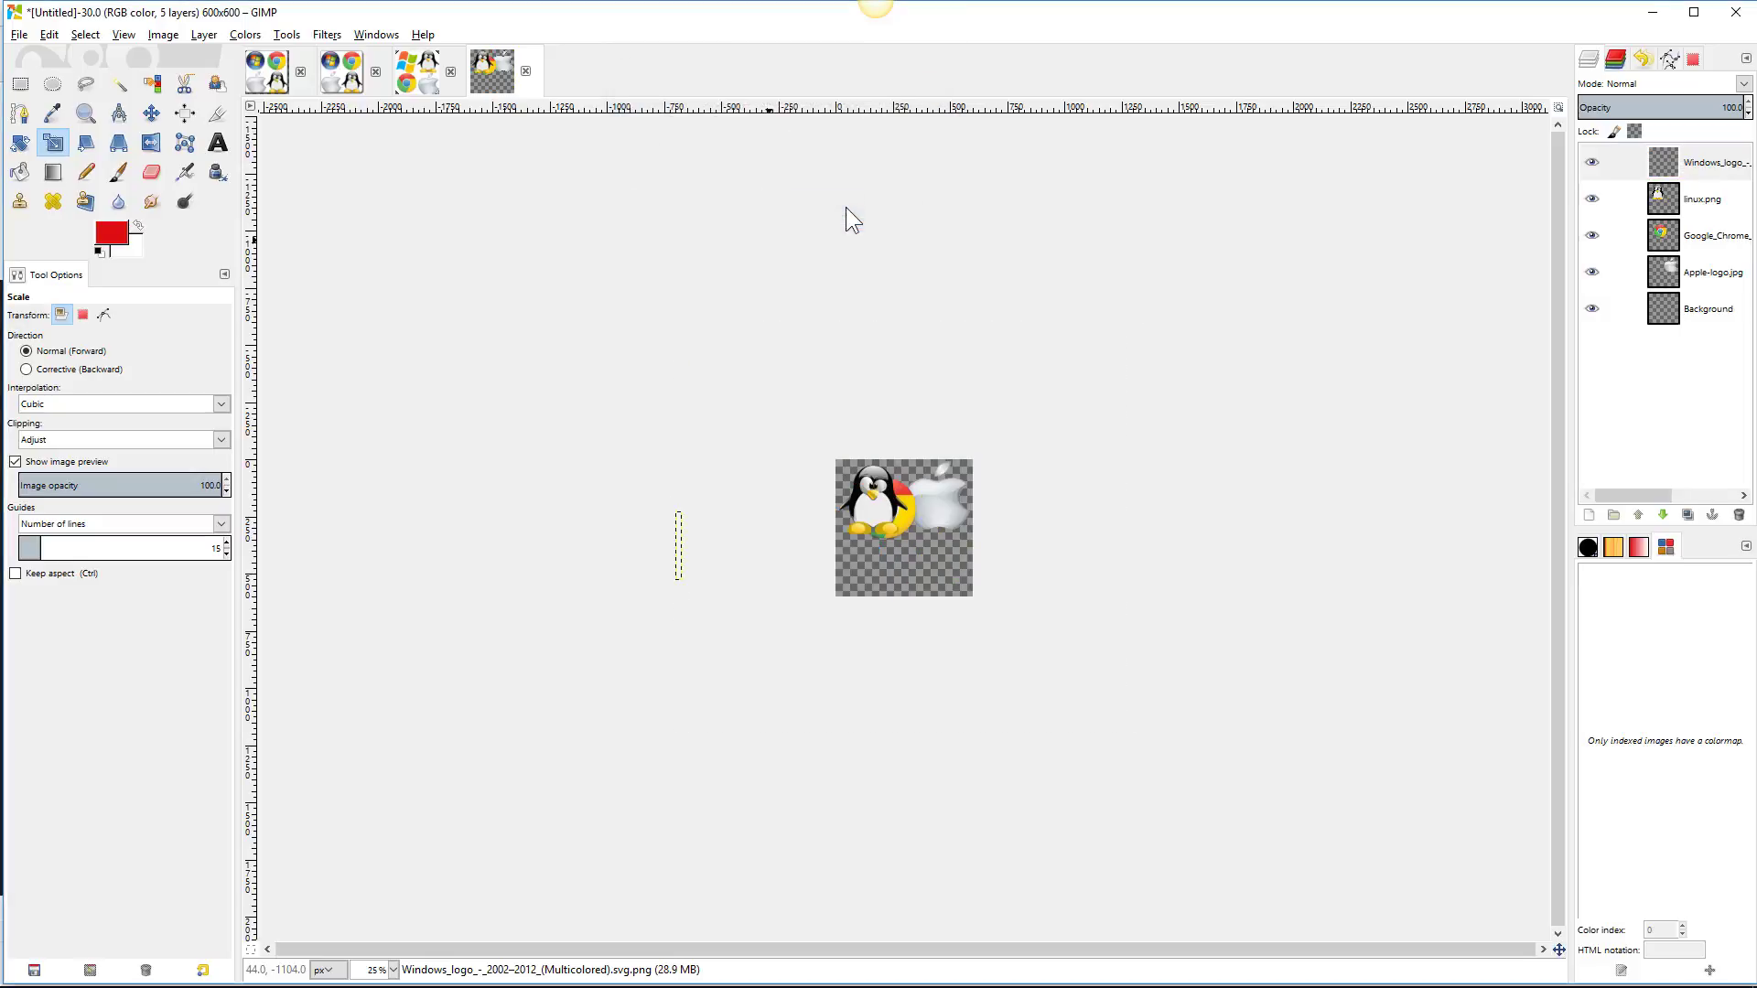
Rescale the narrow Windows logo layer to 300 × 300 px and move it into the lower-right quarter of the canvas.
click(677, 518)
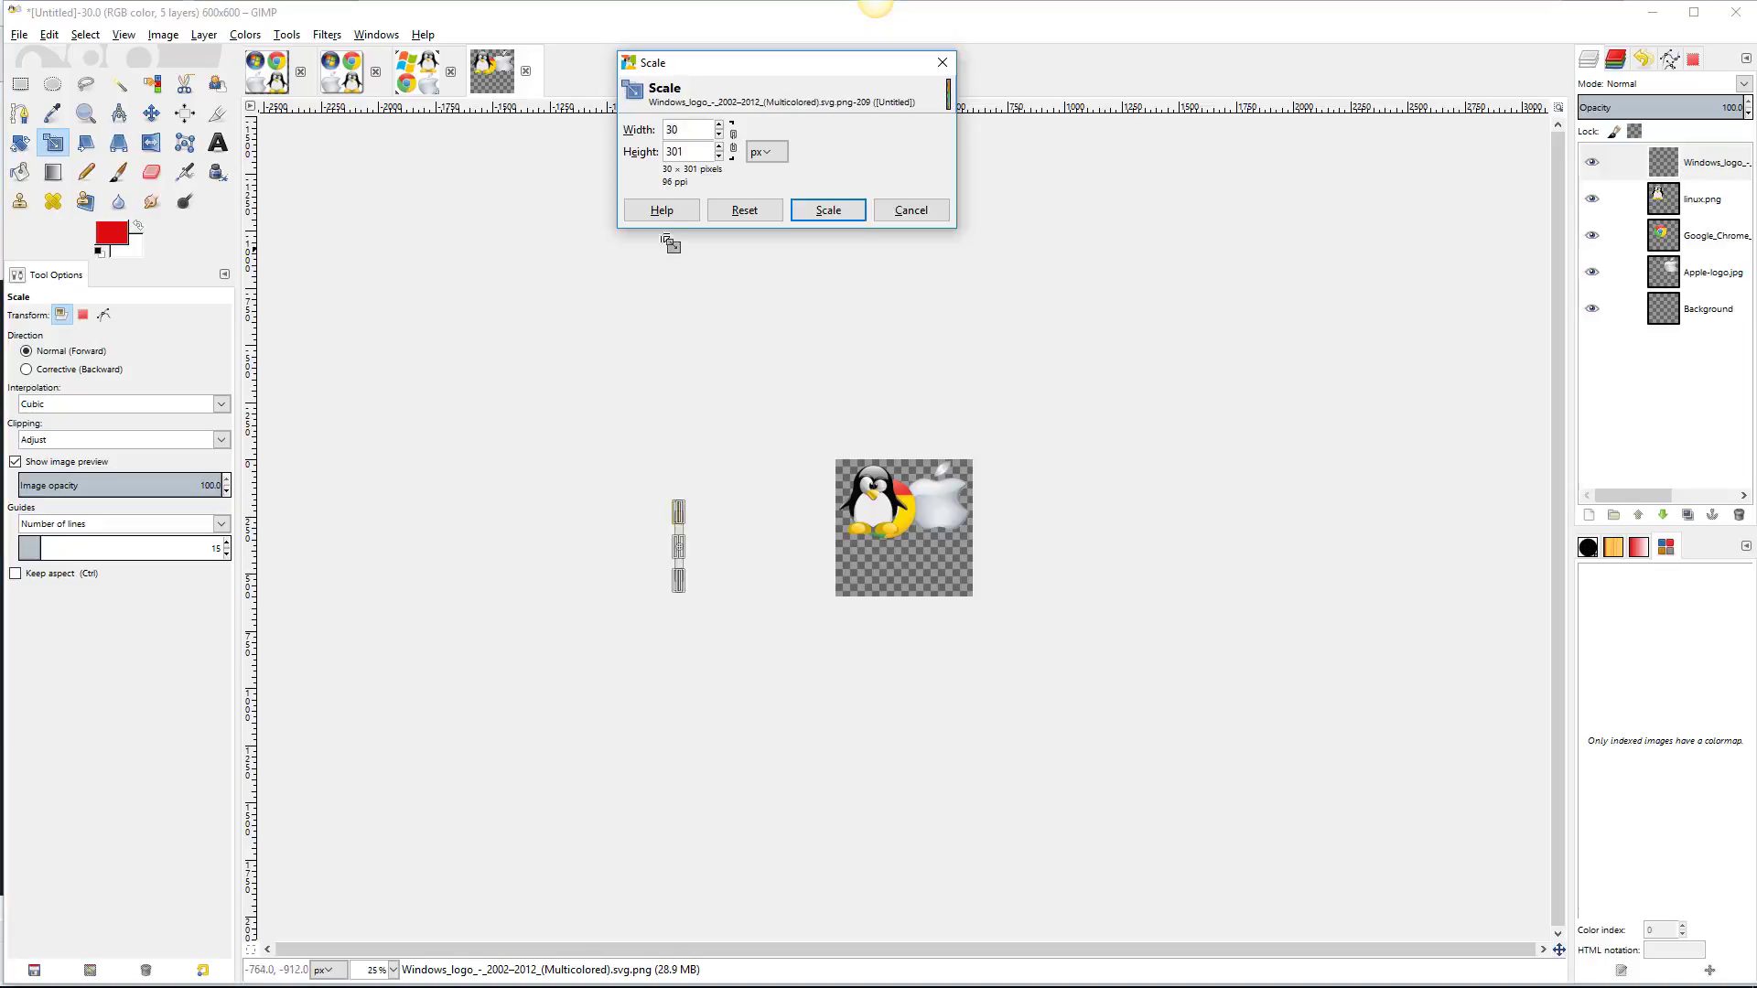
drag(677, 509, 688, 521)
click(686, 137)
text(0)
key(Tab)
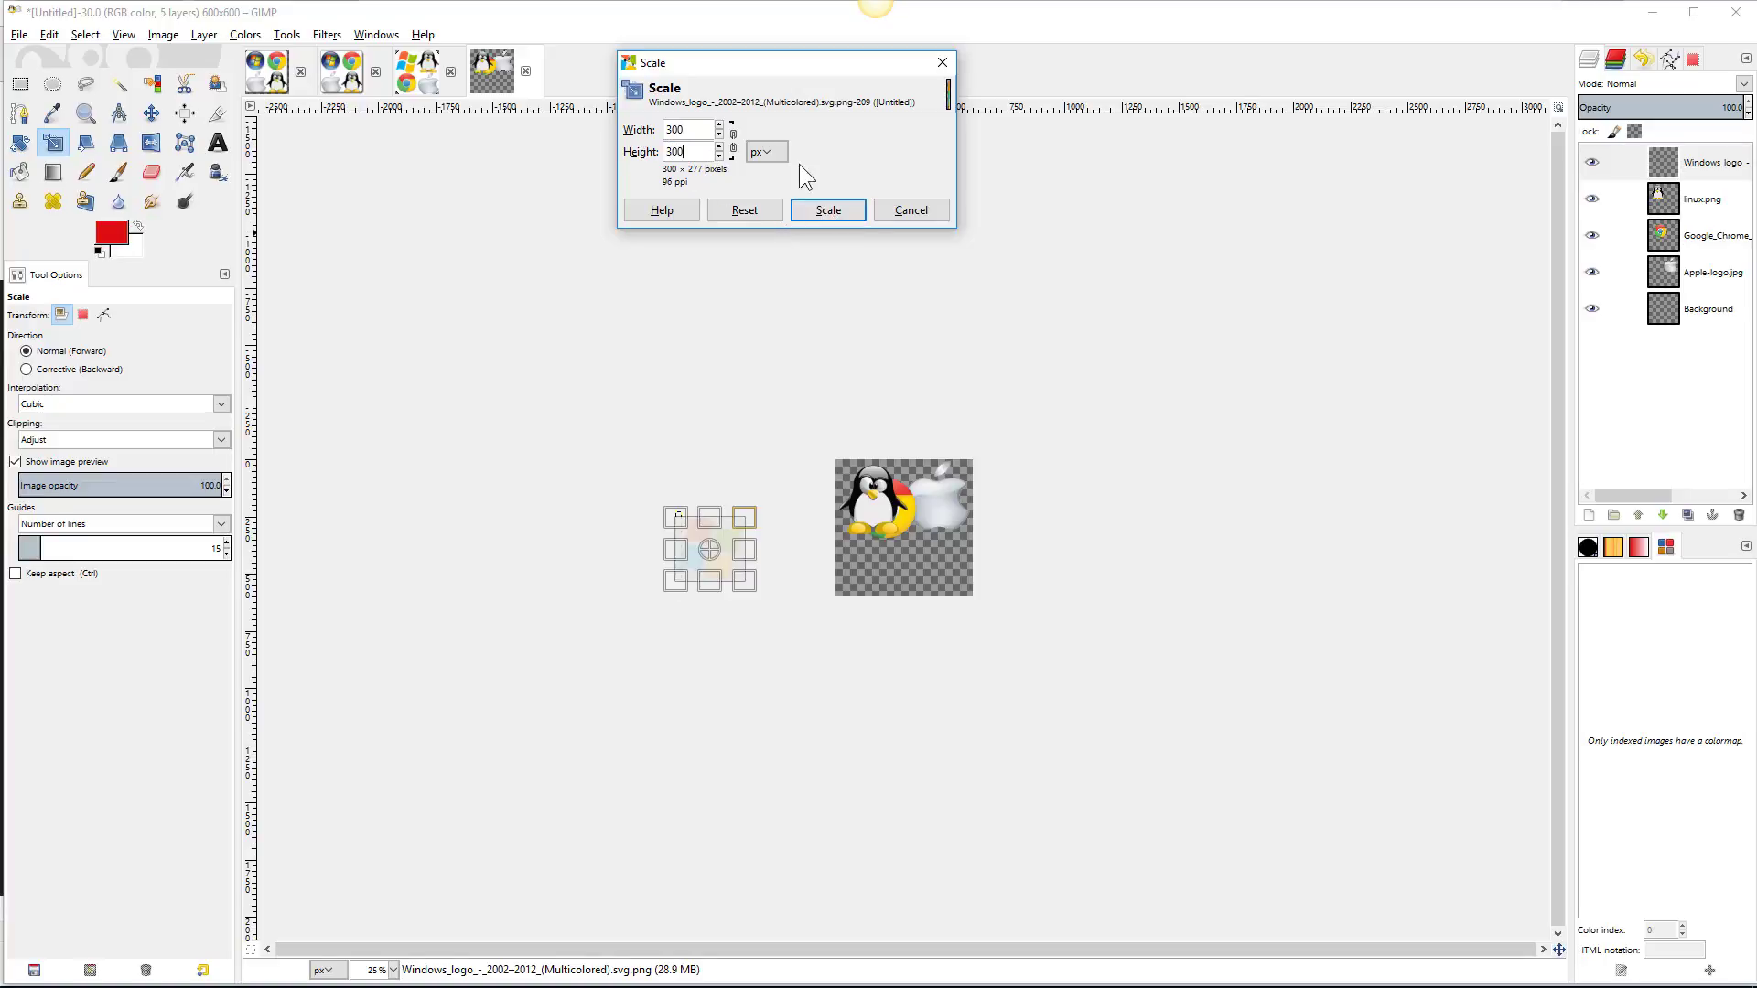
click(826, 210)
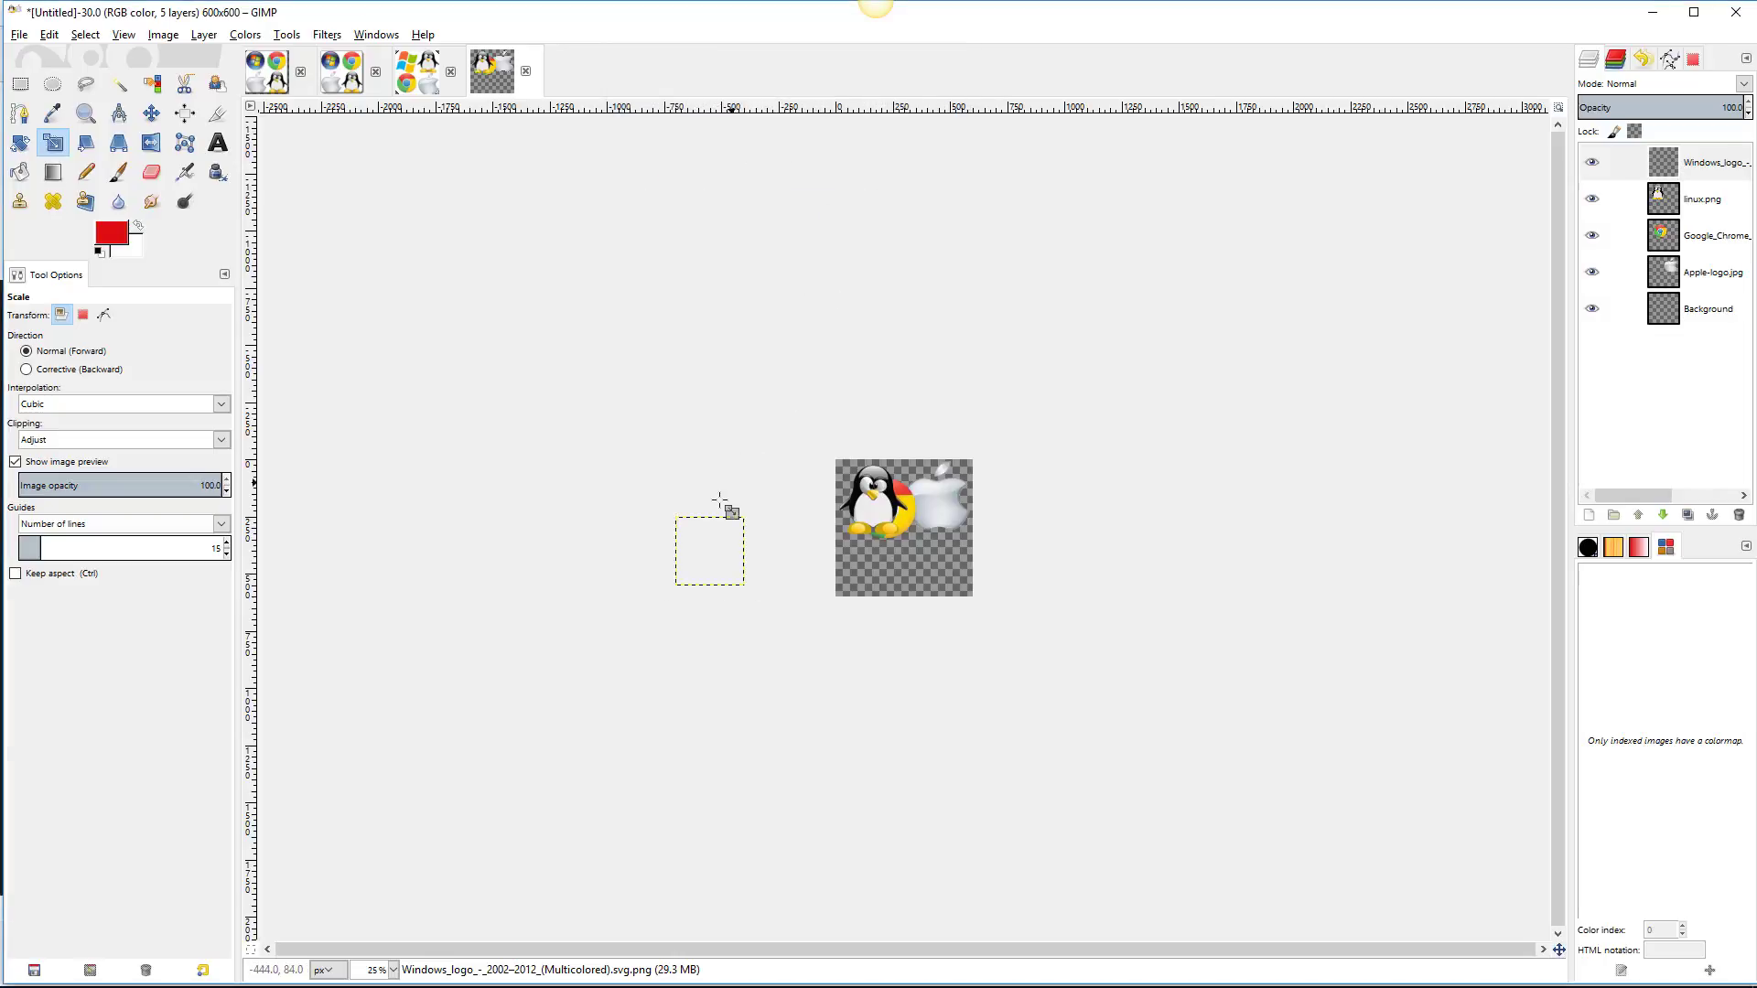
click(154, 115)
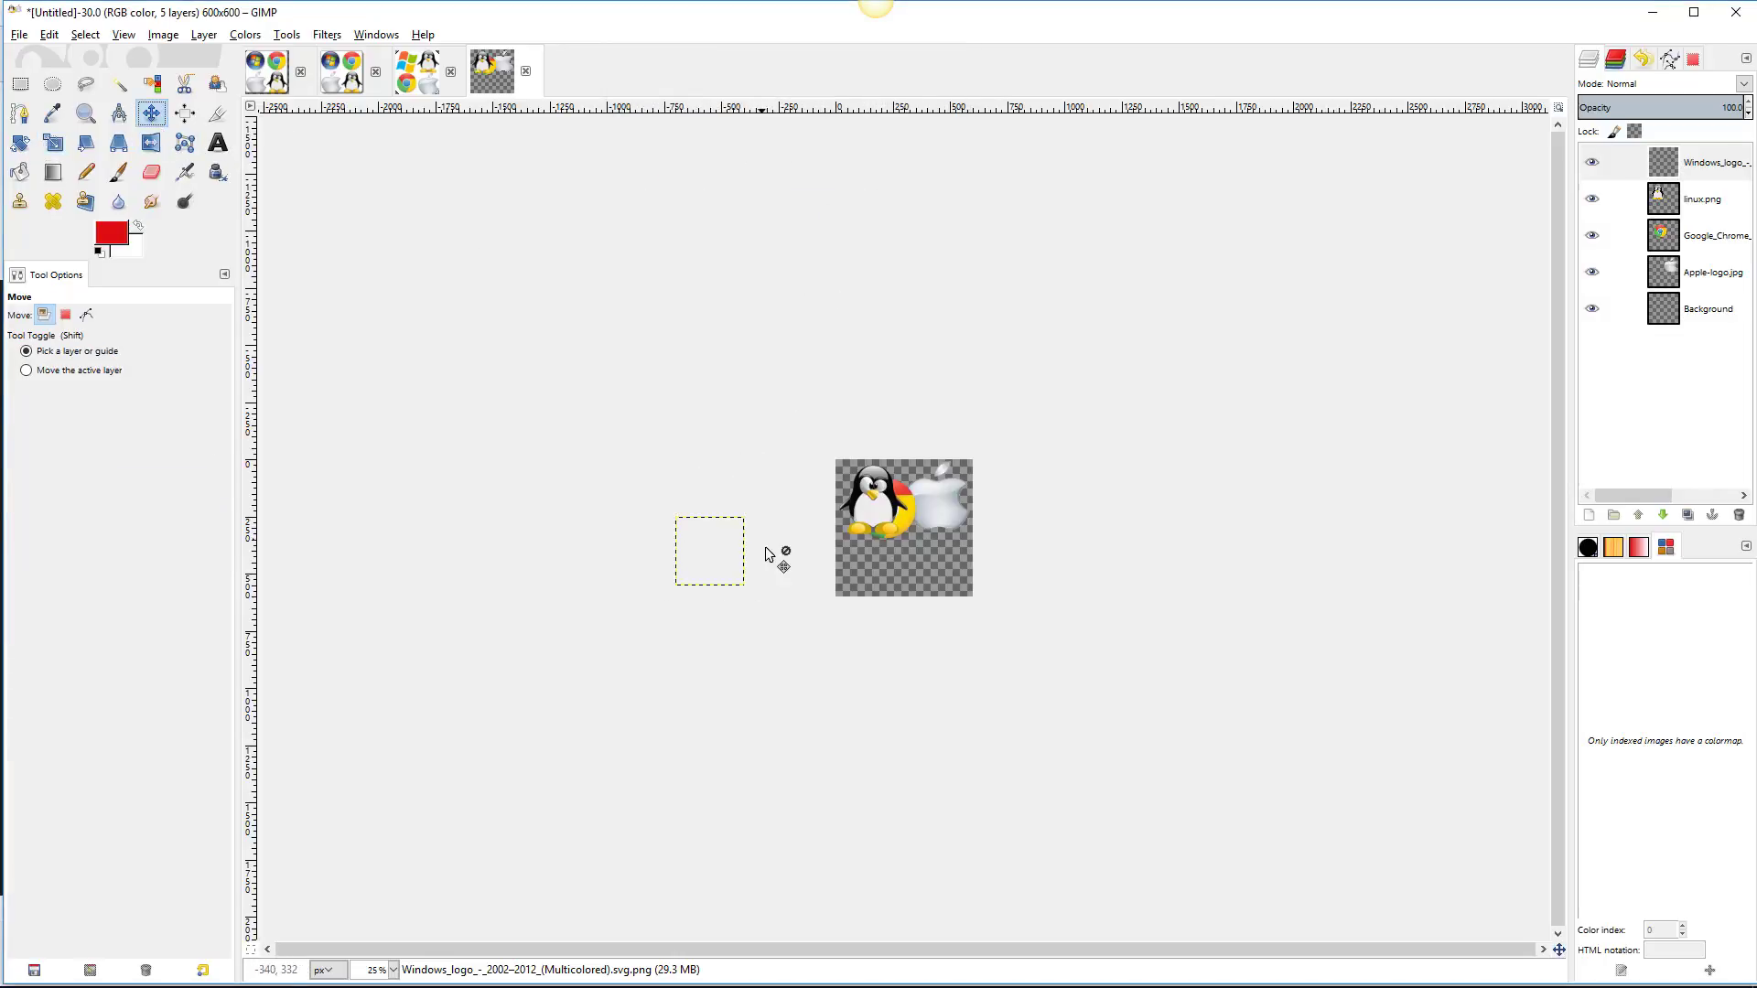
drag(714, 558, 943, 569)
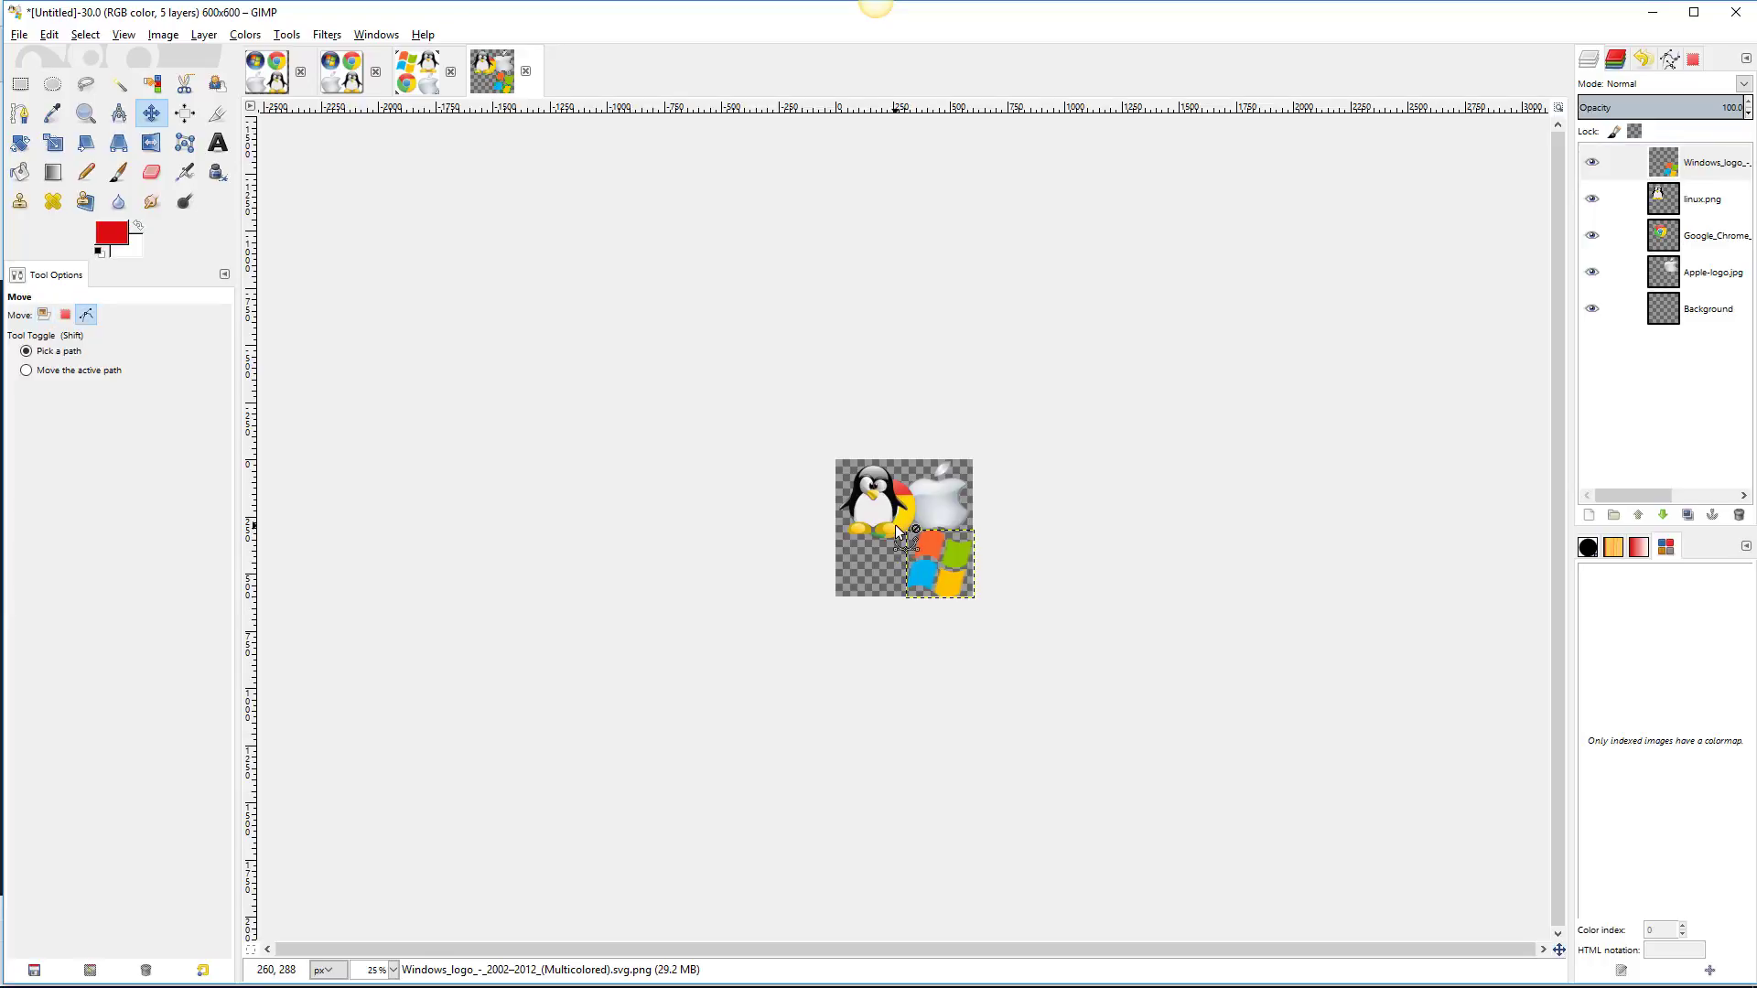
Show the image at 100% and move the Linux penguin layer into the lower-left quarter of the canvas.
key(1)
drag(793, 436, 783, 679)
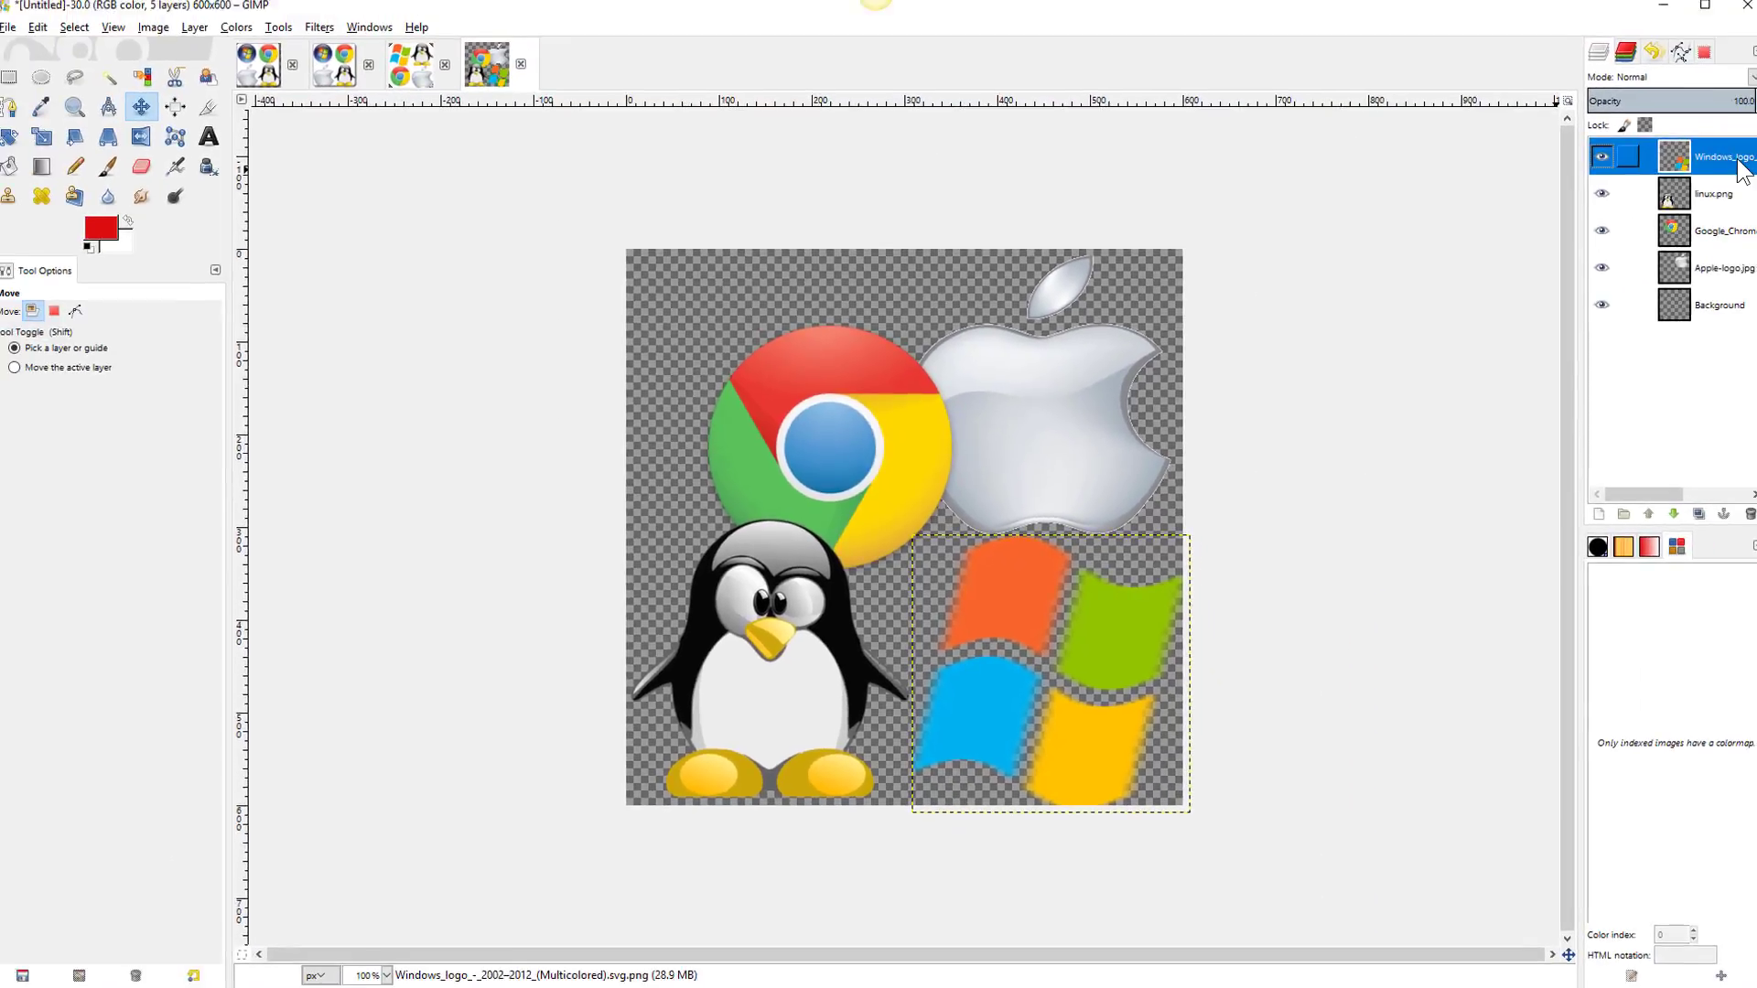
Delete the blurred Windows logo layer and load Windows_logo_-_2002–2012_(Multicolored).svg.png again as a new layer.
click(1749, 516)
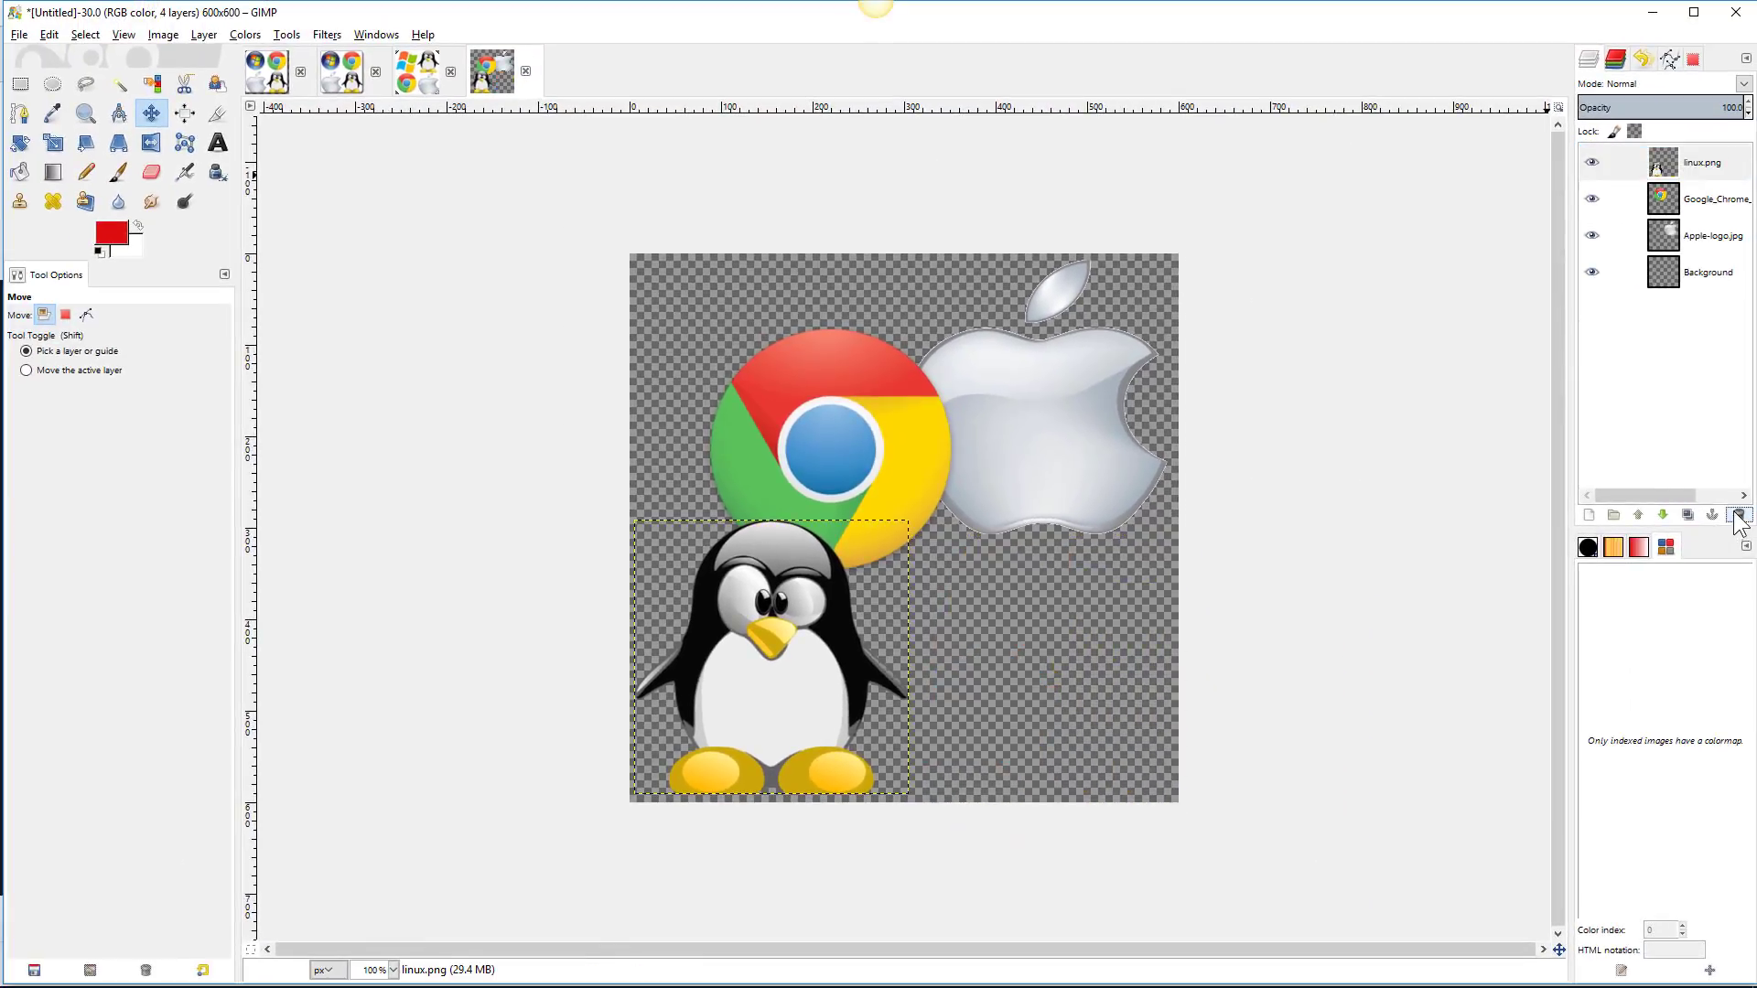
click(49, 34)
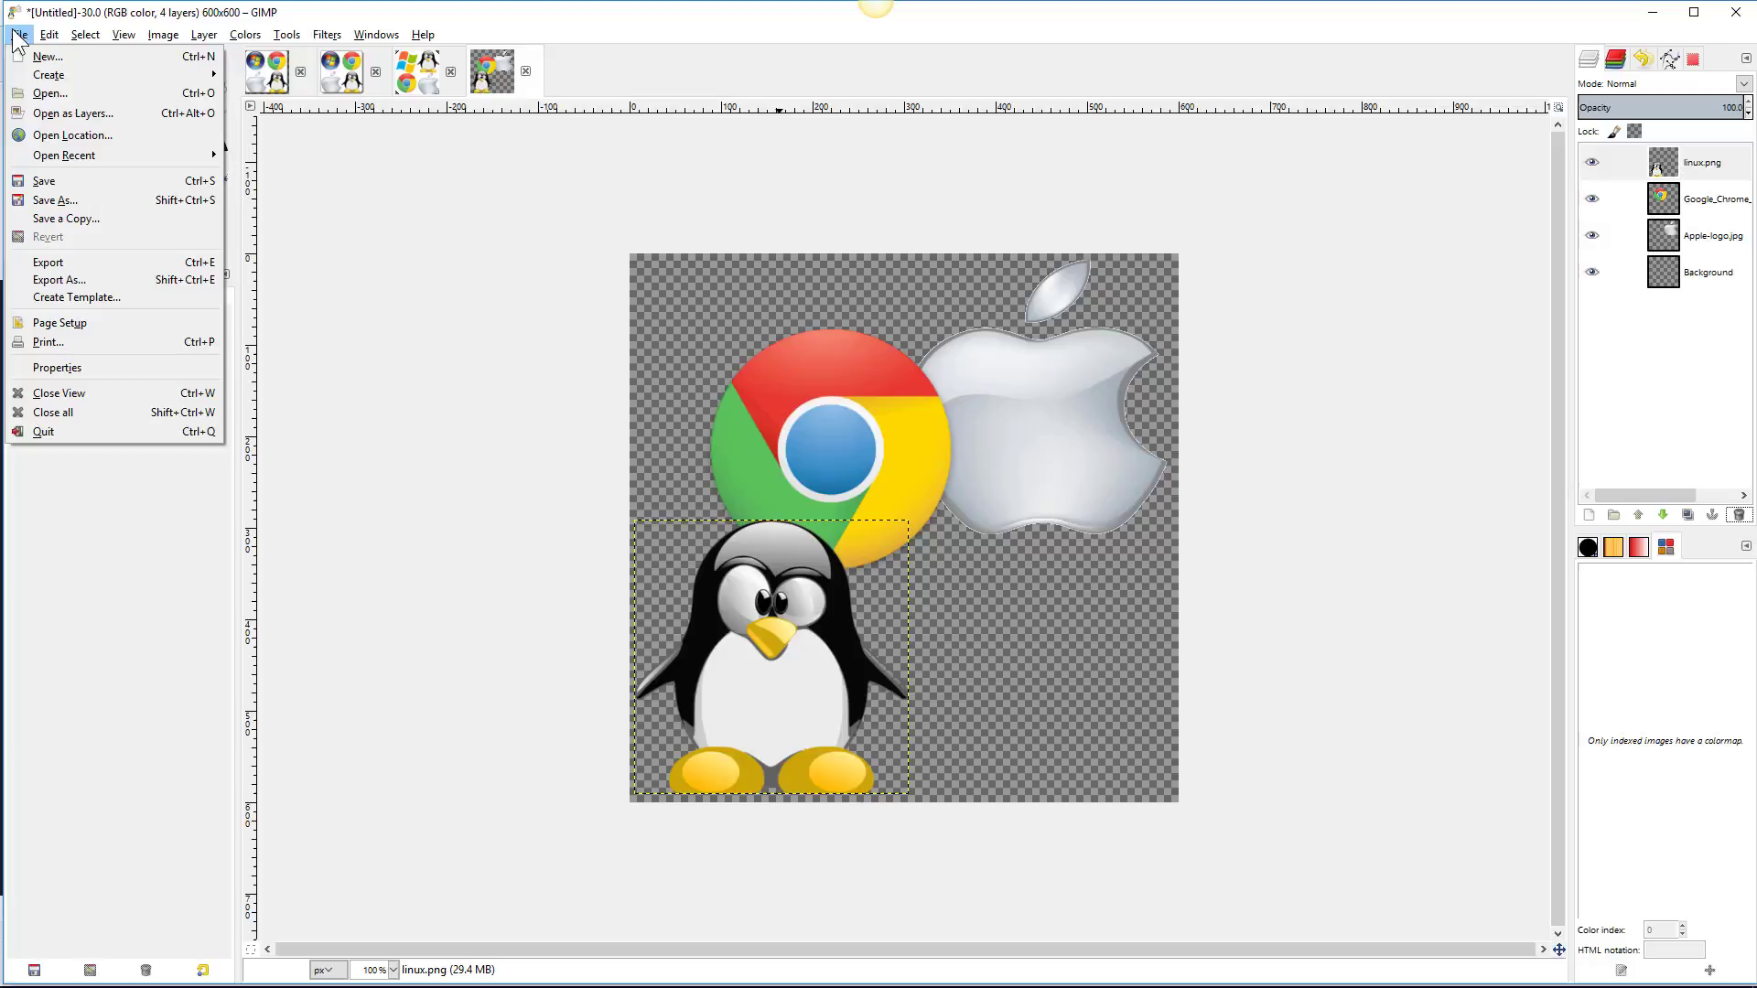
click(29, 111)
double_click(238, 525)
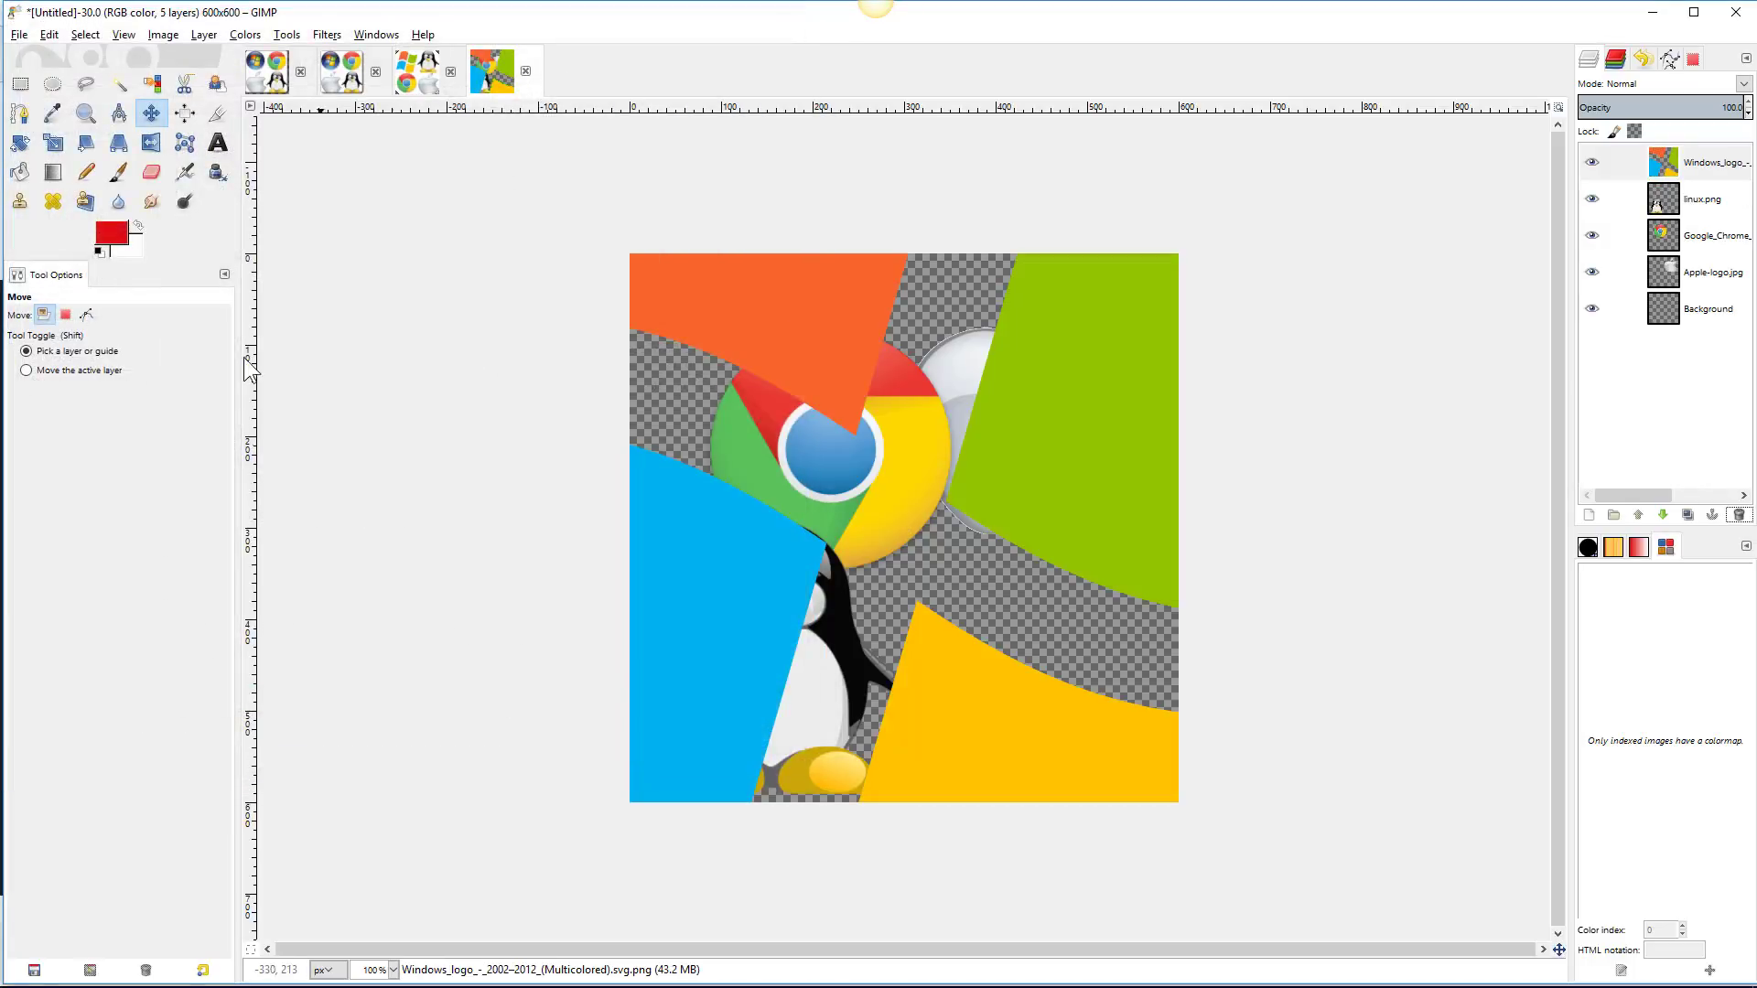
Scale the newly loaded Windows logo layer to 300 × 300 px.
click(53, 143)
click(1068, 404)
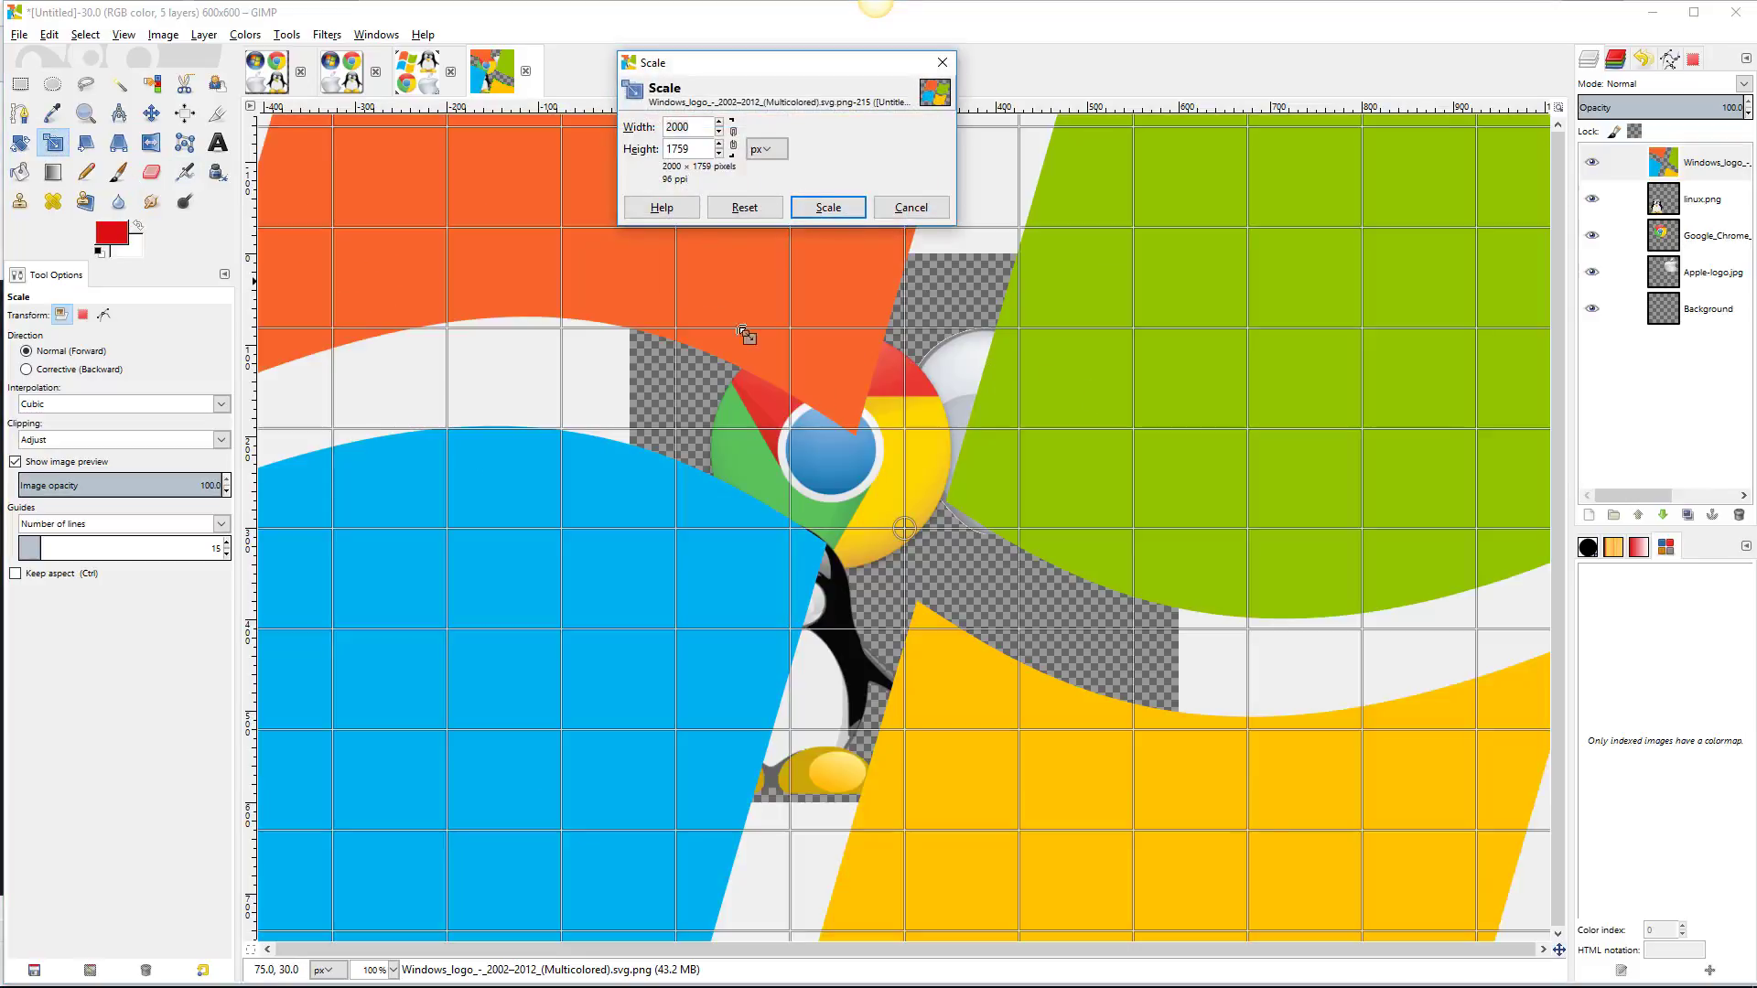
drag(887, 432, 855, 384)
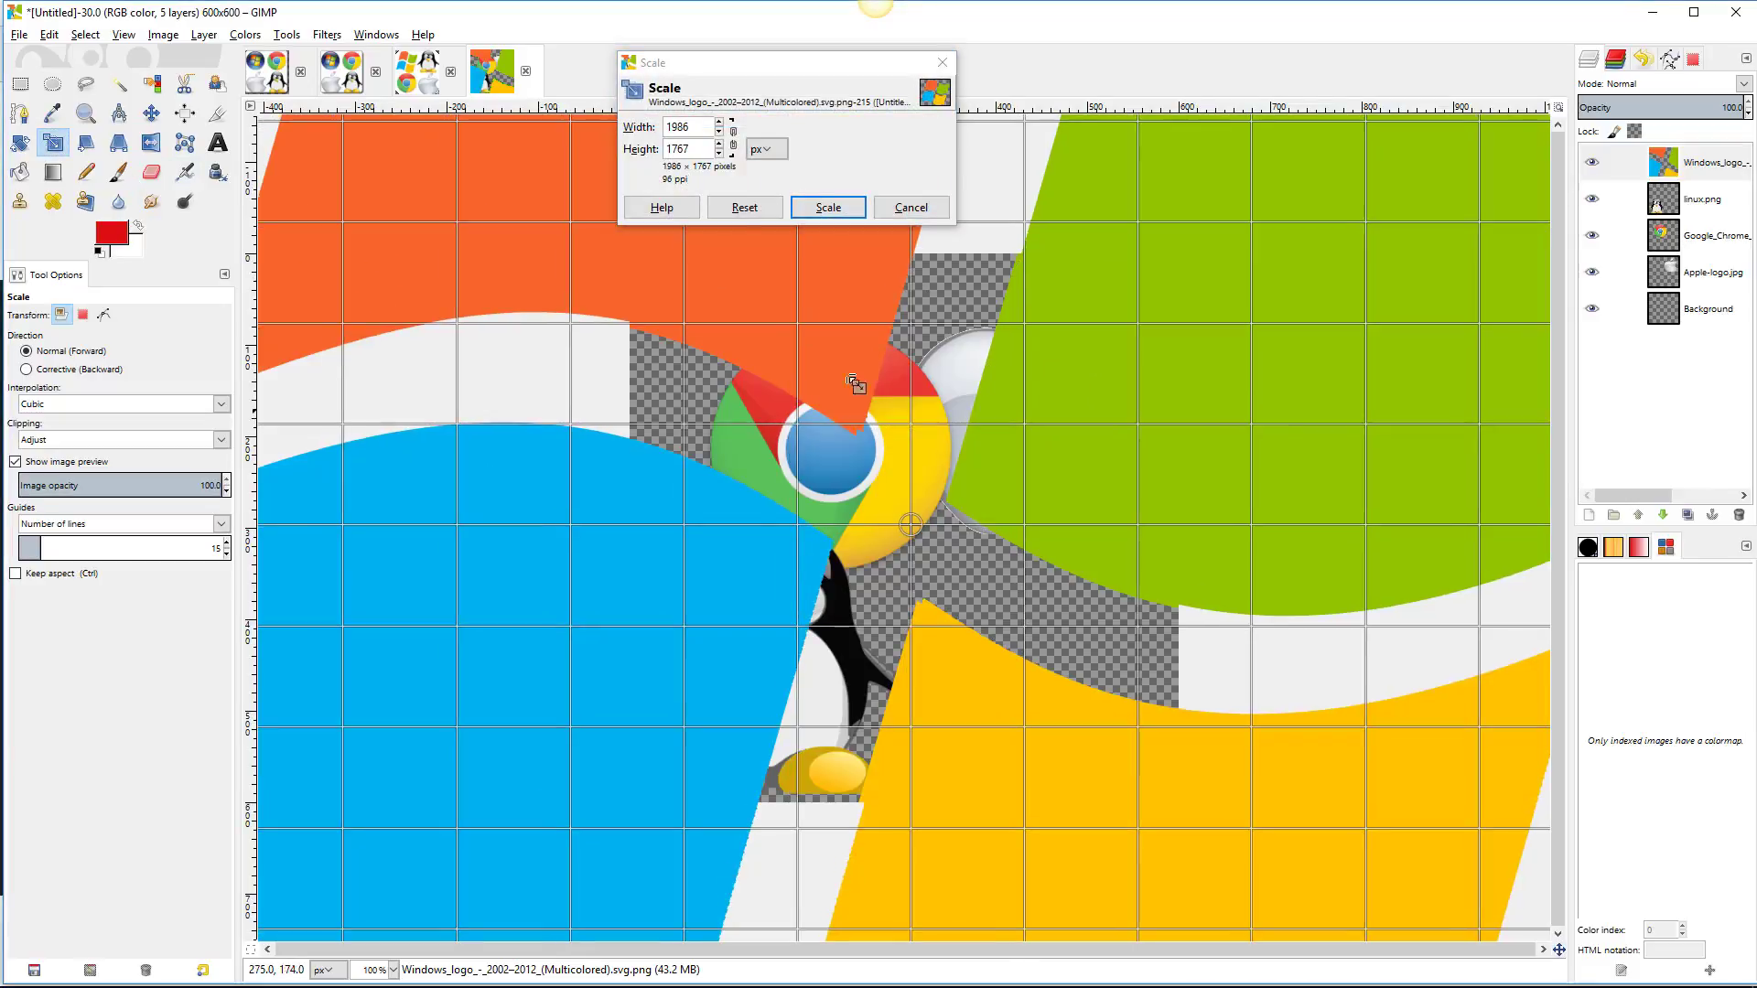
click(677, 127)
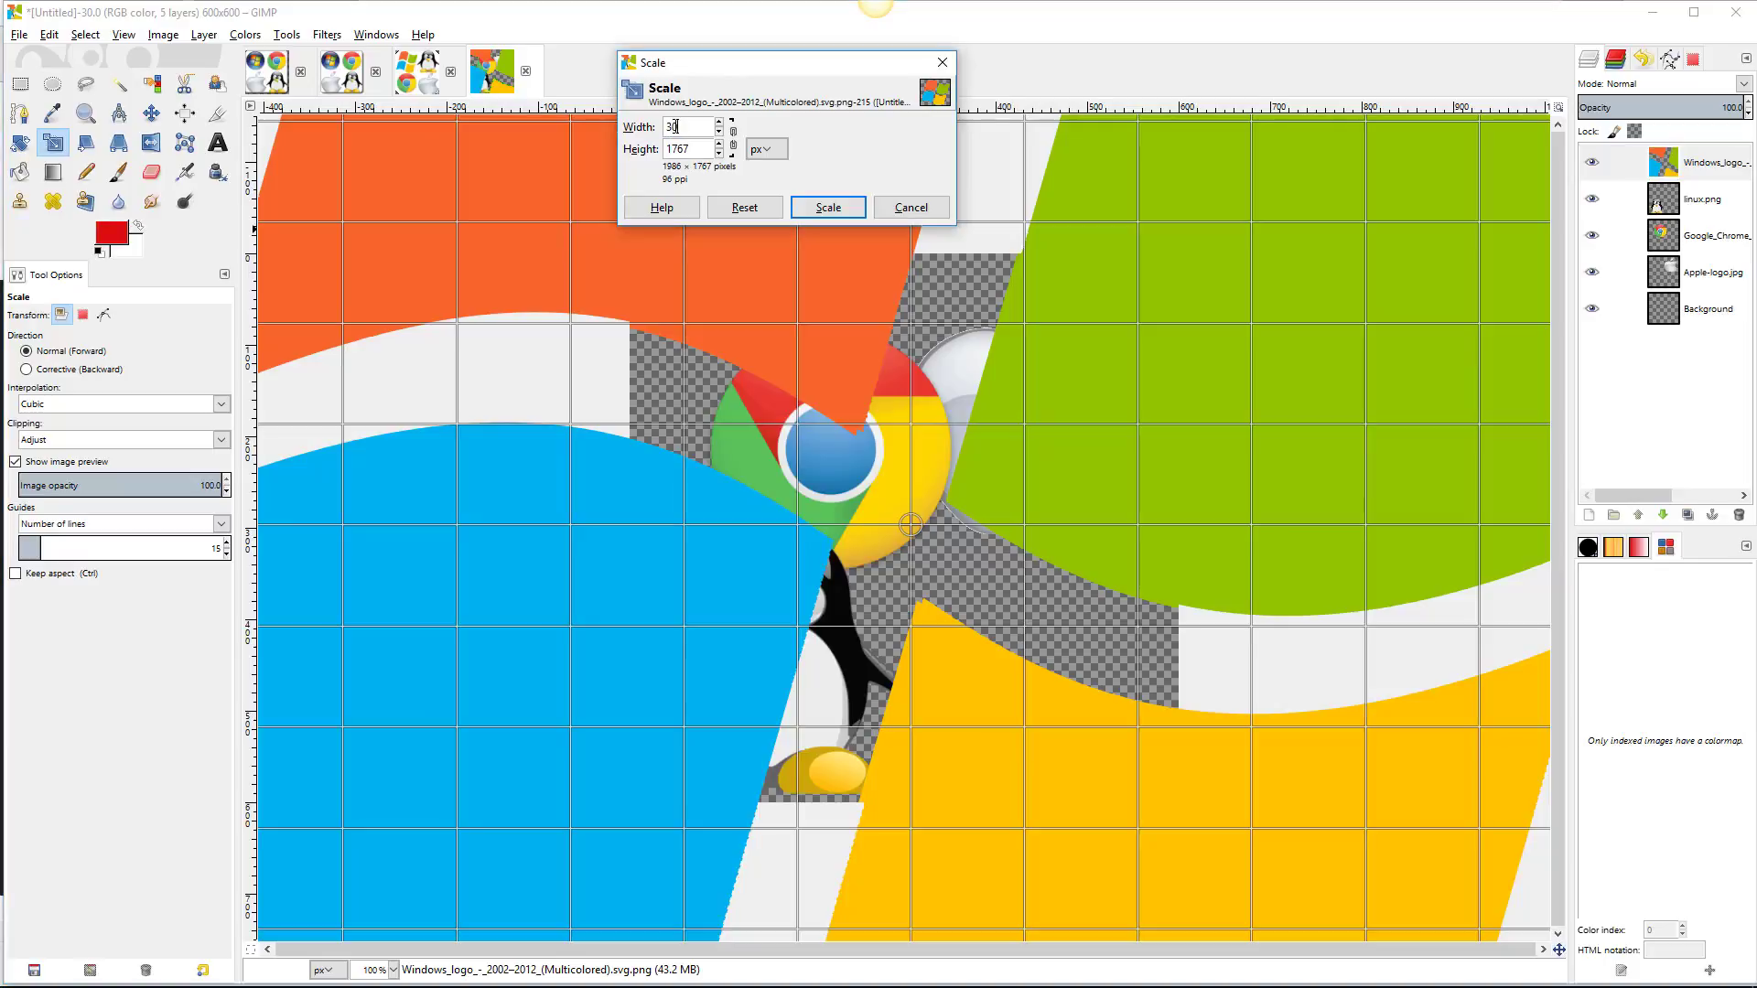
click(688, 147)
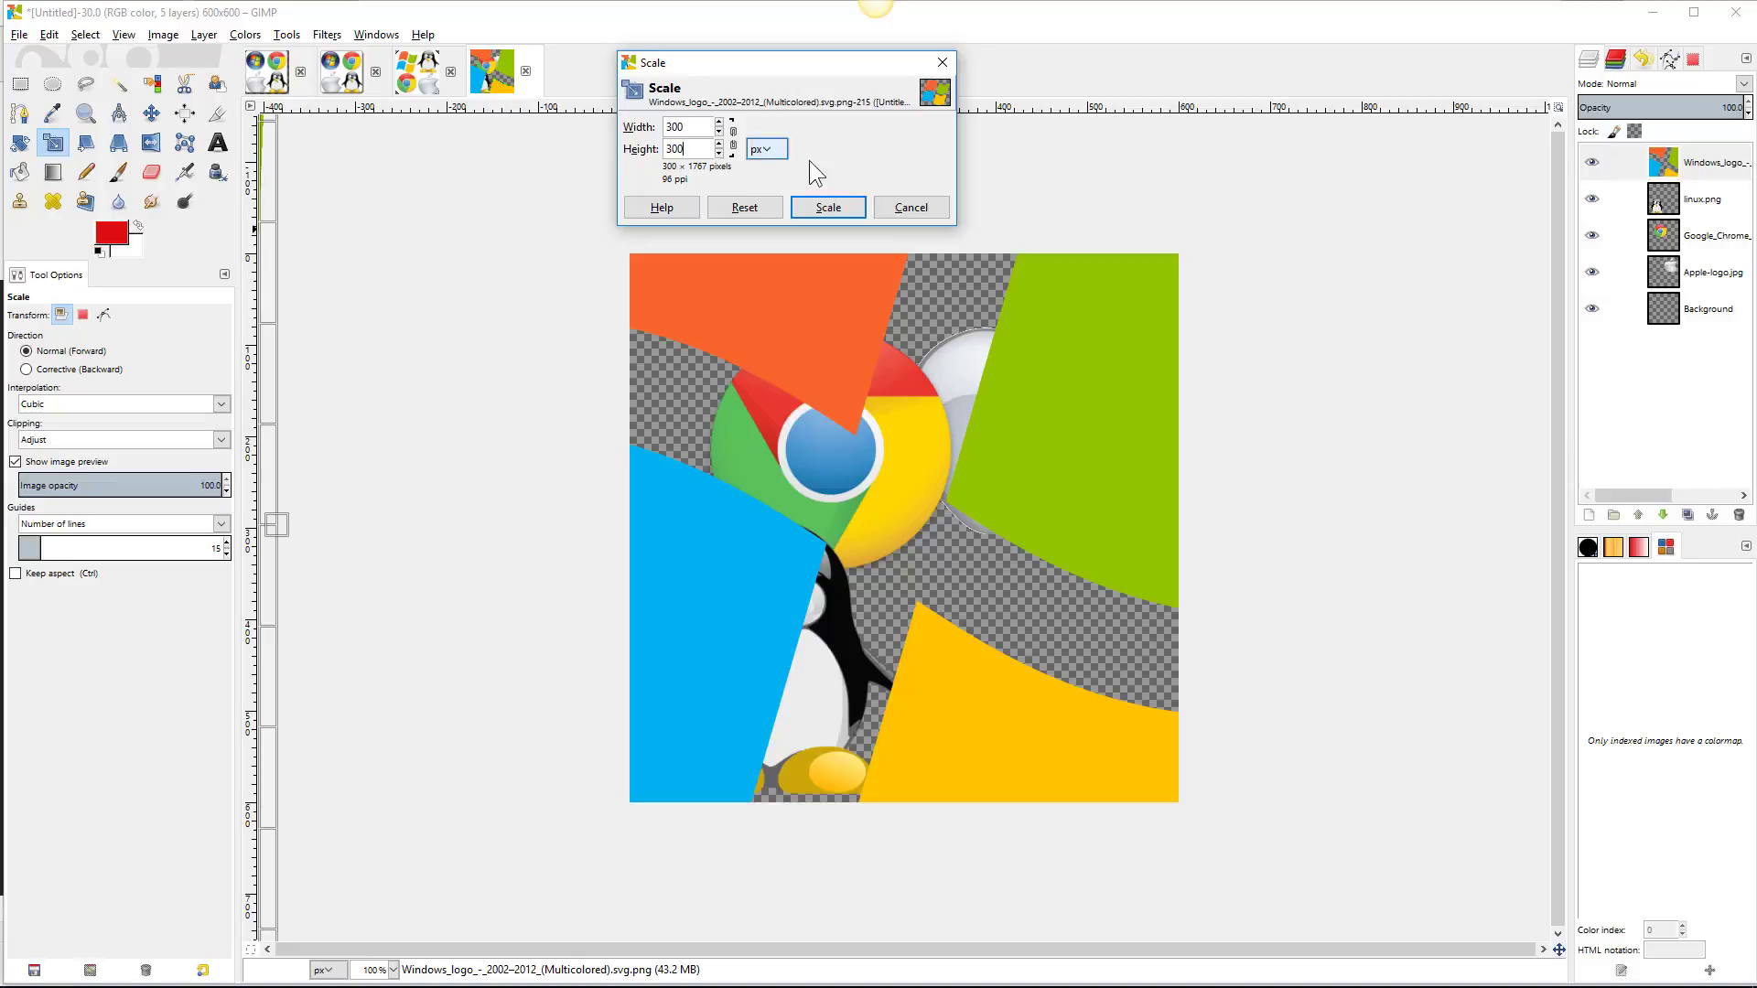
click(842, 213)
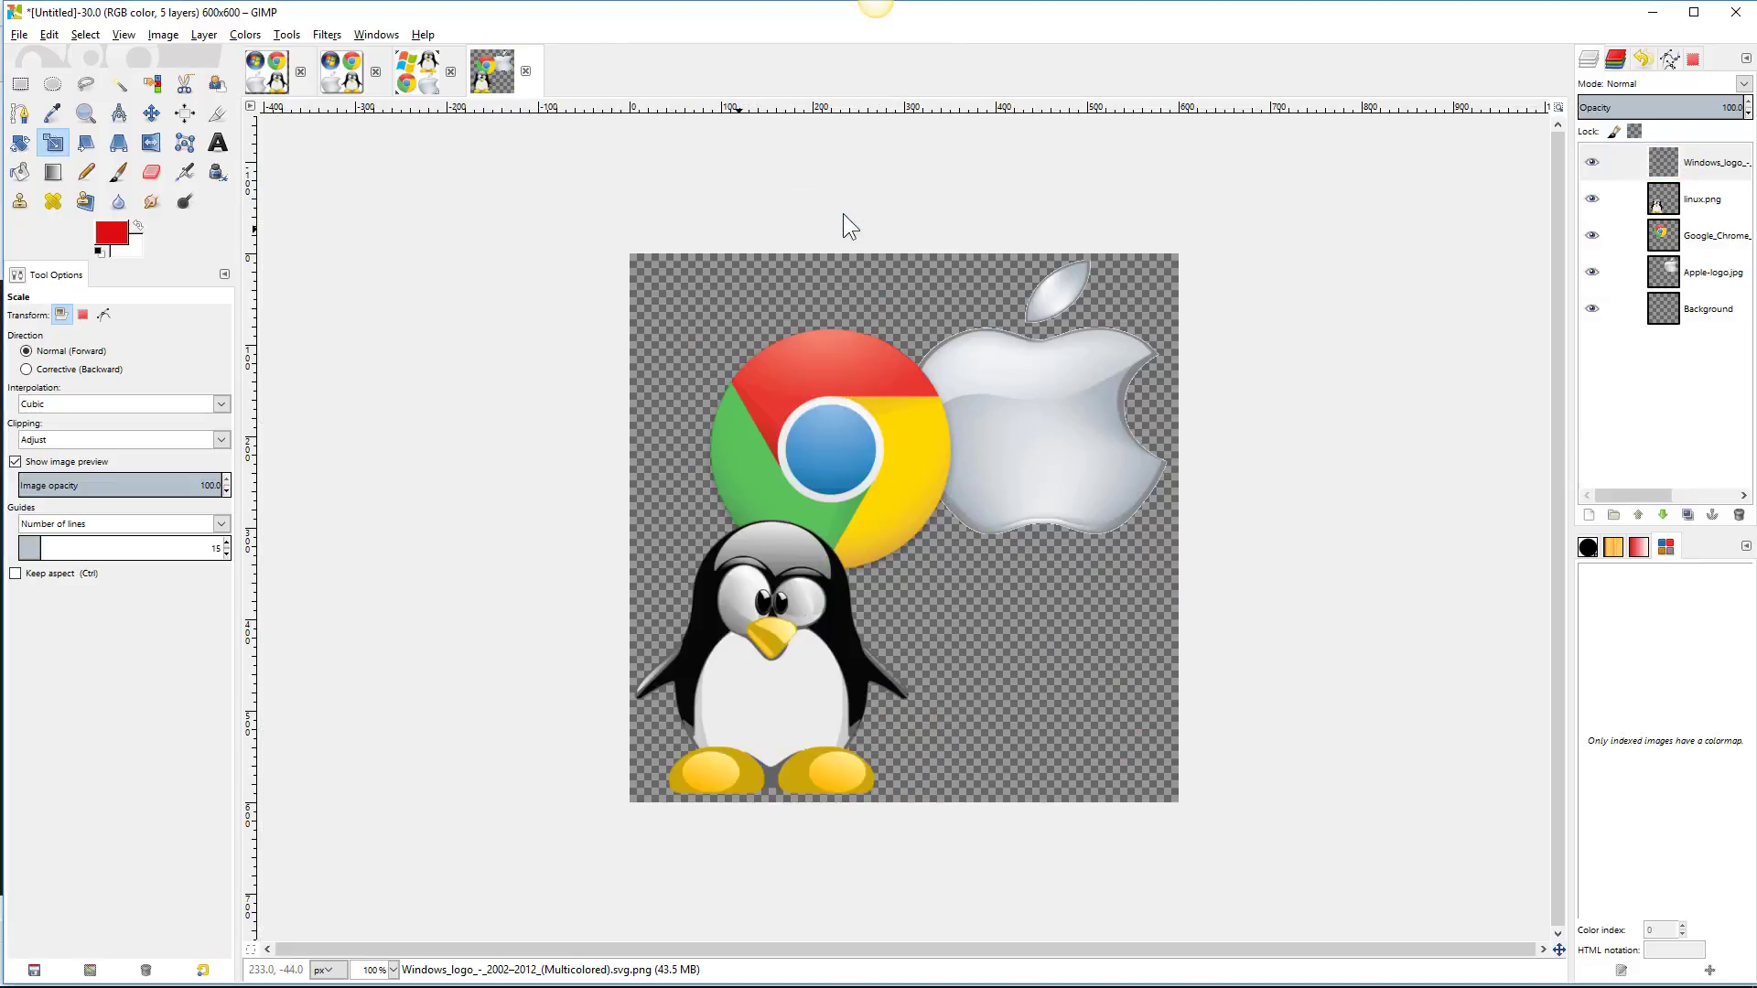
Move the scaled Windows logo layer from outside the canvas into its lower-right quarter.
ctrl+scroll(814, 419, down, 2)
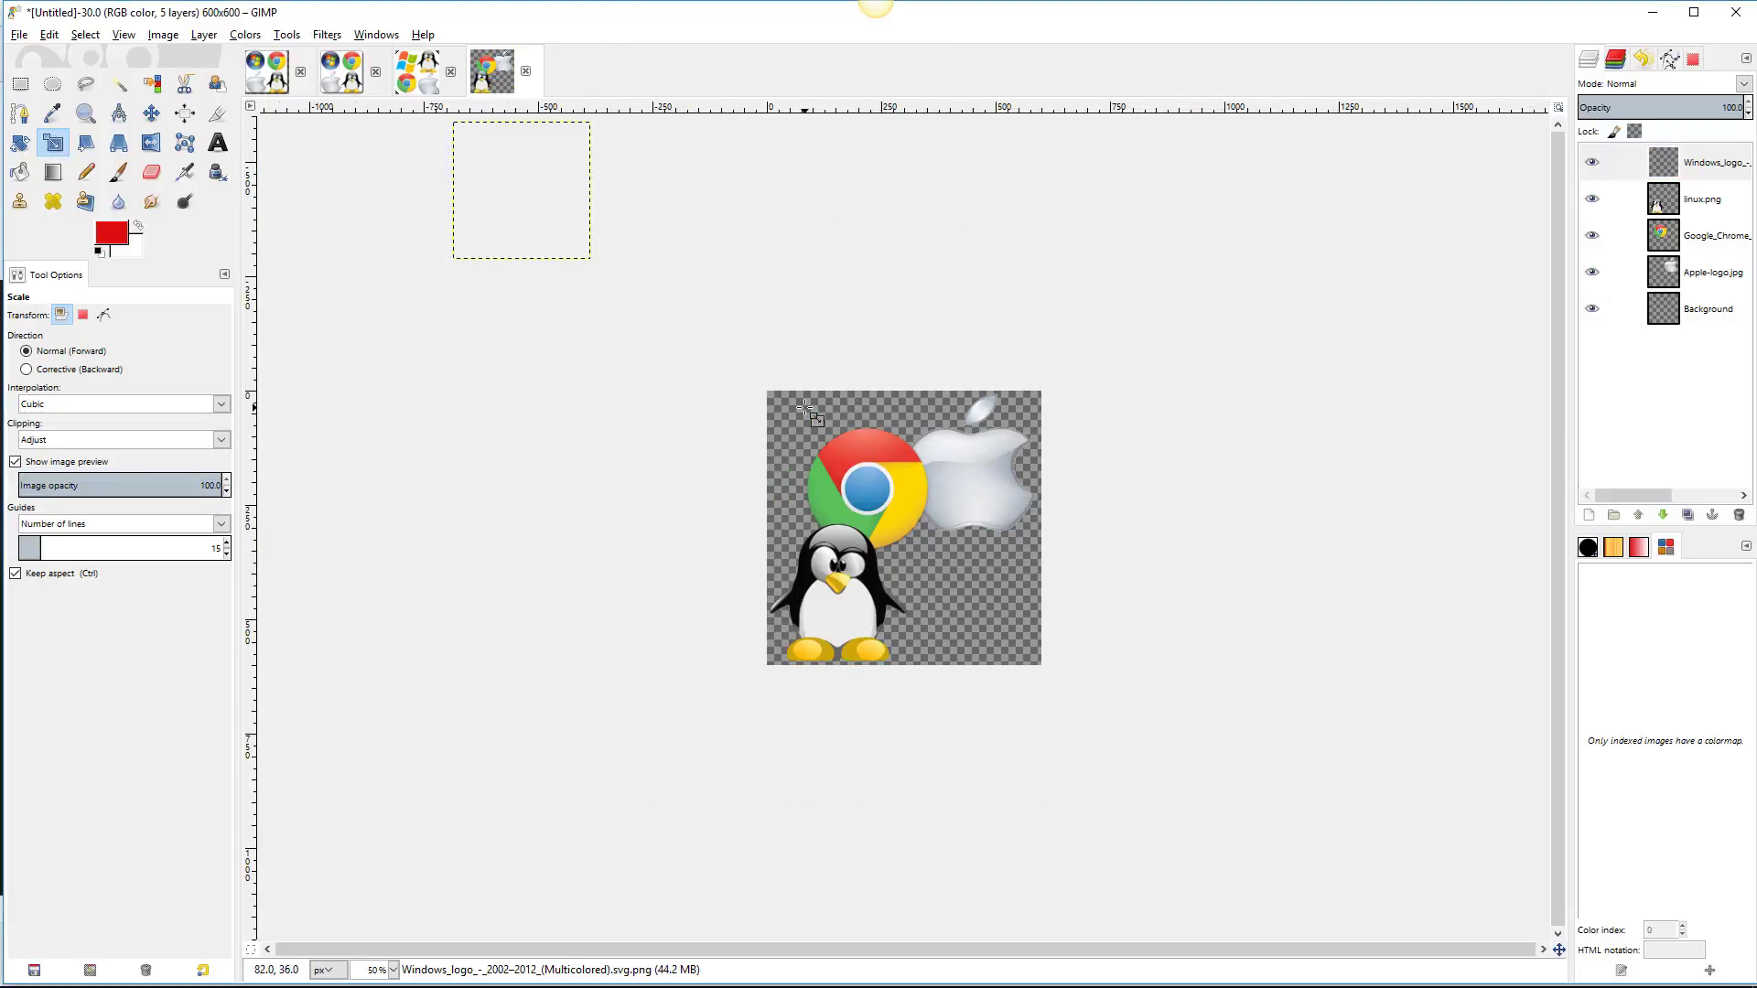
click(151, 112)
drag(522, 204, 964, 597)
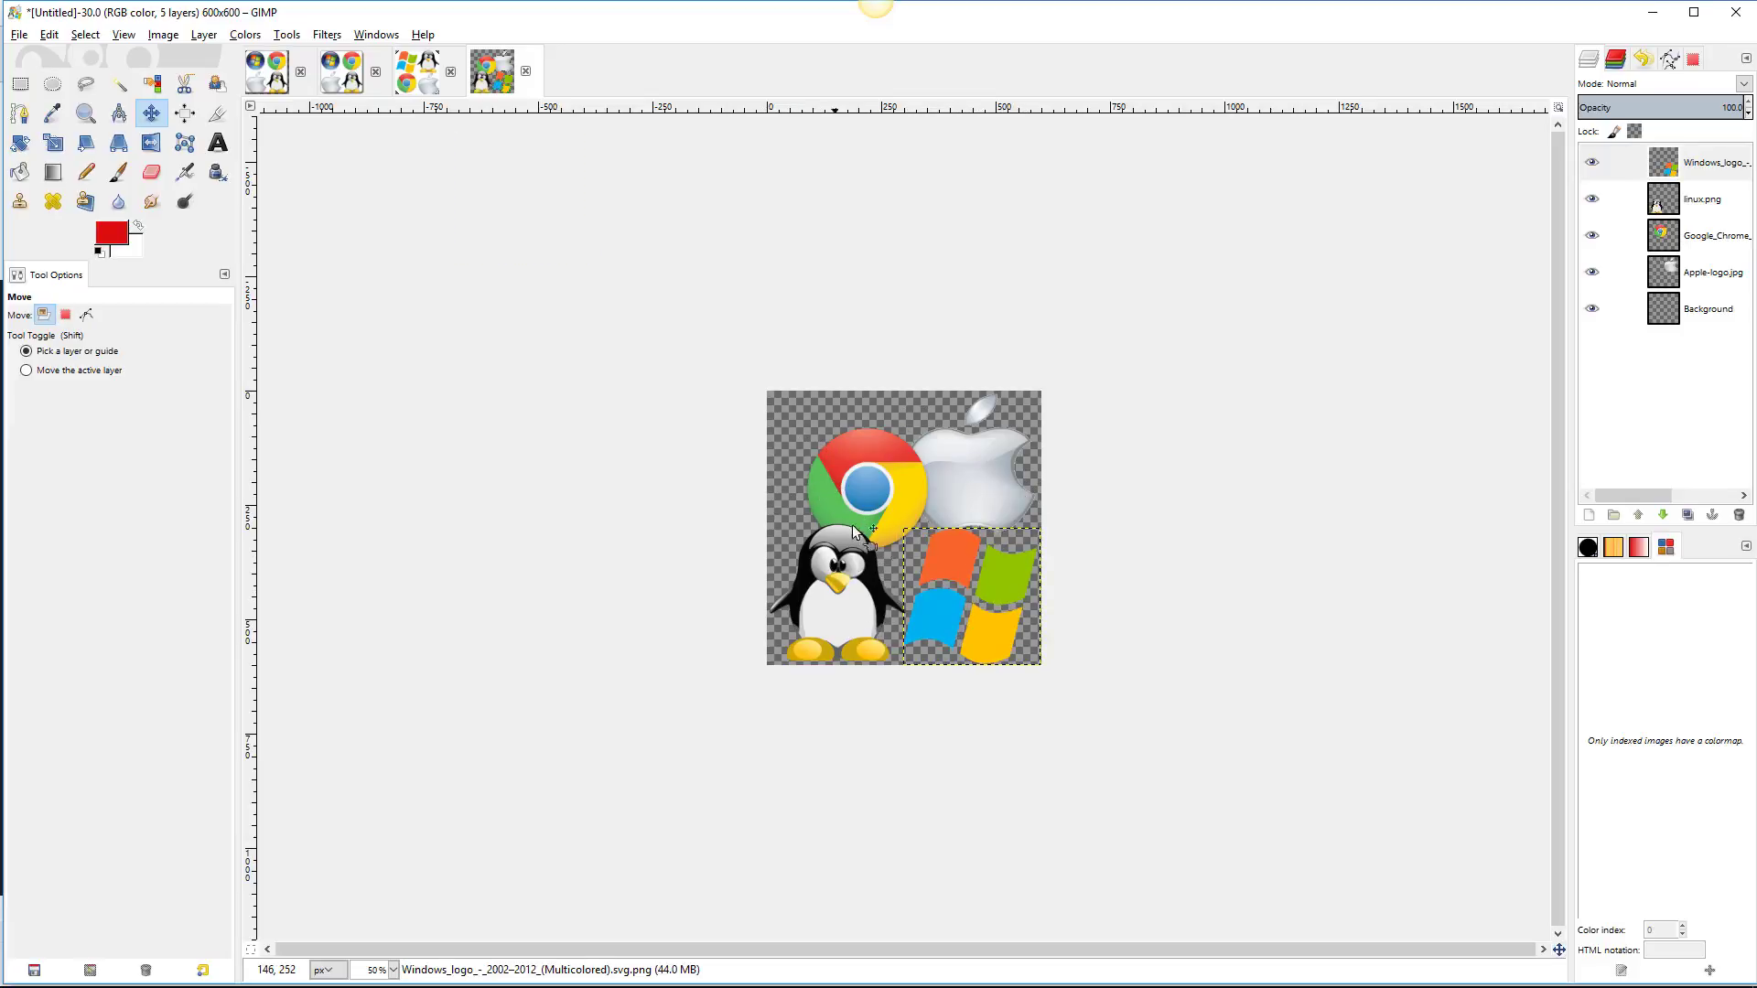
Try fitting the canvas to the layers with the Windows logo outside it, undo the resize, and return the logo to the lower-right quarter.
drag(958, 558, 609, 267)
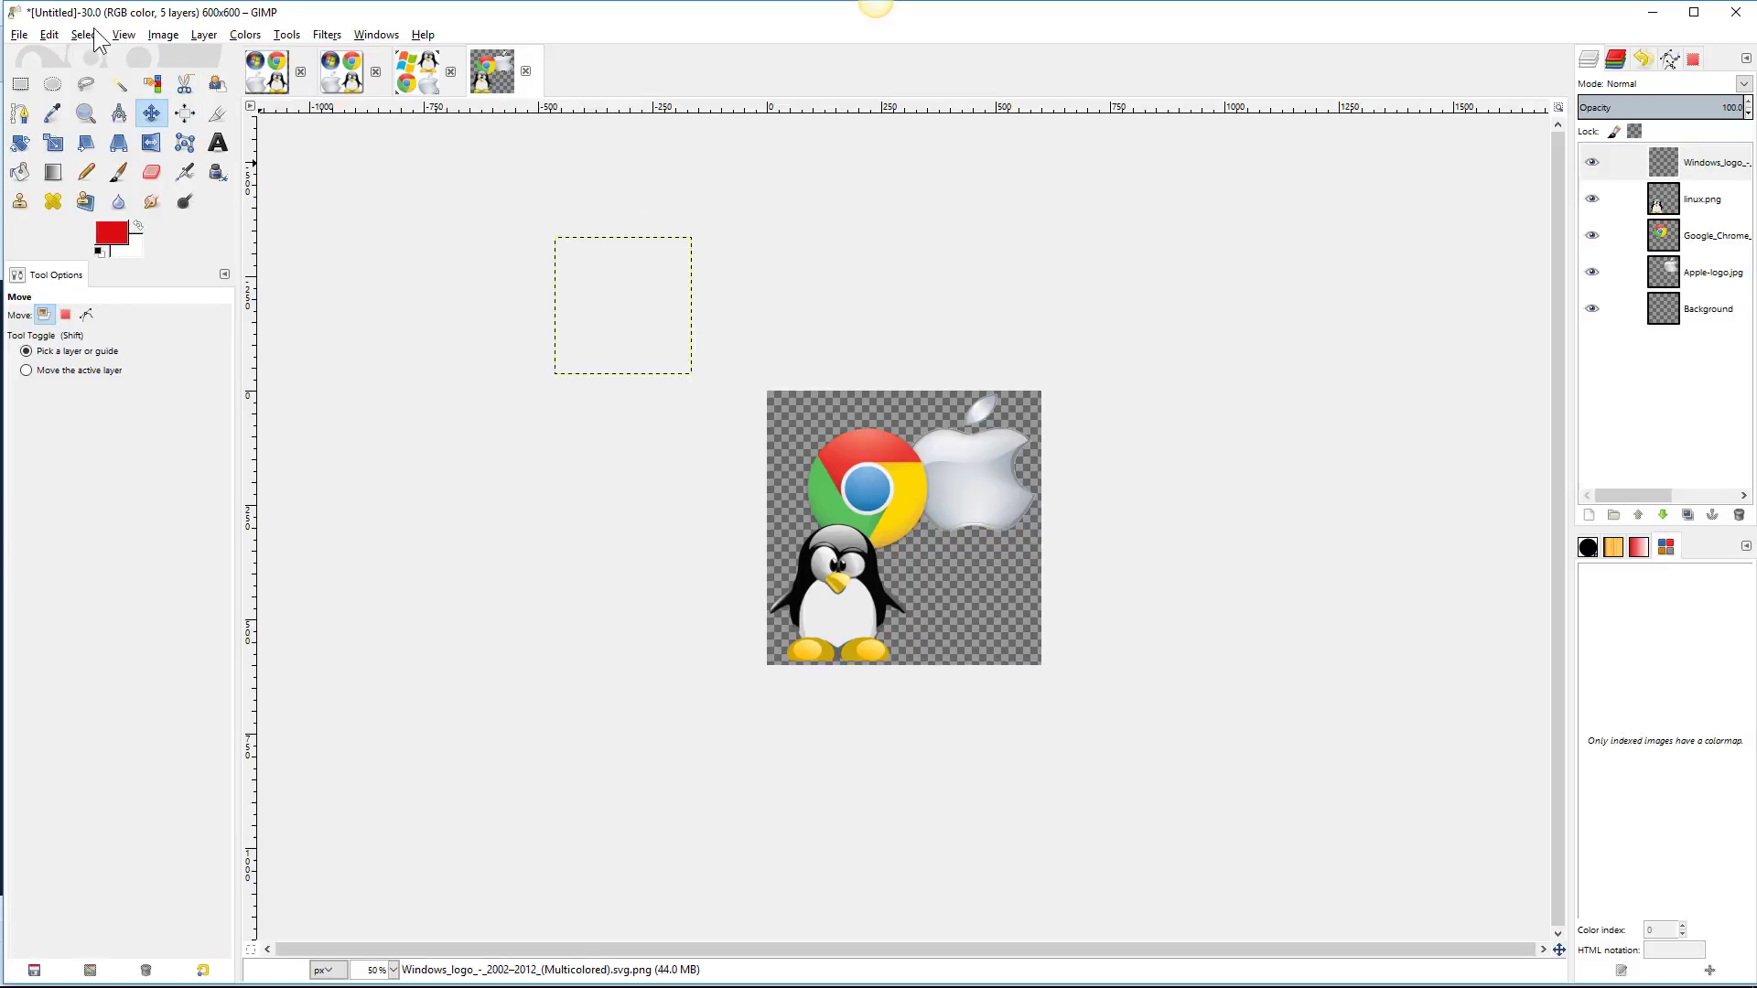
click(163, 34)
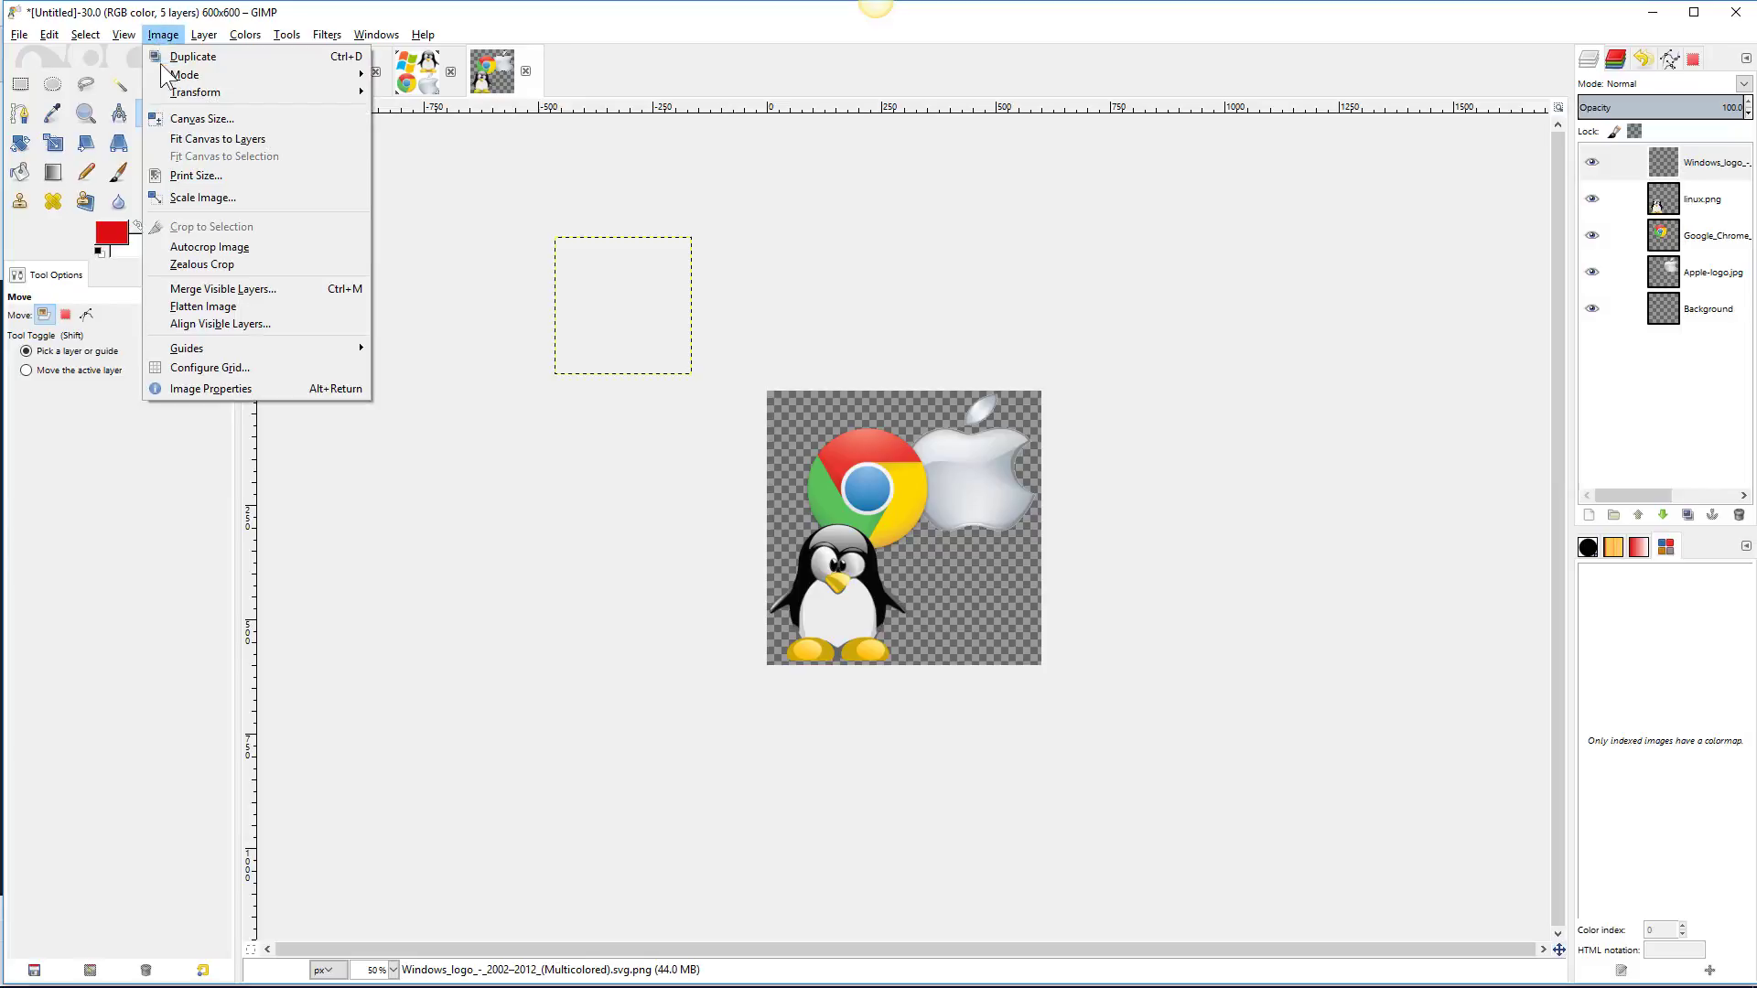
click(199, 141)
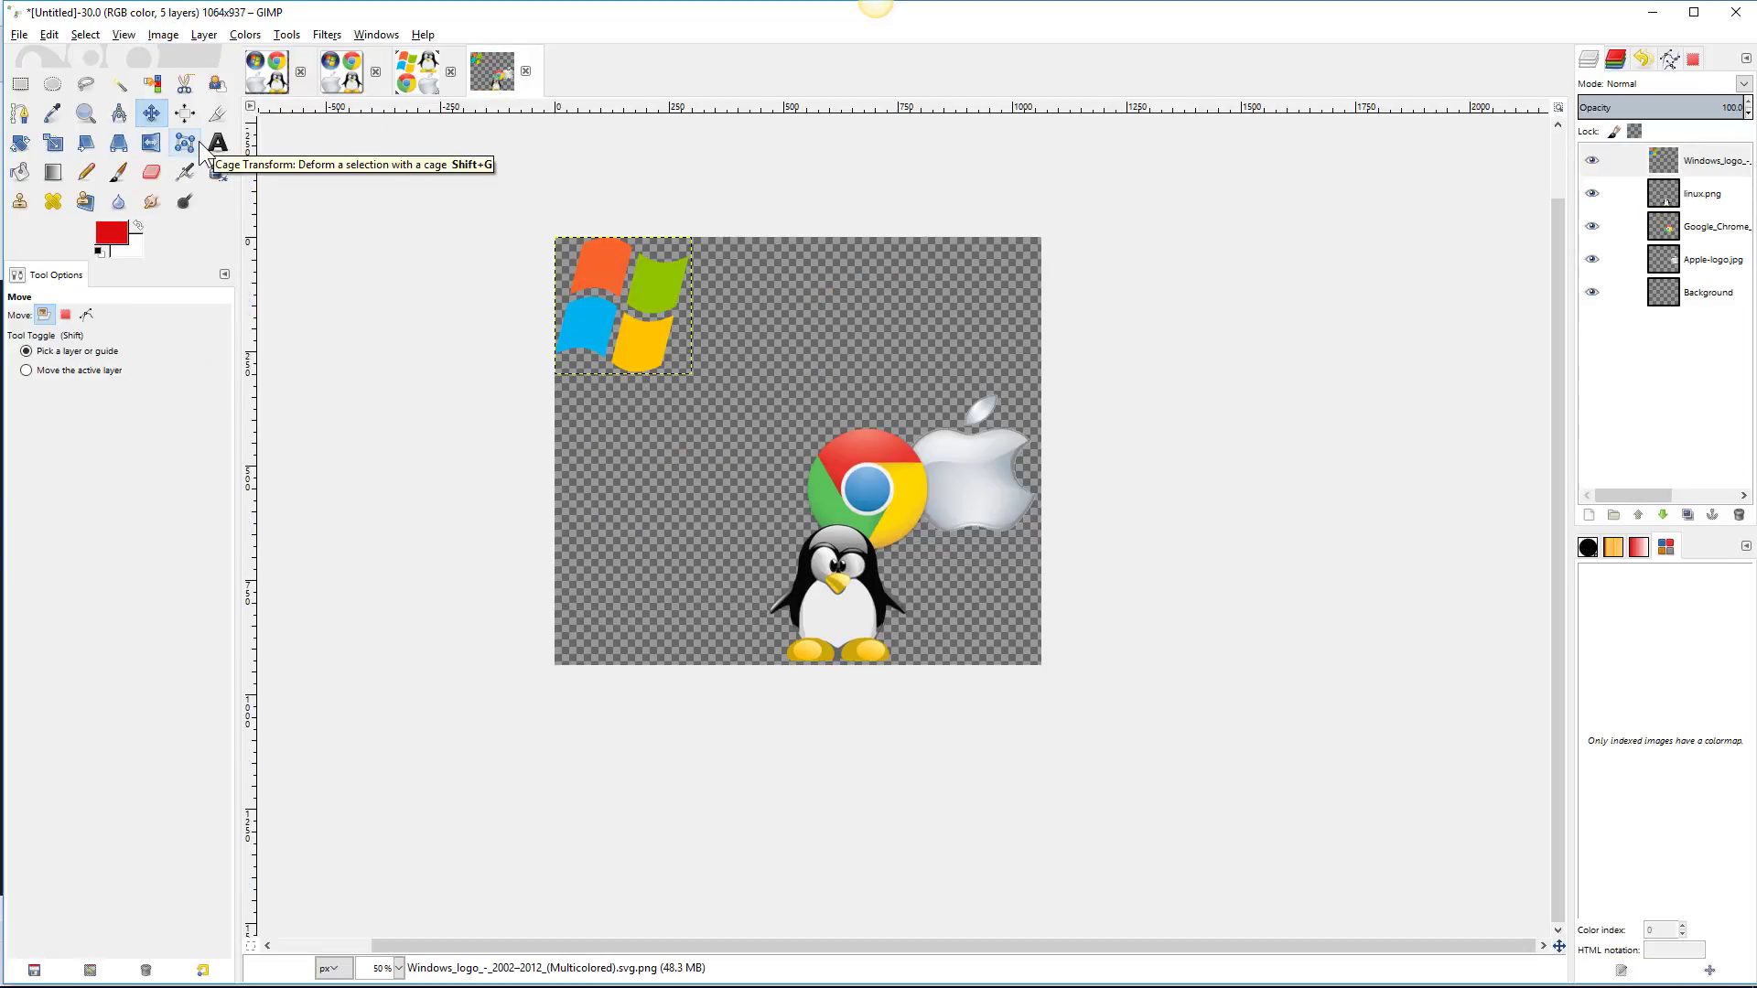
key(ctrl+z)
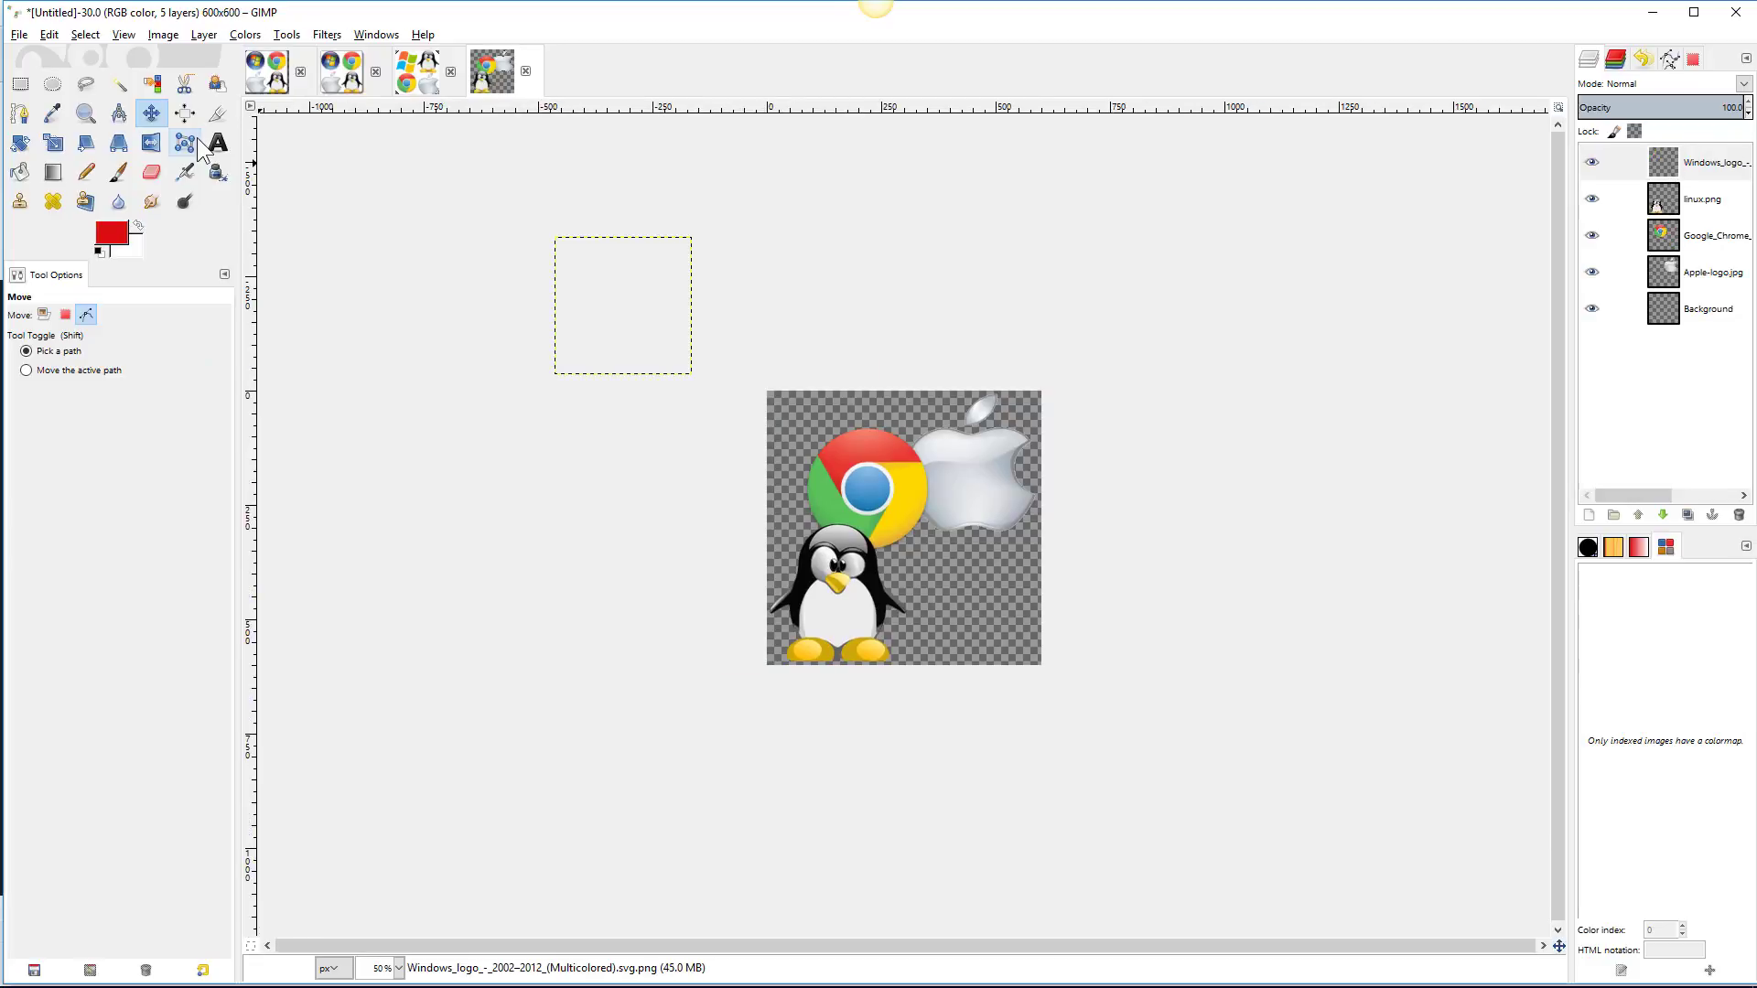
drag(587, 313, 928, 591)
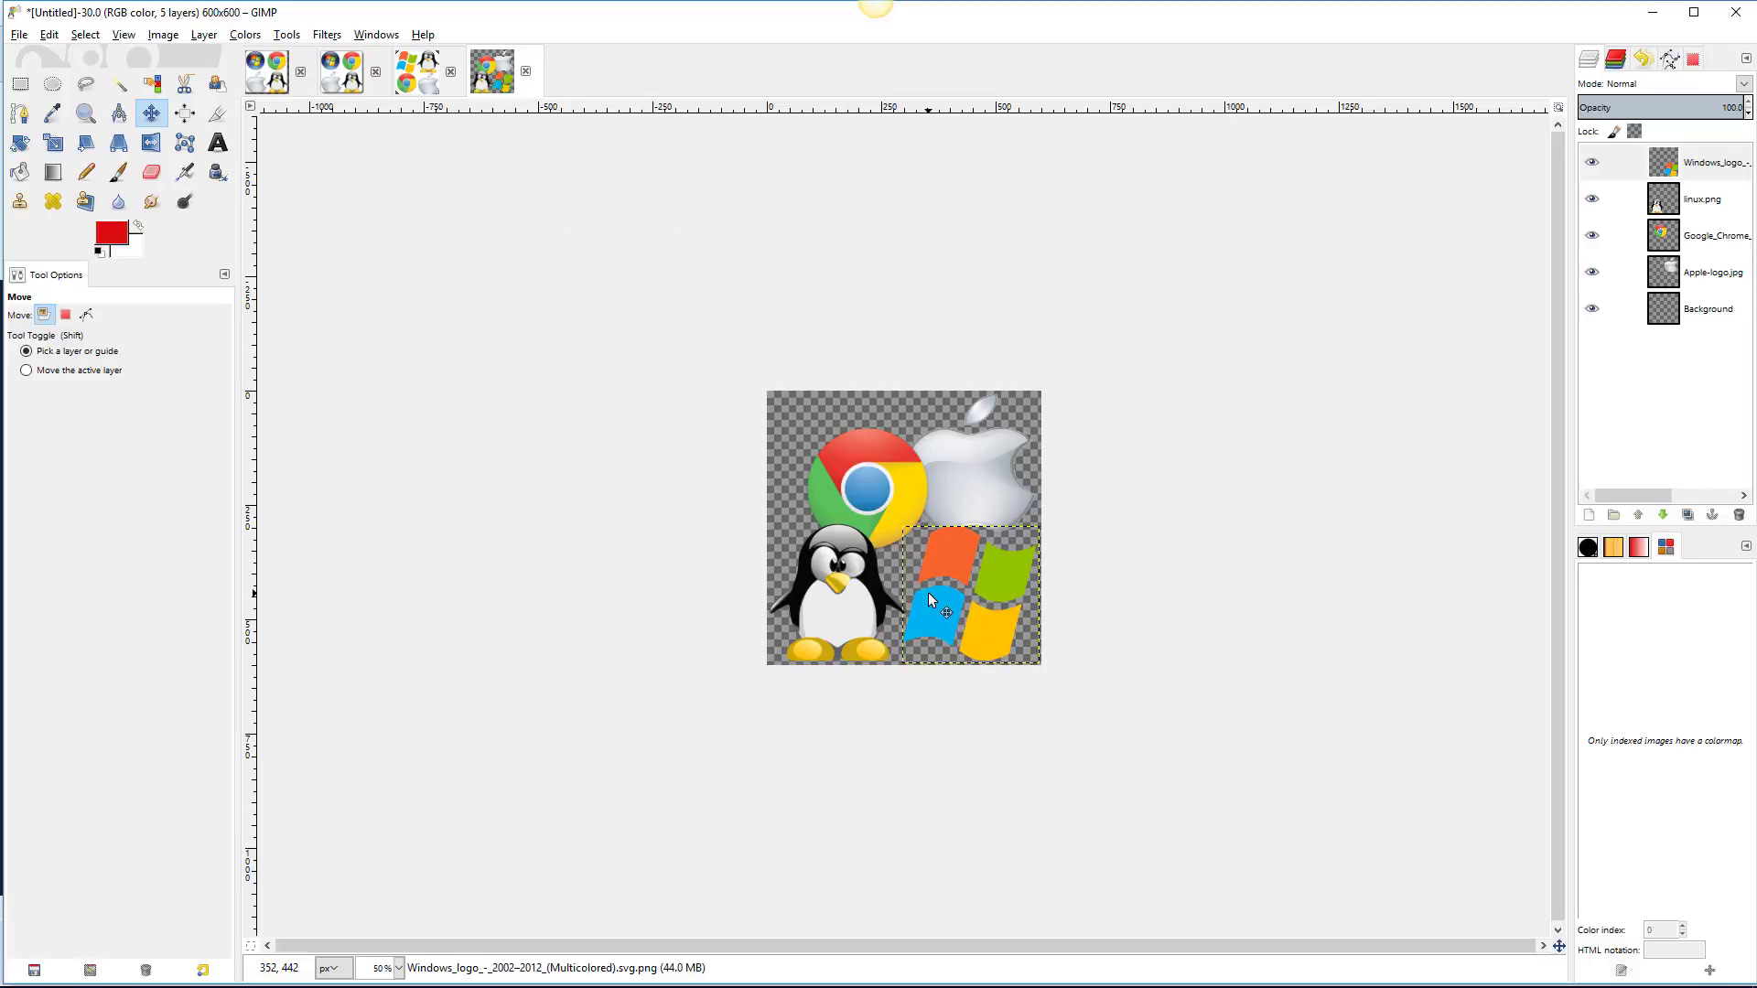
Move the Chrome logo into the canvas's upper-left quarter and nudge the Apple logo upward in the upper-right quarter.
drag(882, 492, 859, 472)
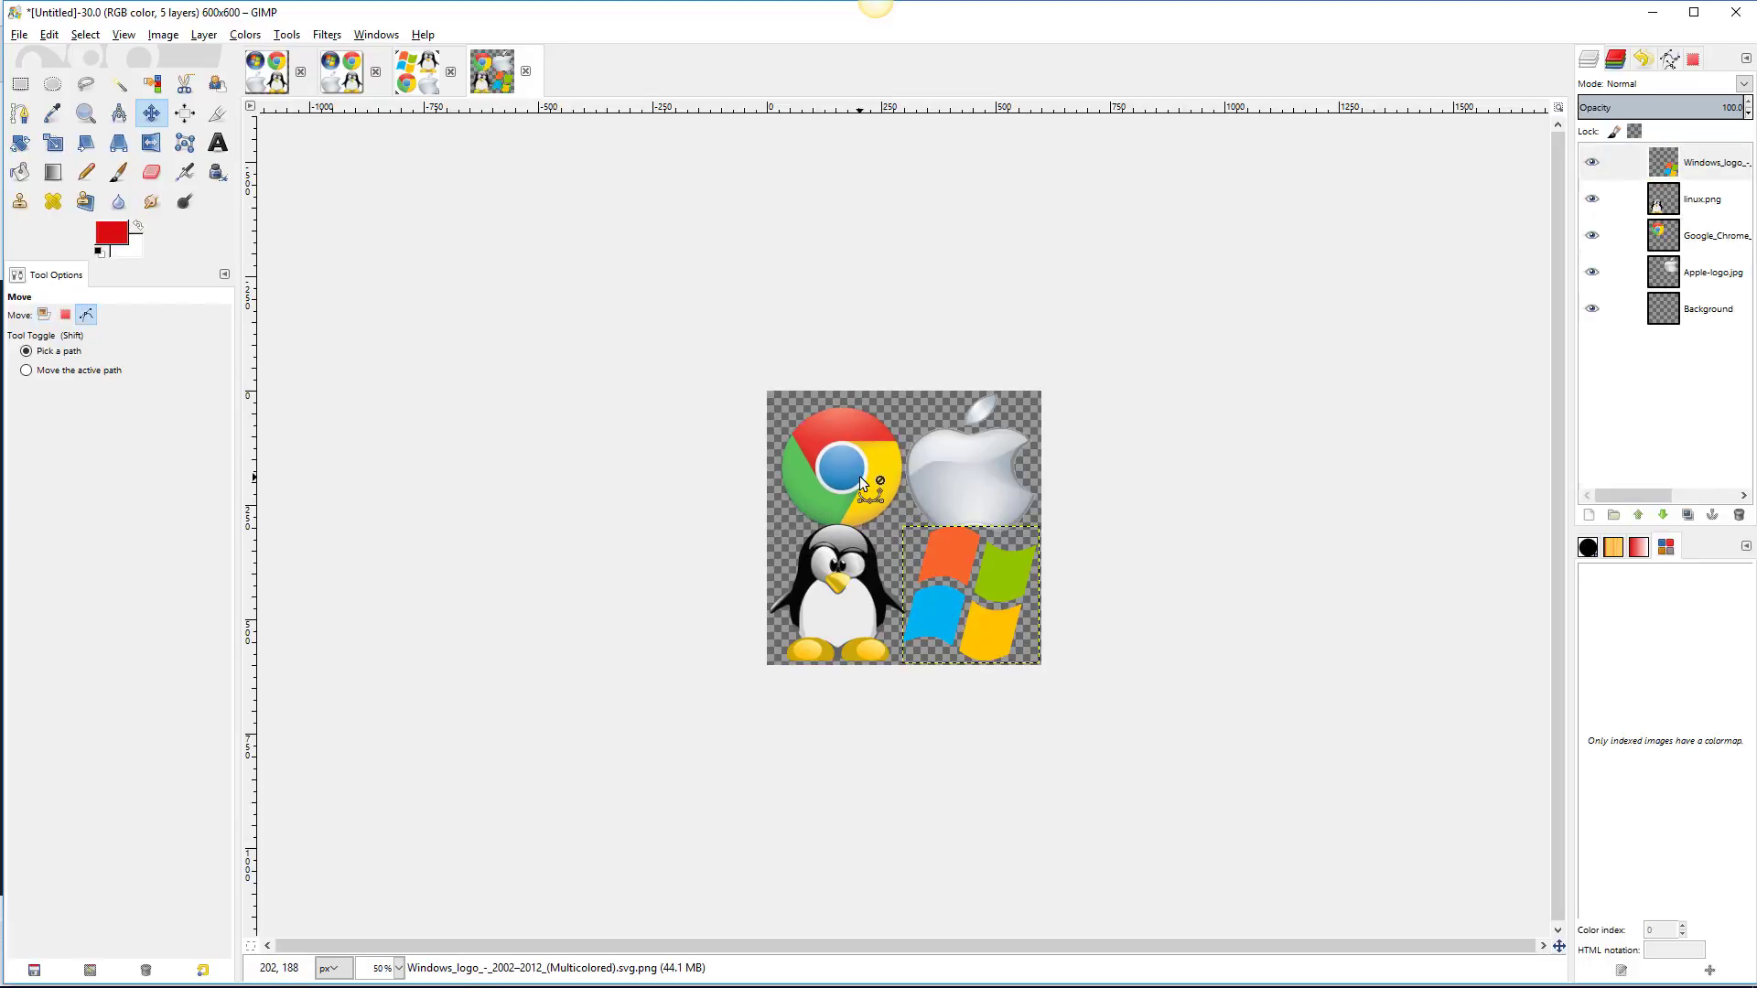
scroll(858, 472, up, 3)
mouse_move(798, 366)
mouse_down()
mouse_move(770, 332)
mouse_move(777, 347)
mouse_up()
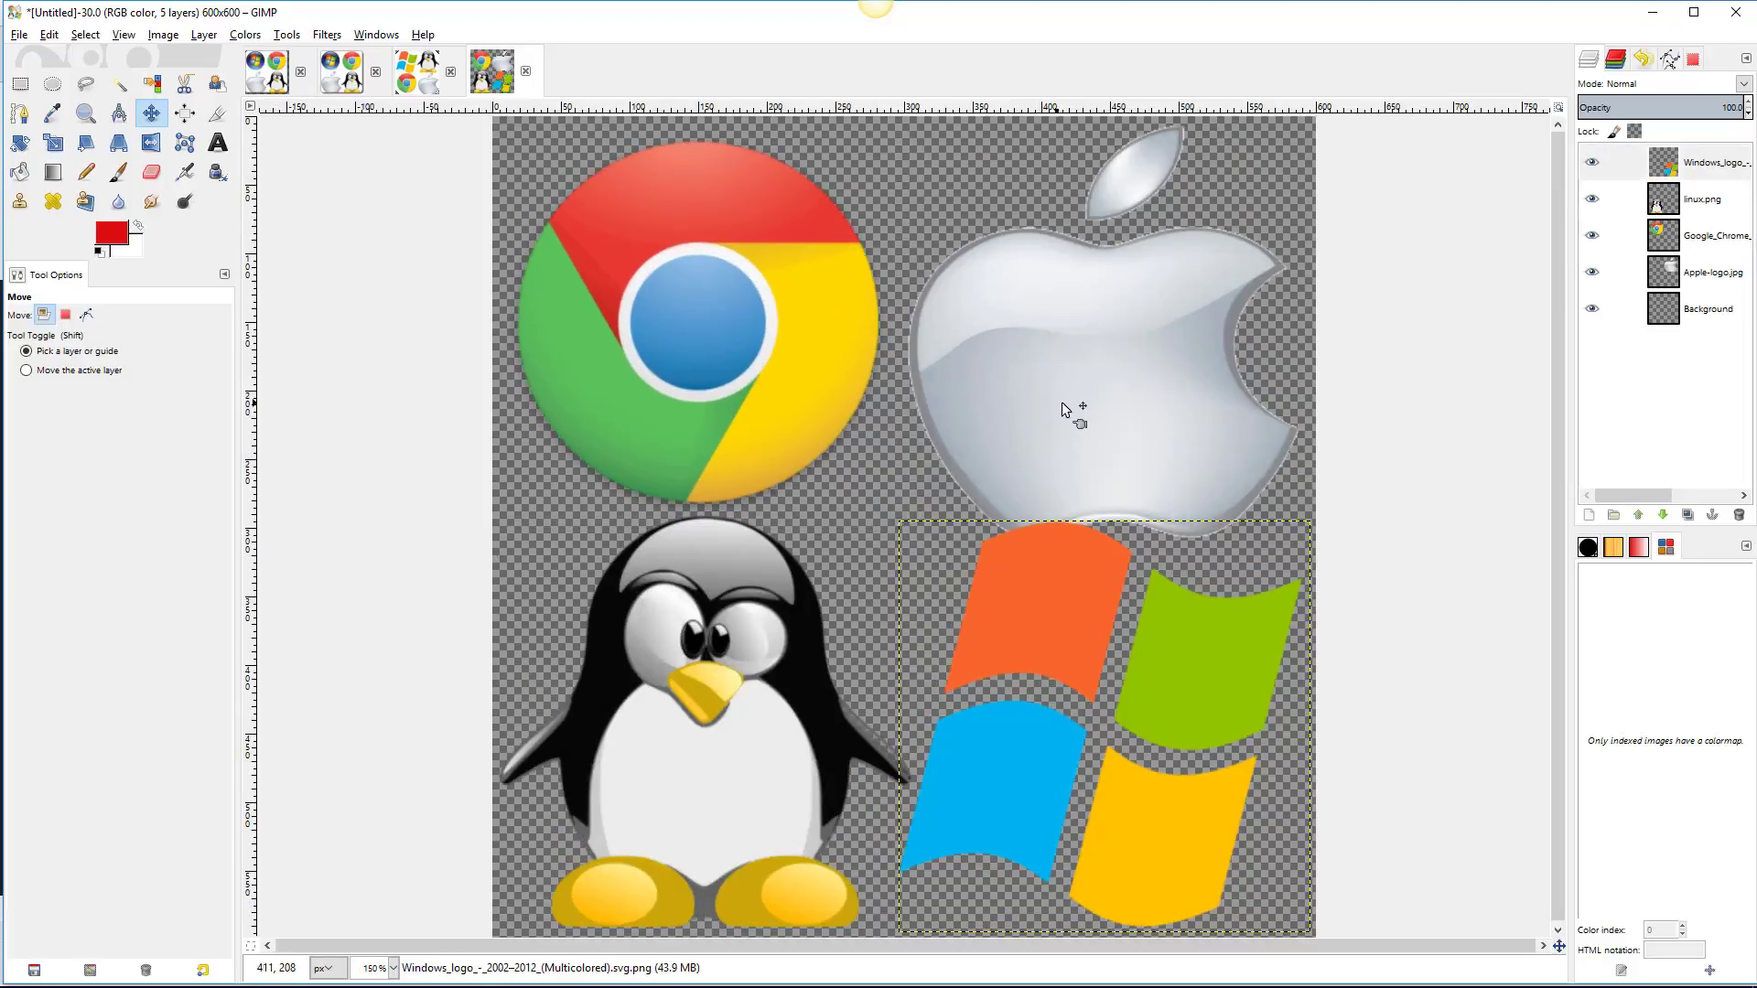
drag(1062, 402, 1067, 377)
key(1)
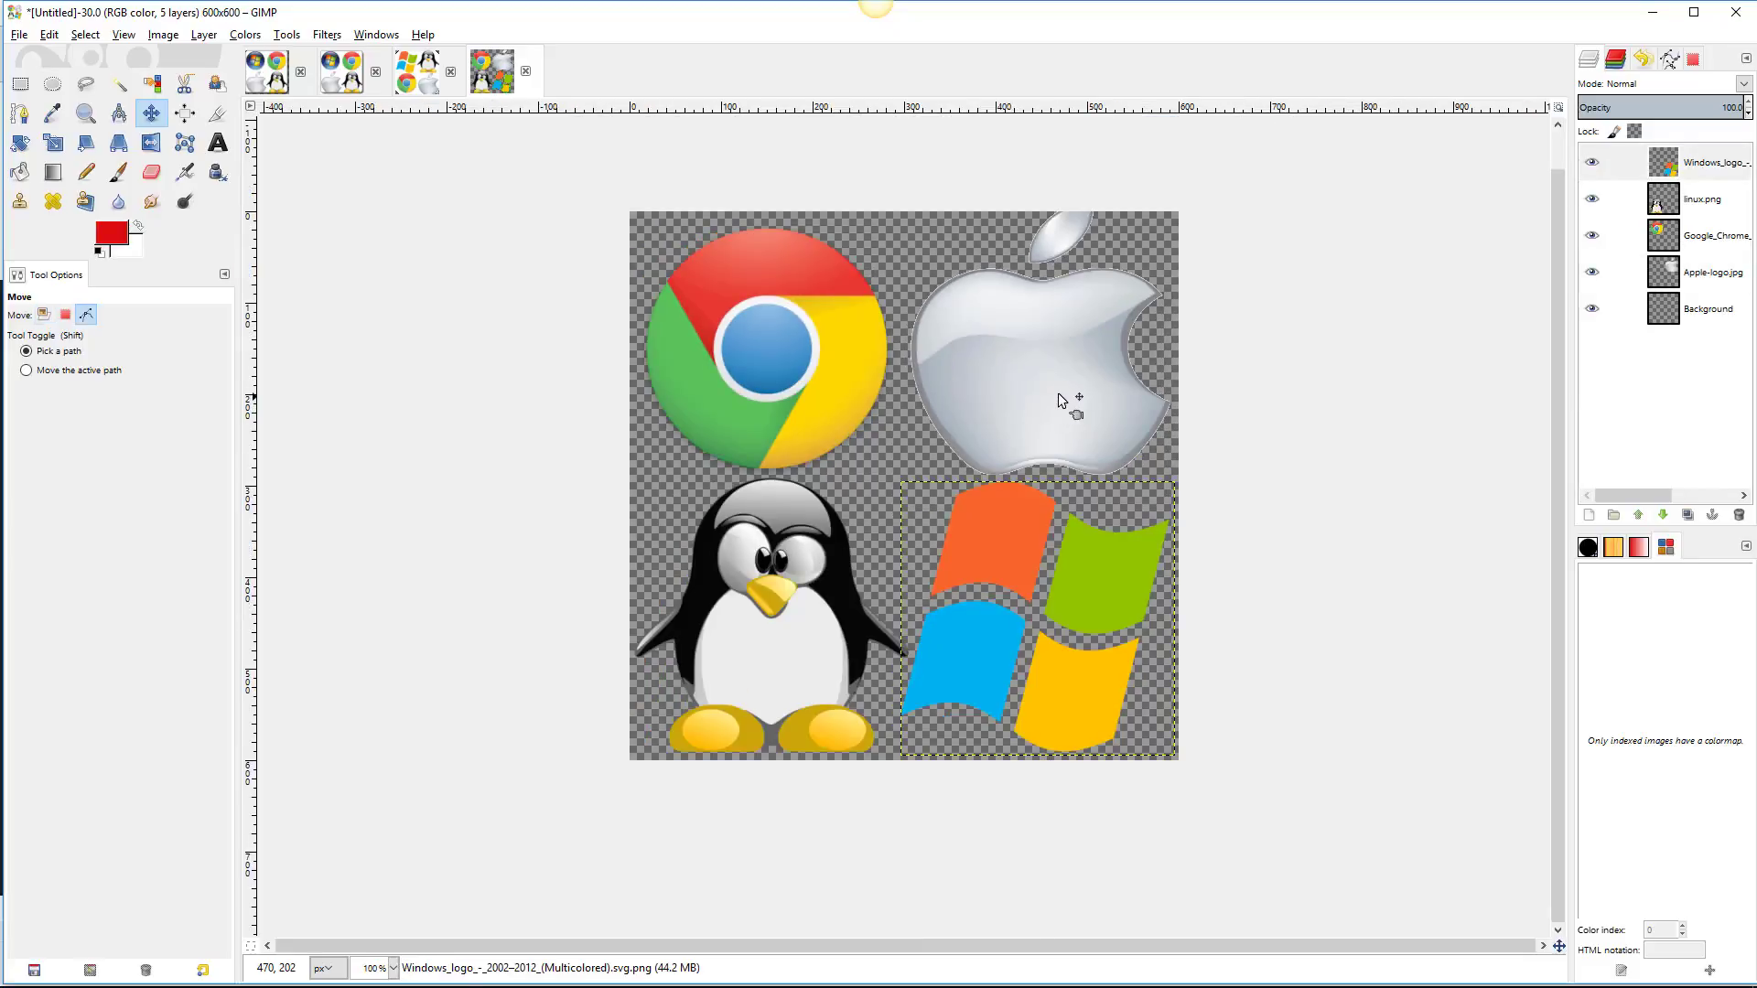
click(1057, 393)
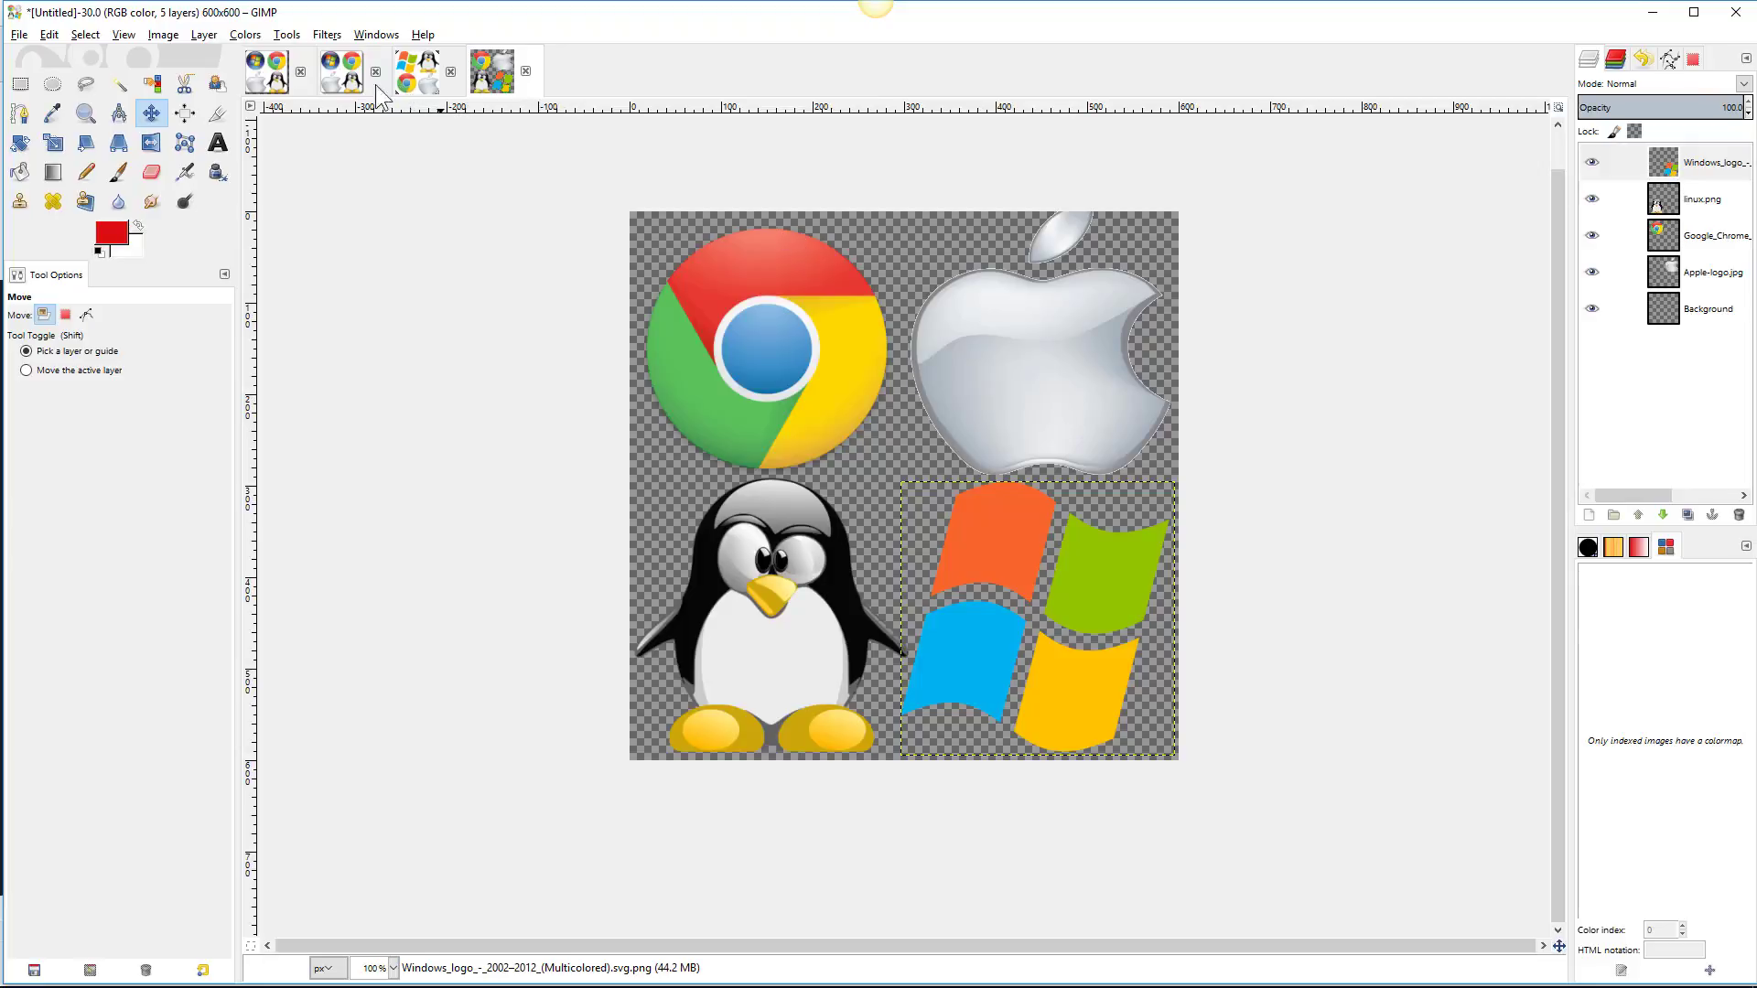
Shrink the Apple logo layer to about 281 × 276 px and reposition it within the canvas's upper-right quarter.
click(54, 143)
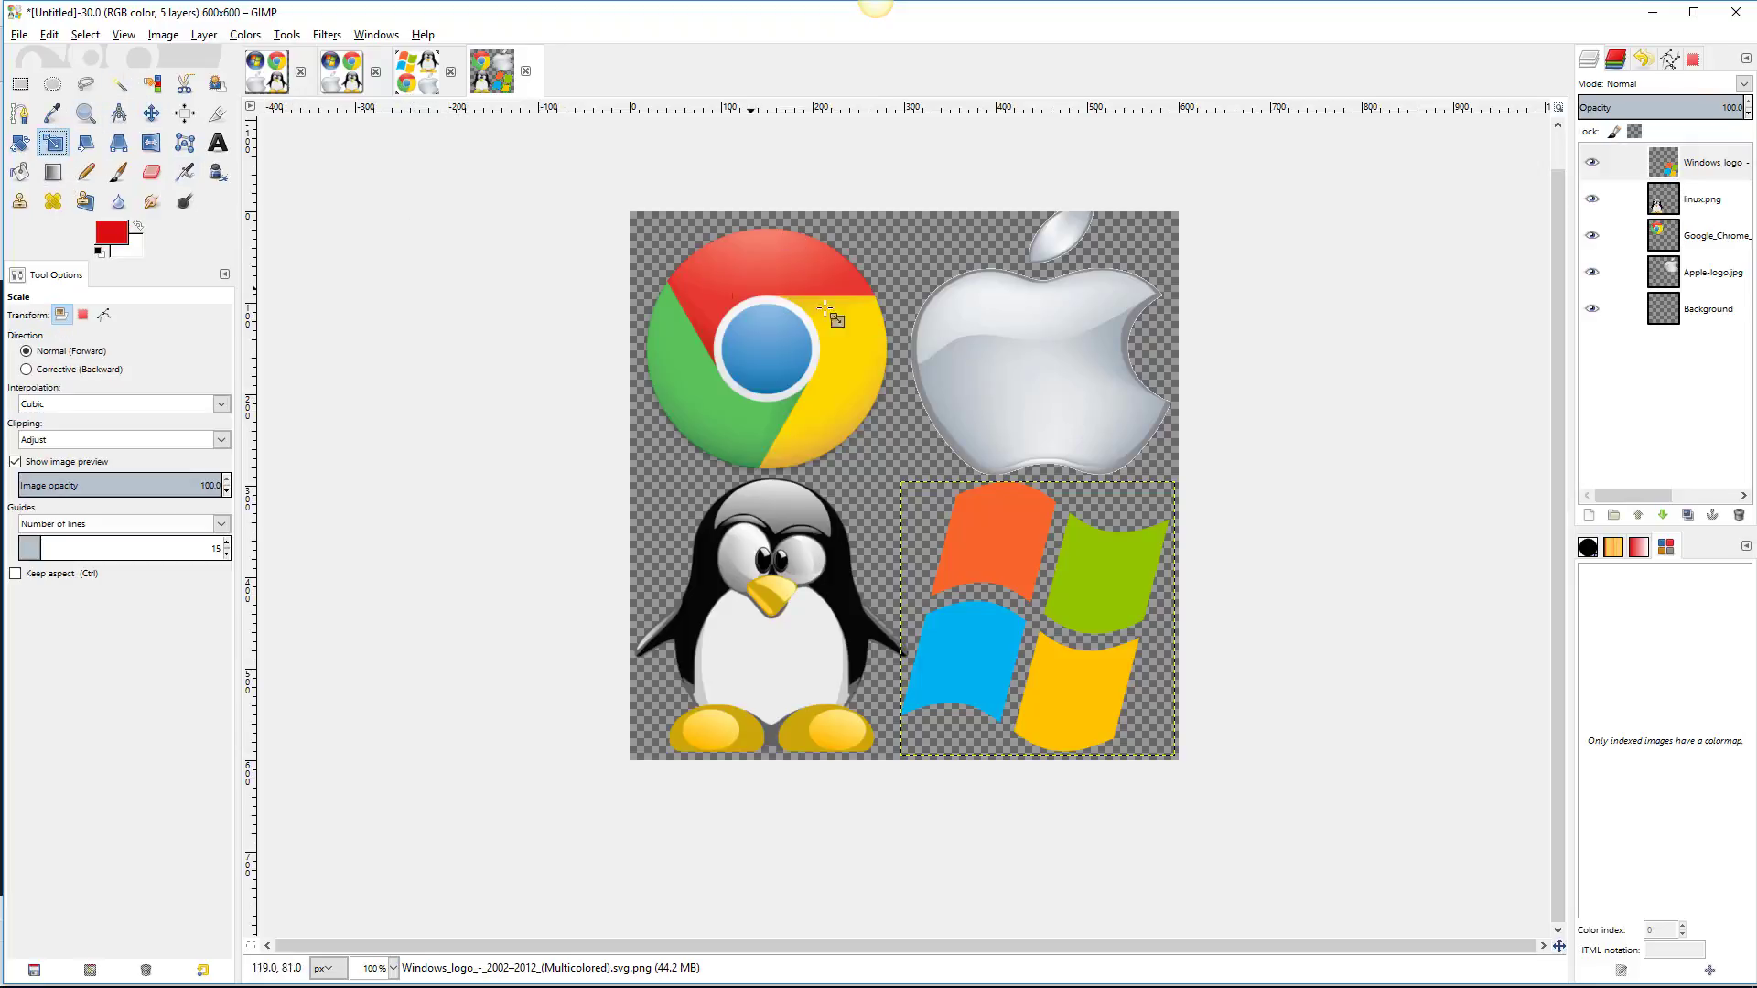
click(1072, 357)
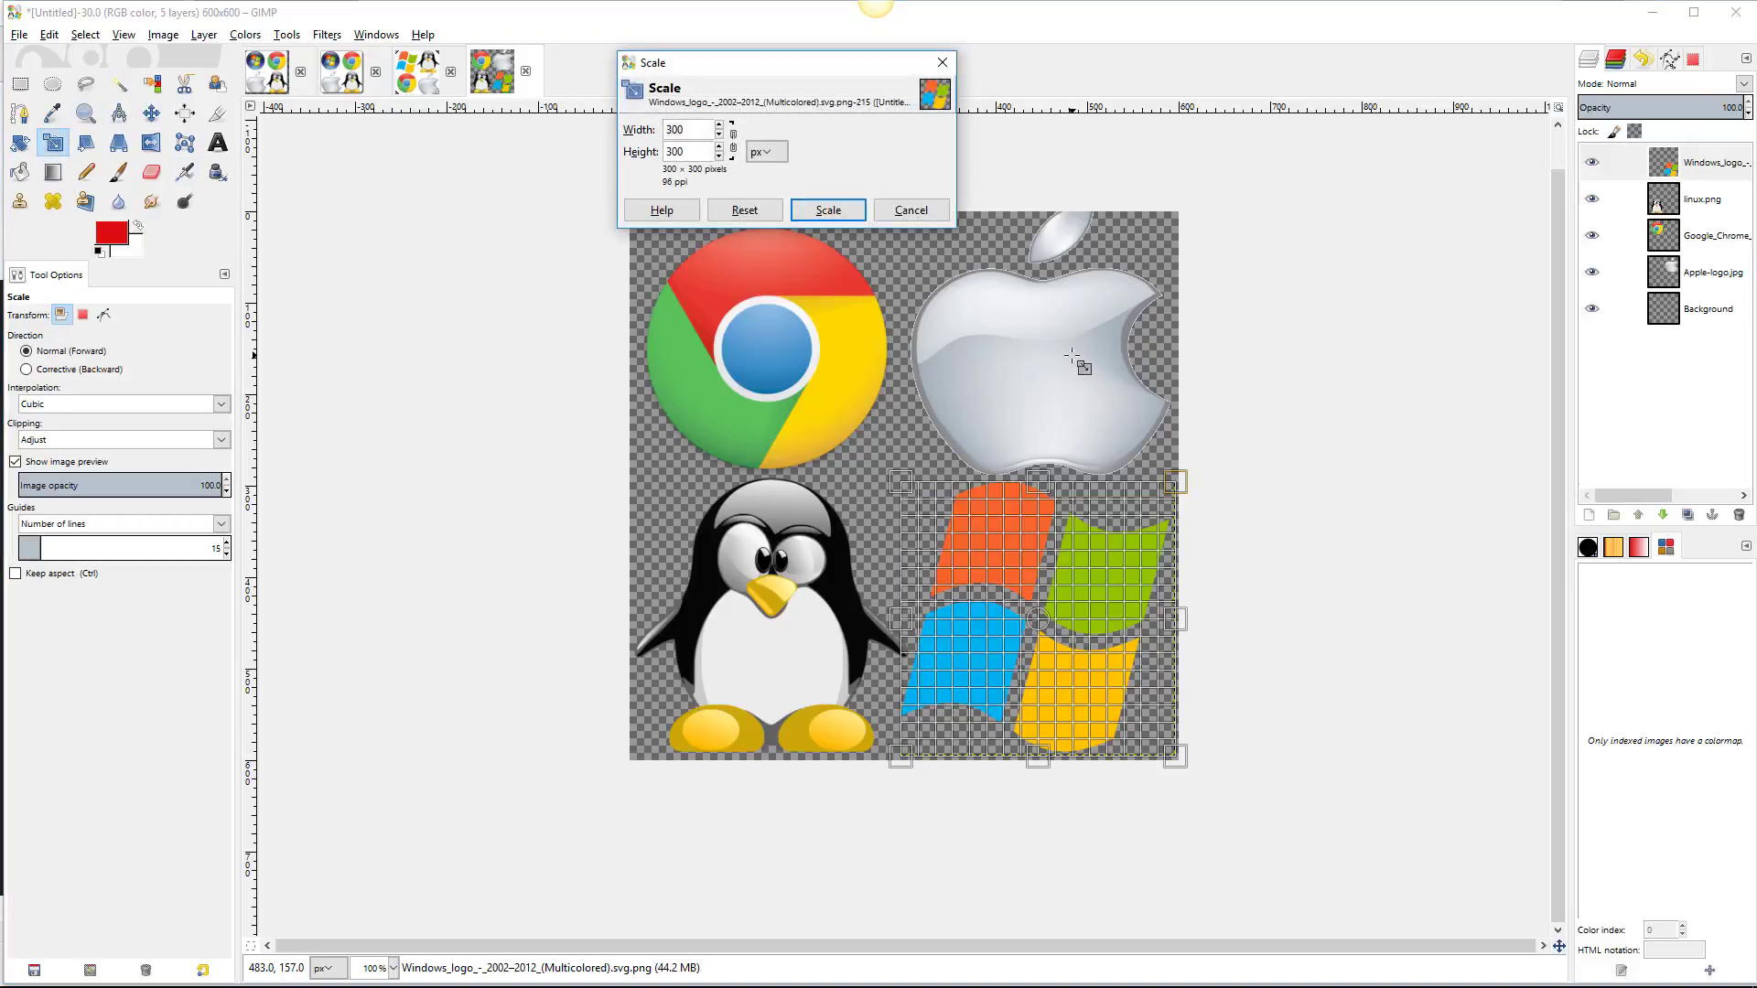
click(910, 210)
click(1693, 272)
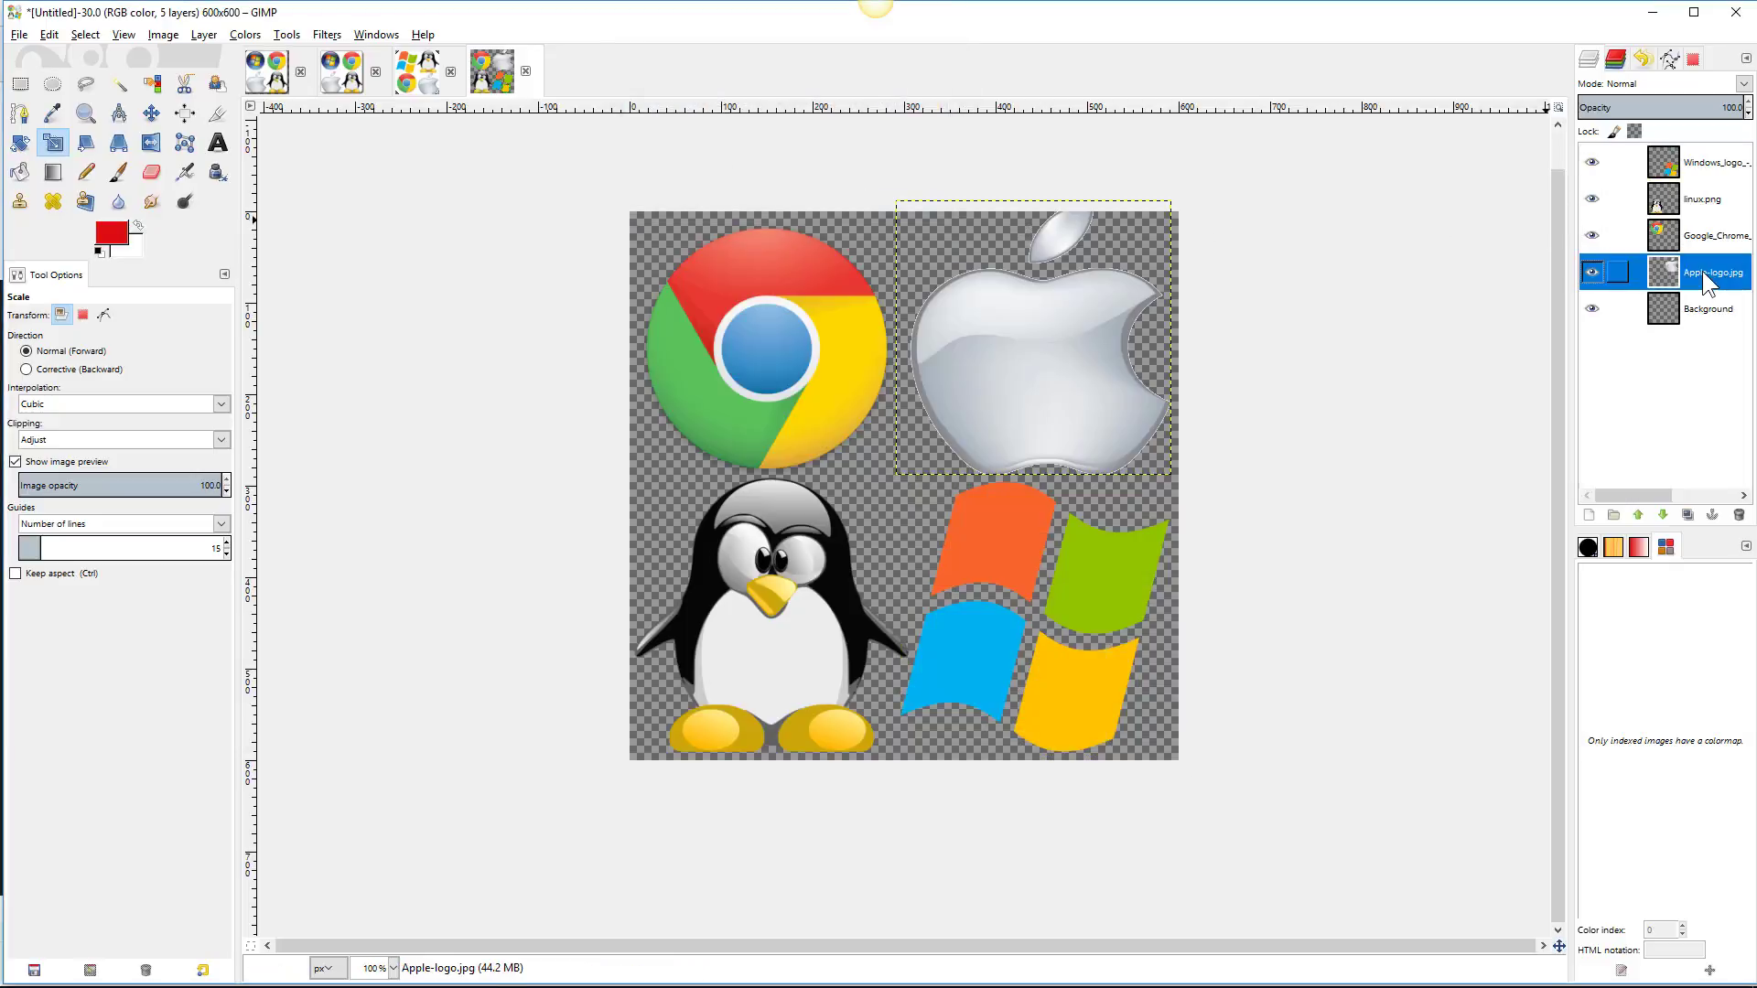
click(1052, 361)
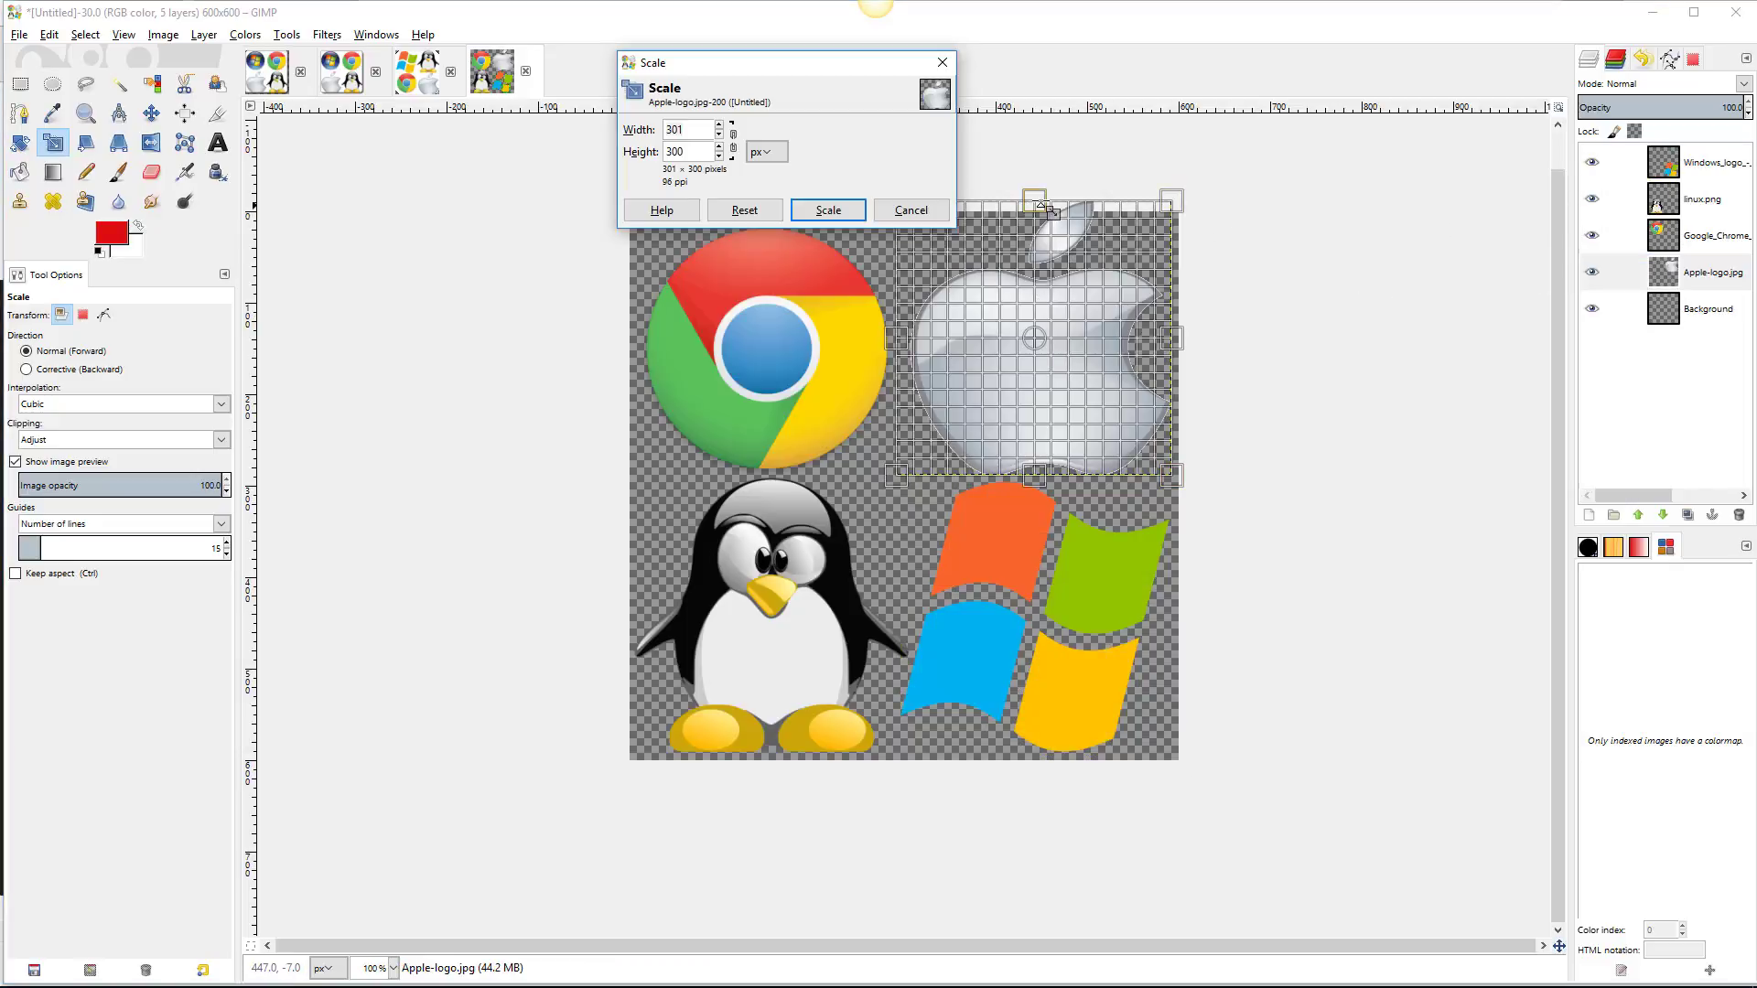
drag(1040, 200, 1037, 223)
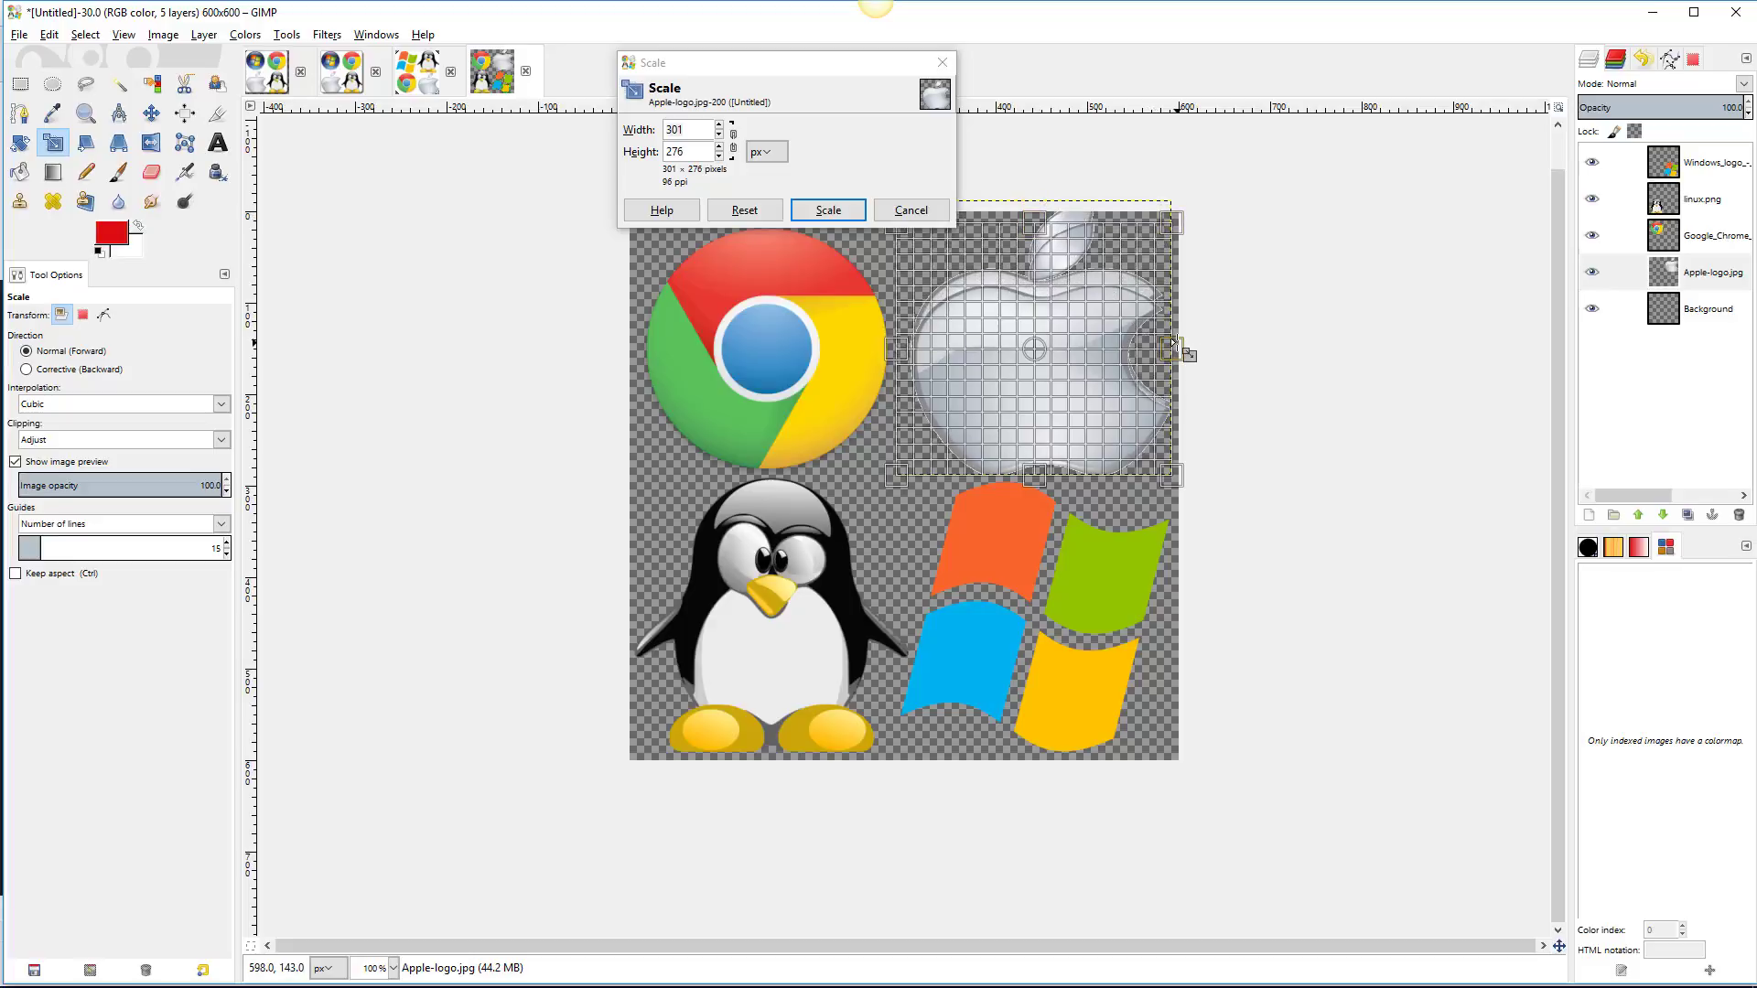
drag(1171, 348, 1155, 344)
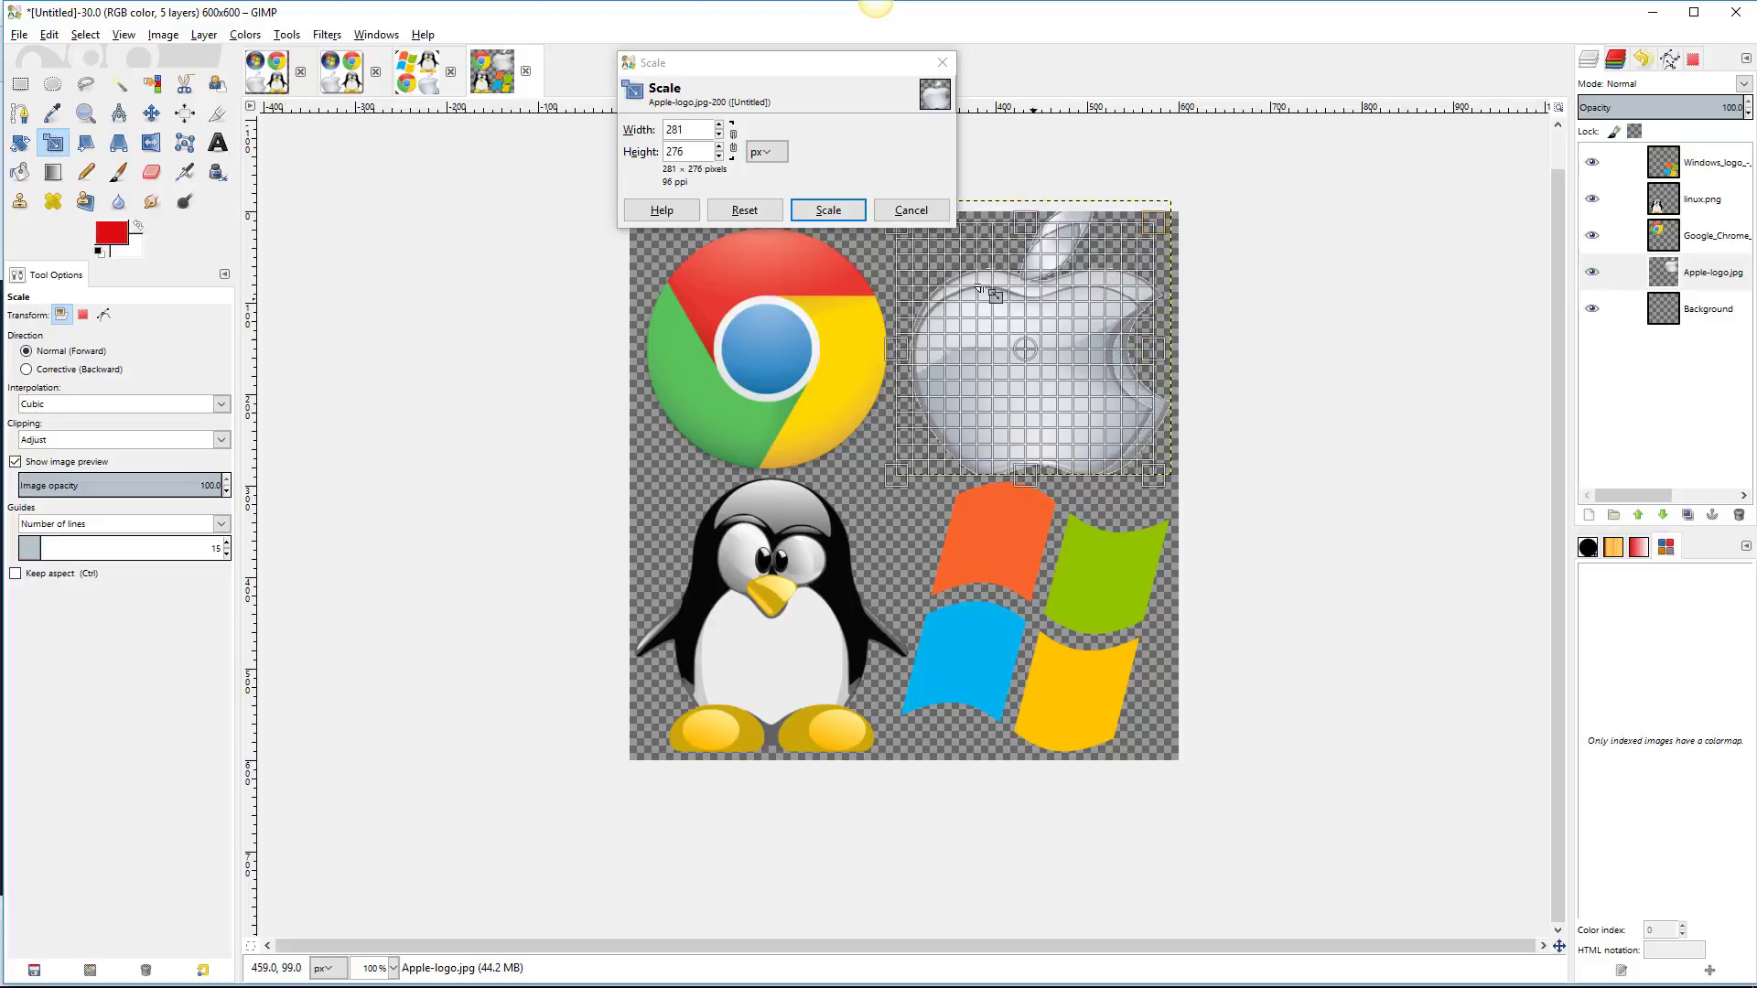
click(825, 209)
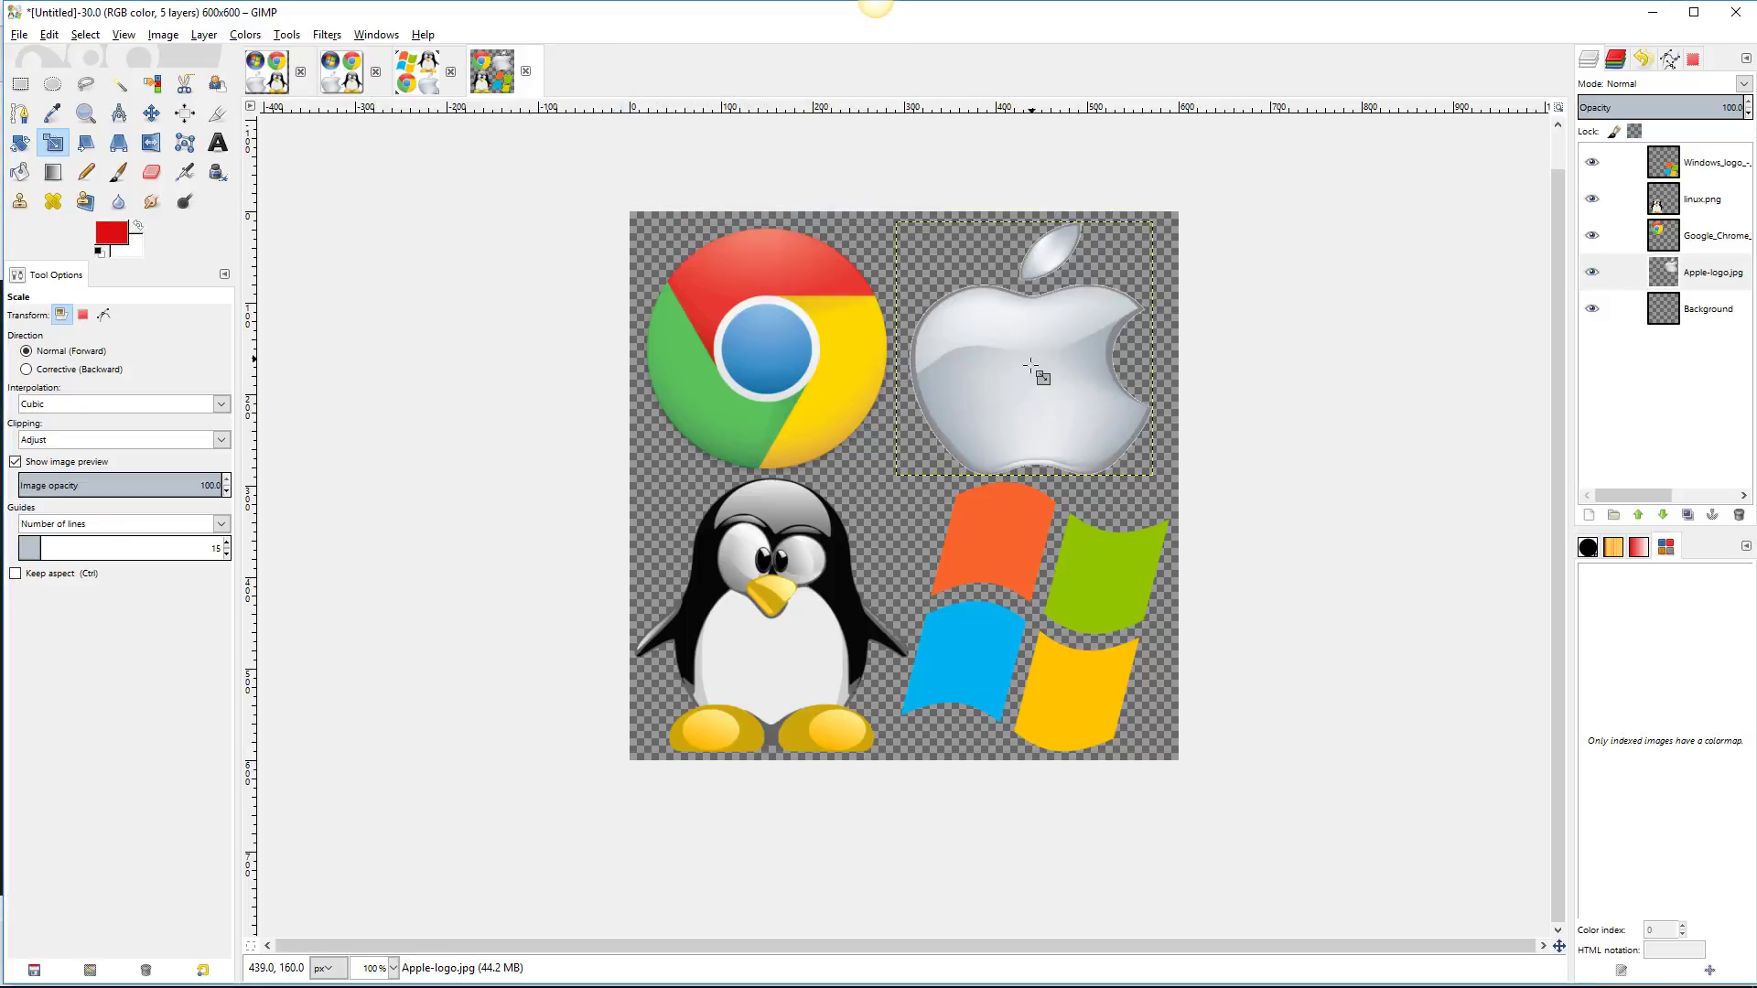
click(151, 115)
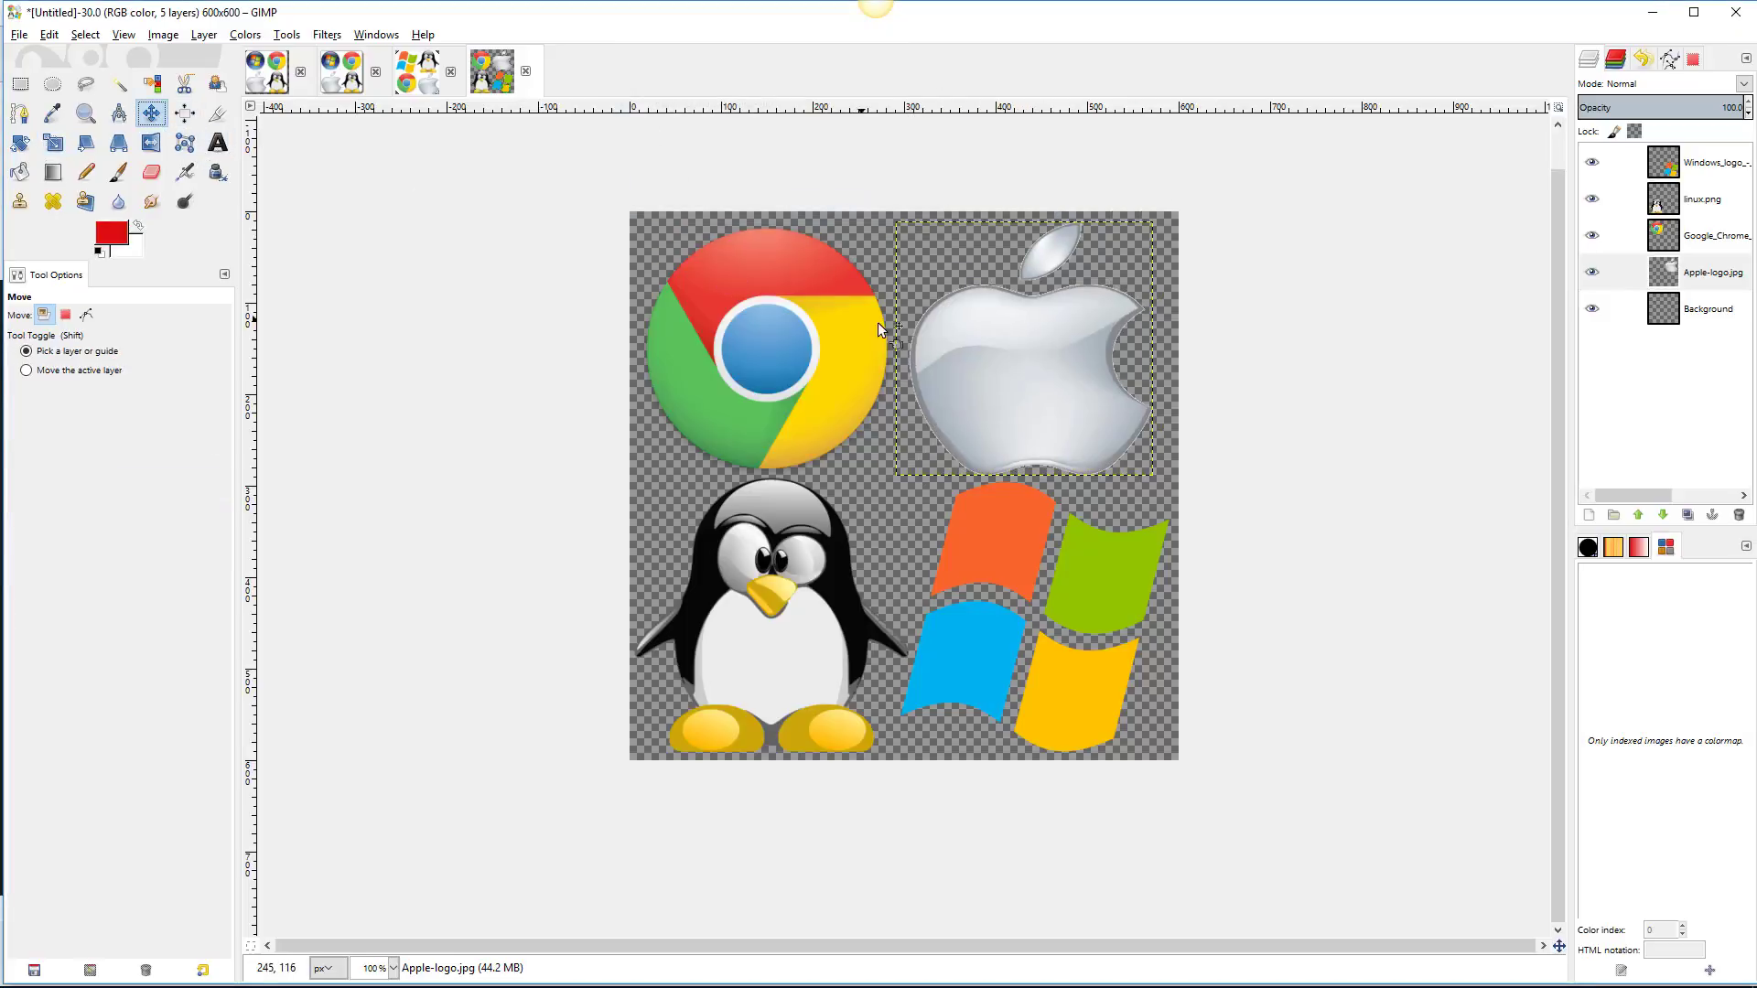
drag(986, 362, 996, 357)
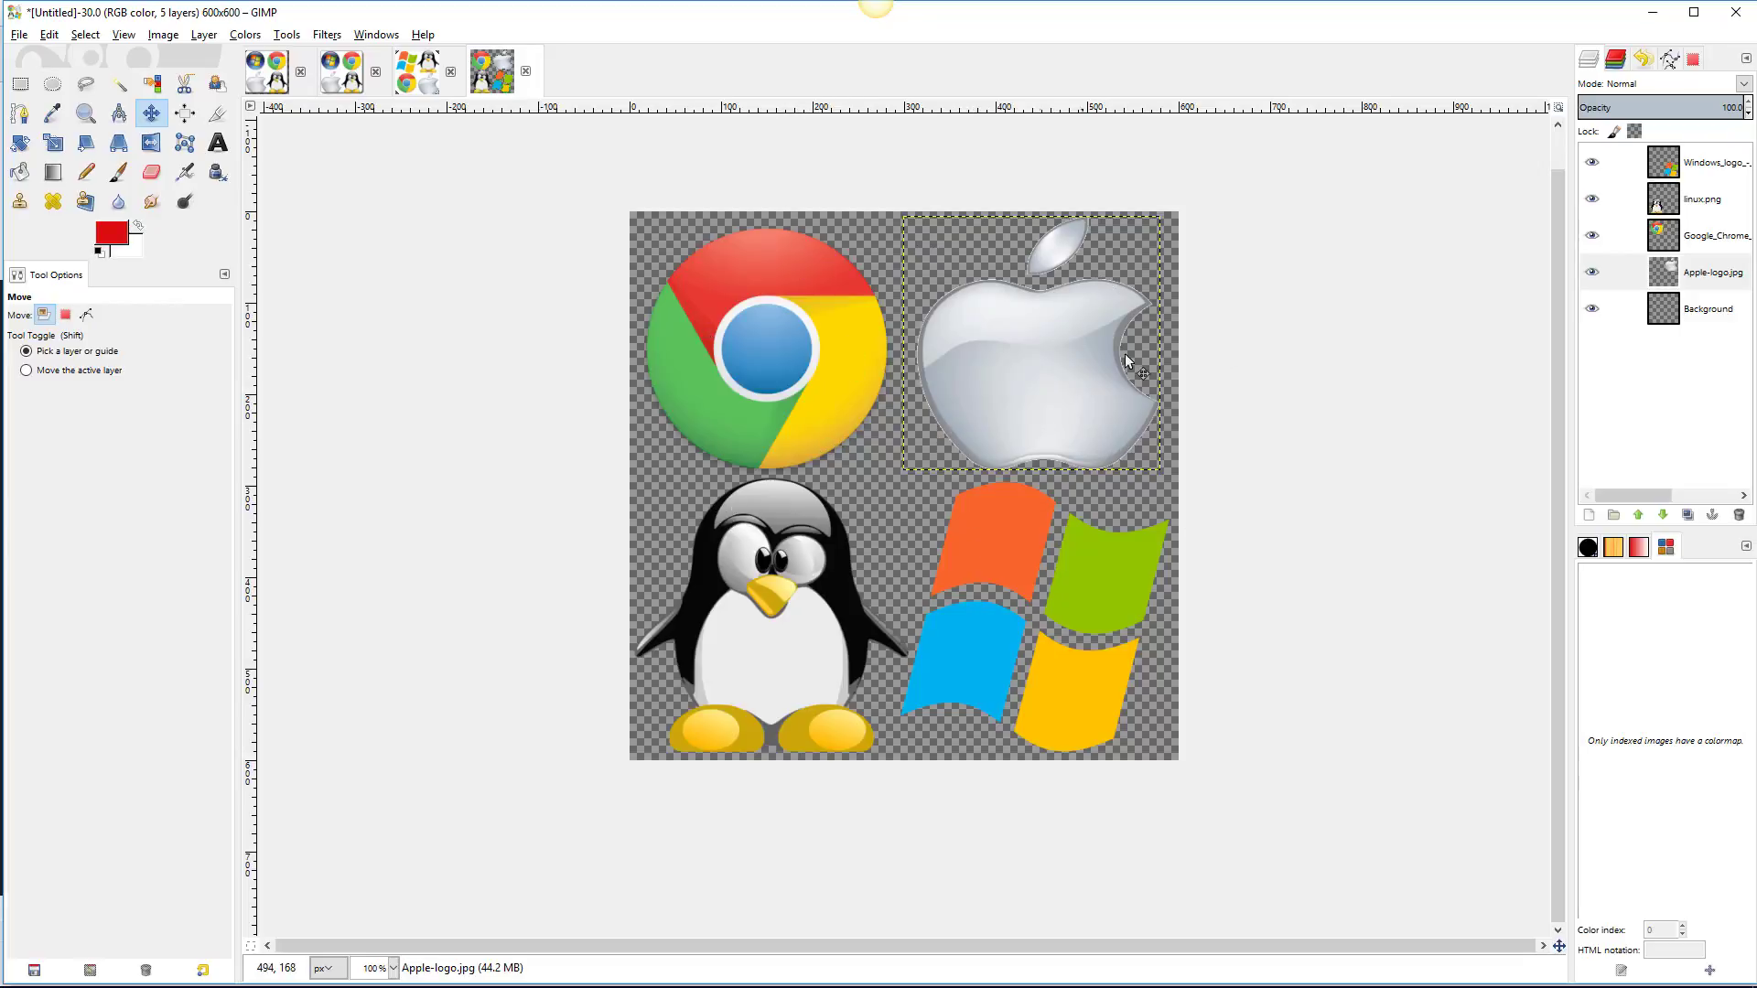
Select the Background layer and set the foreground color to bright yellow, fdfa01.
click(1665, 315)
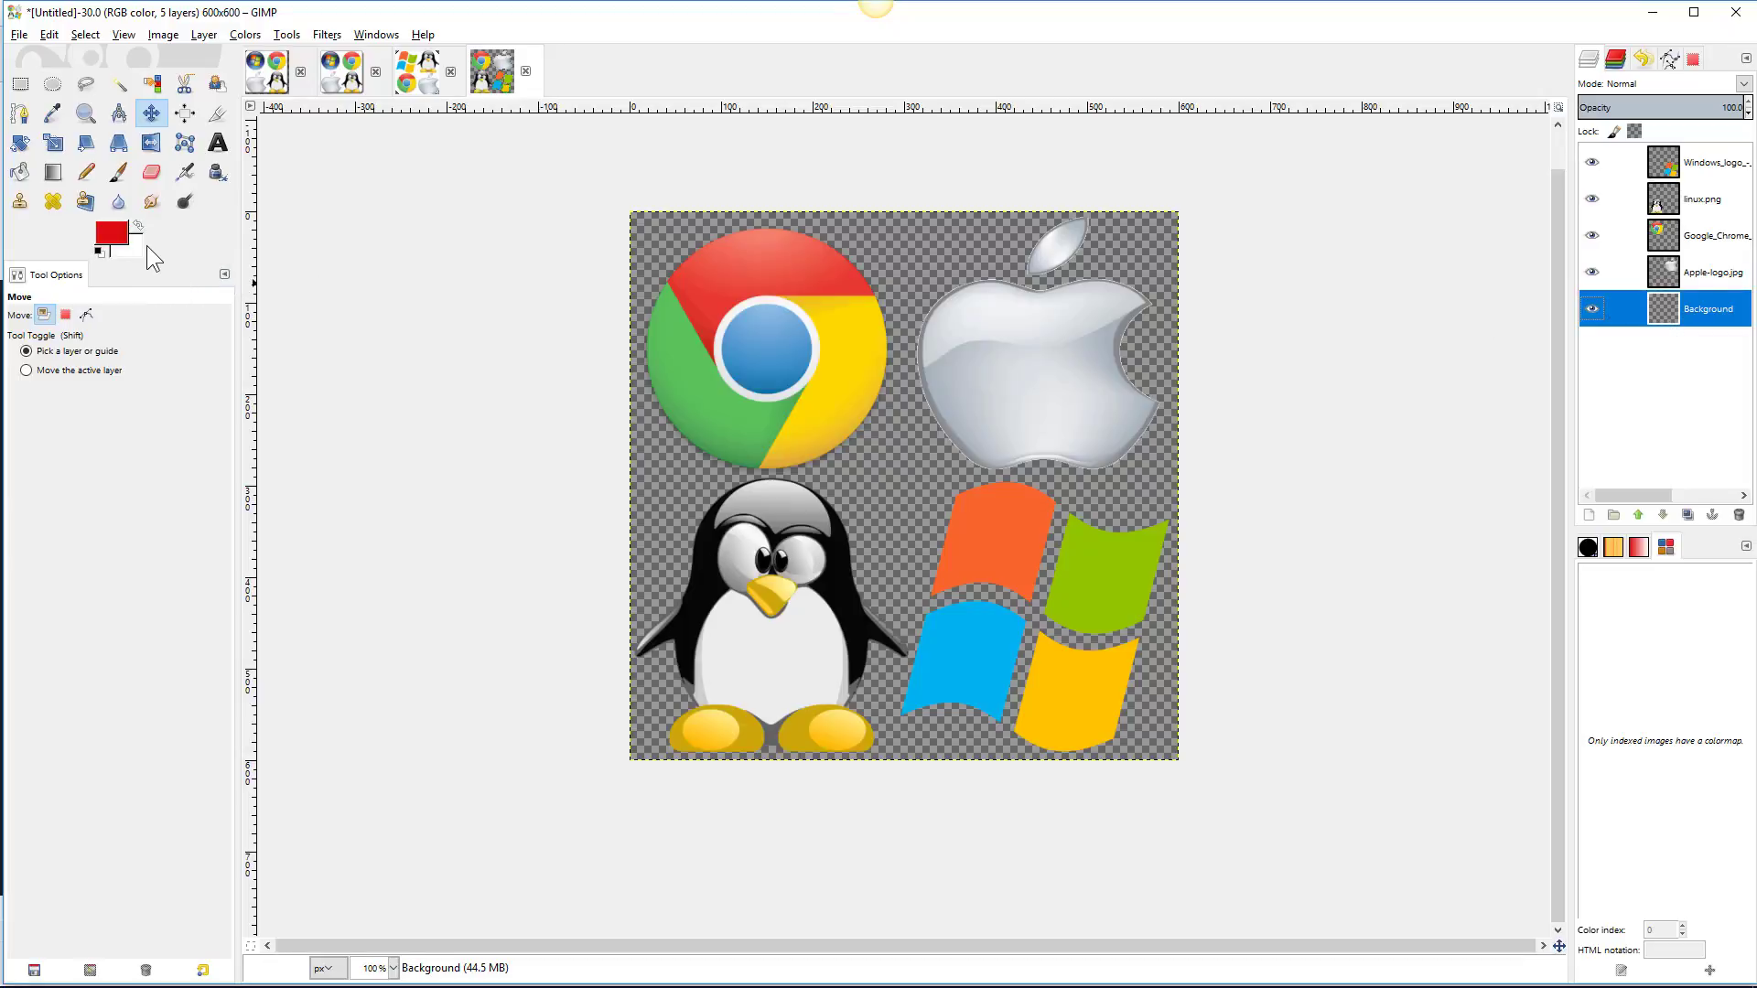
click(117, 236)
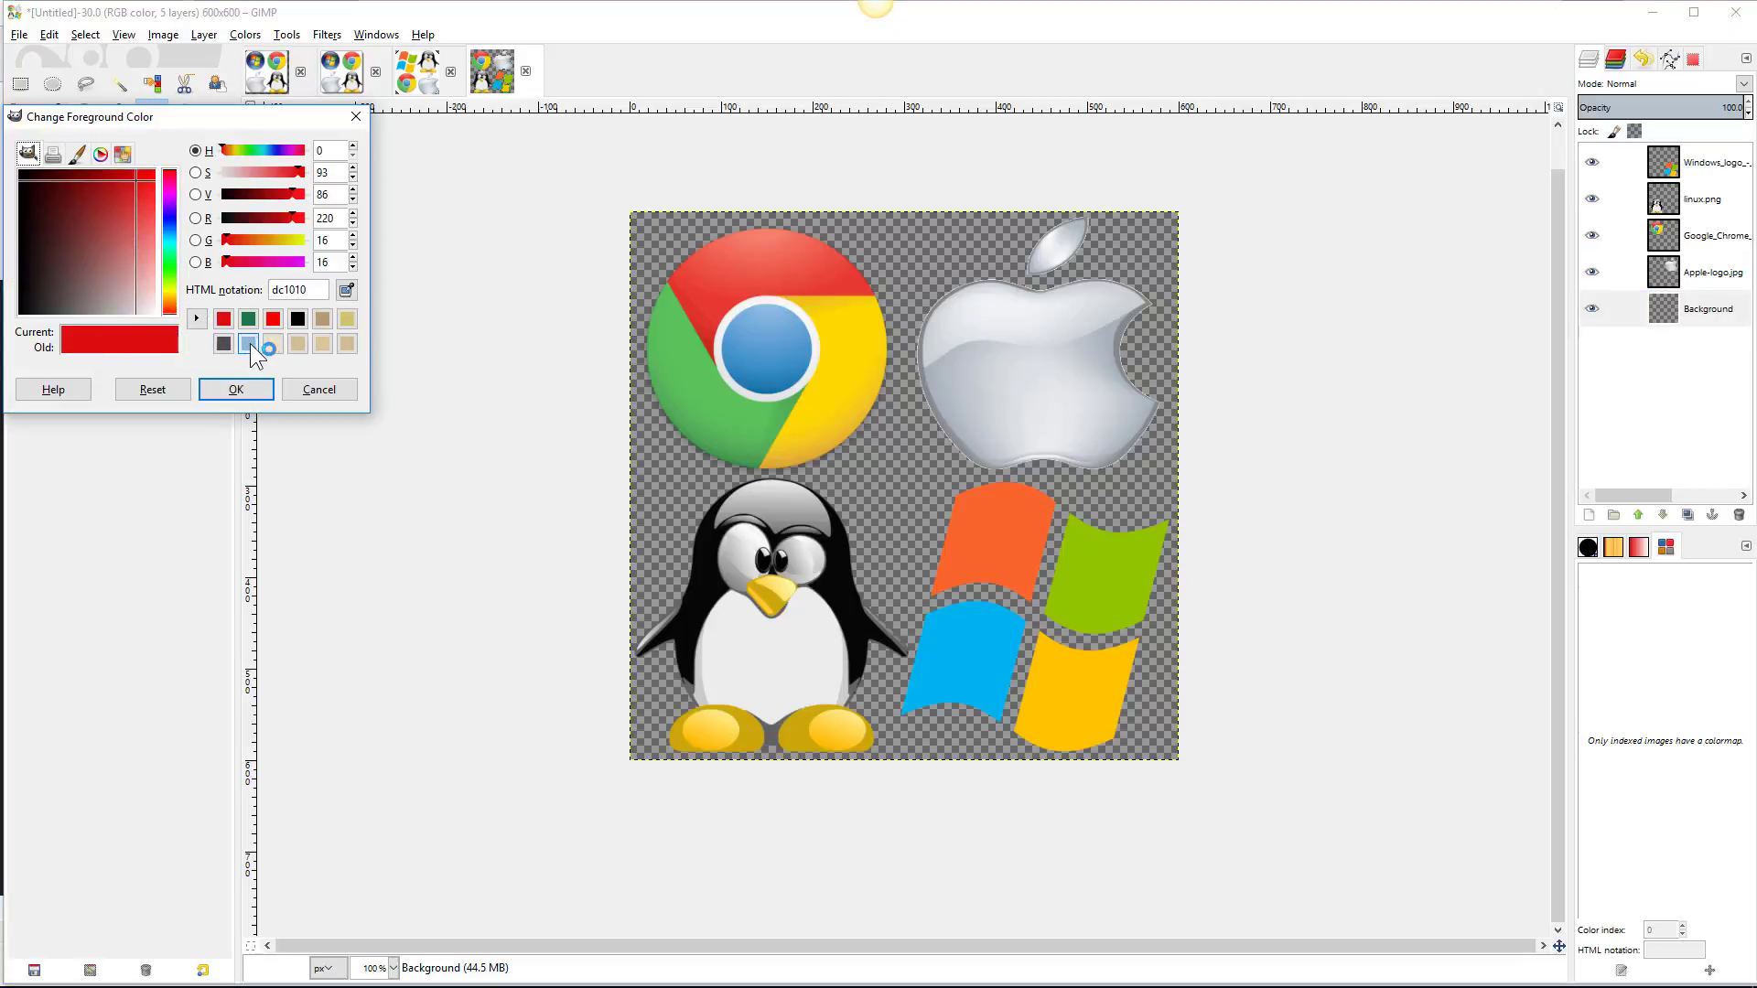
click(346, 291)
click(962, 648)
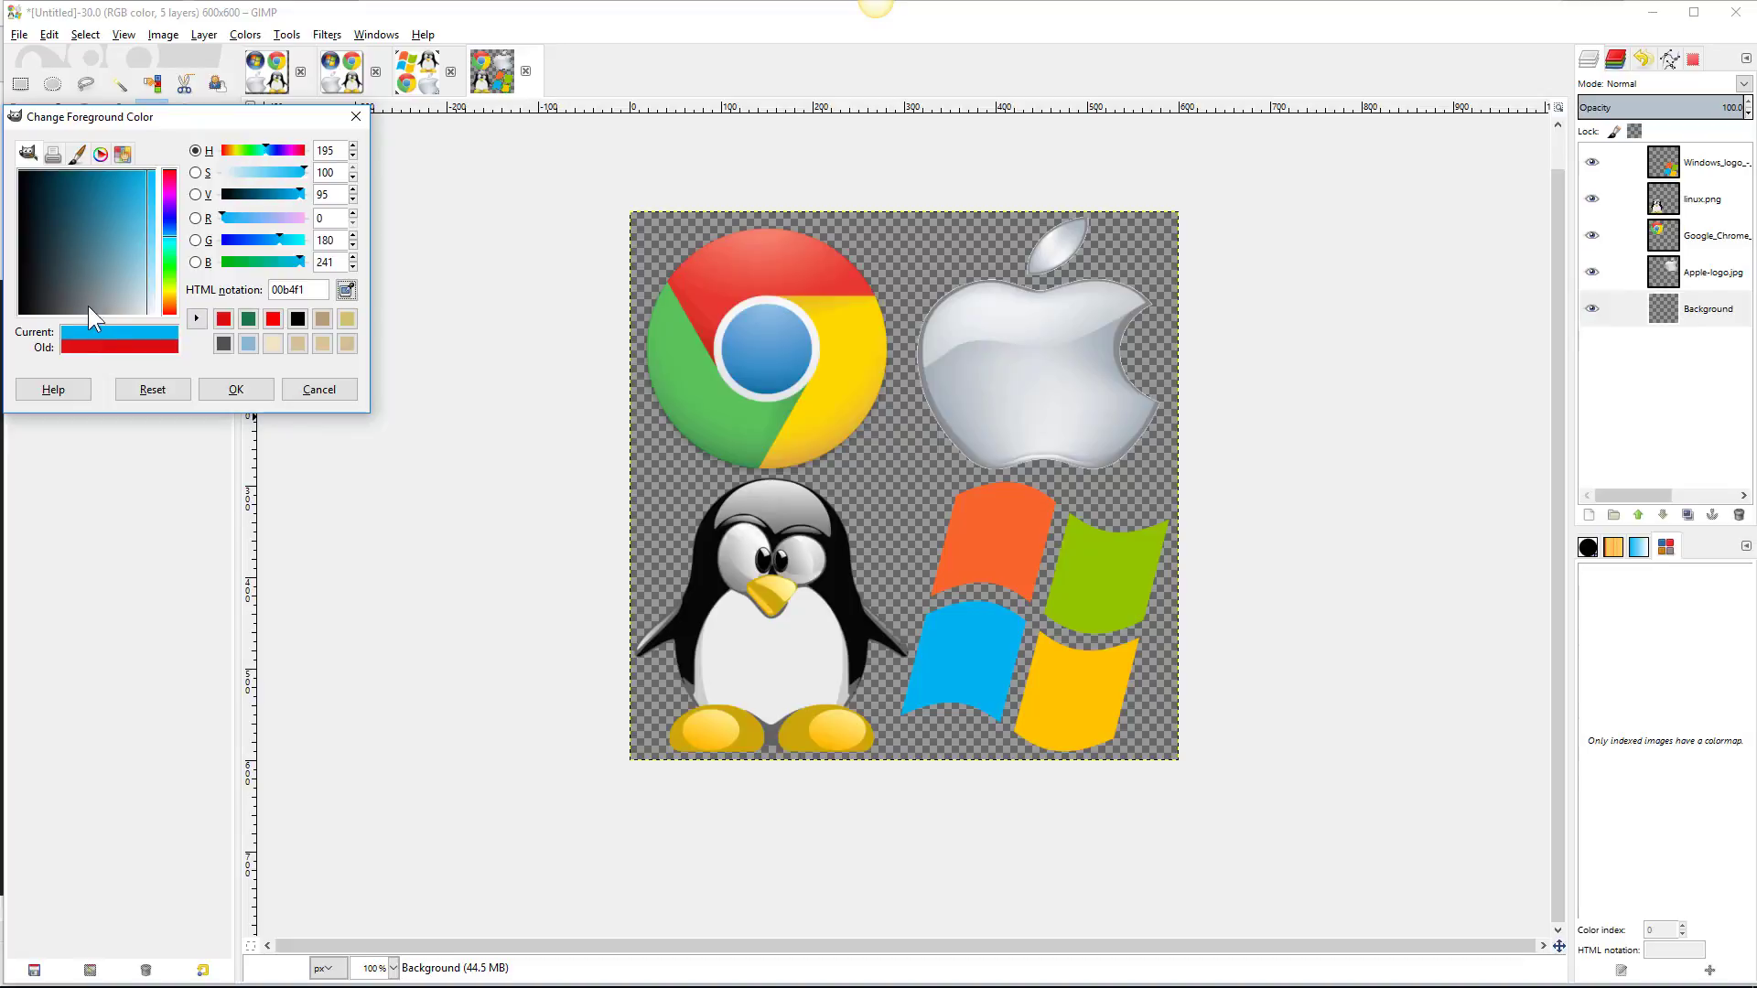
click(168, 289)
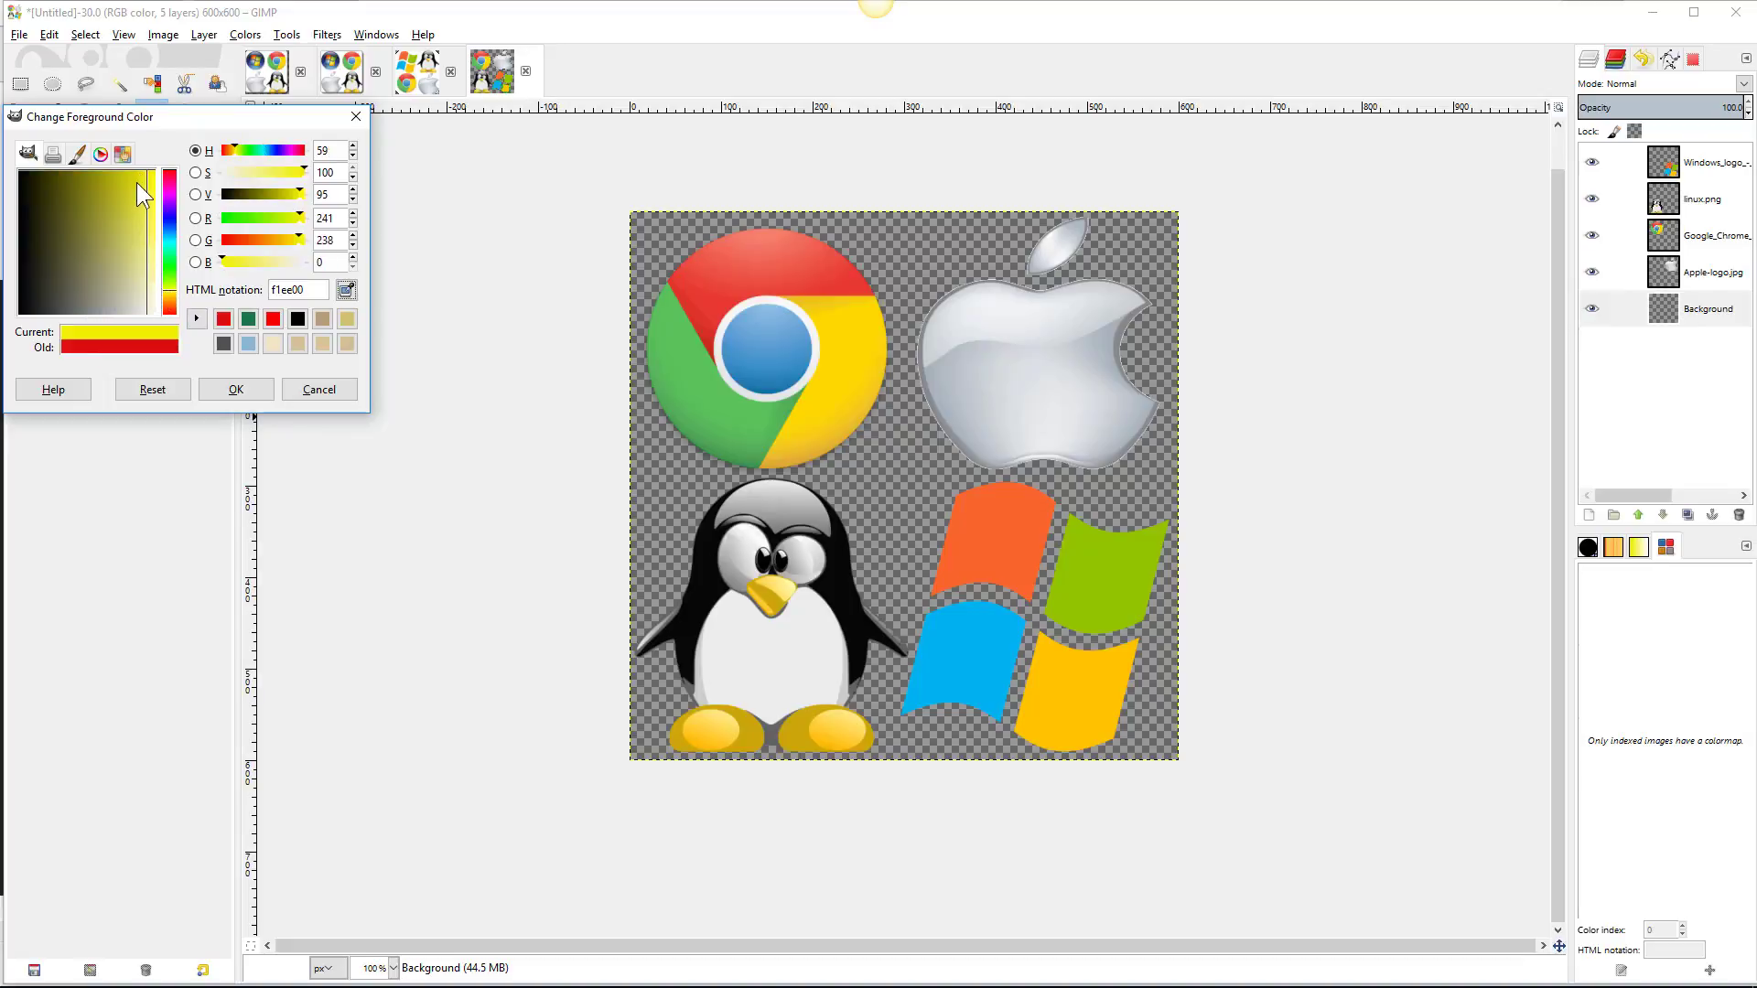
drag(139, 179, 156, 174)
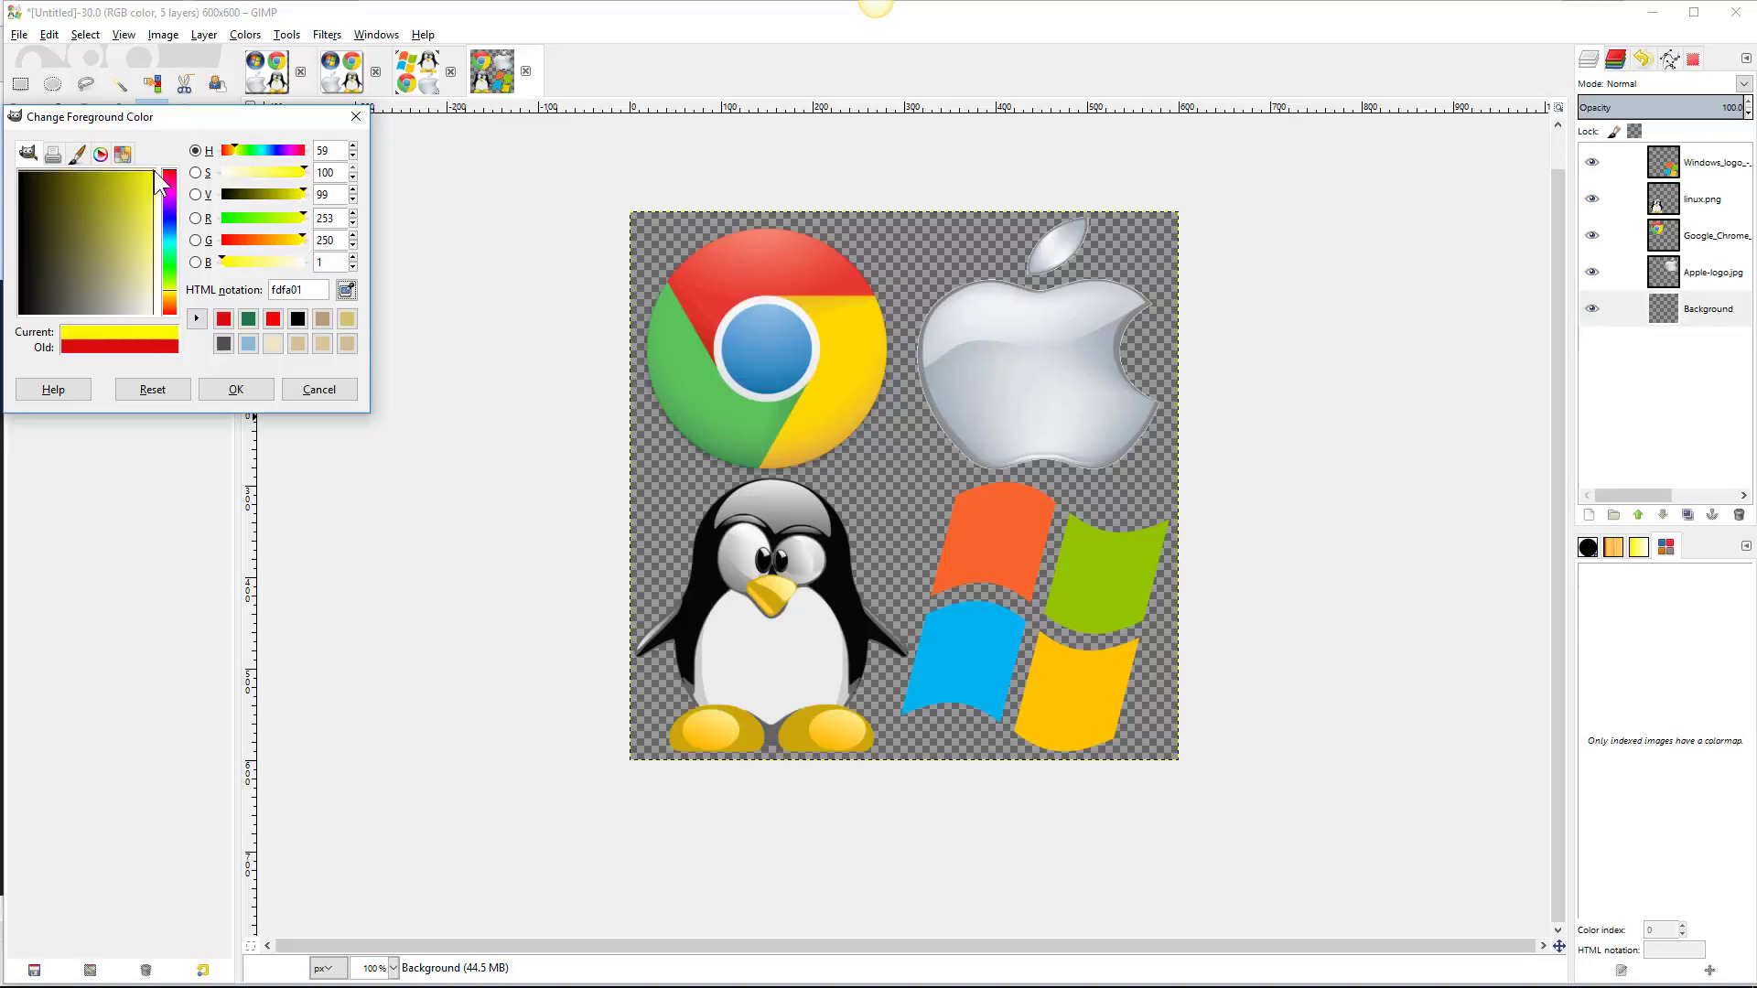
click(239, 394)
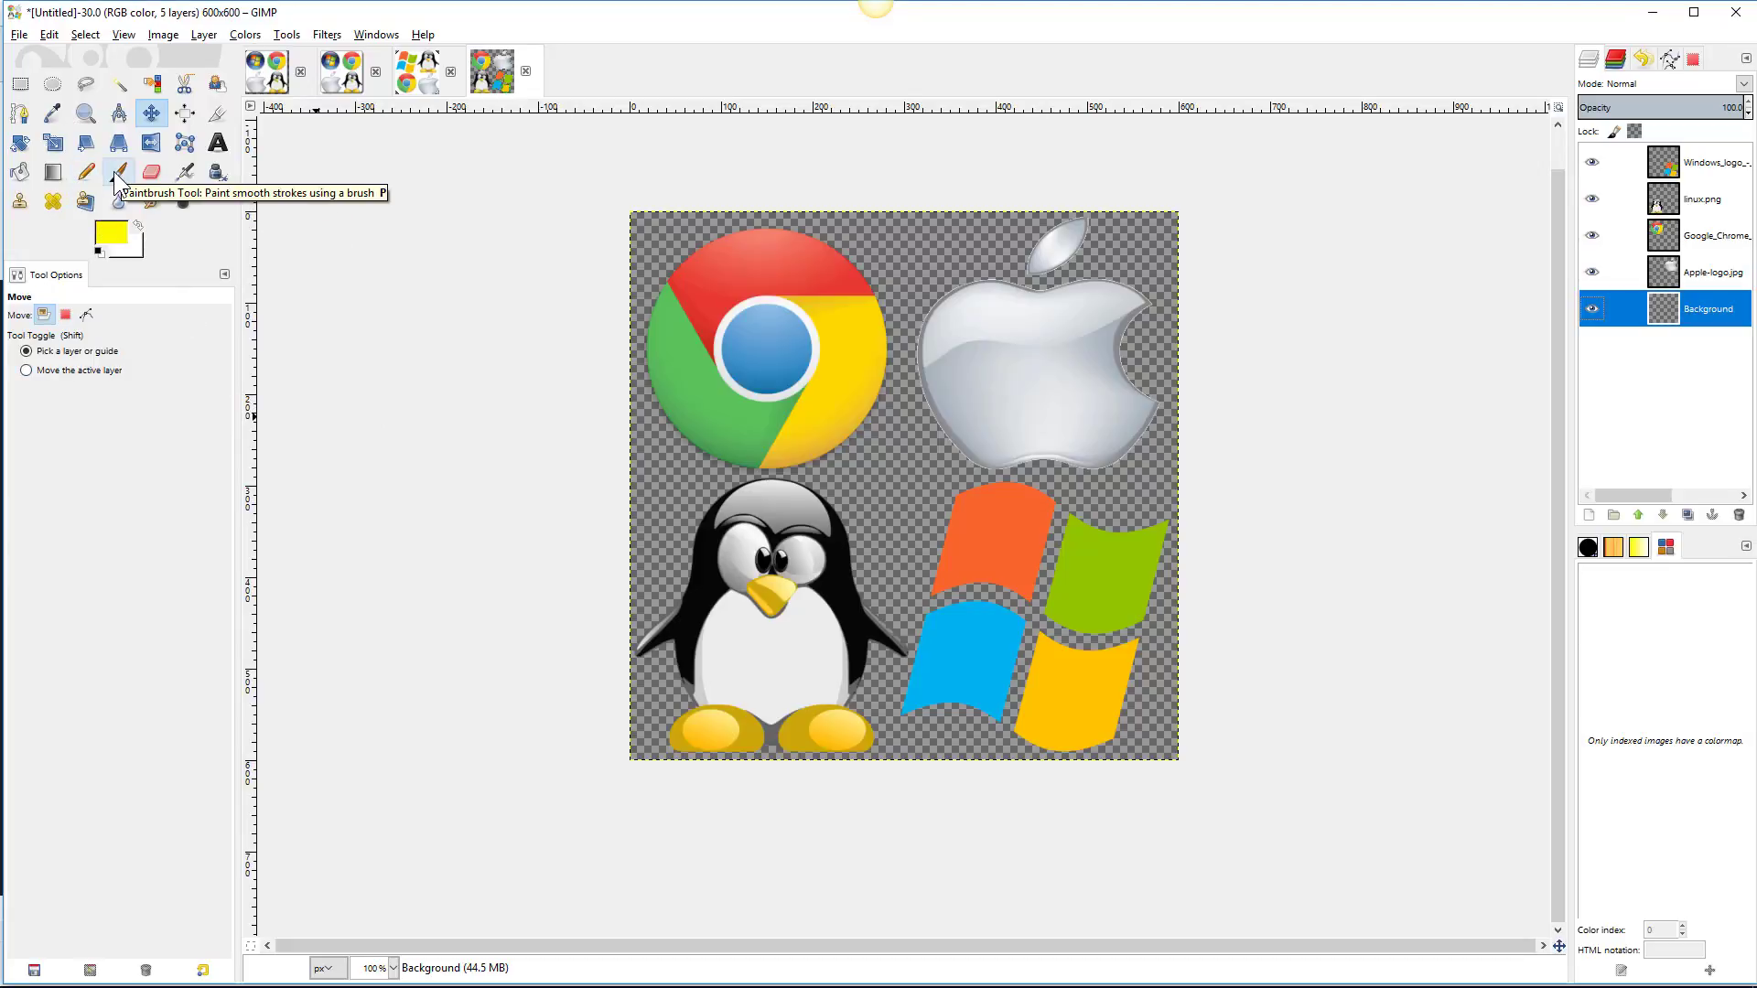
Paint yellow behind the Chrome logo and penguin on the Background layer and bucket-fill its remaining transparent area with the same yellow.
click(114, 172)
mouse_move(847, 207)
mouse_down()
mouse_move(732, 236)
mouse_move(540, 352)
mouse_move(674, 371)
mouse_move(755, 442)
mouse_move(750, 501)
mouse_move(622, 600)
mouse_move(672, 582)
mouse_move(641, 568)
mouse_up()
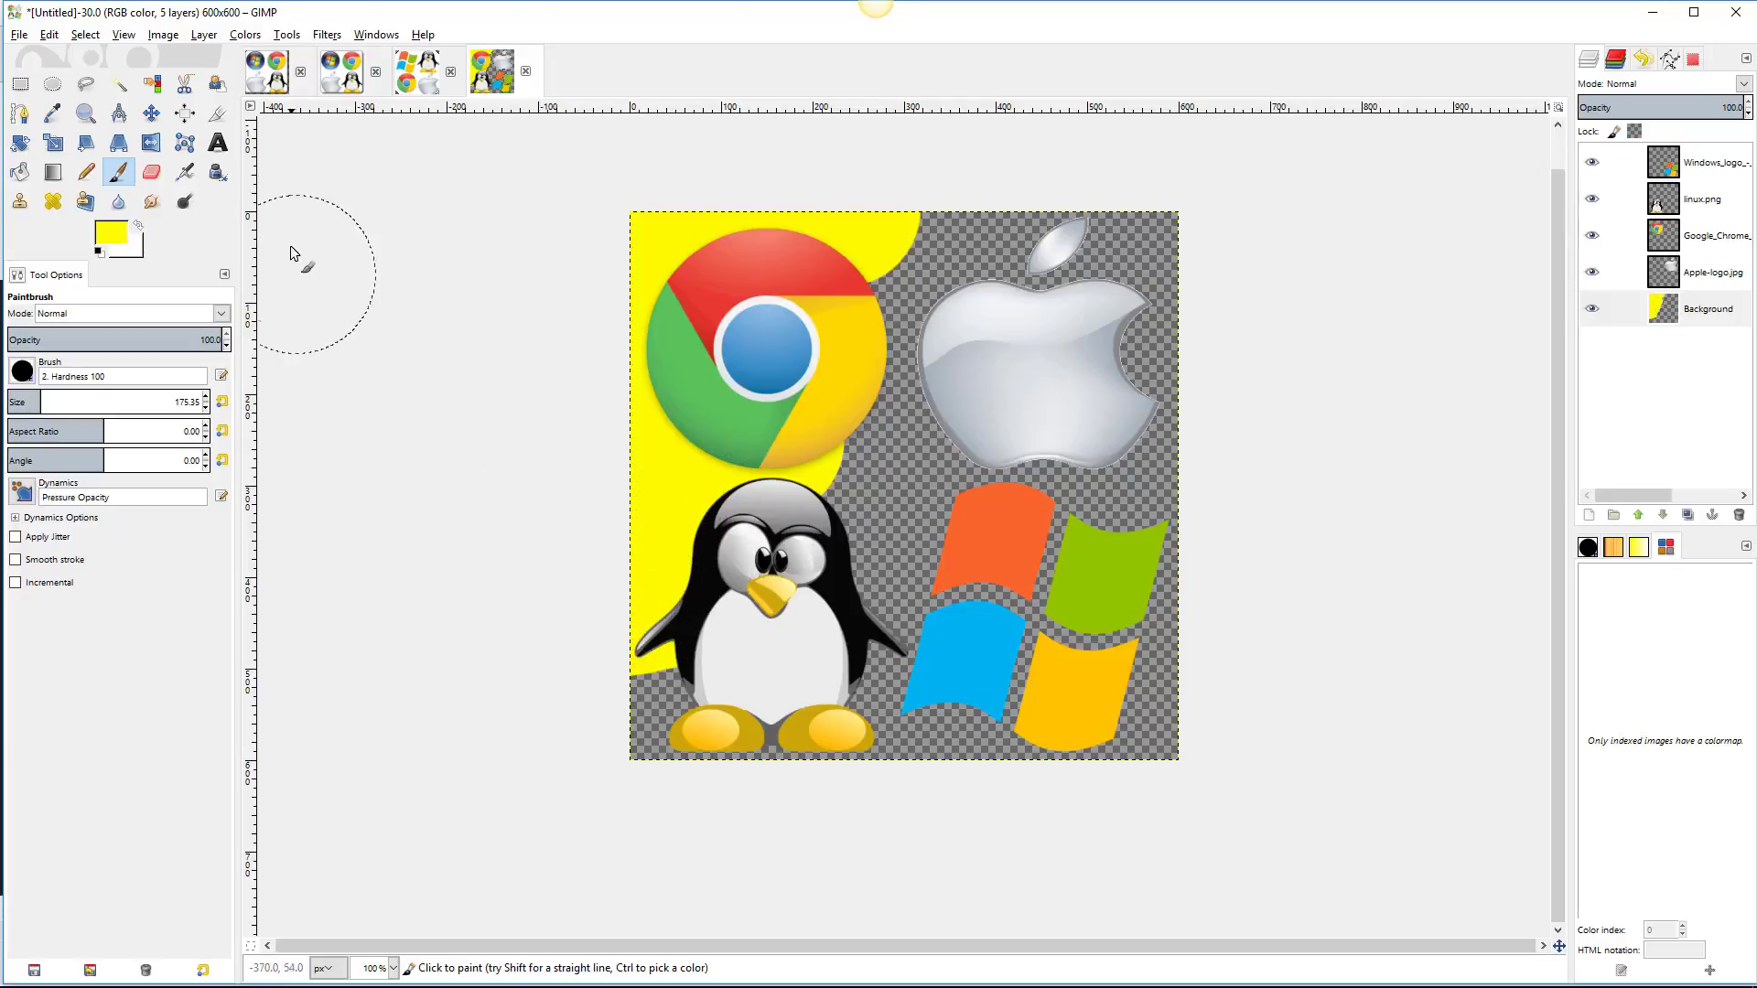
click(20, 173)
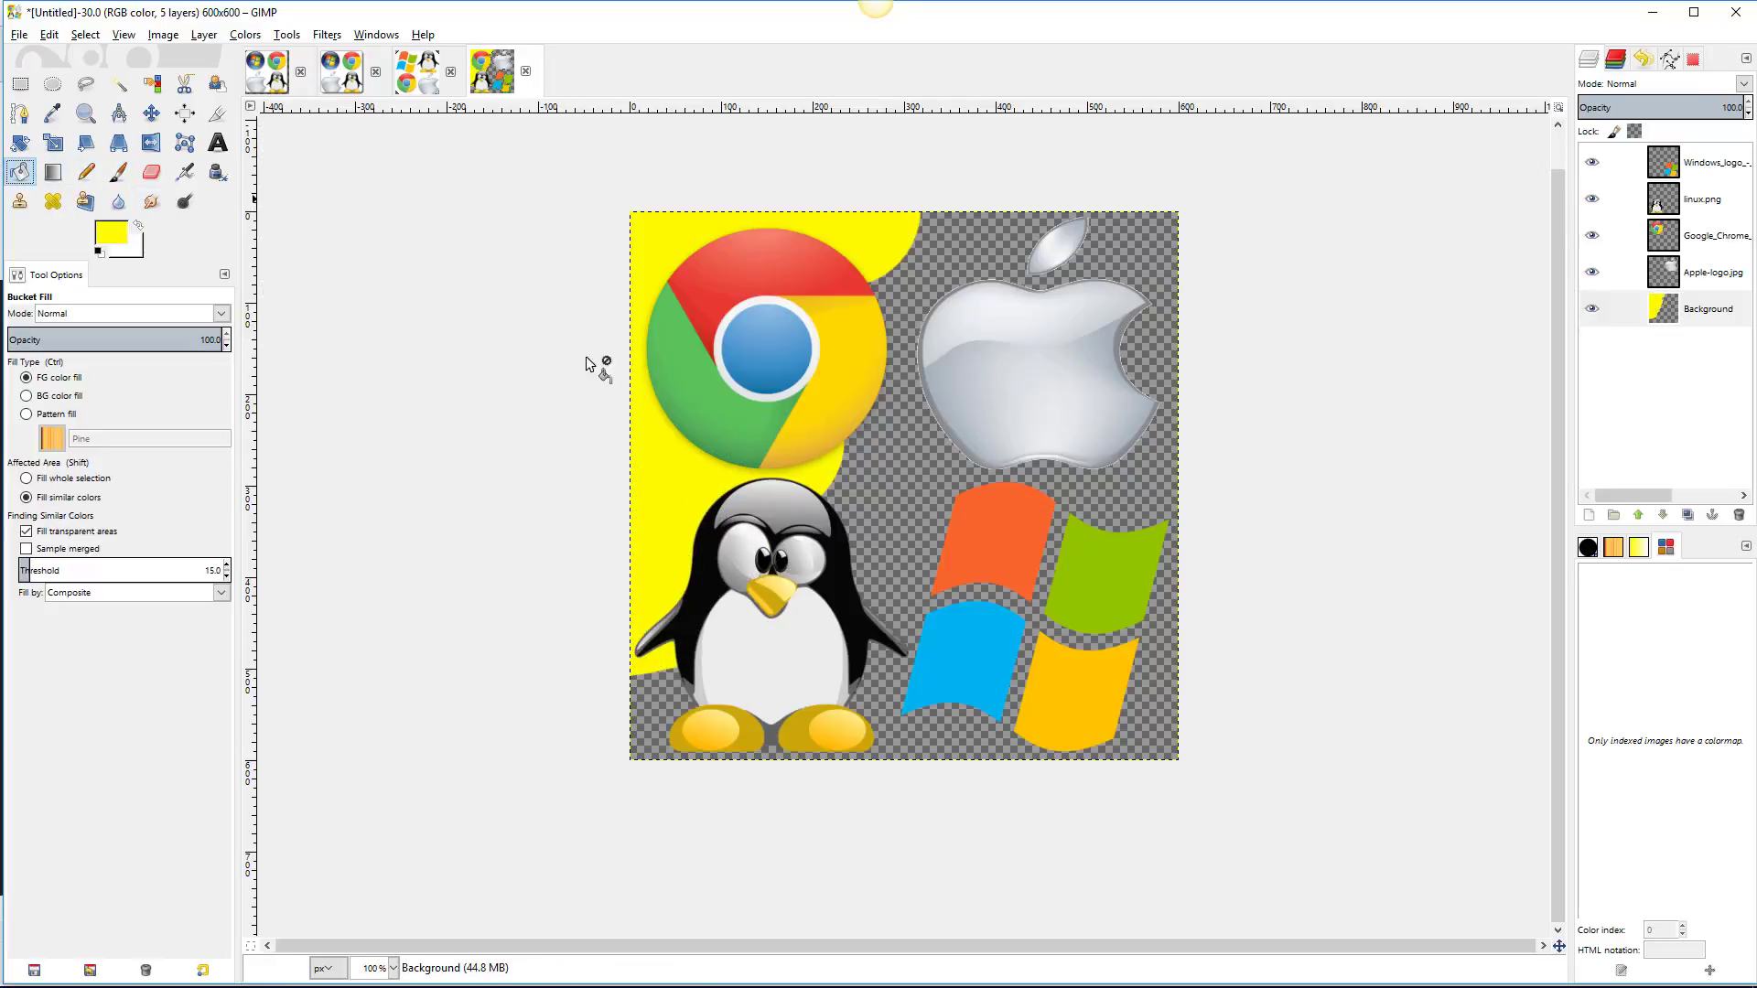
click(906, 477)
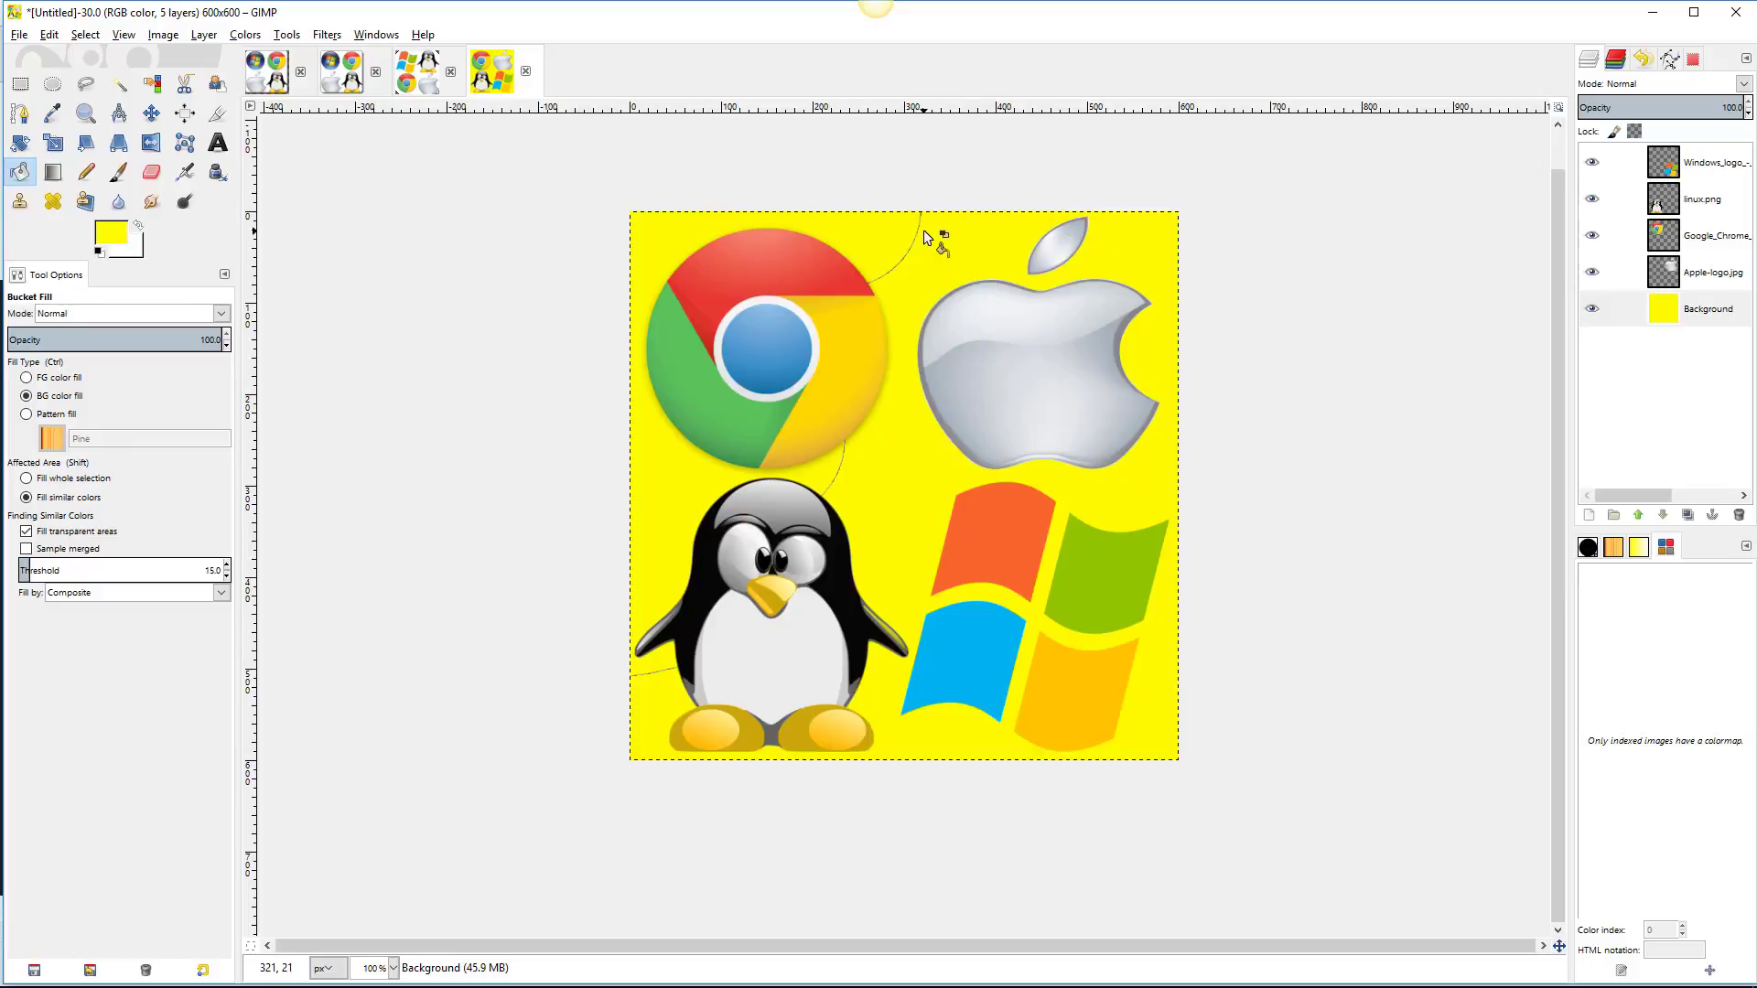
scroll(924, 229, down, 1)
scroll(869, 326, up, 2)
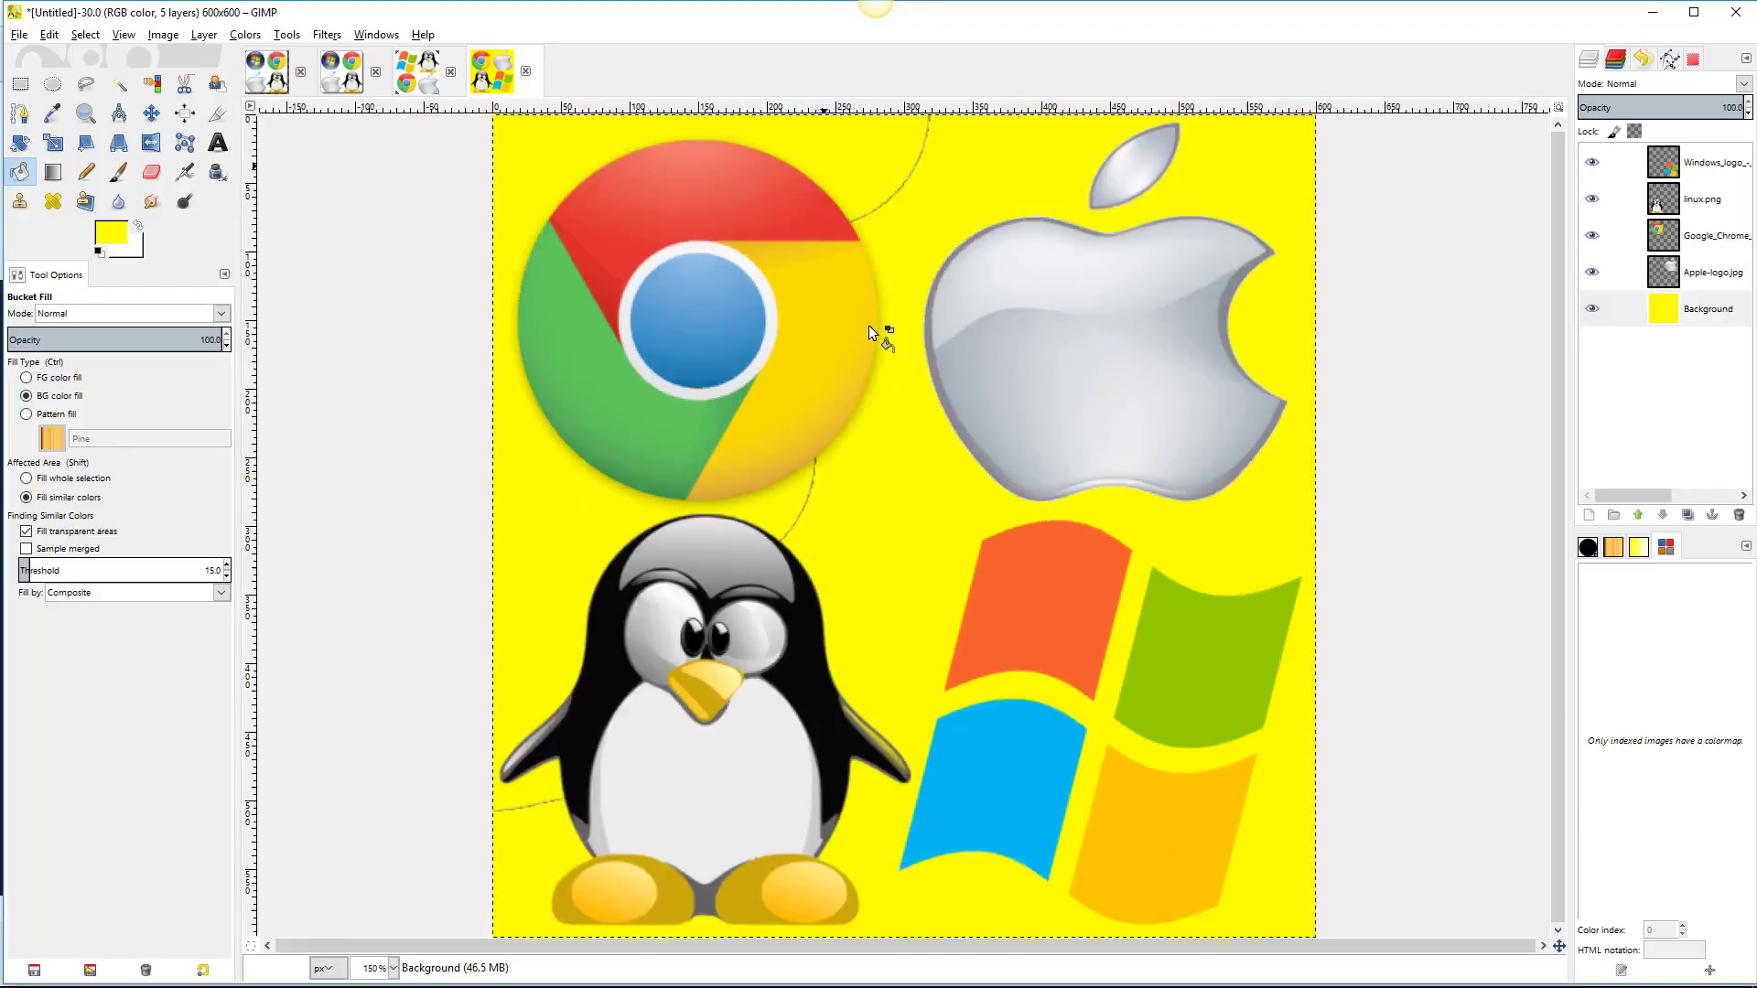
Hide the four logo layers and paint yellow over the thin wavy seam on the Background layer.
scroll(869, 325, down, 1)
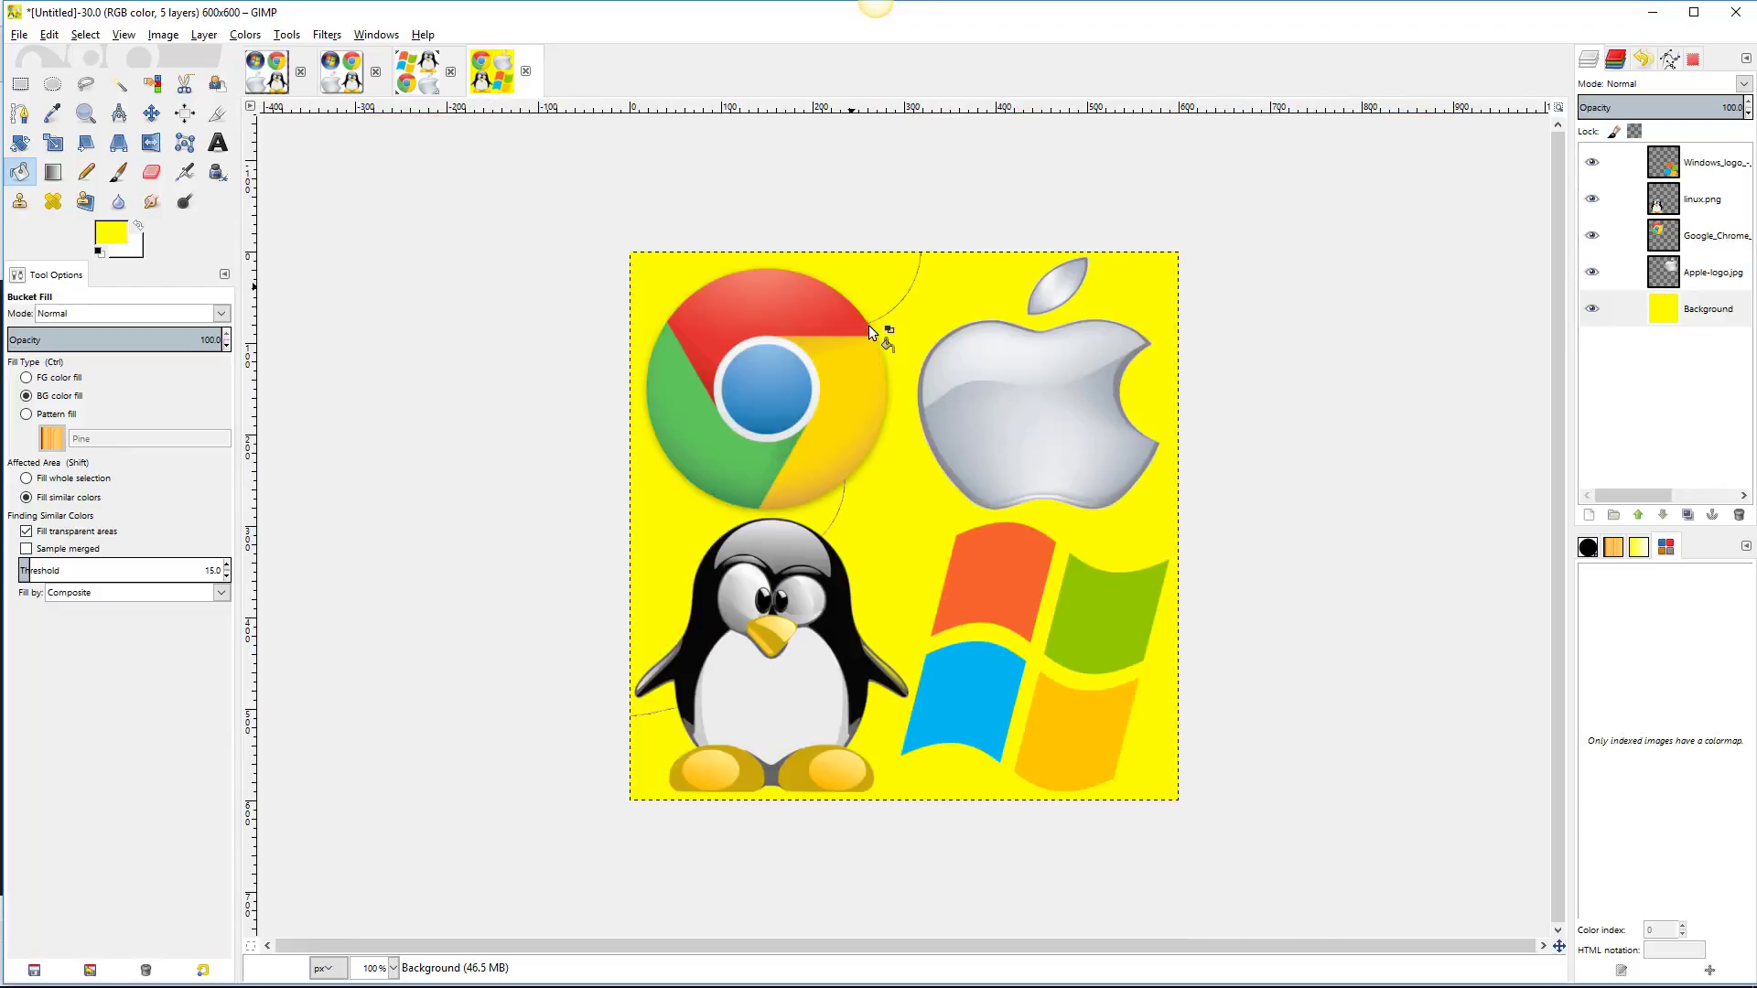
click(1592, 272)
click(1592, 235)
click(1592, 199)
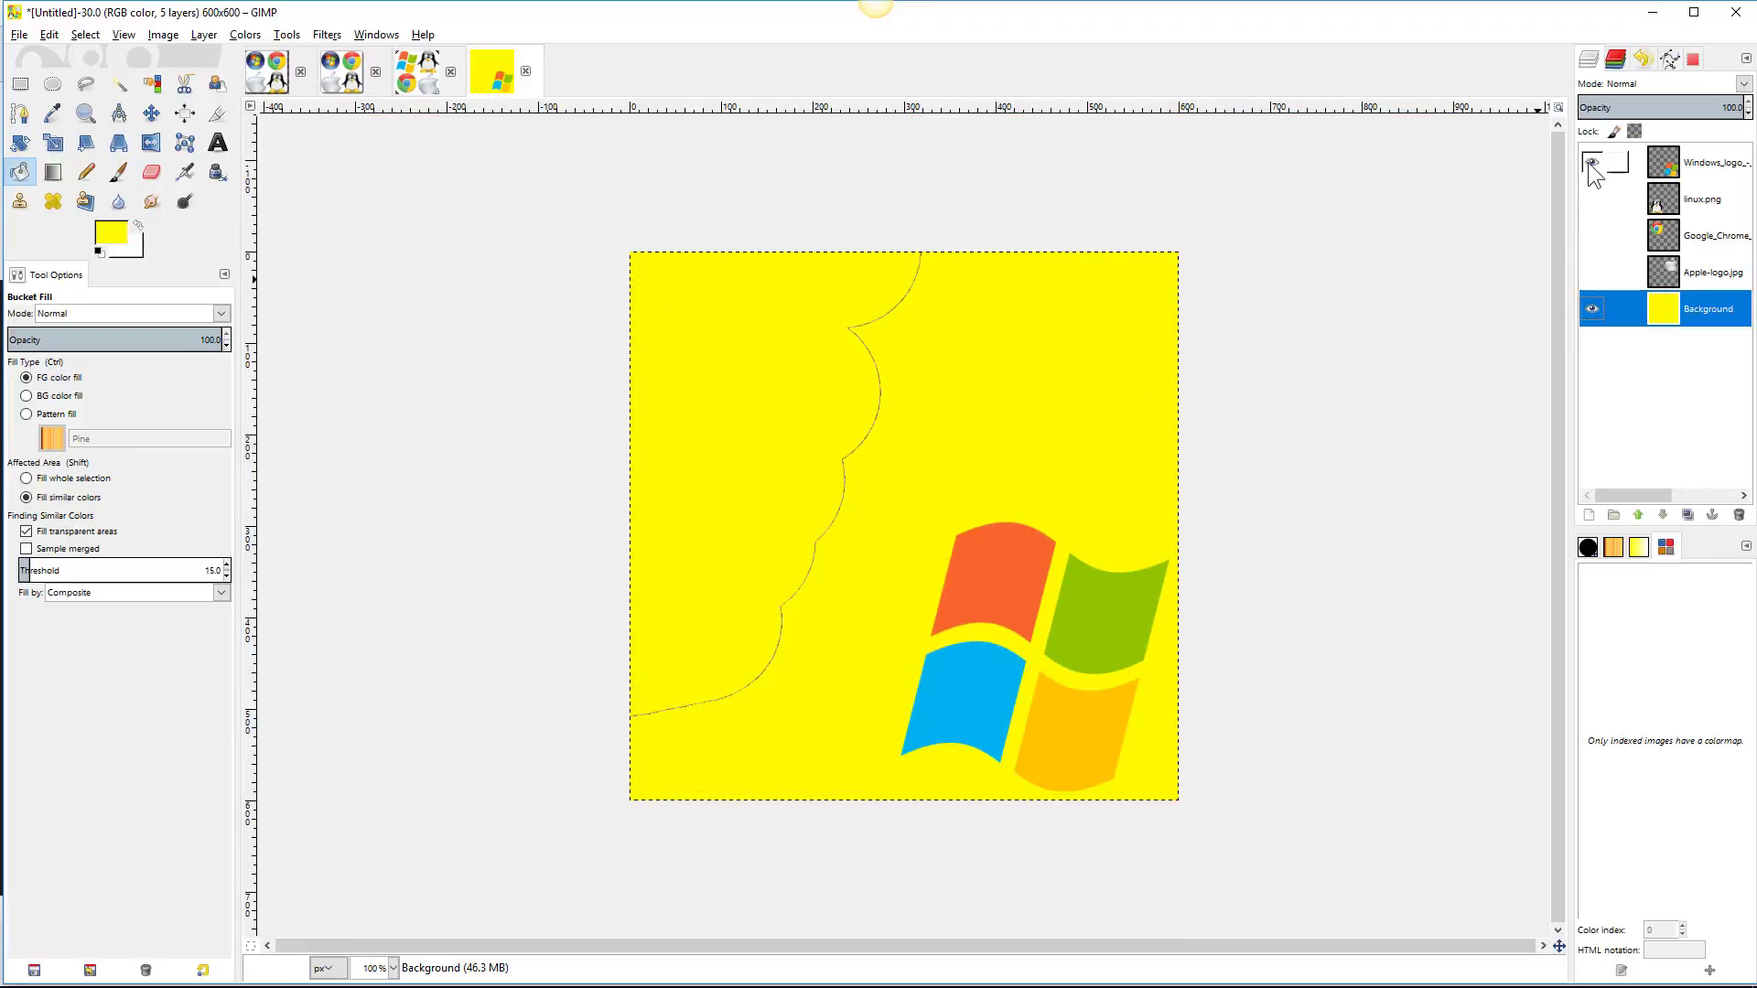
click(1592, 162)
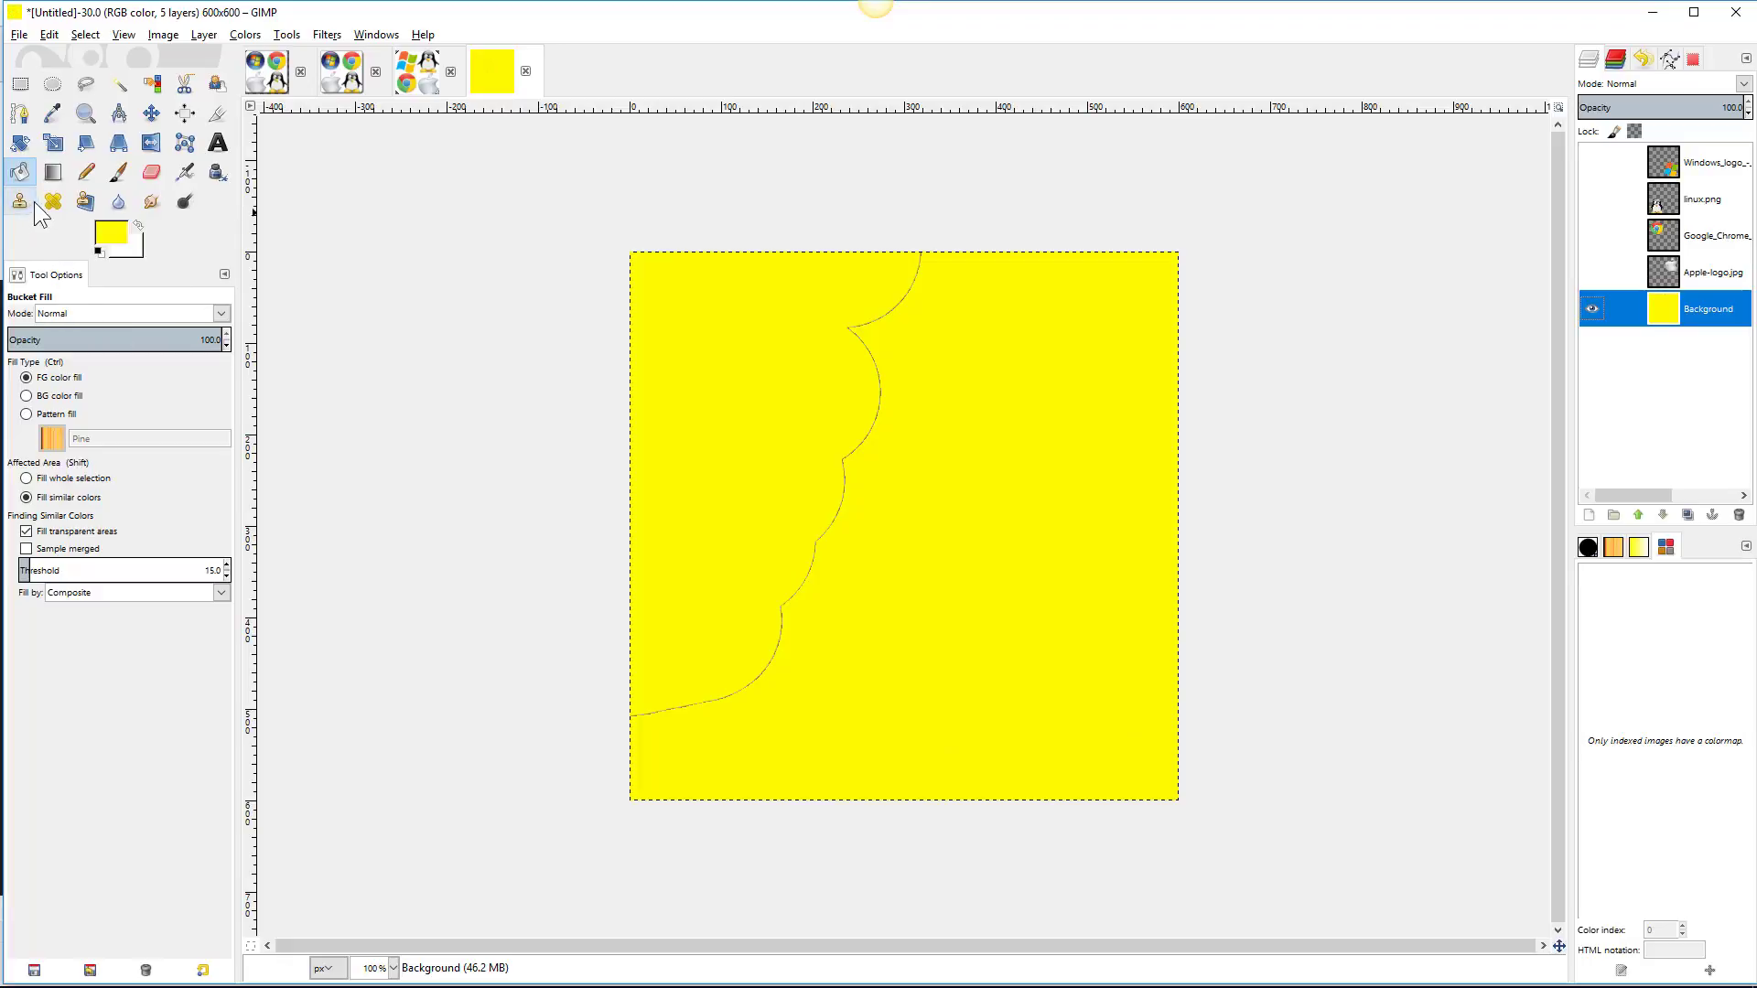
click(117, 174)
mouse_move(953, 201)
mouse_down()
mouse_move(885, 344)
mouse_move(812, 571)
mouse_move(760, 656)
mouse_move(674, 710)
mouse_up()
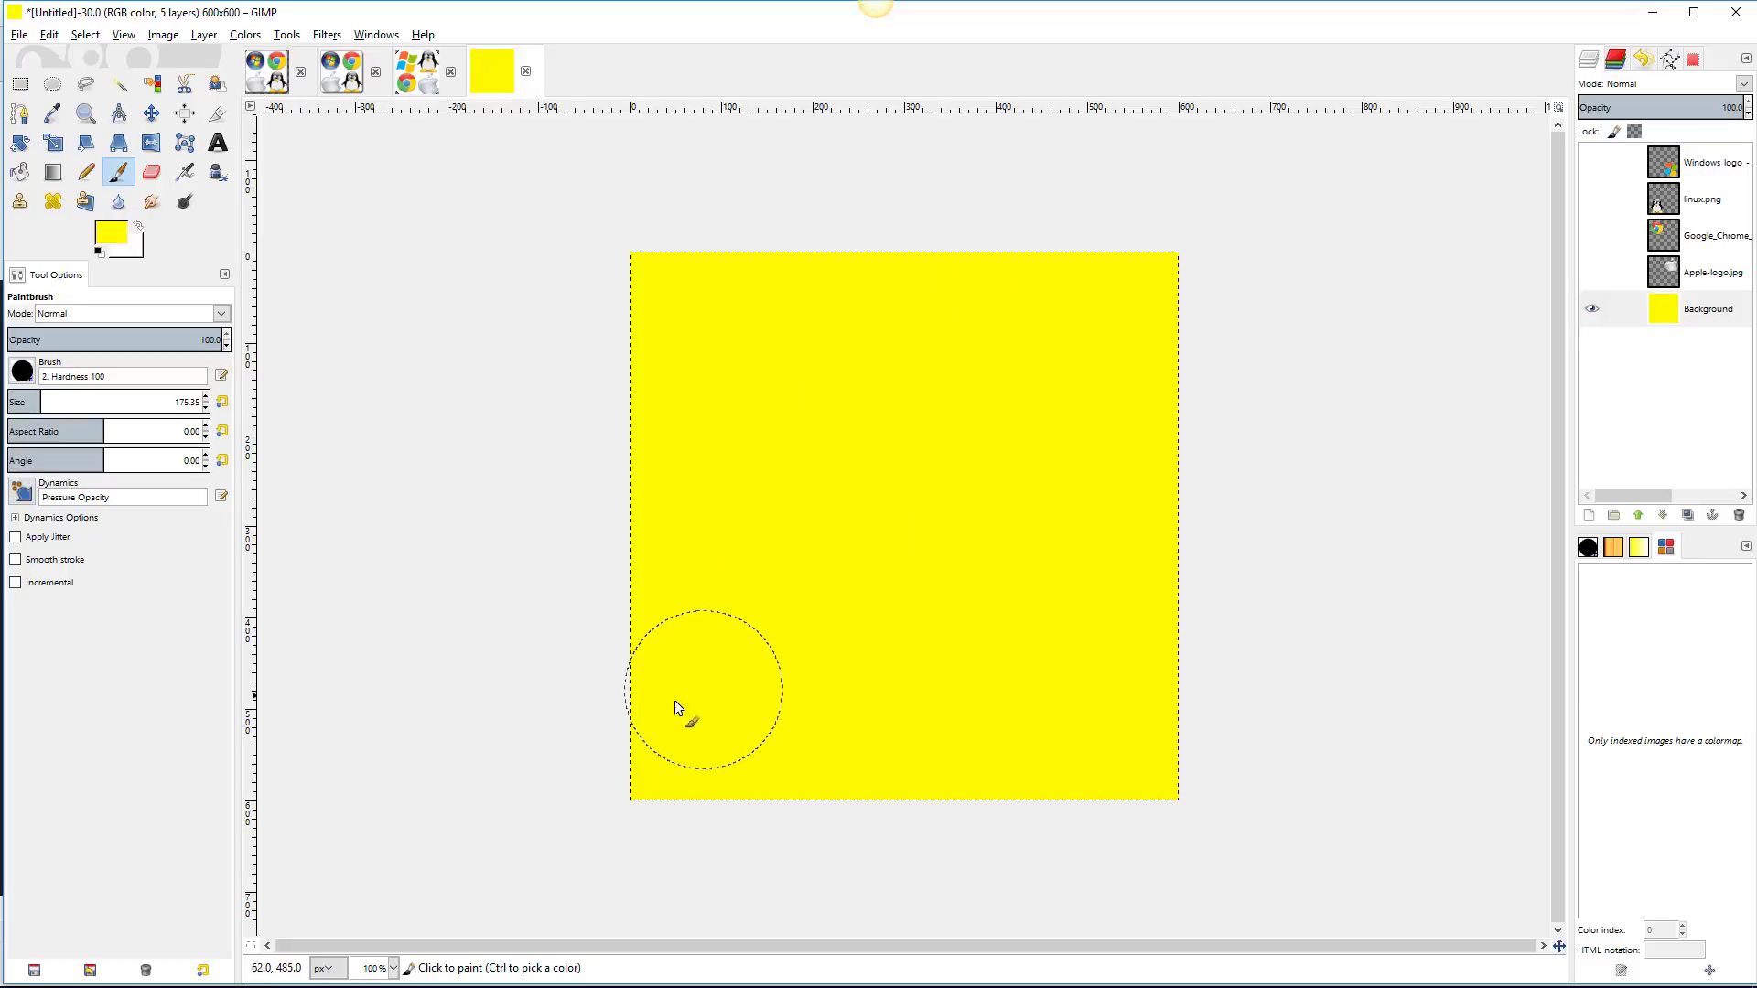
Make the Windows, Linux, Chrome and Apple logo layers visible again.
click(1593, 157)
click(1593, 198)
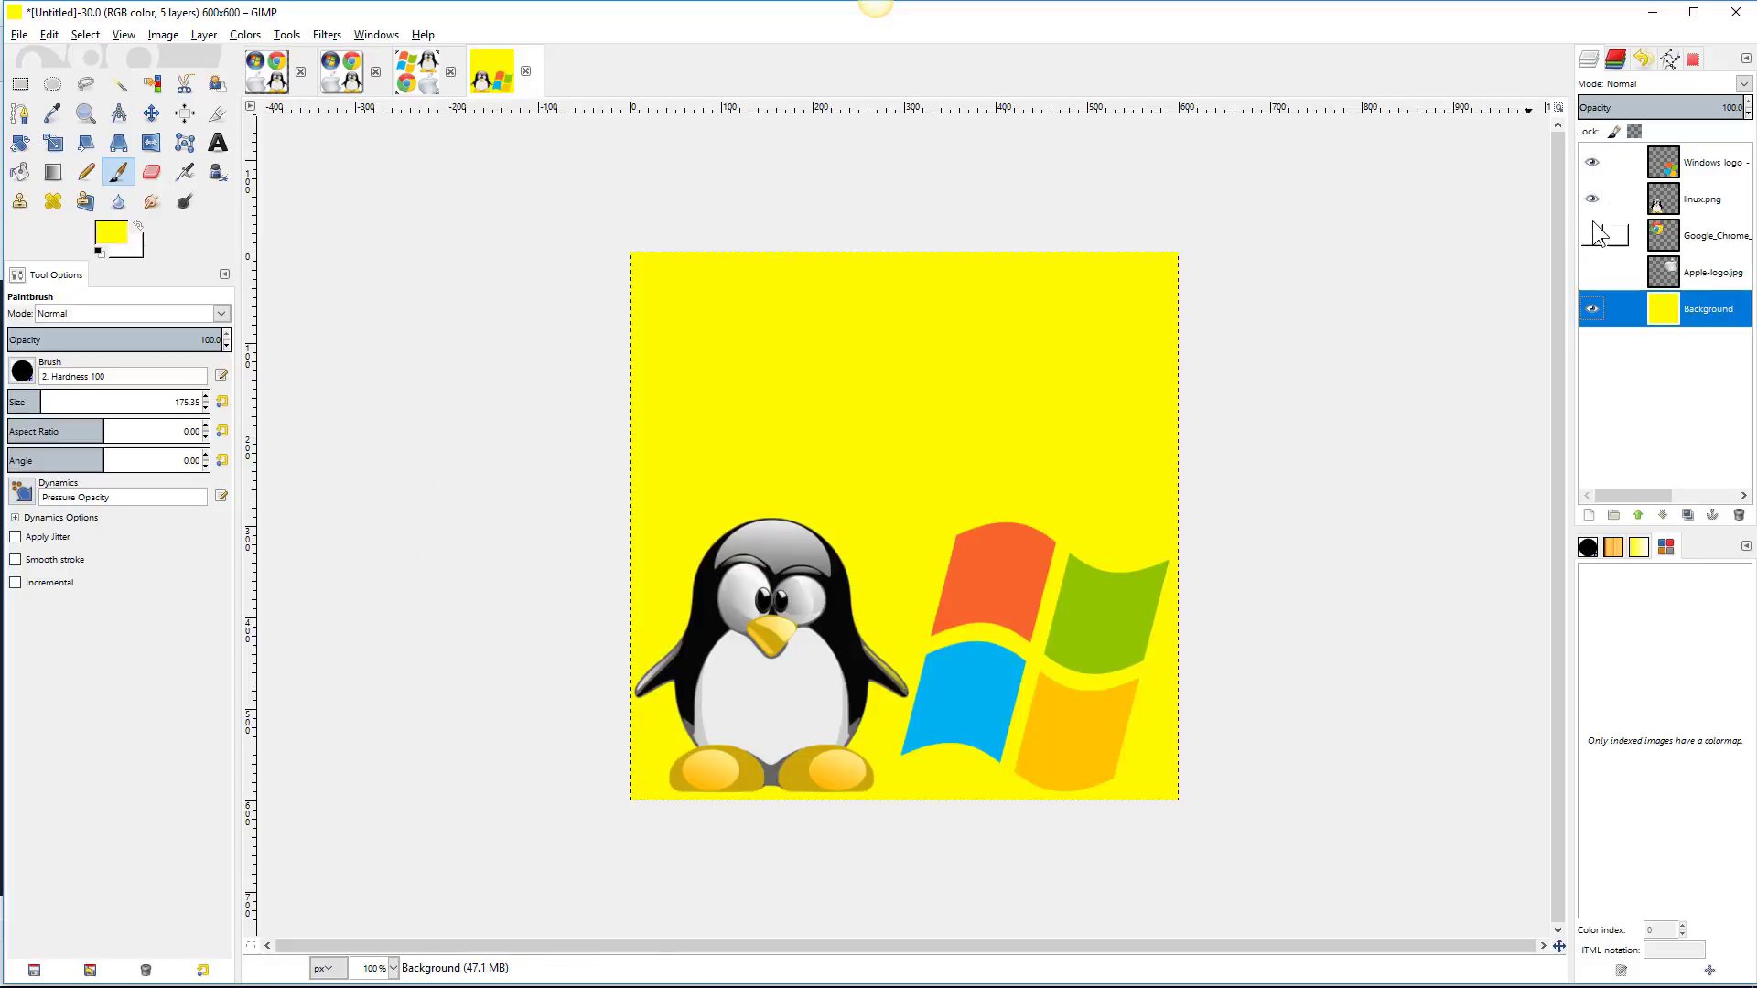
click(1594, 234)
click(1594, 271)
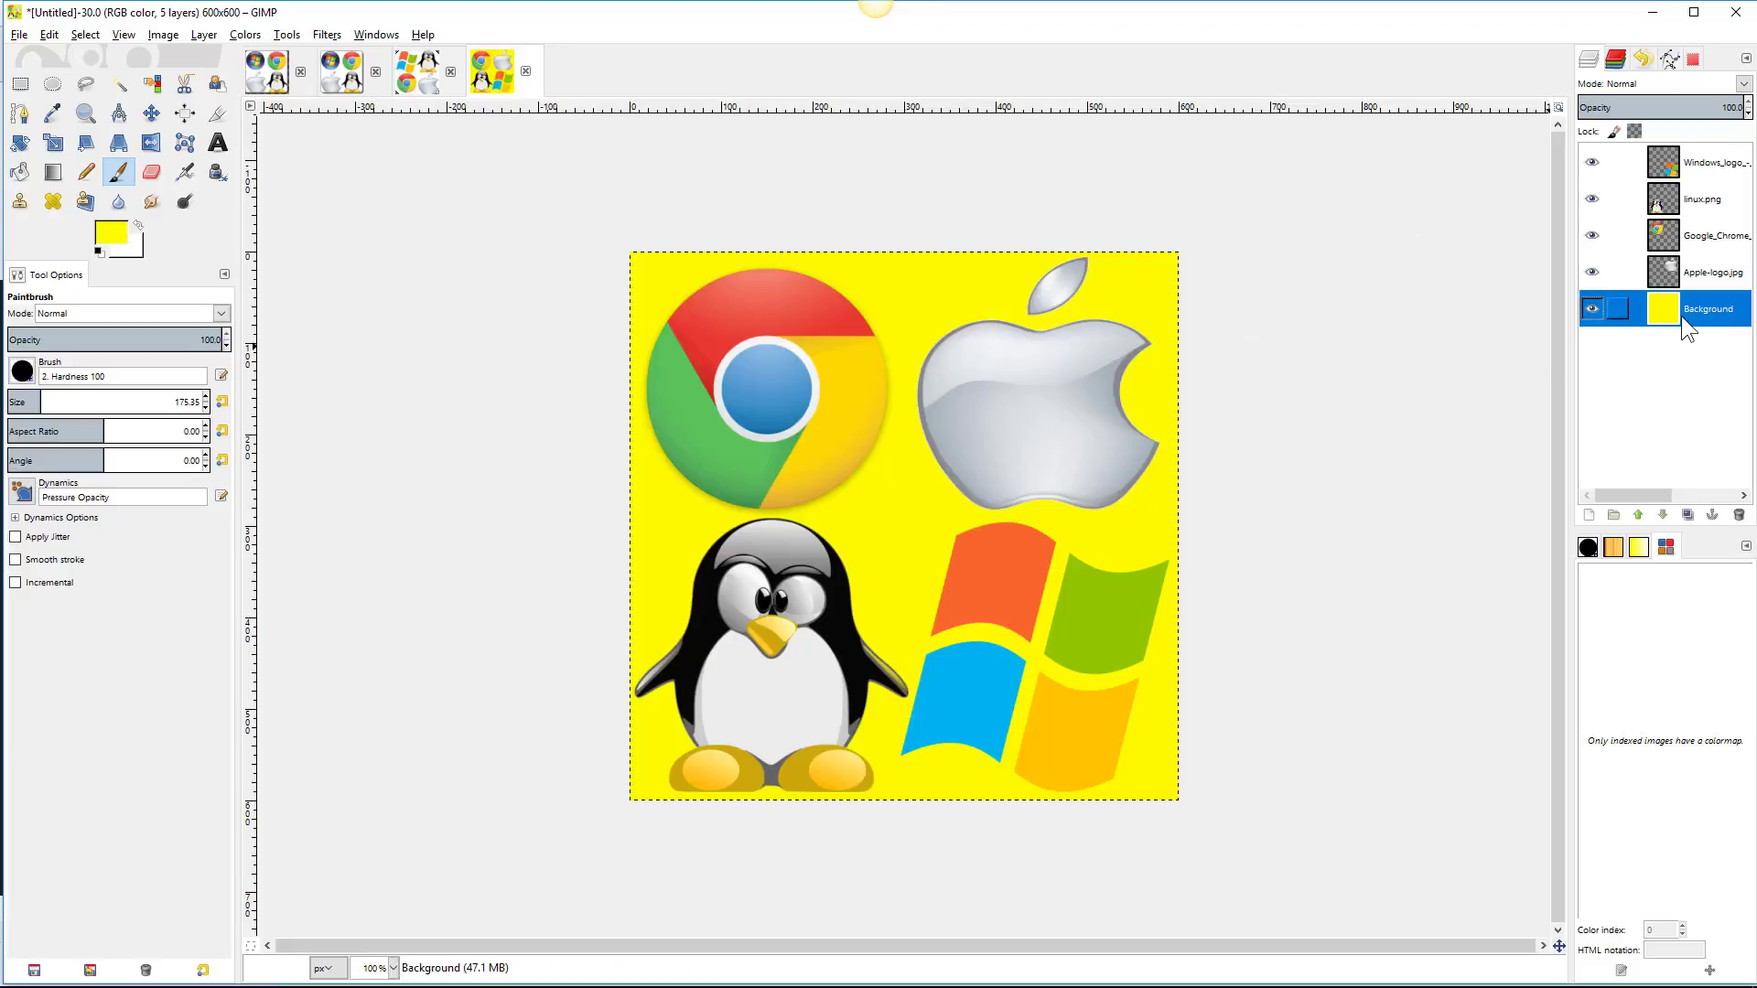
Select the entire canvas and round the selection's corners with Rounded Rectangle, using a radius larger than 16%.
click(85, 37)
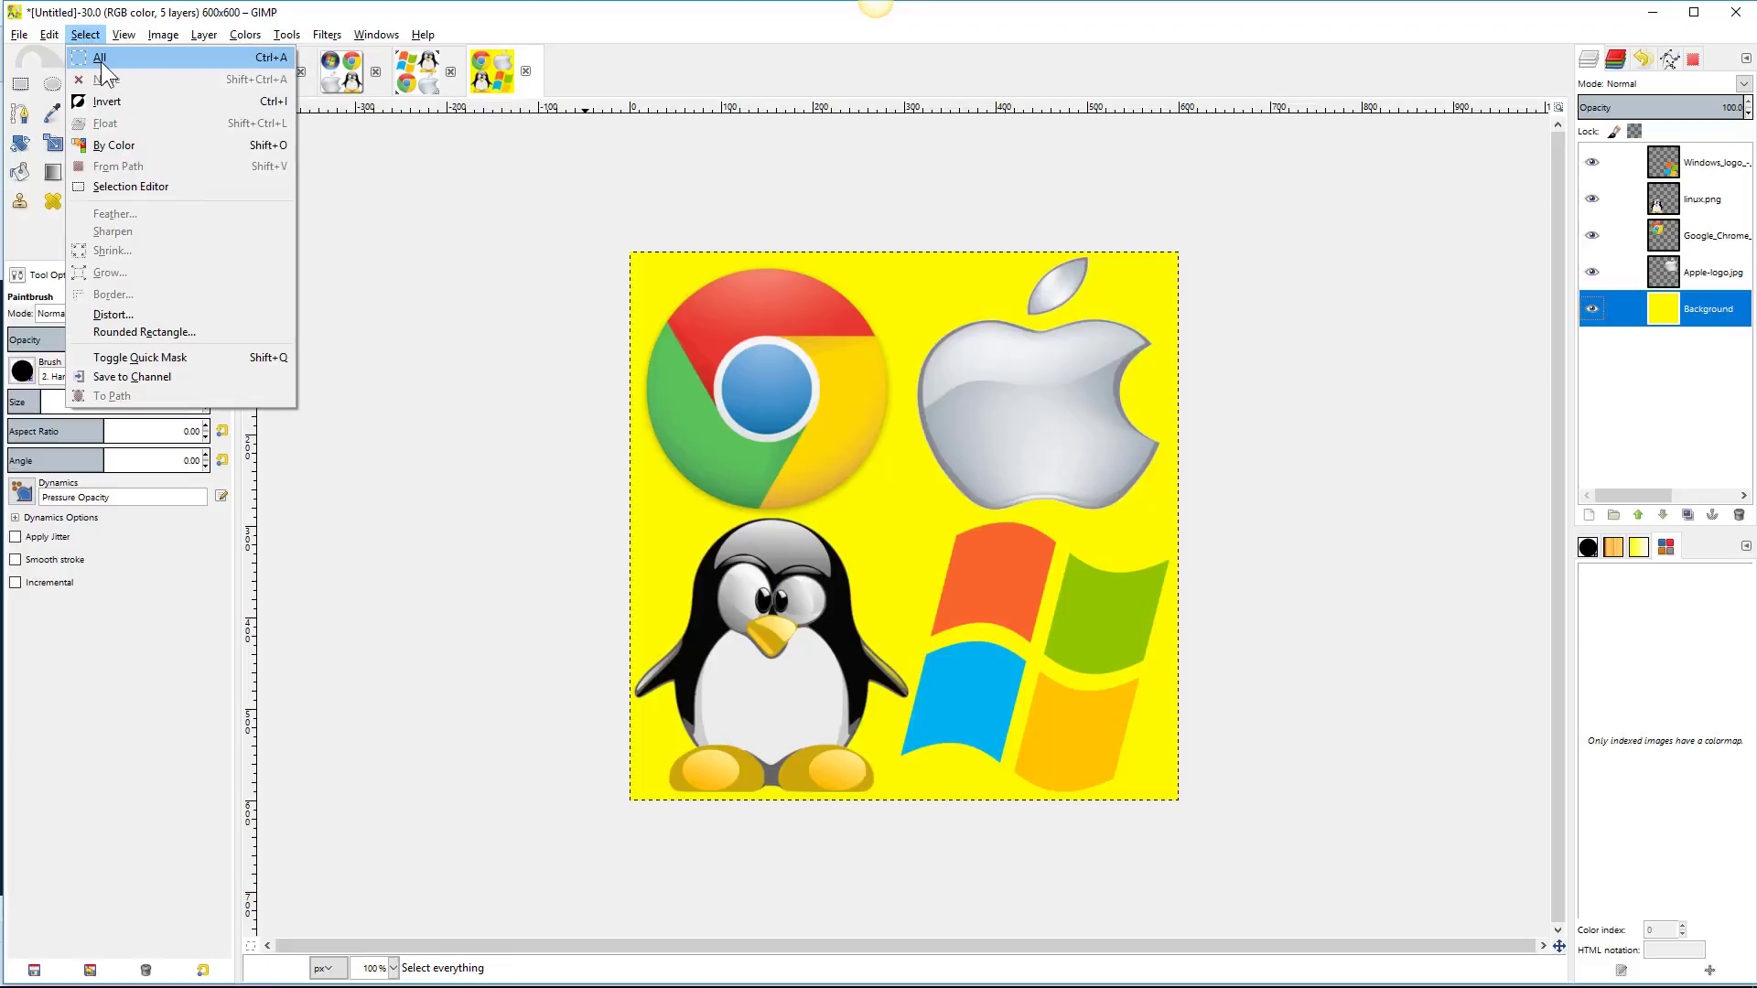
click(101, 63)
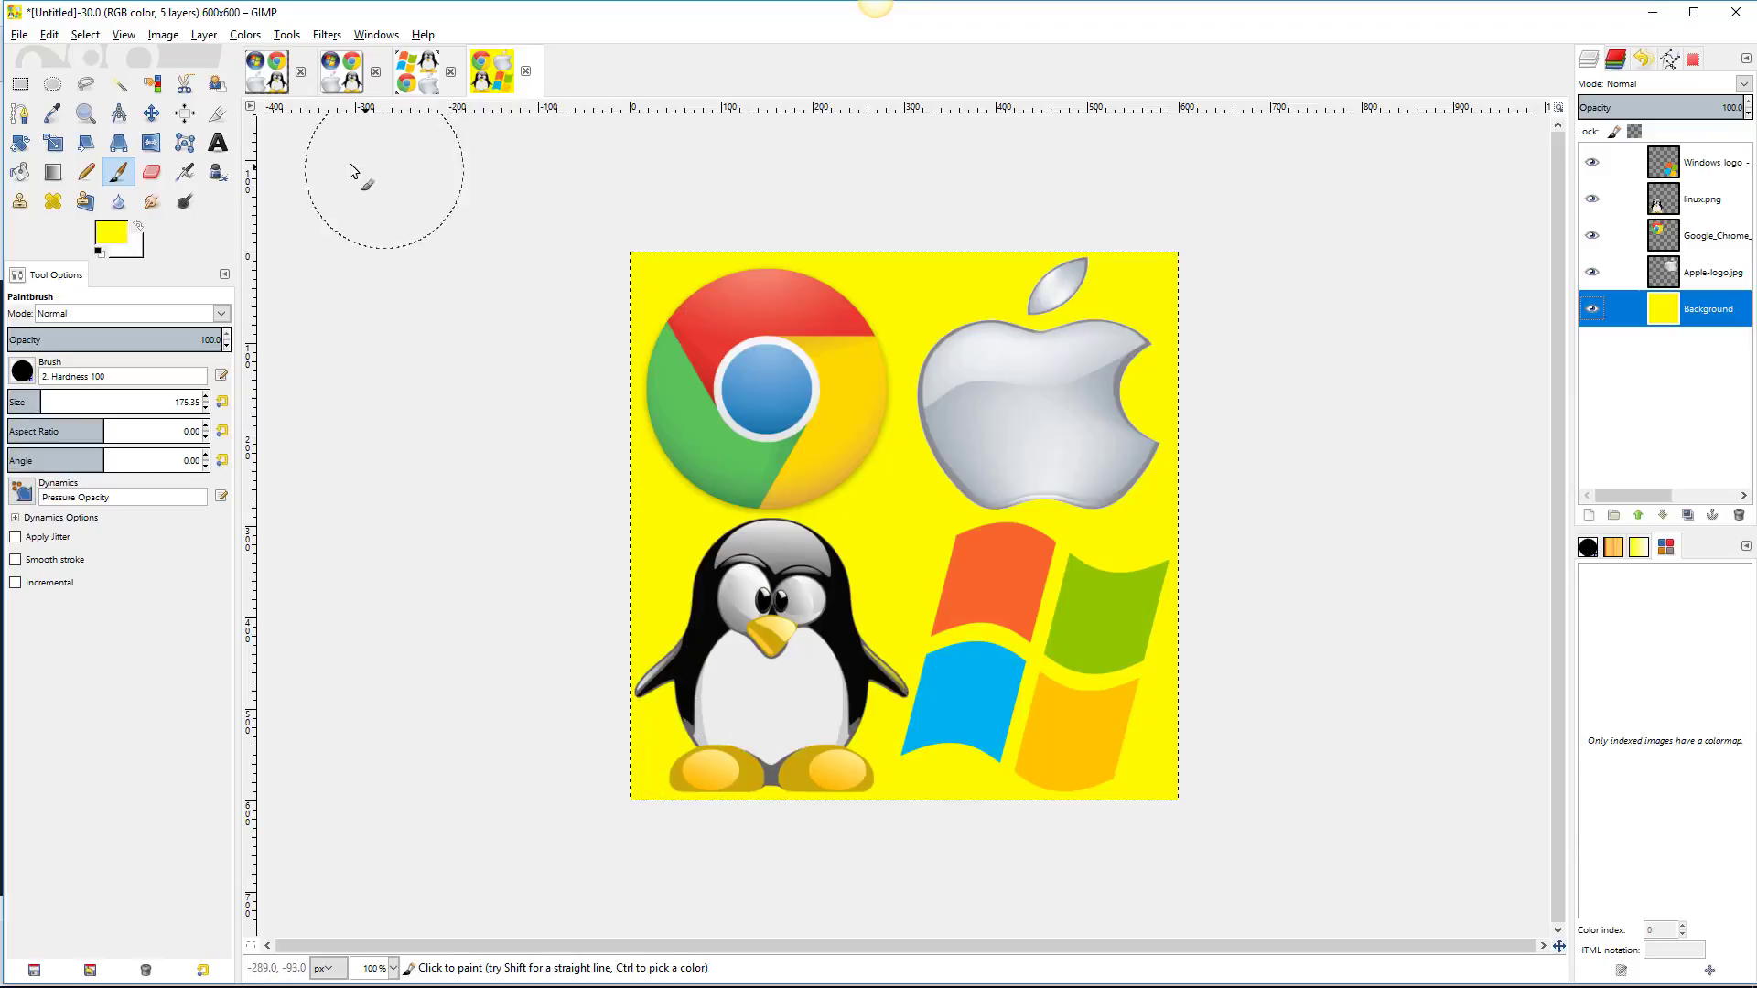
click(84, 35)
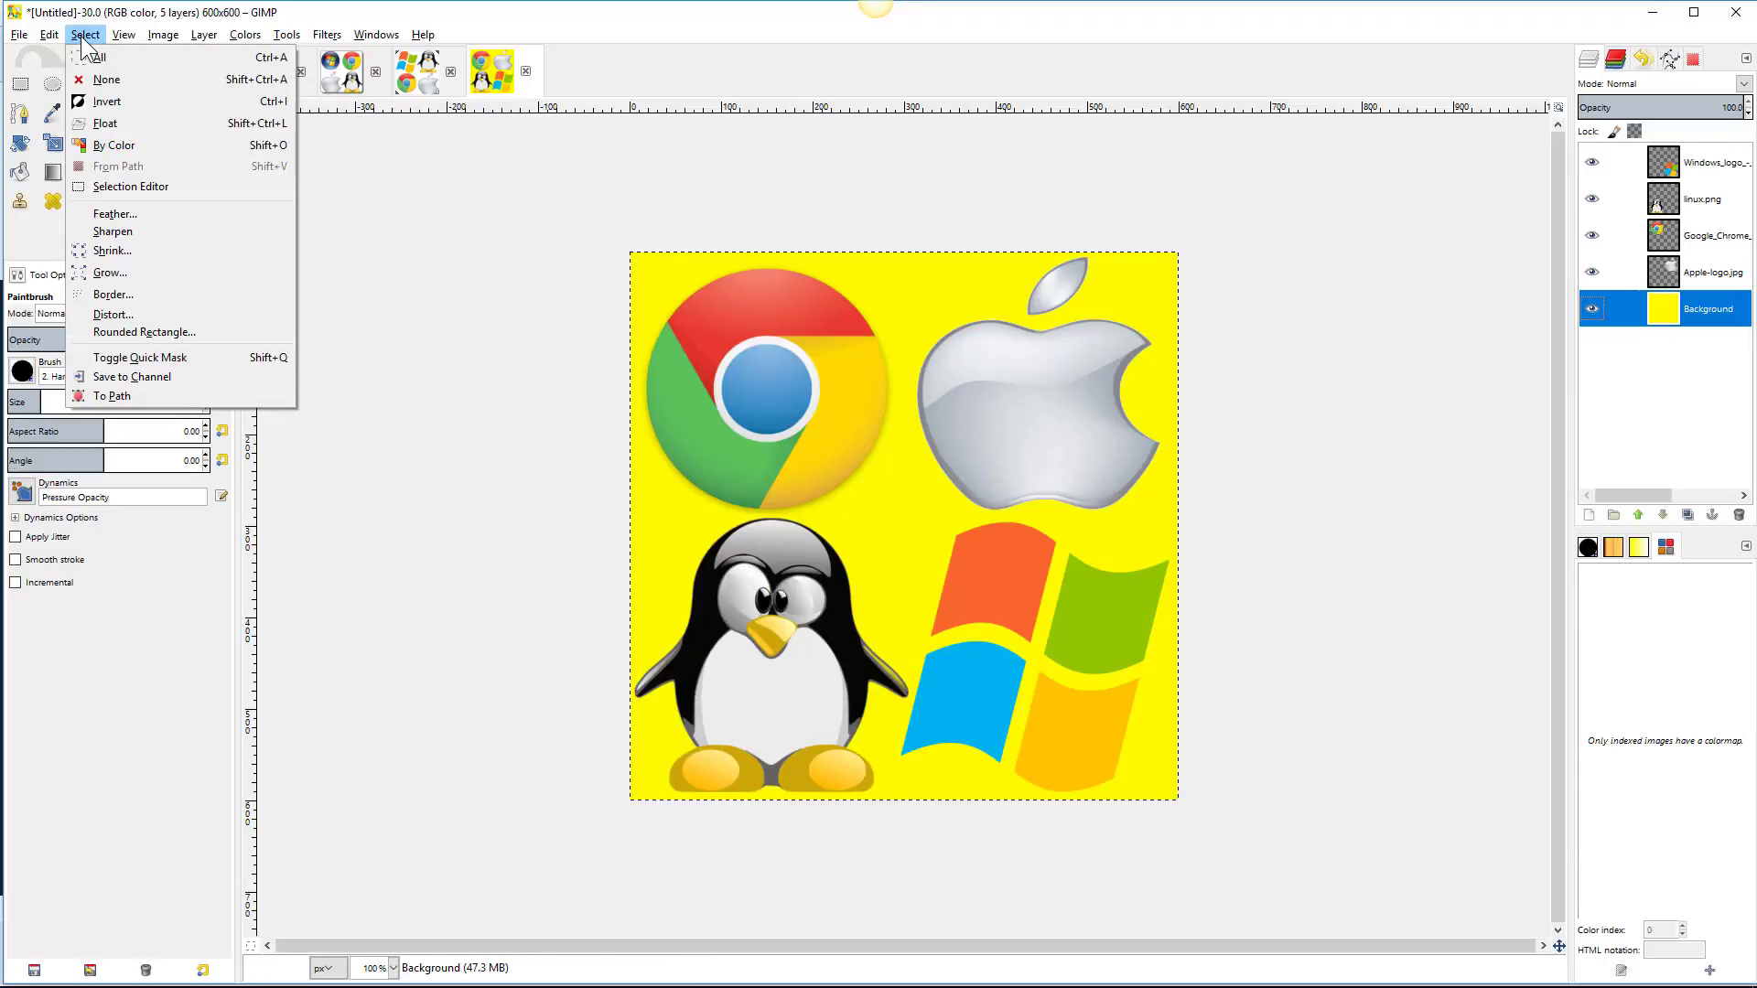
click(97, 331)
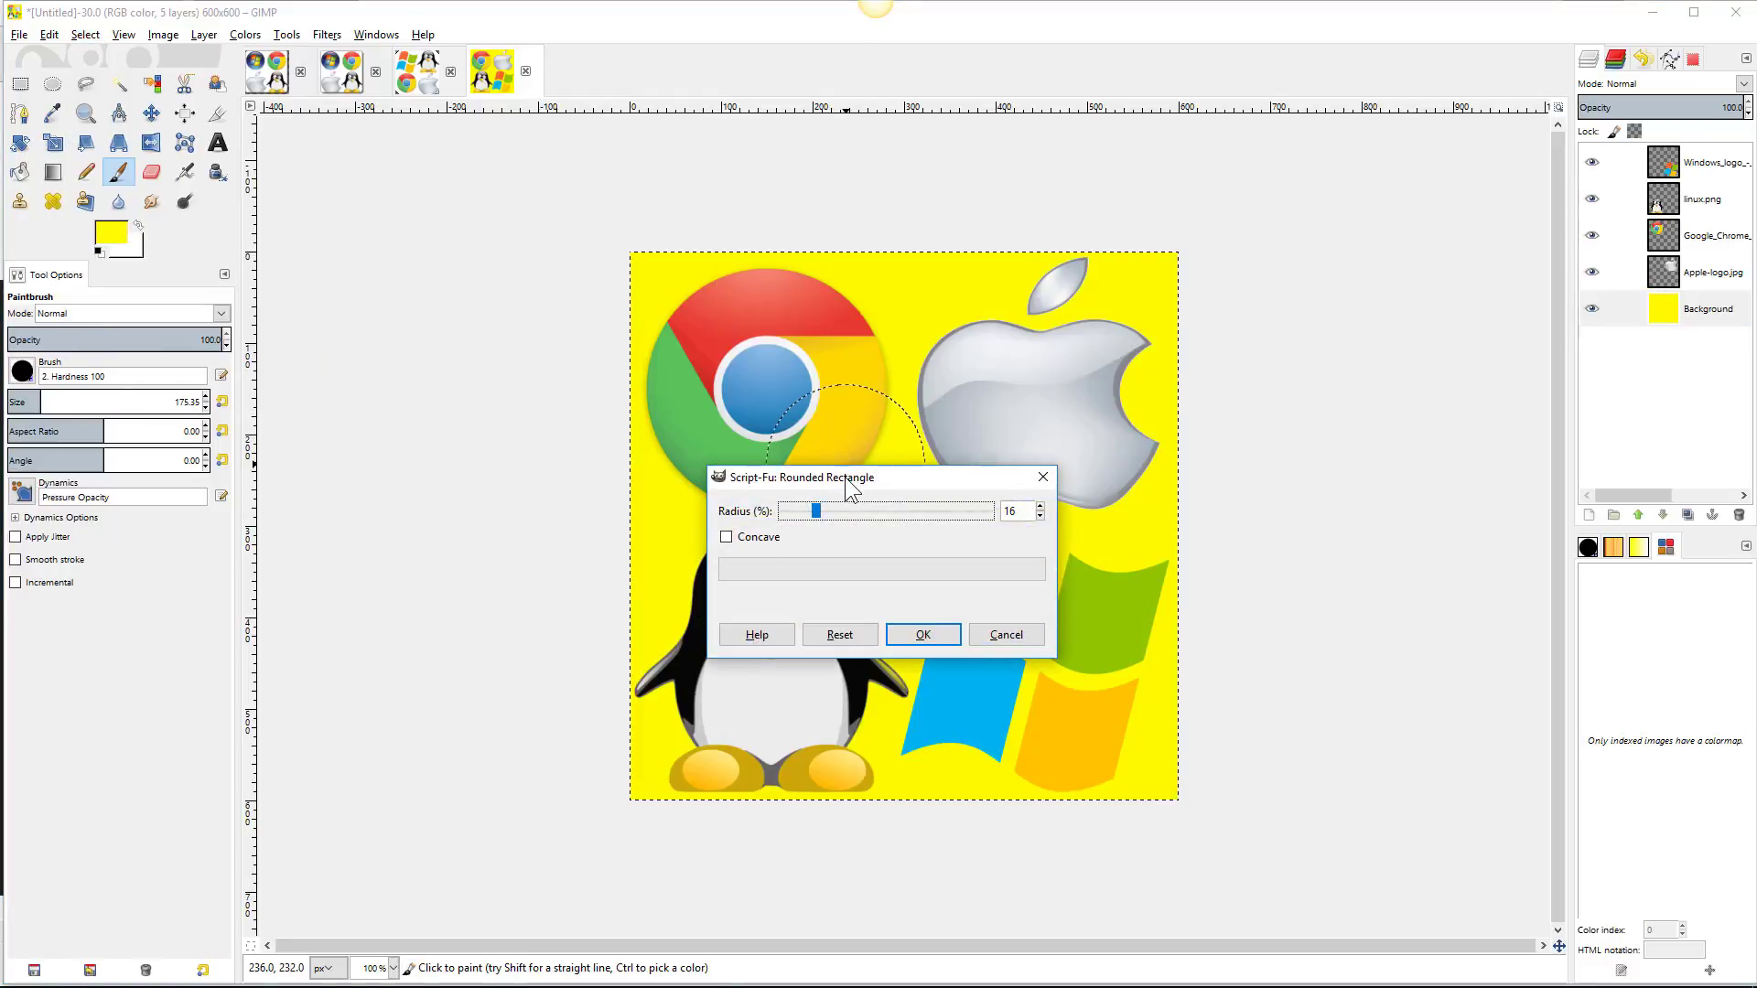
drag(844, 468, 1335, 363)
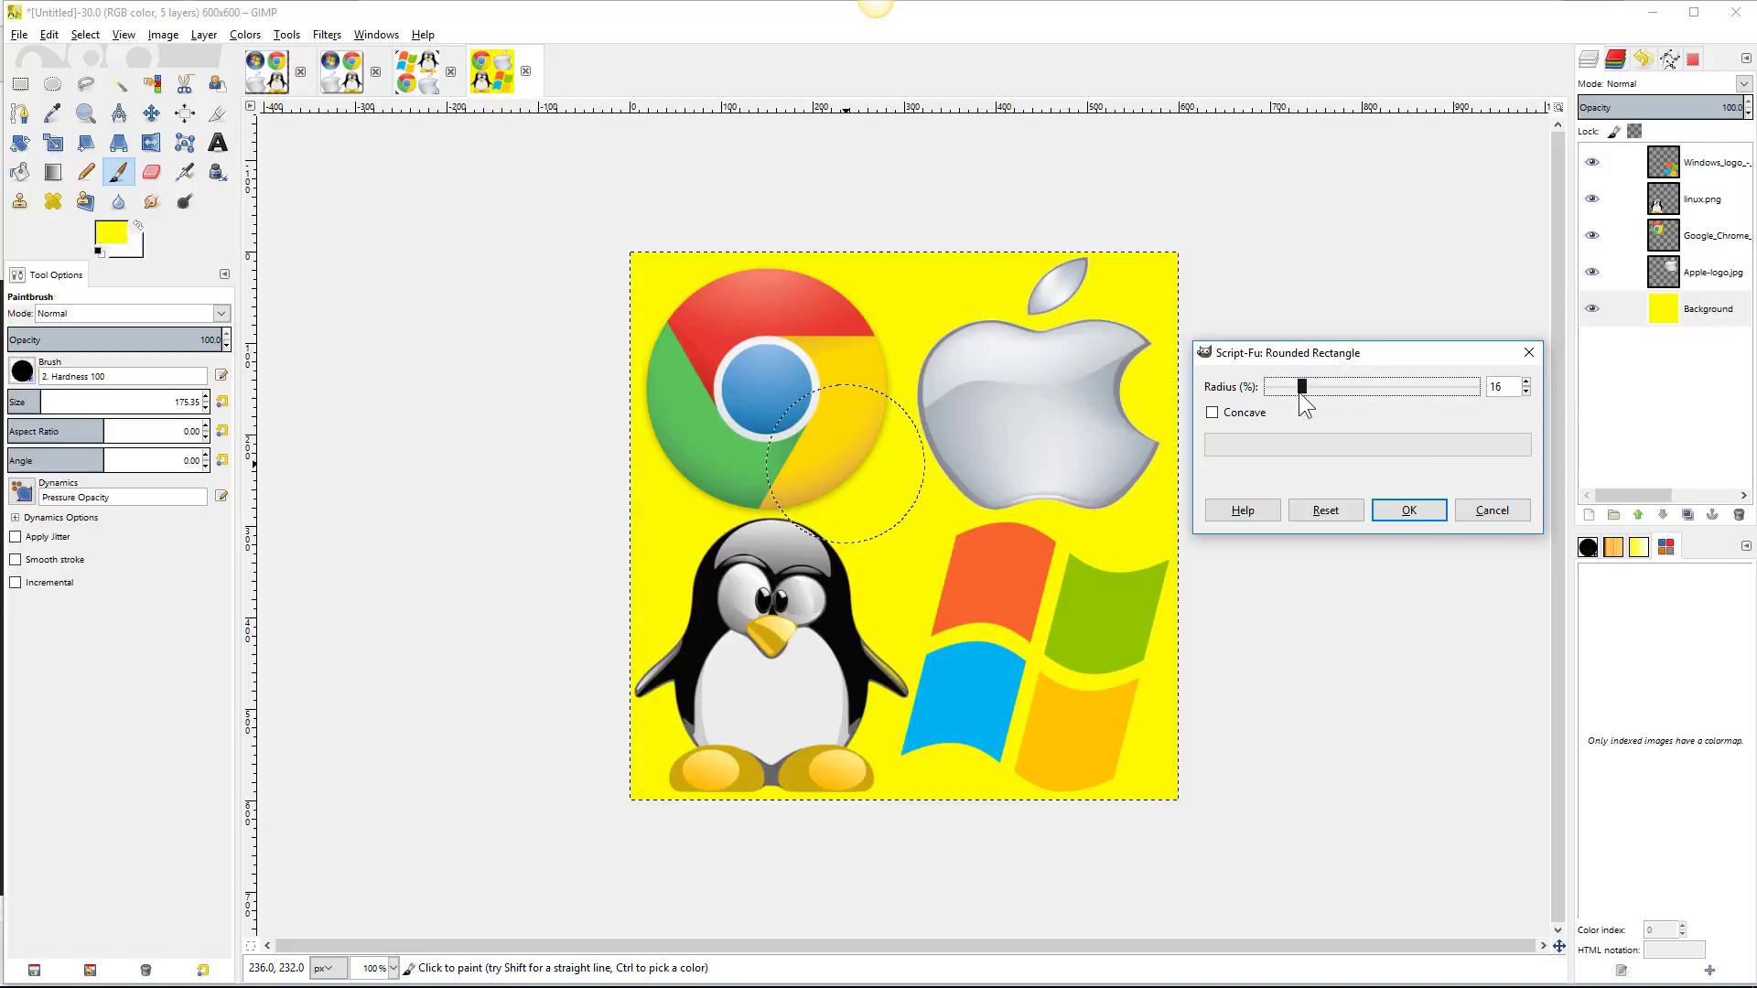
mouse_move(1303, 386)
mouse_down()
mouse_move(1372, 386)
mouse_move(1320, 386)
mouse_up()
click(1407, 512)
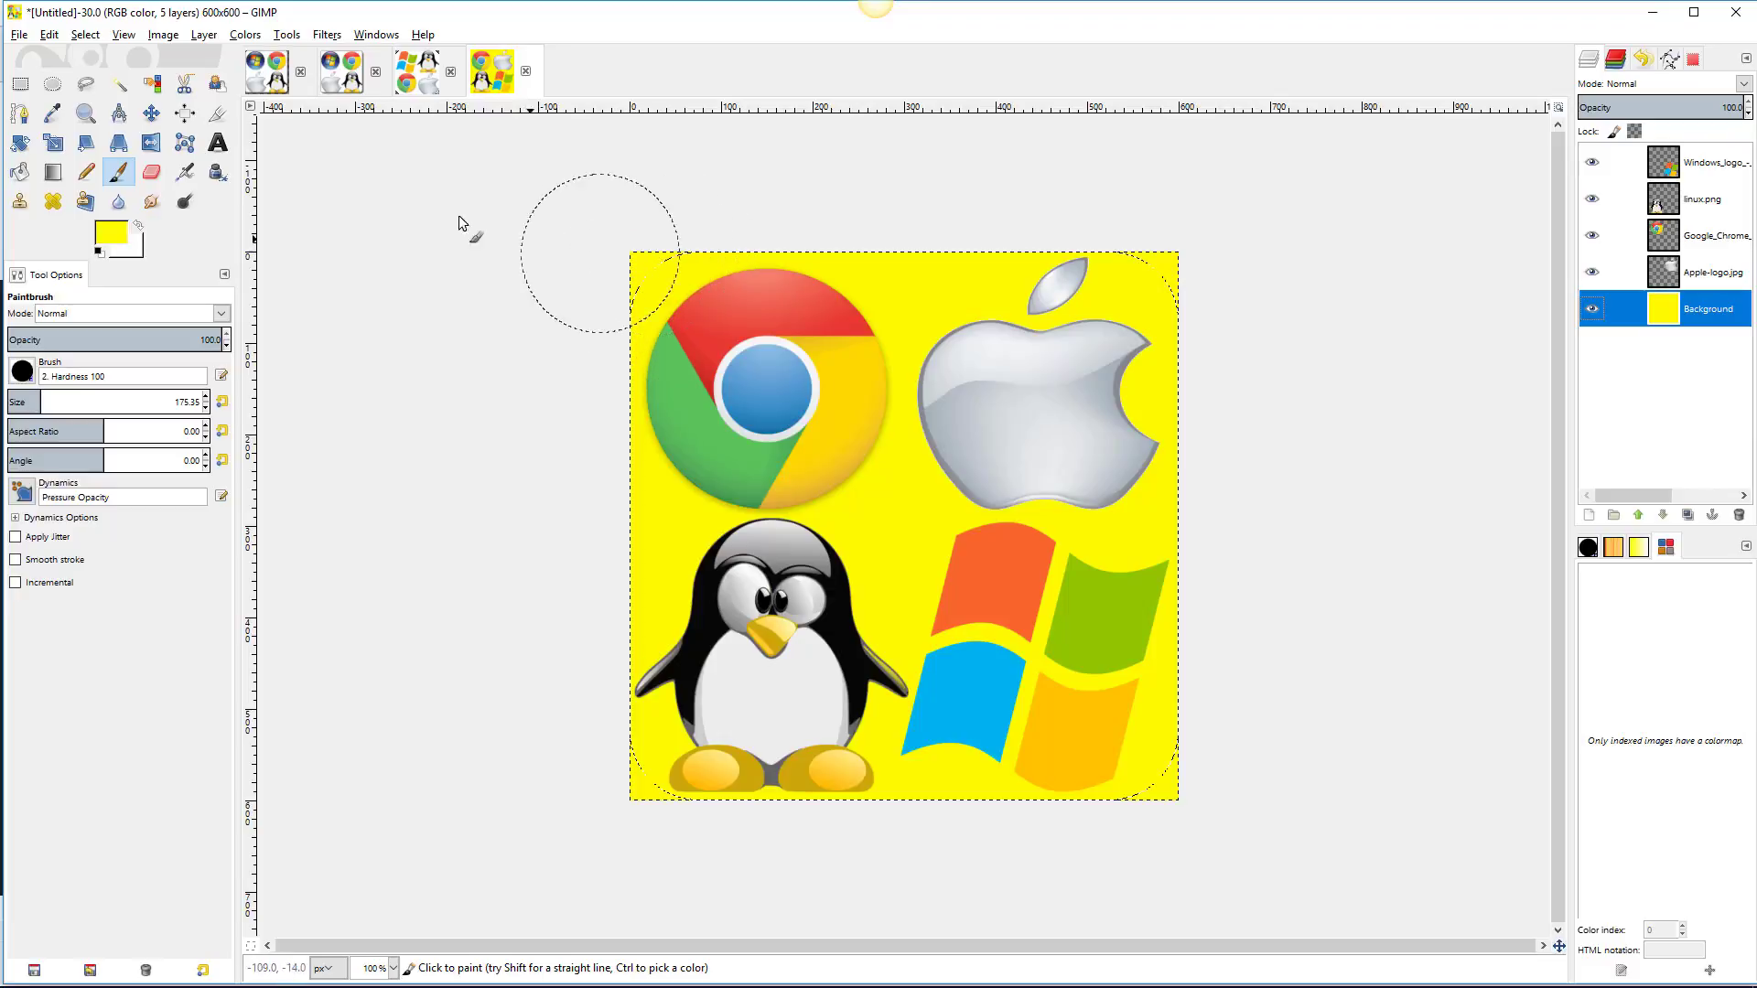
Try erasing the Background layer inside the rounded selection around the Chrome logo, and undo the eraser stroke.
click(147, 171)
click(147, 172)
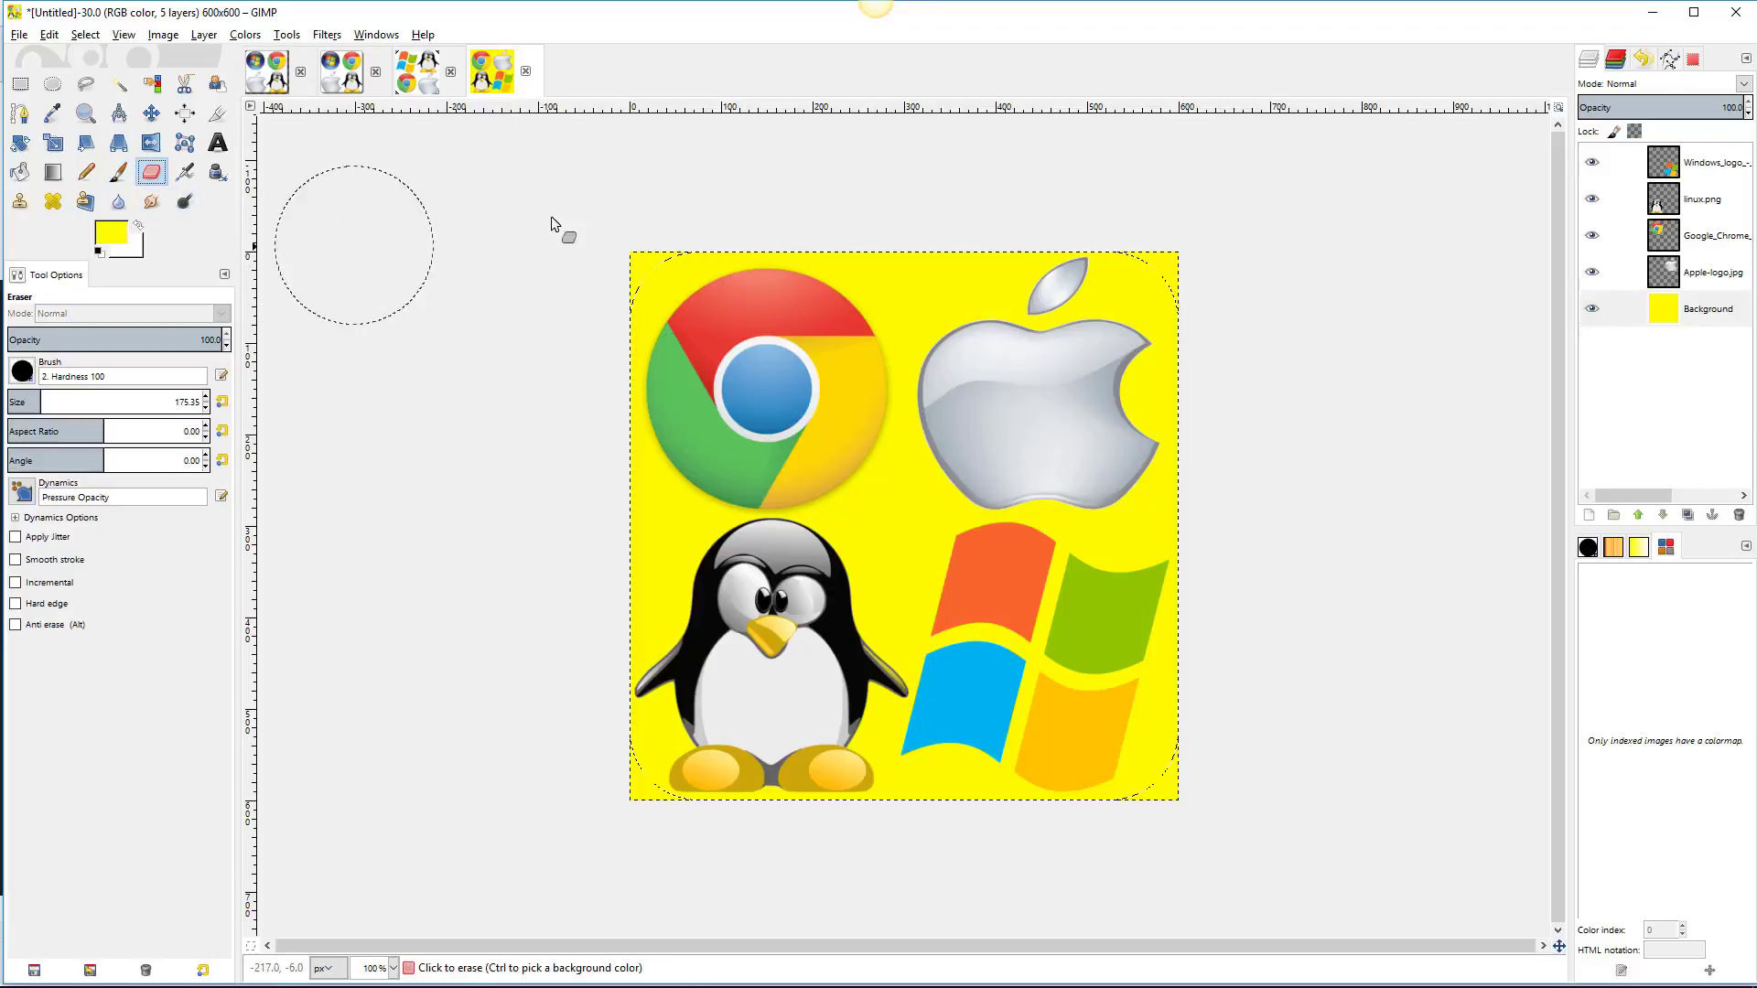
mouse_move(841, 198)
mouse_down()
mouse_move(748, 216)
mouse_move(648, 291)
mouse_move(588, 534)
mouse_up()
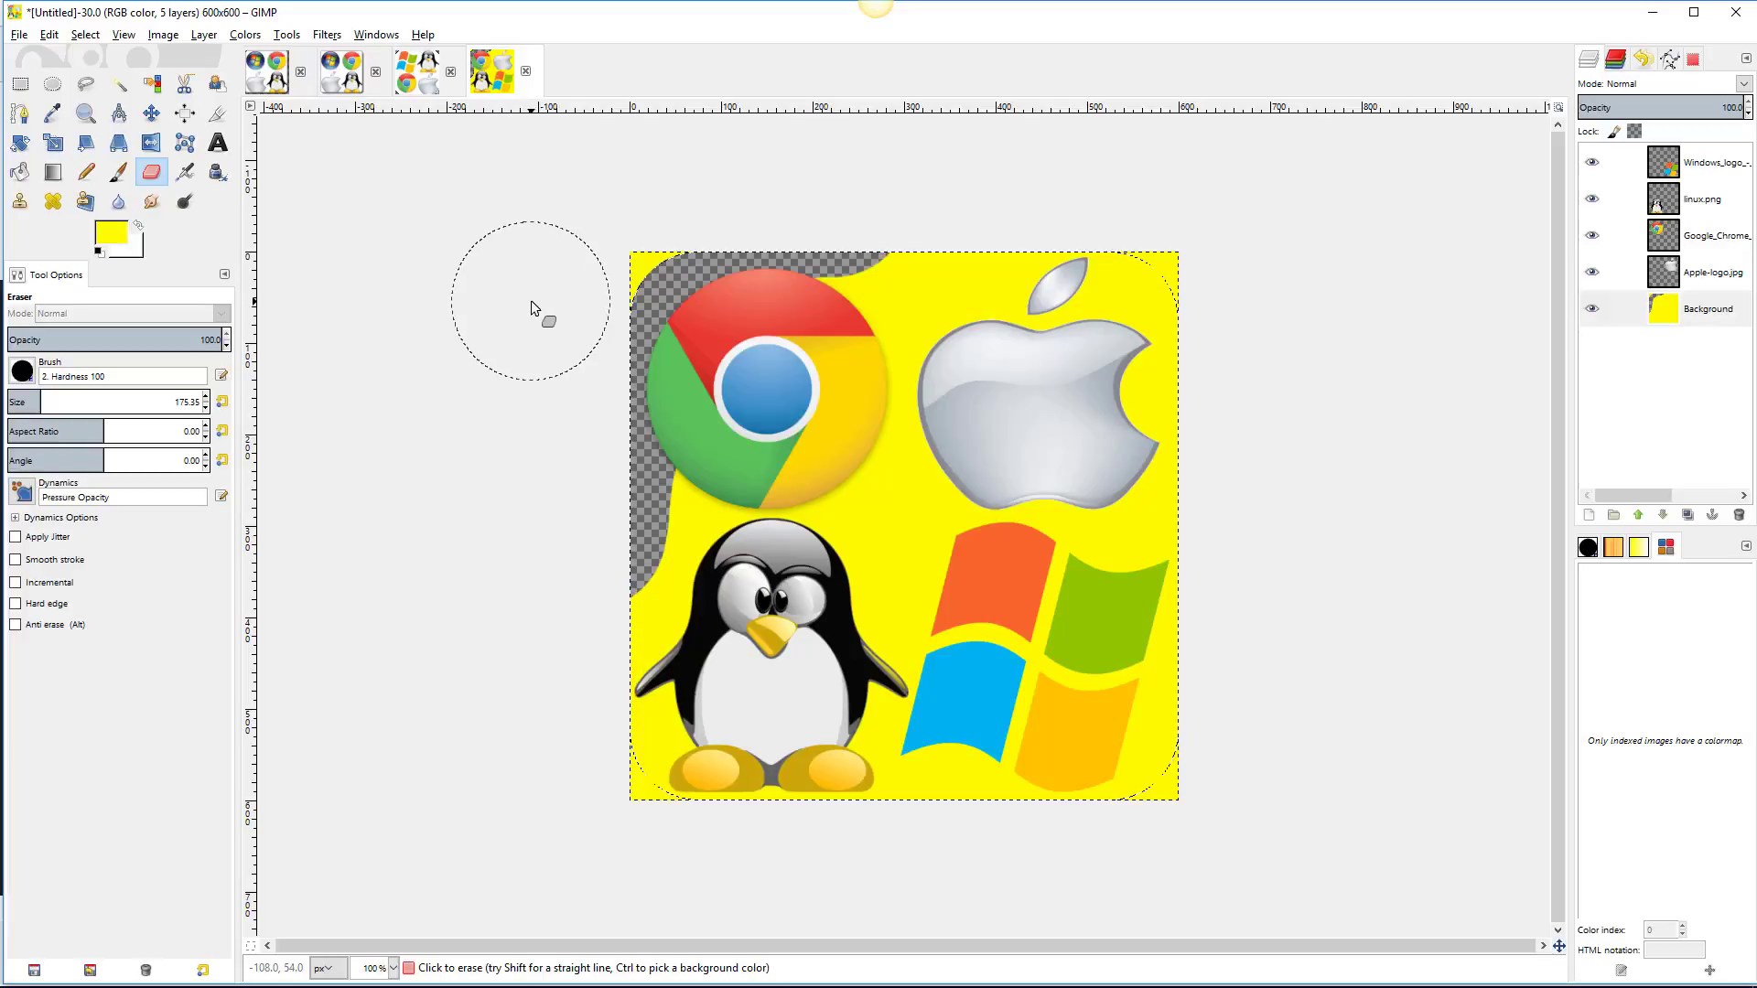
key(ctrl+z)
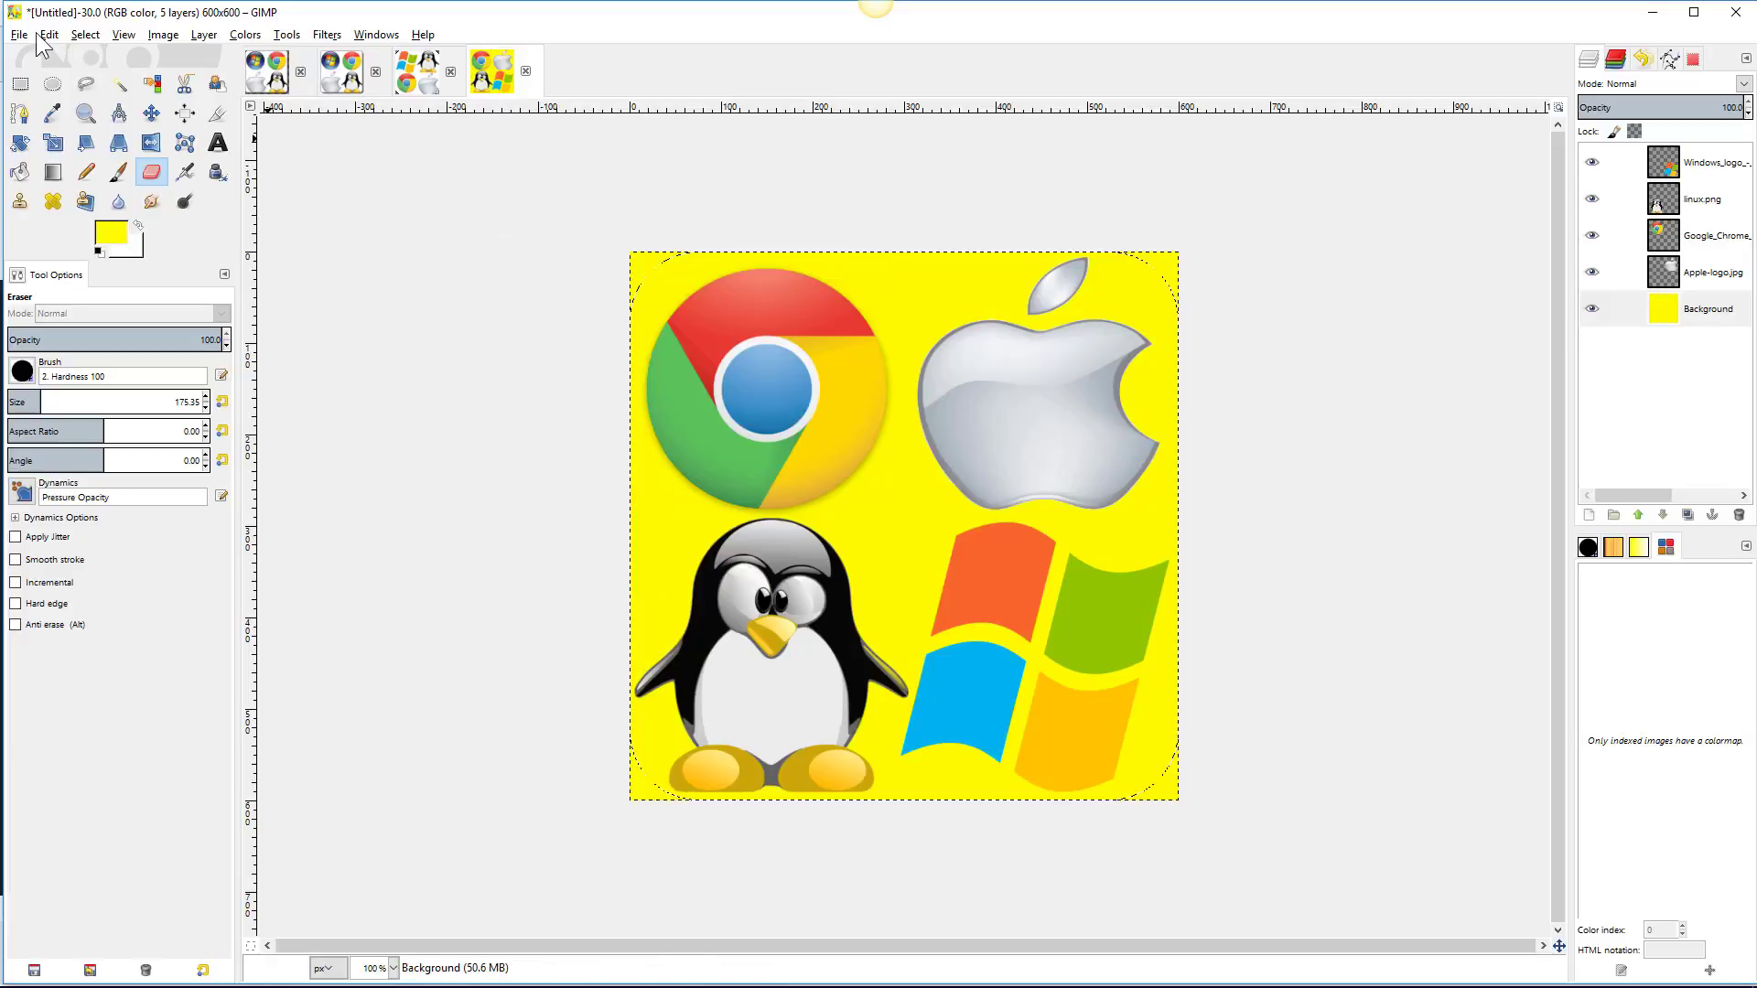
Invert the selection and erase the Background layer's yellow in all four corners outside the rounded rectangle.
click(84, 37)
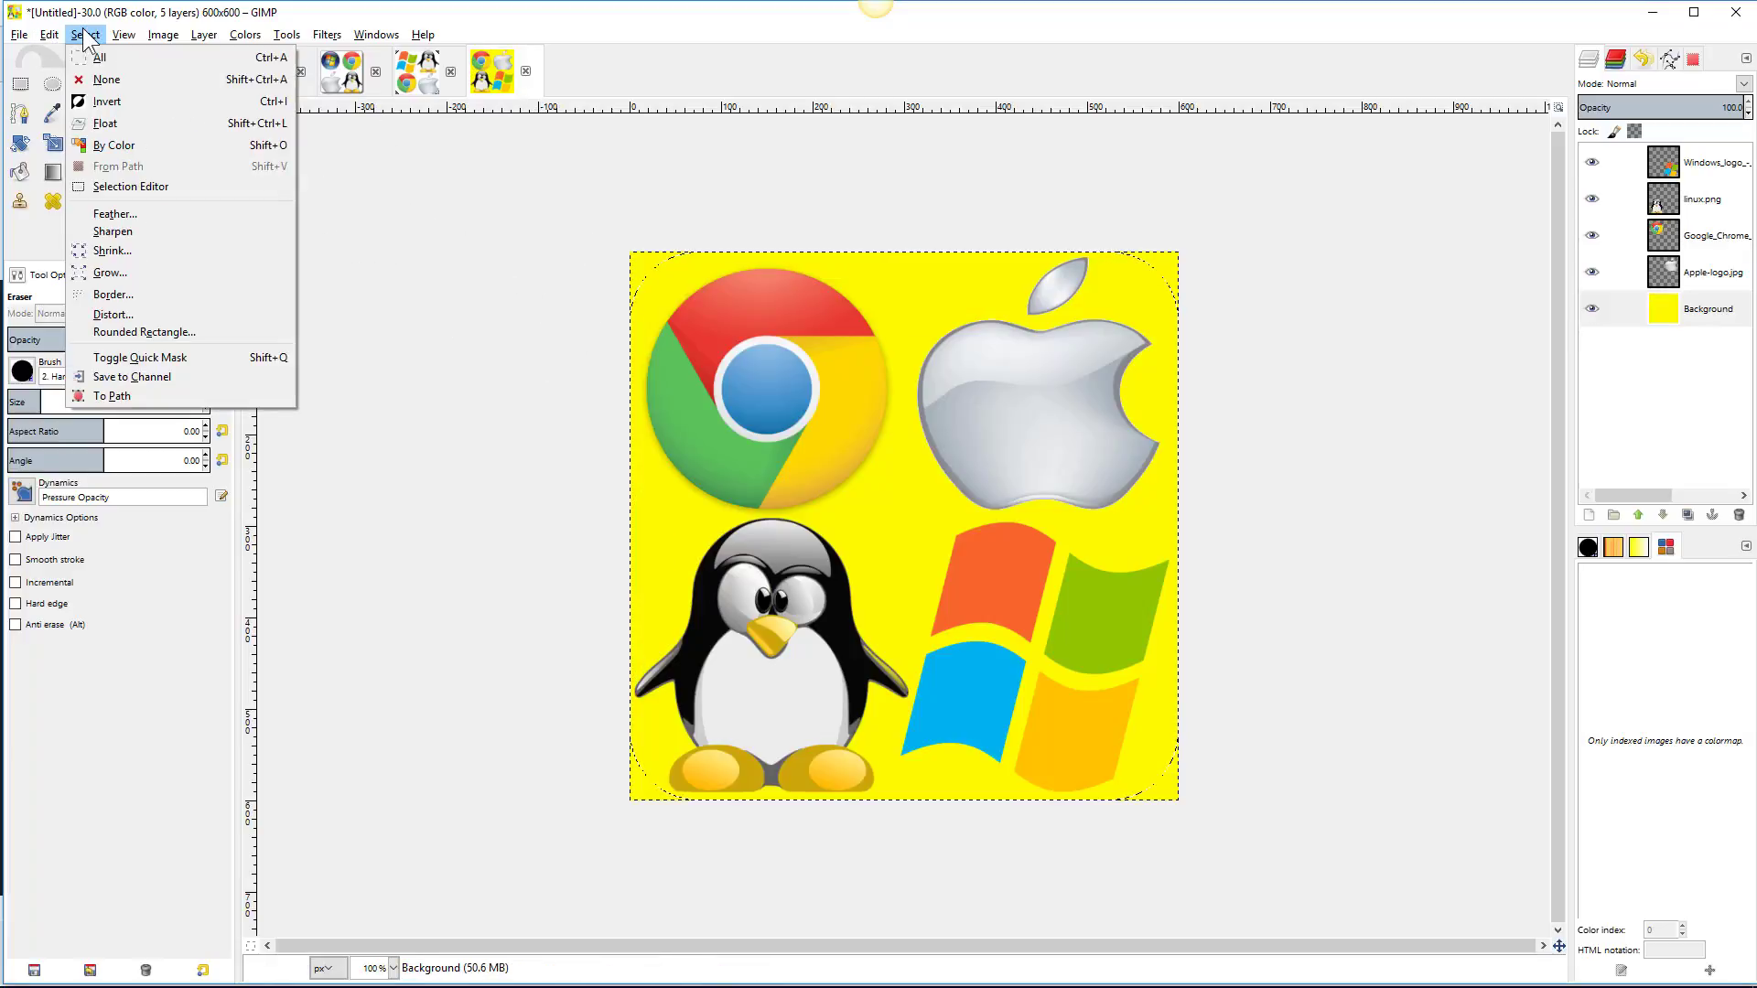
click(102, 101)
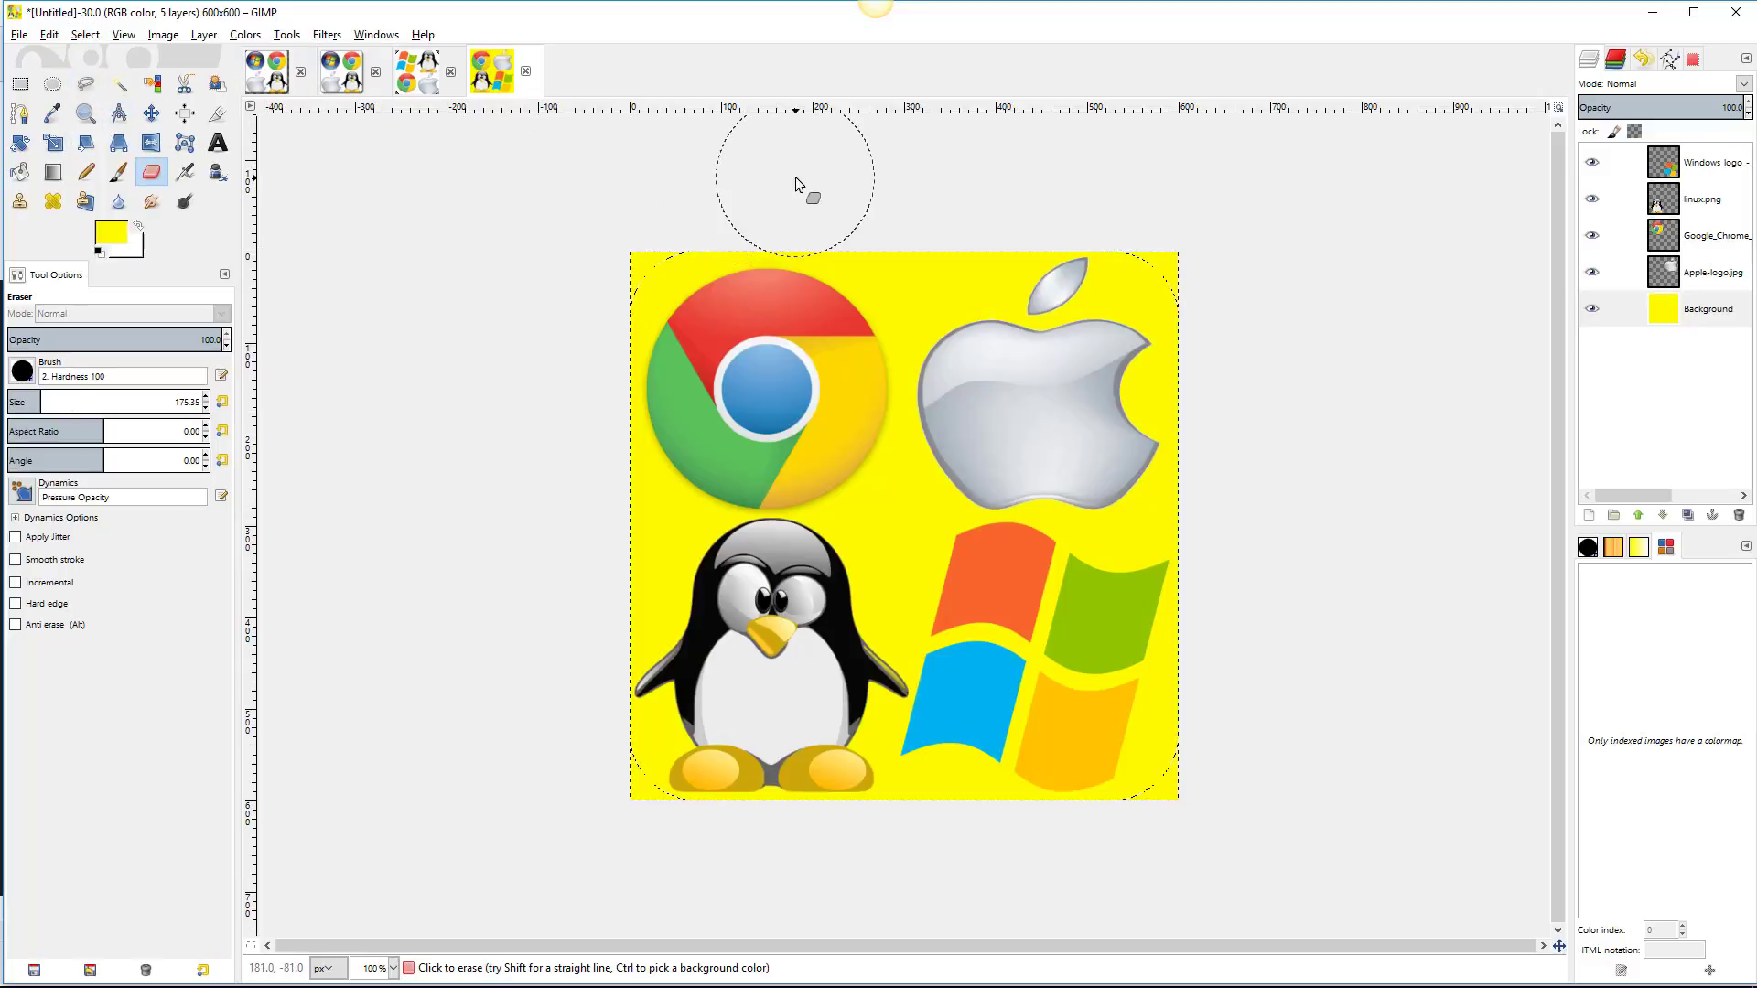
click(628, 255)
click(624, 789)
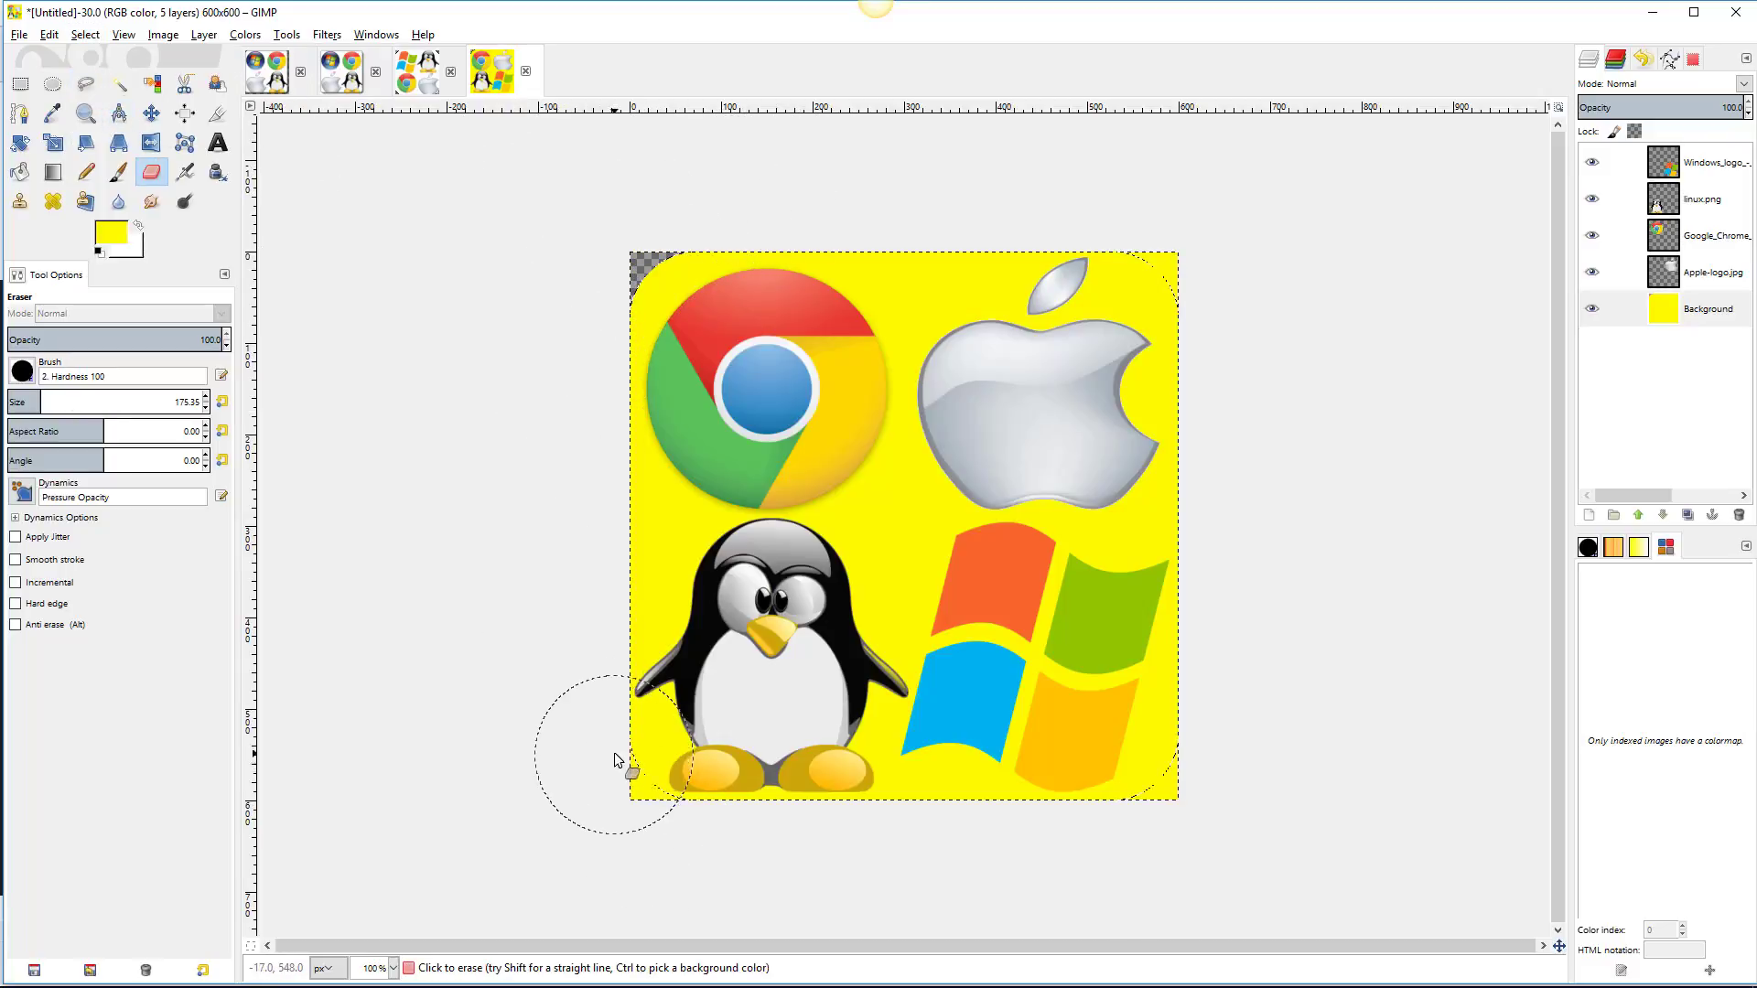
click(1180, 795)
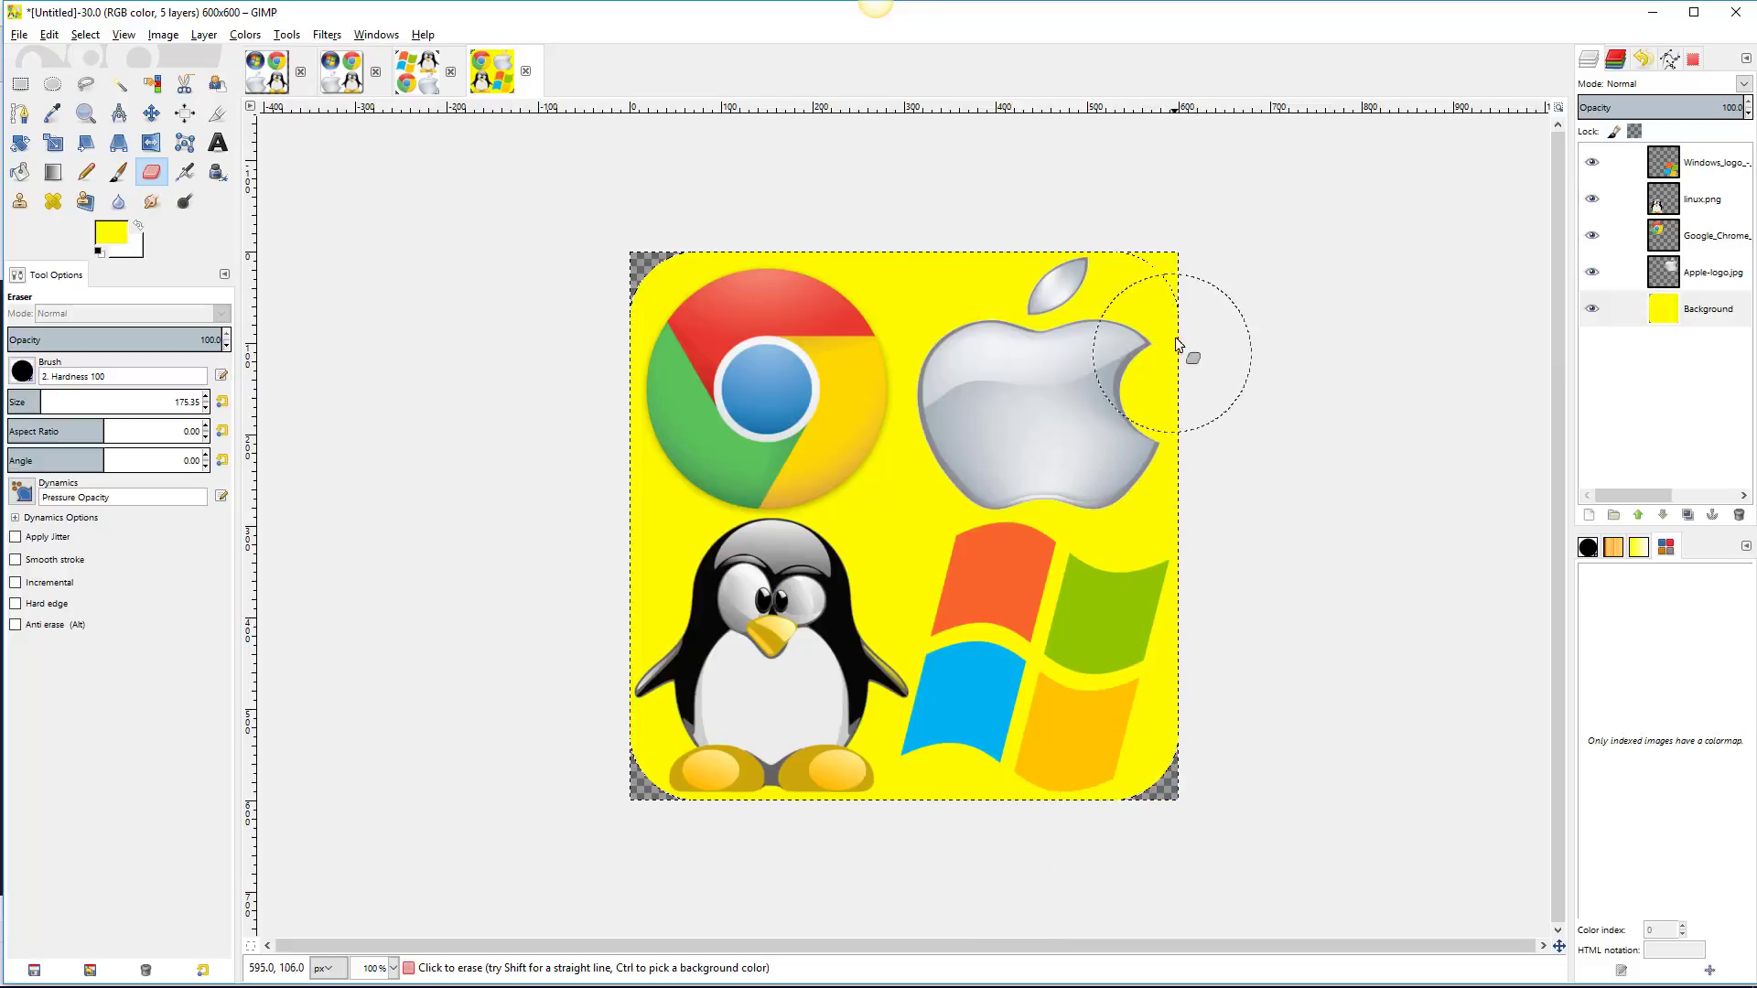
click(1180, 257)
Invert the selection back to the rounded rectangle, try erasing across the background's upper area, and undo that stroke.
click(85, 34)
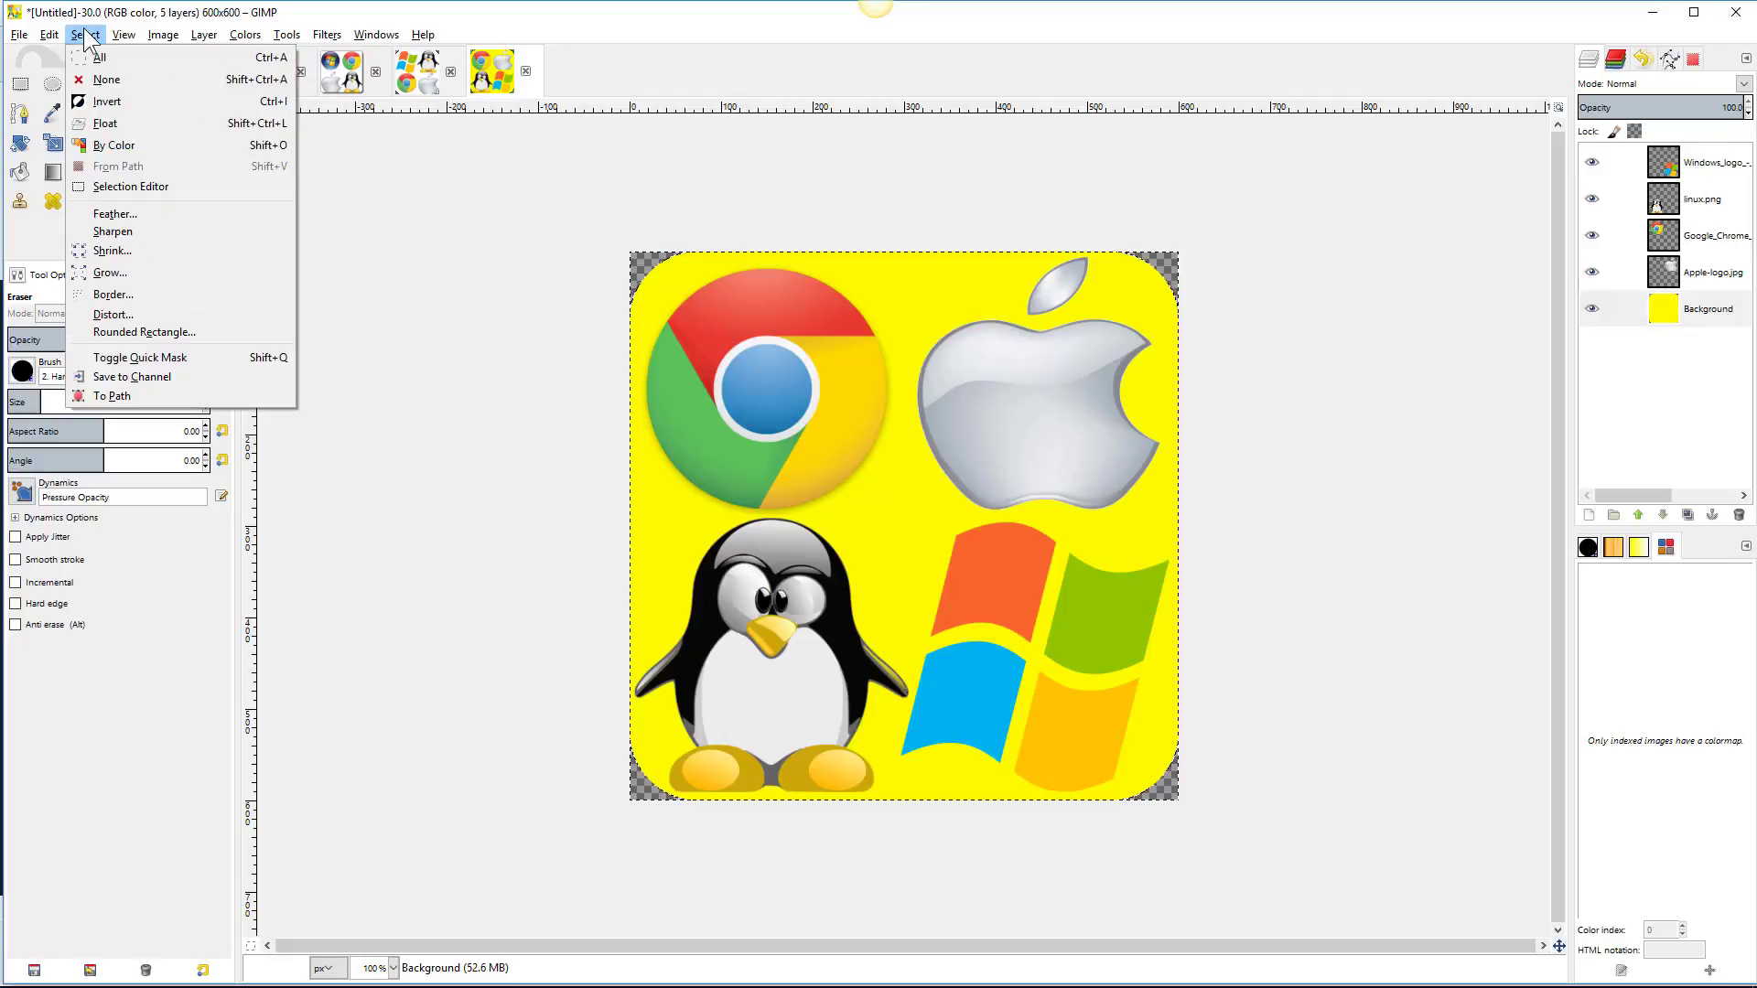
click(87, 101)
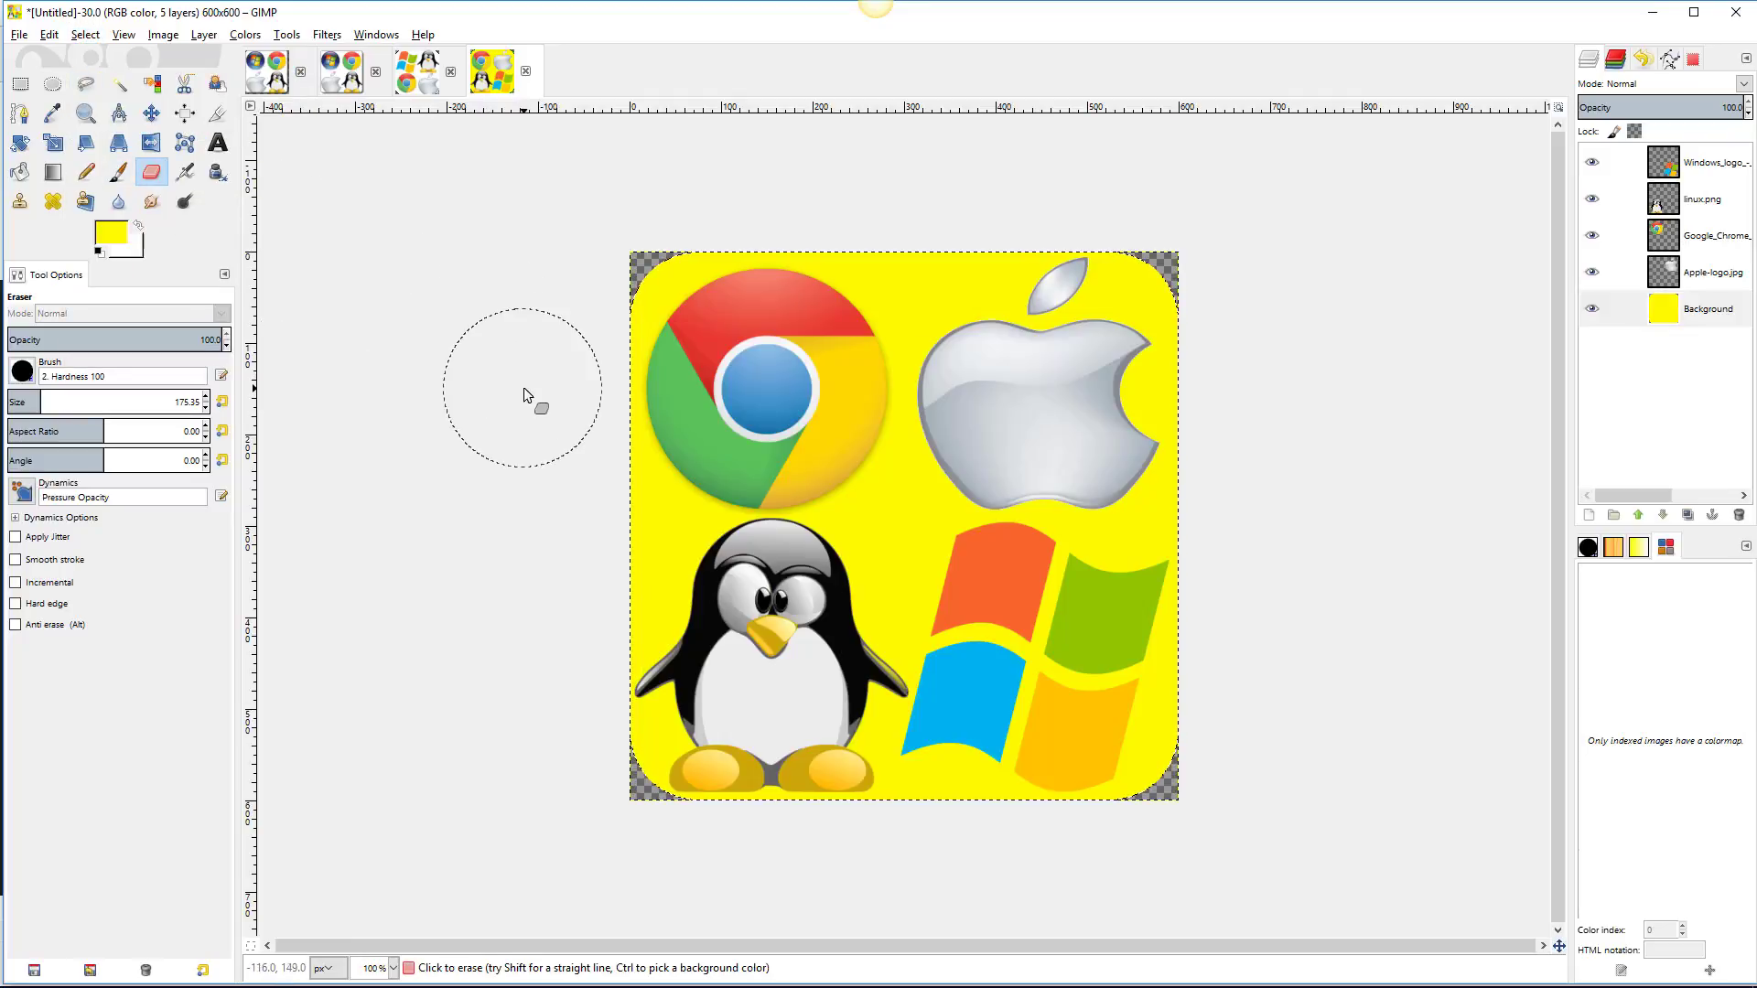
mouse_move(523, 387)
mouse_down()
mouse_move(694, 253)
mouse_move(835, 268)
mouse_move(749, 297)
mouse_move(666, 380)
mouse_move(640, 467)
mouse_move(650, 381)
mouse_move(731, 286)
mouse_move(880, 254)
mouse_move(1049, 262)
mouse_move(928, 303)
mouse_move(882, 361)
mouse_move(895, 324)
mouse_move(977, 257)
mouse_move(1059, 276)
mouse_up()
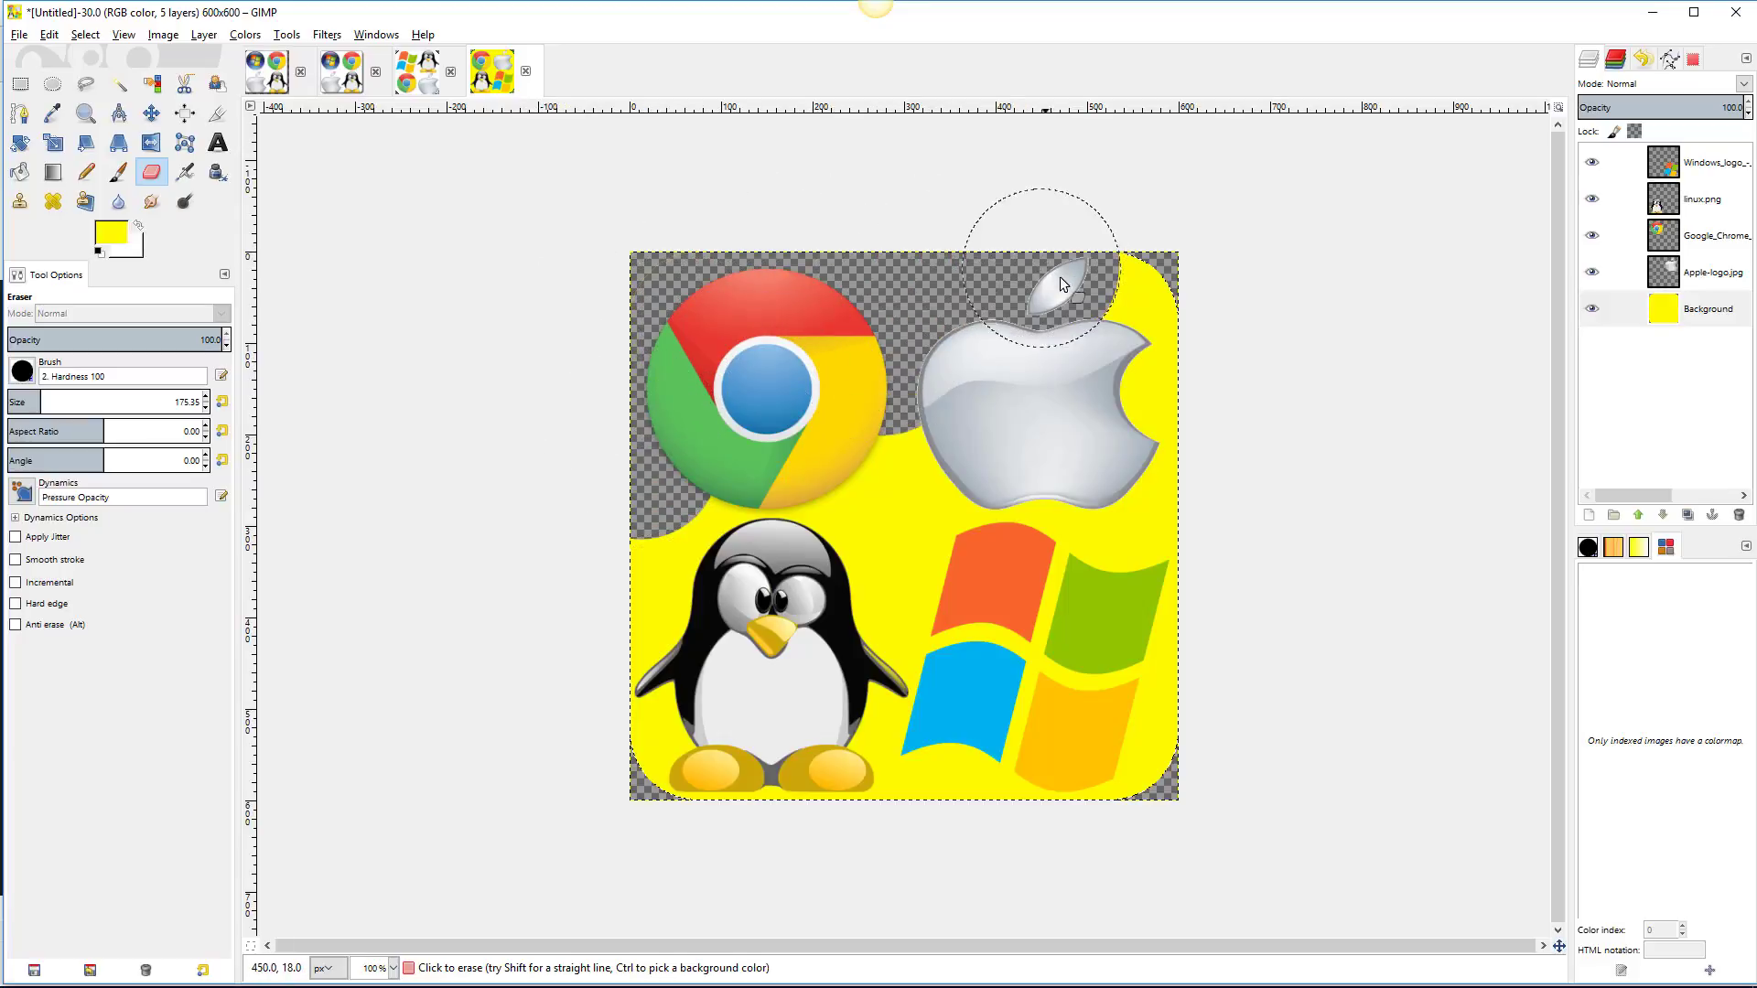
key(ctrl+z)
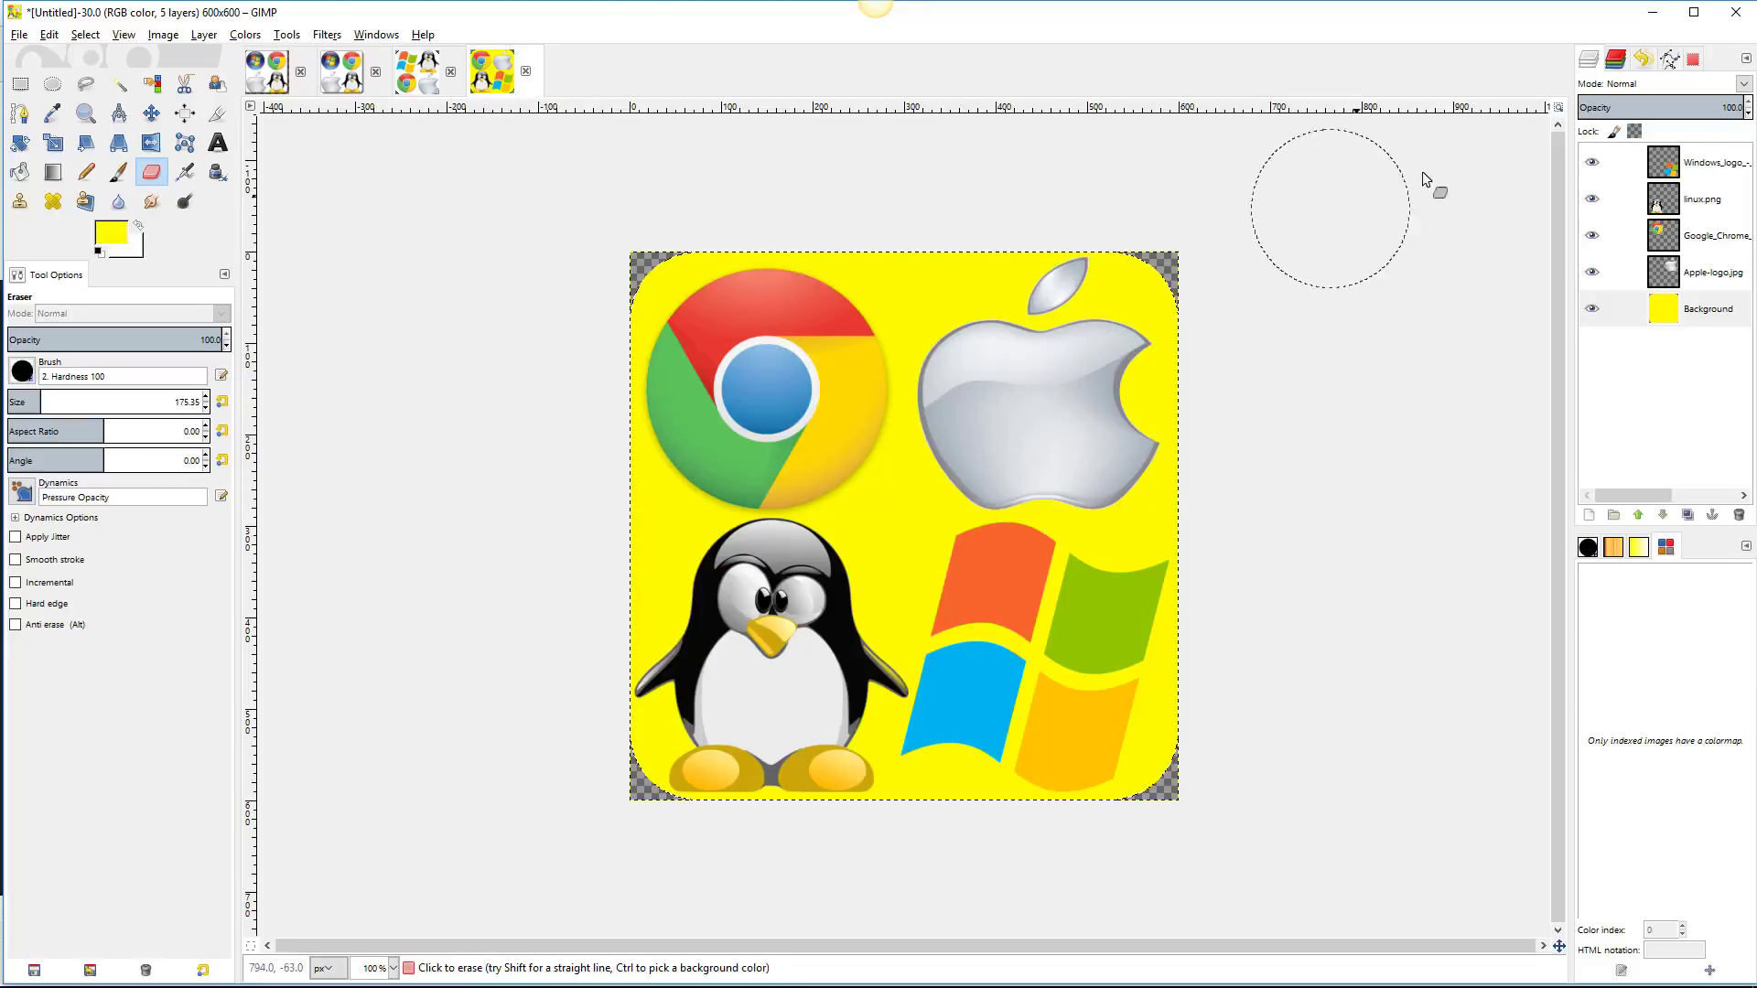
Convert the rounded selection to a path and stroke it with a solid black line 6 px wide.
click(1669, 61)
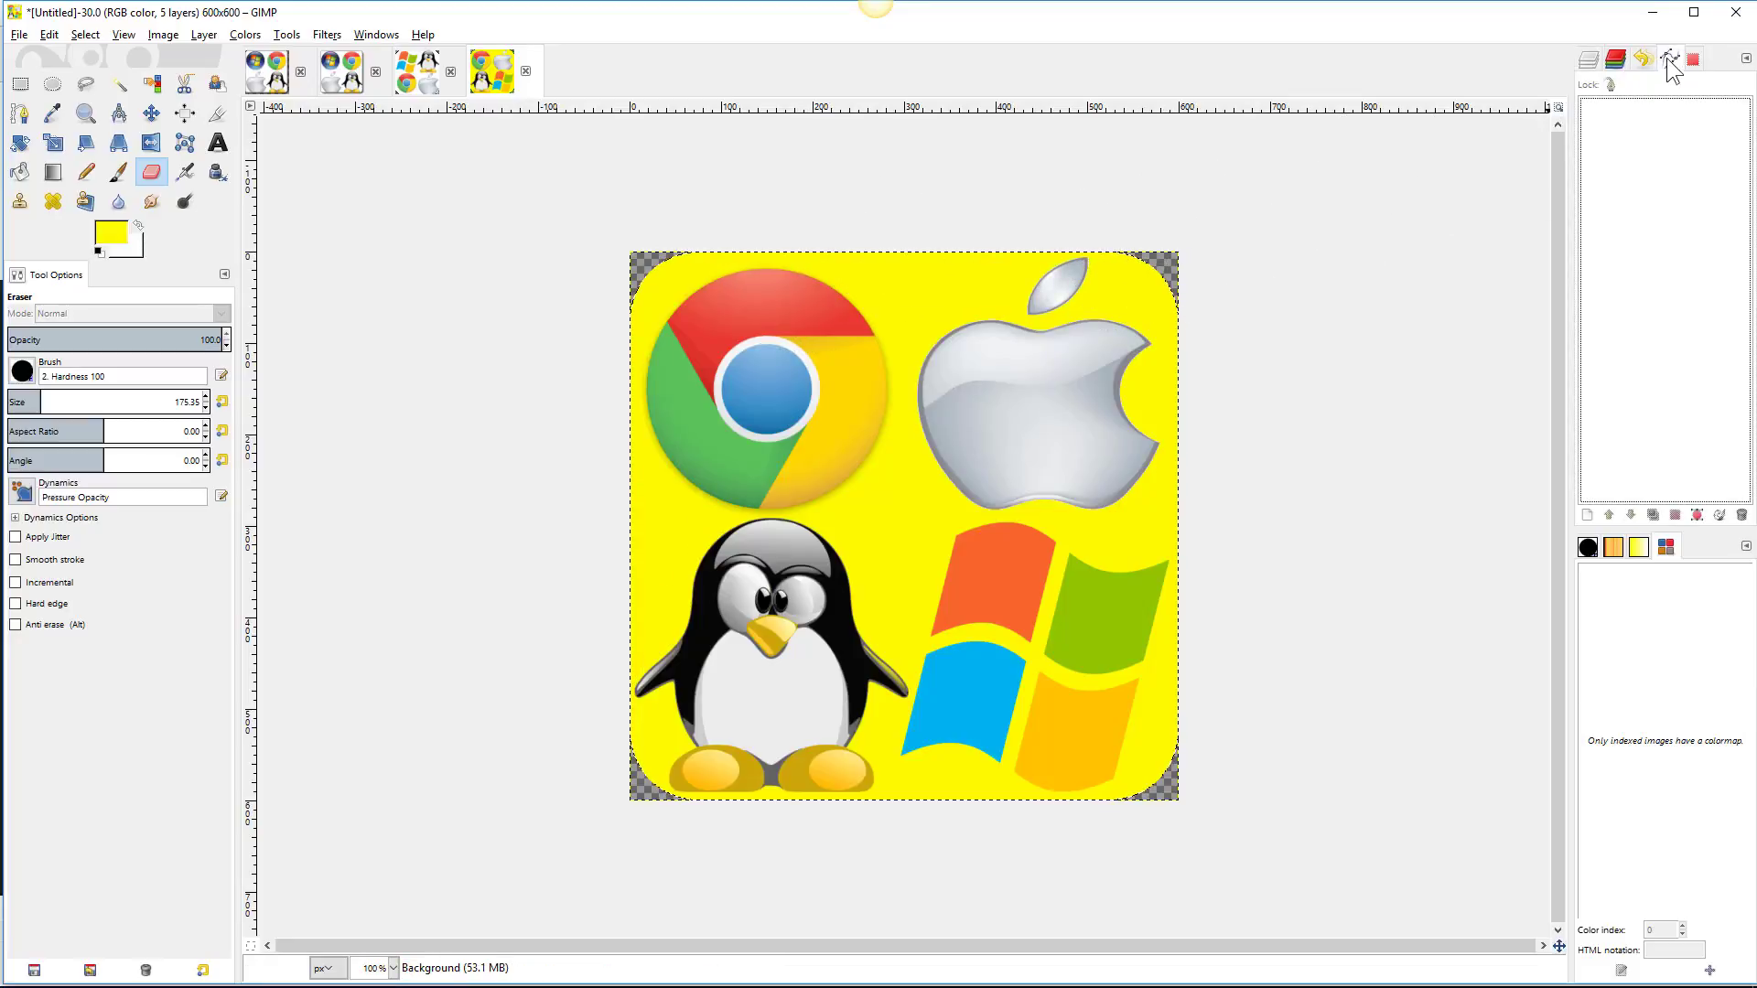
click(1697, 515)
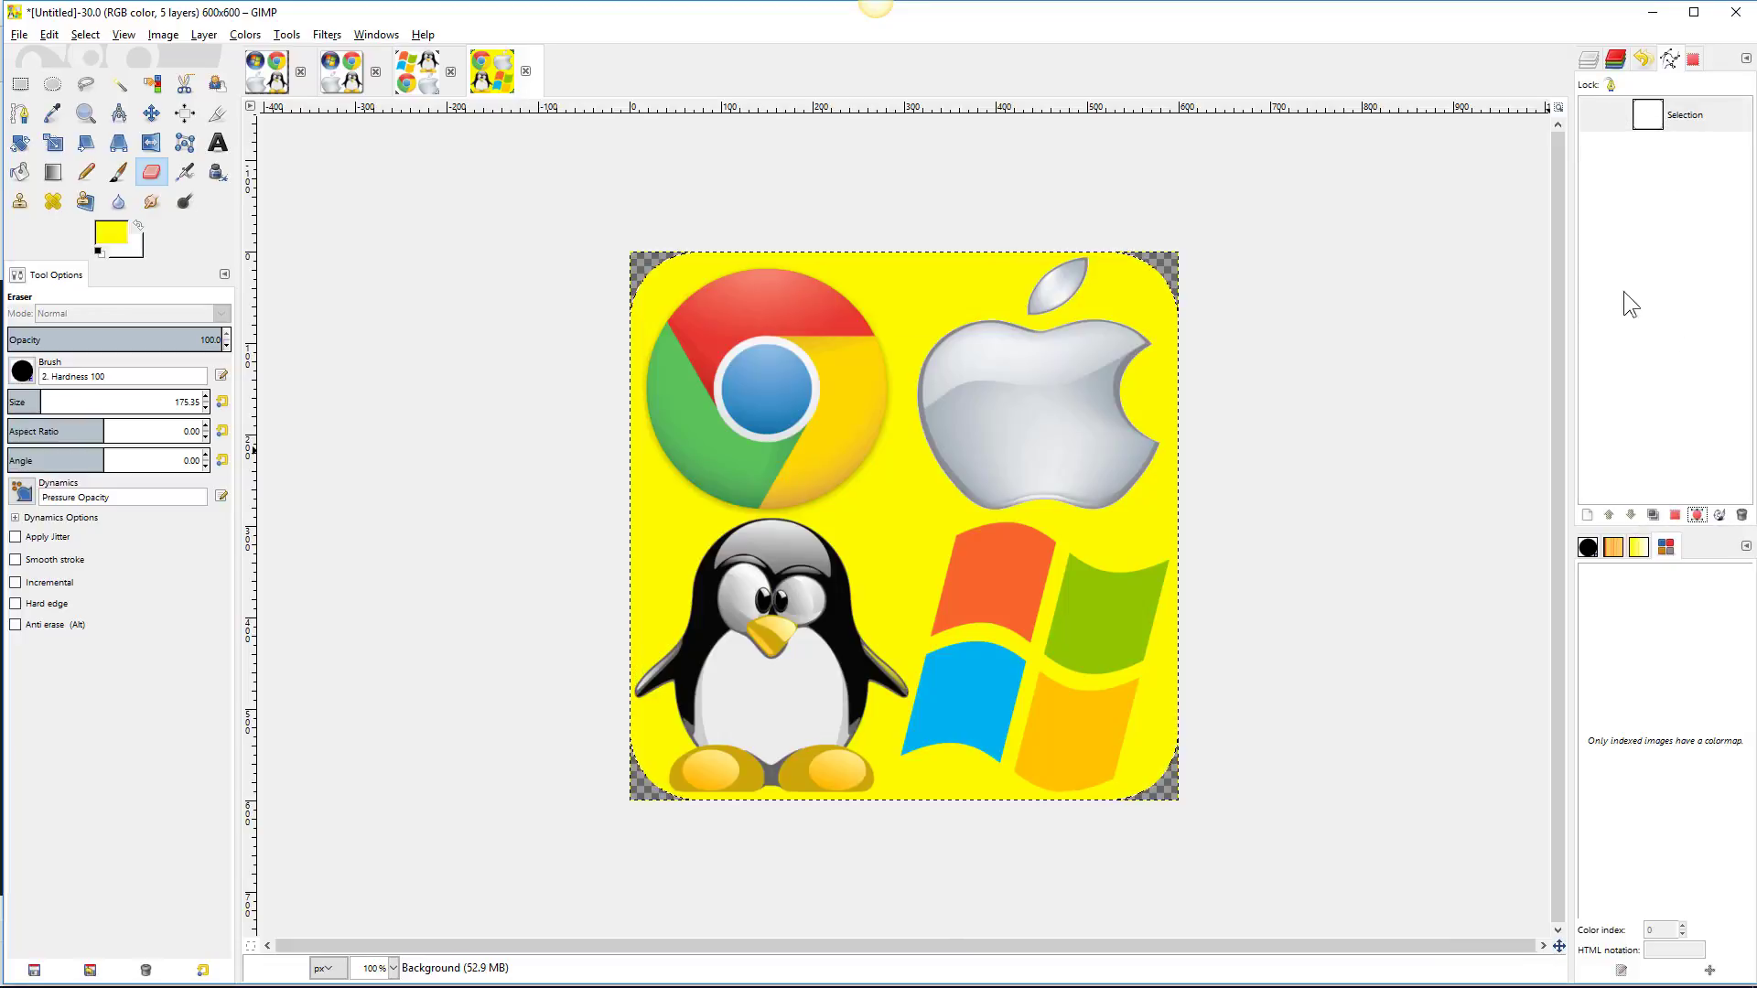
right_click(1648, 114)
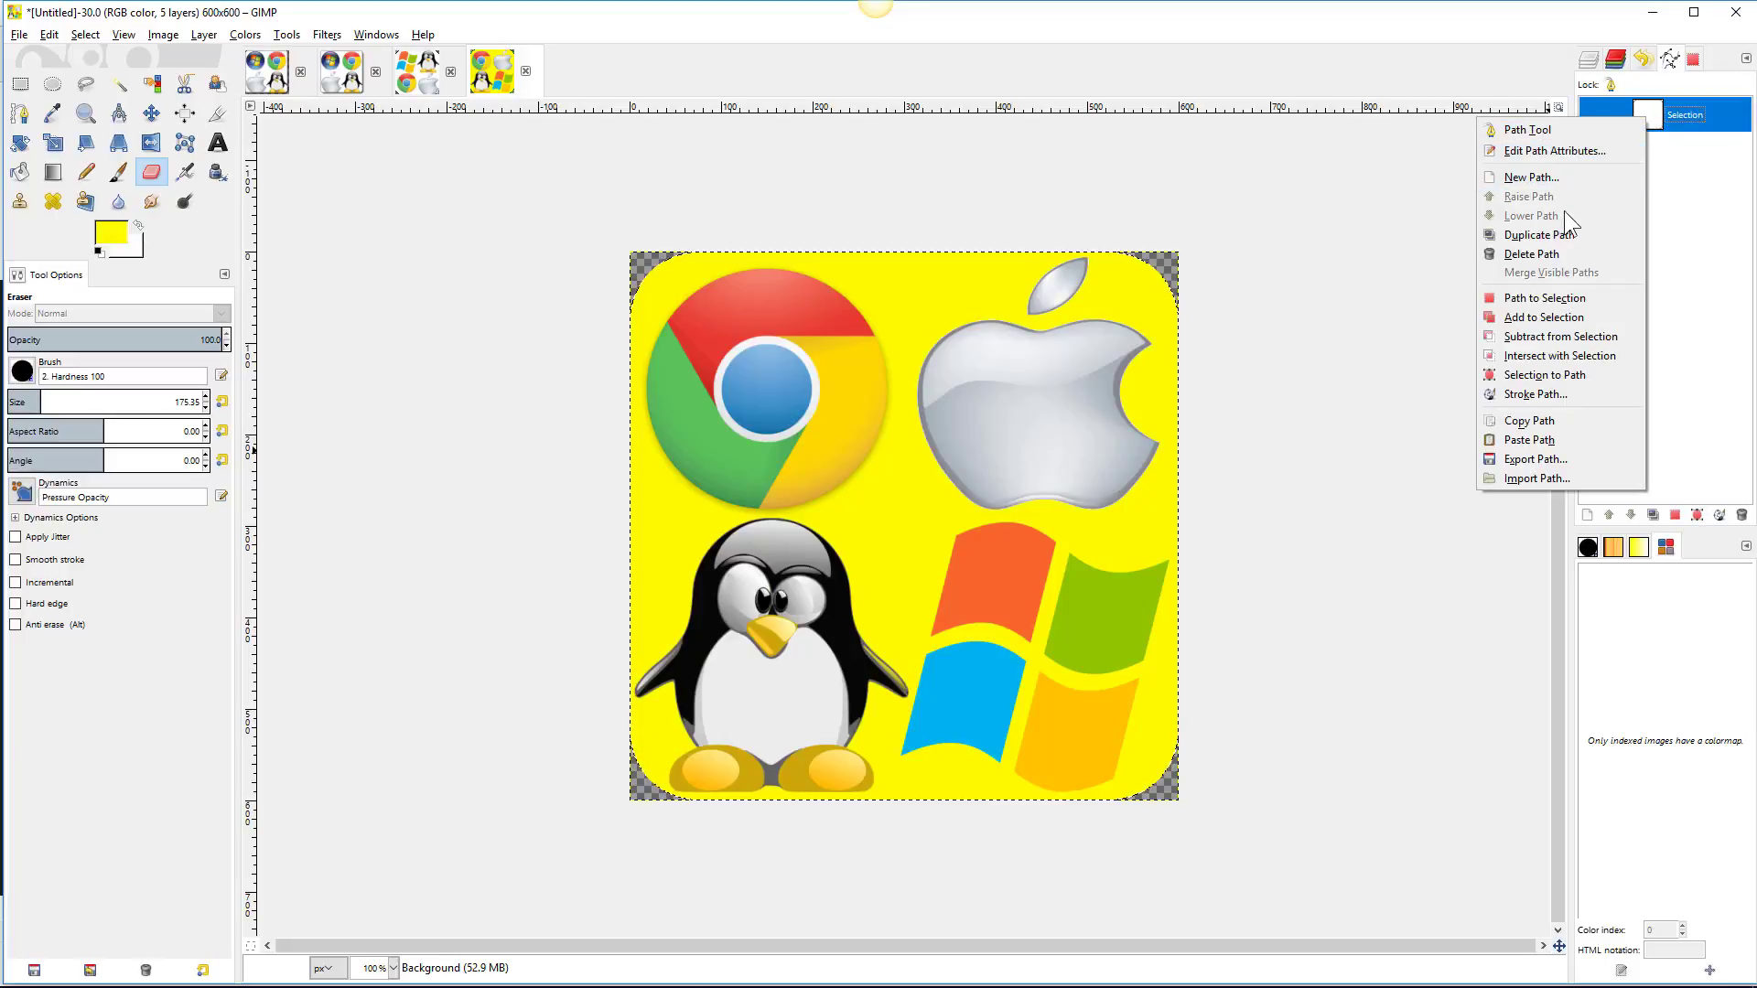
click(1546, 393)
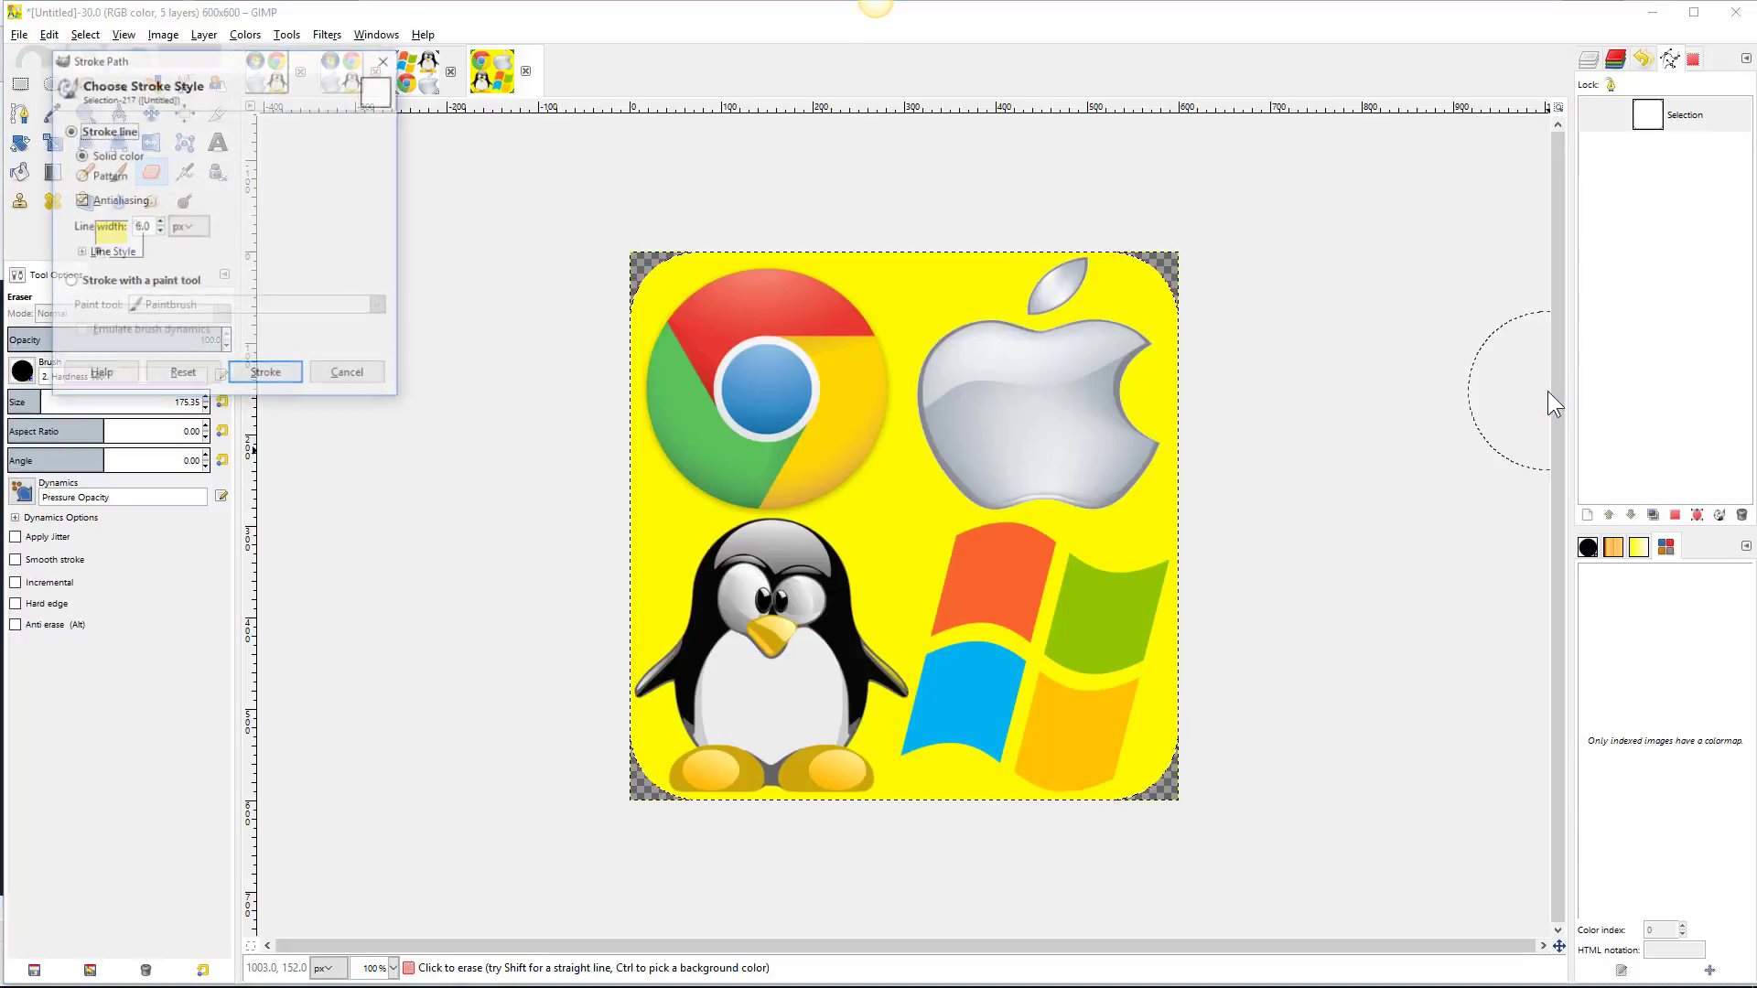
drag(299, 62, 495, 113)
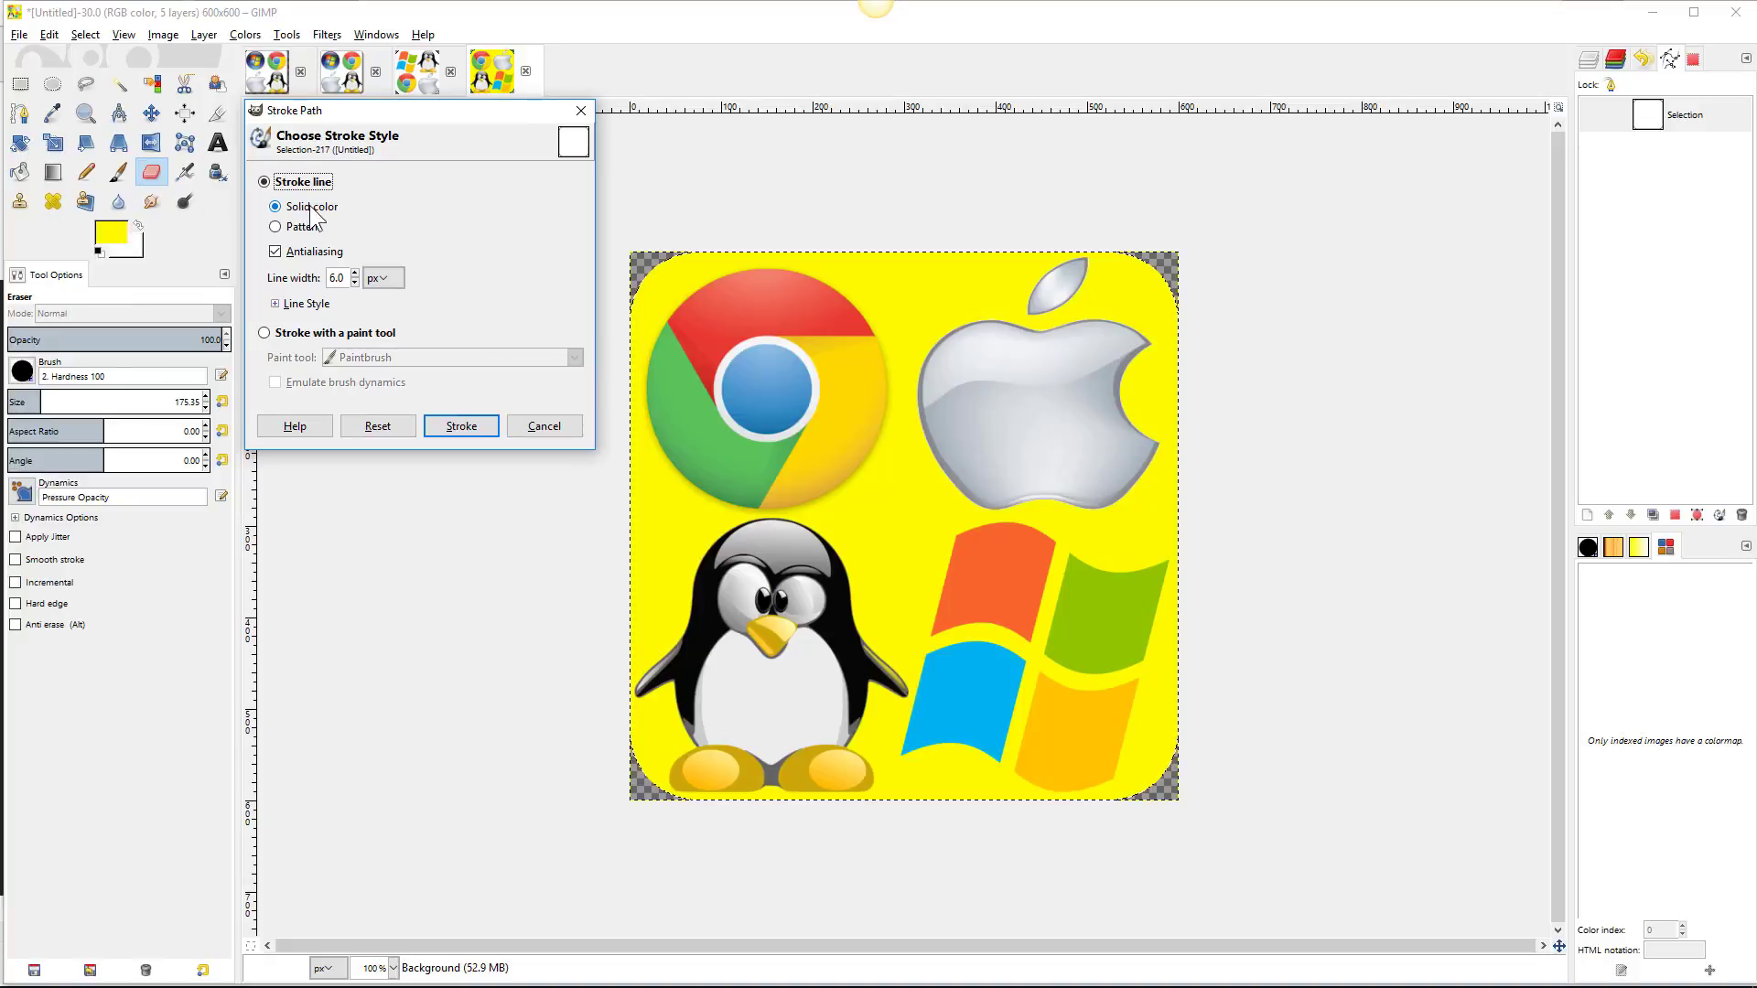
click(117, 230)
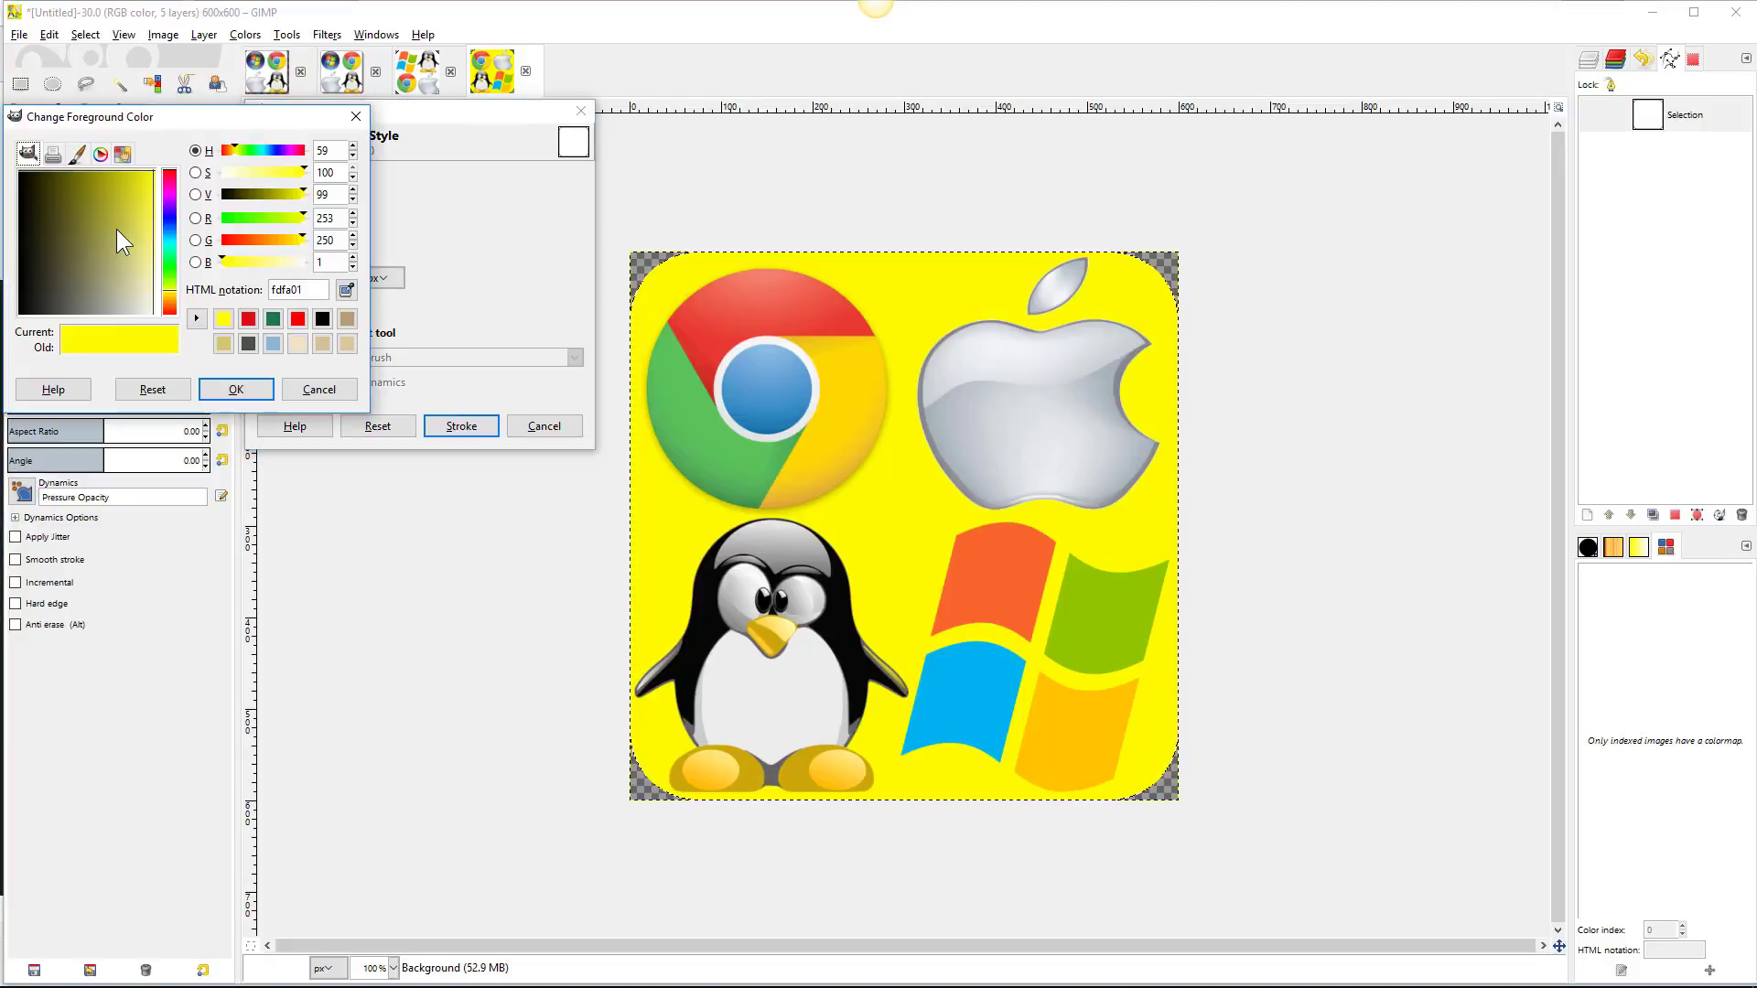
click(322, 318)
click(258, 382)
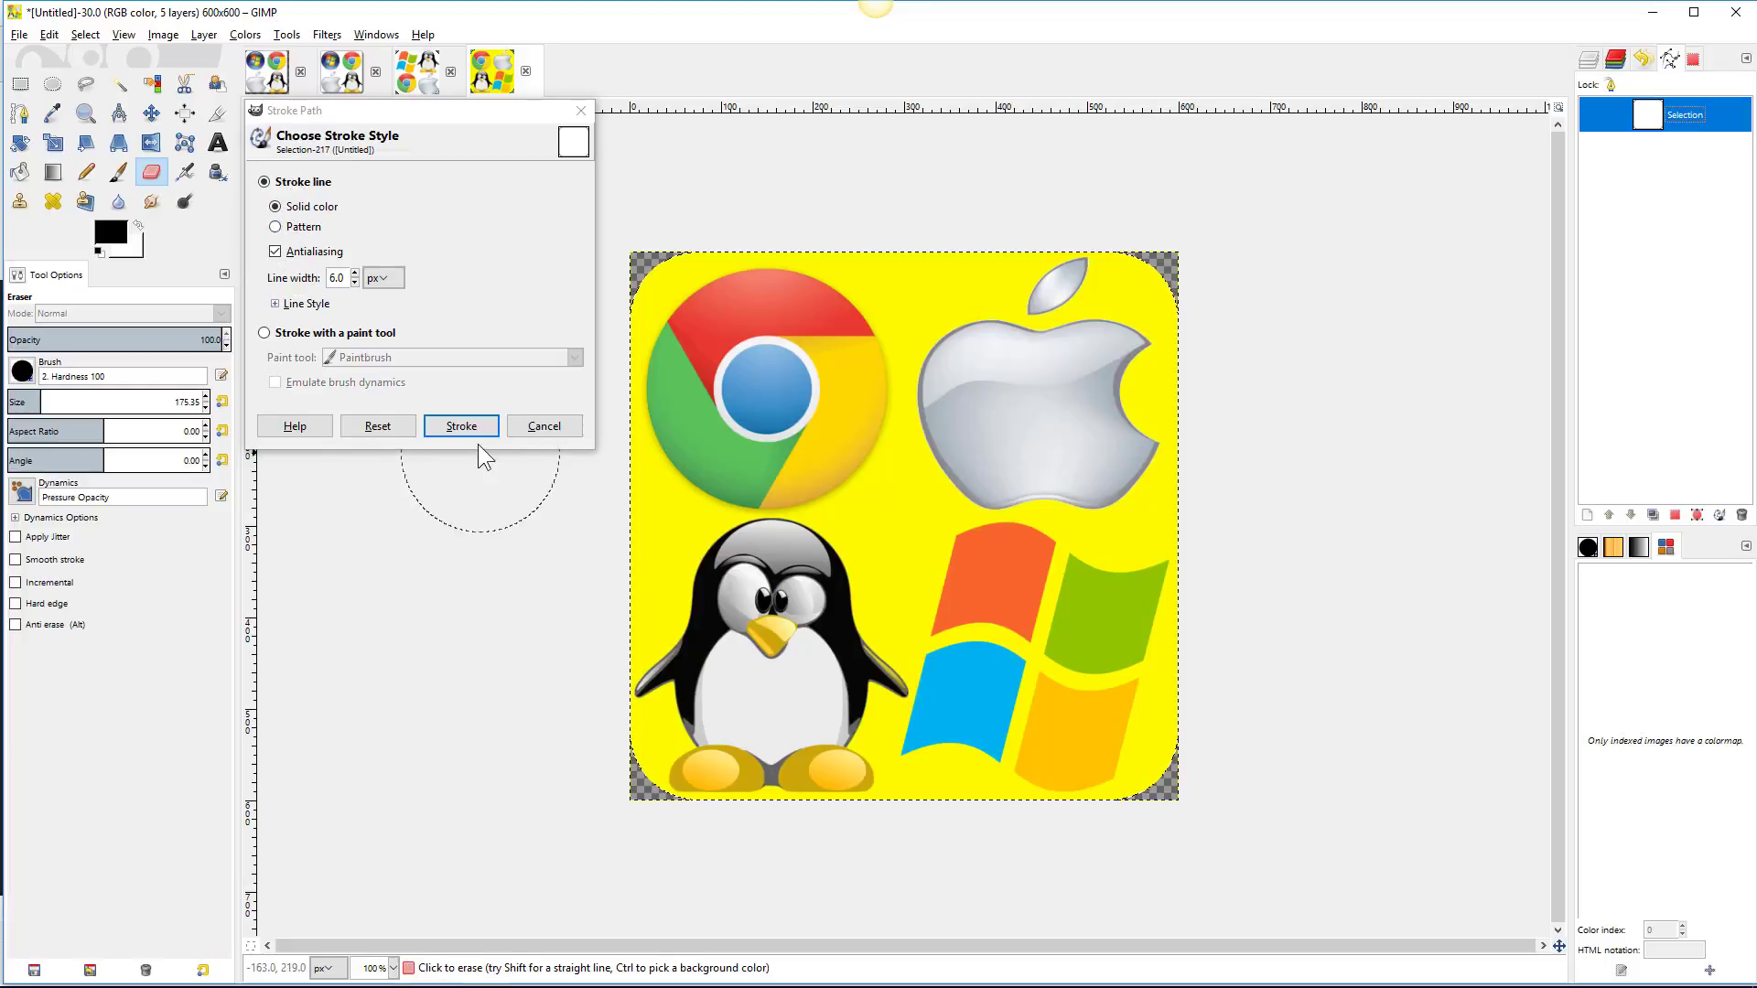
click(461, 426)
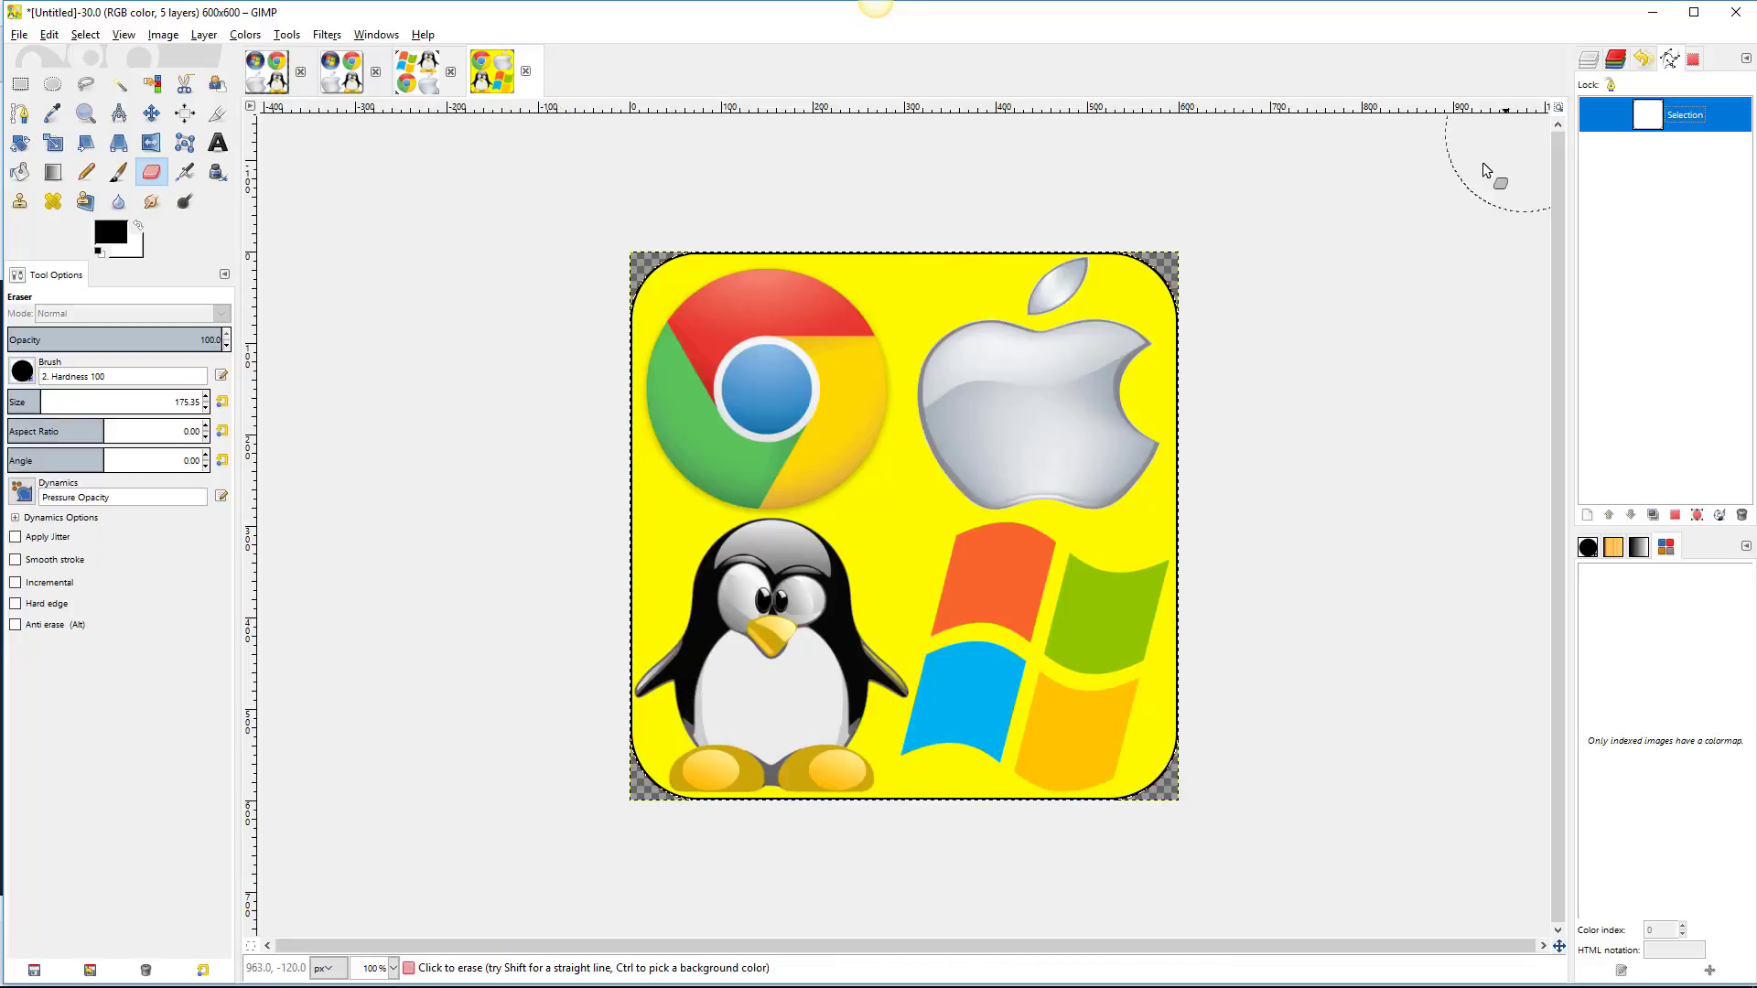
Stroke the rounded-rectangle path again in solid black with a line width greater than 6 px.
right_click(1640, 113)
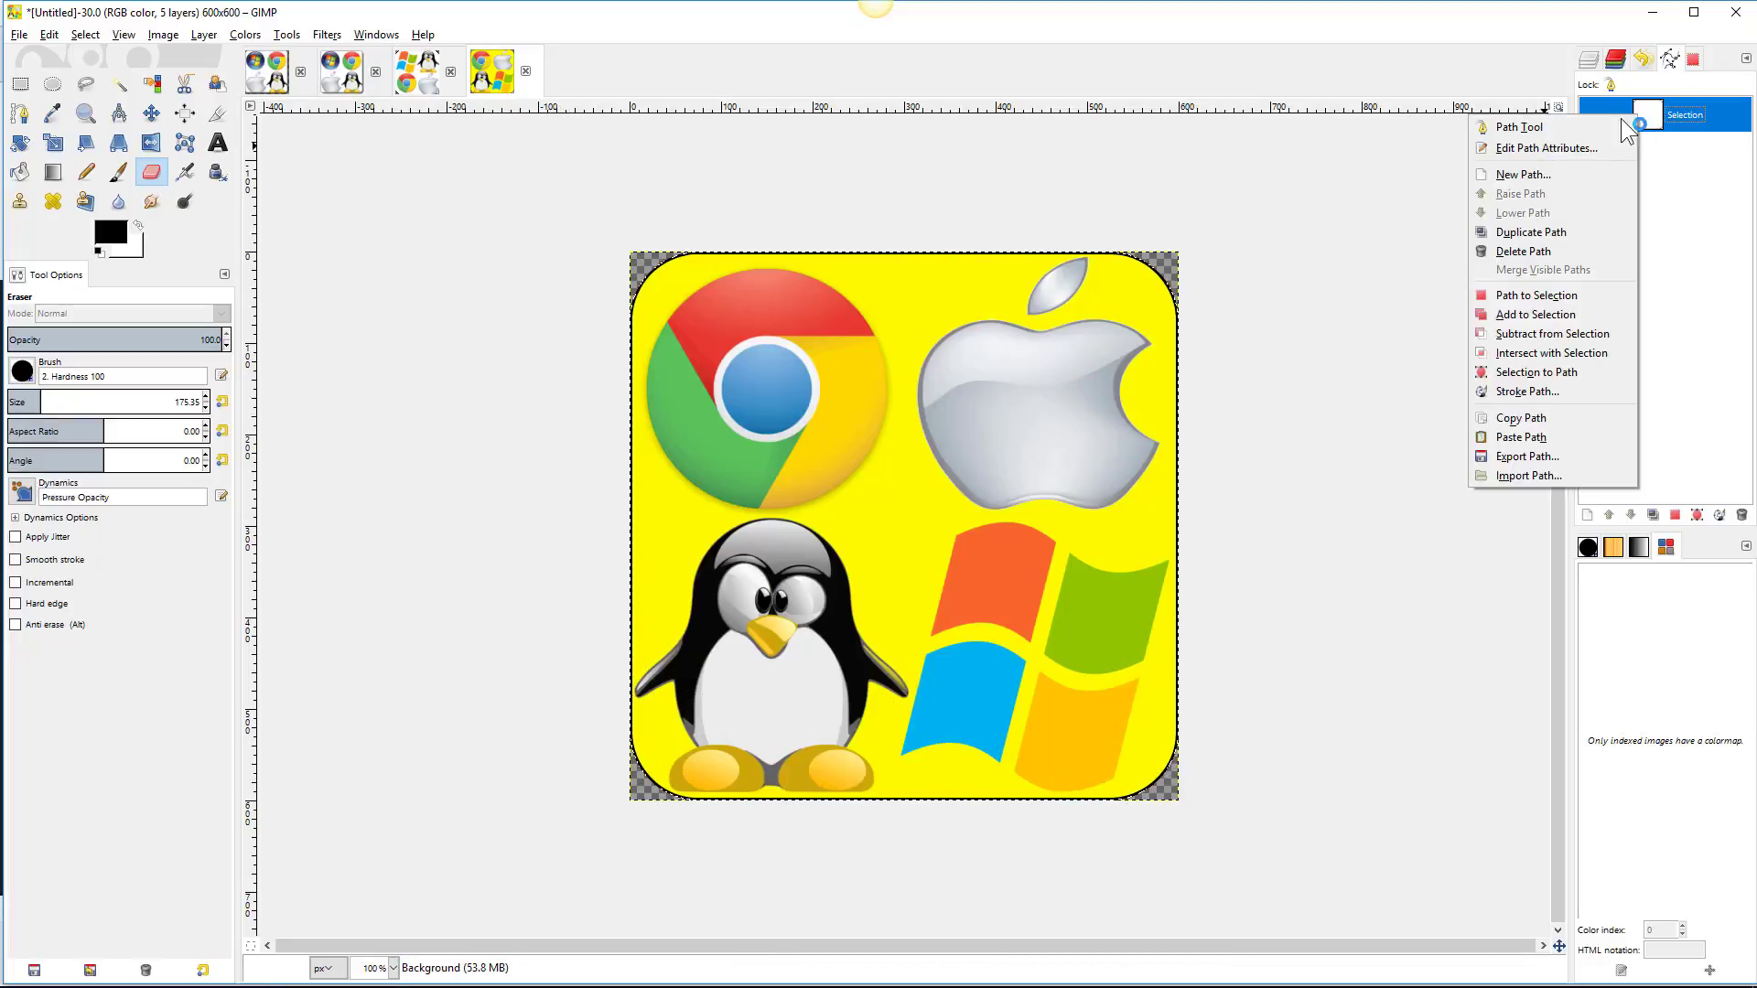
click(1527, 391)
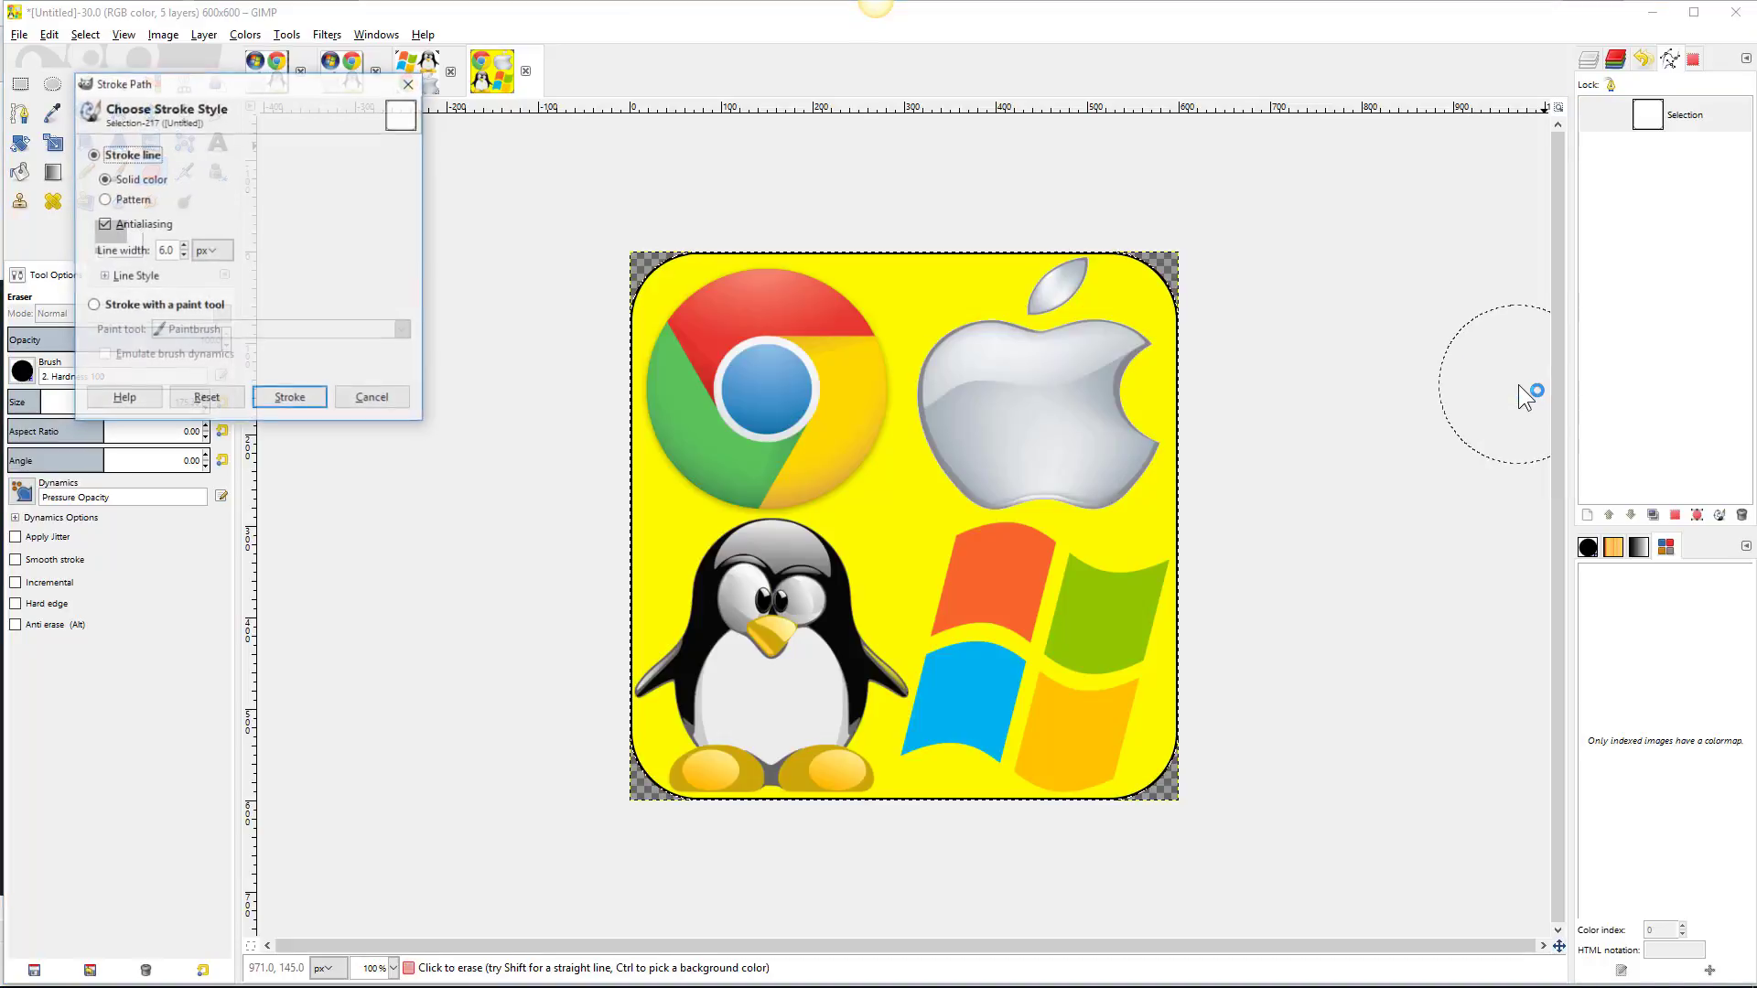
click(184, 246)
click(183, 246)
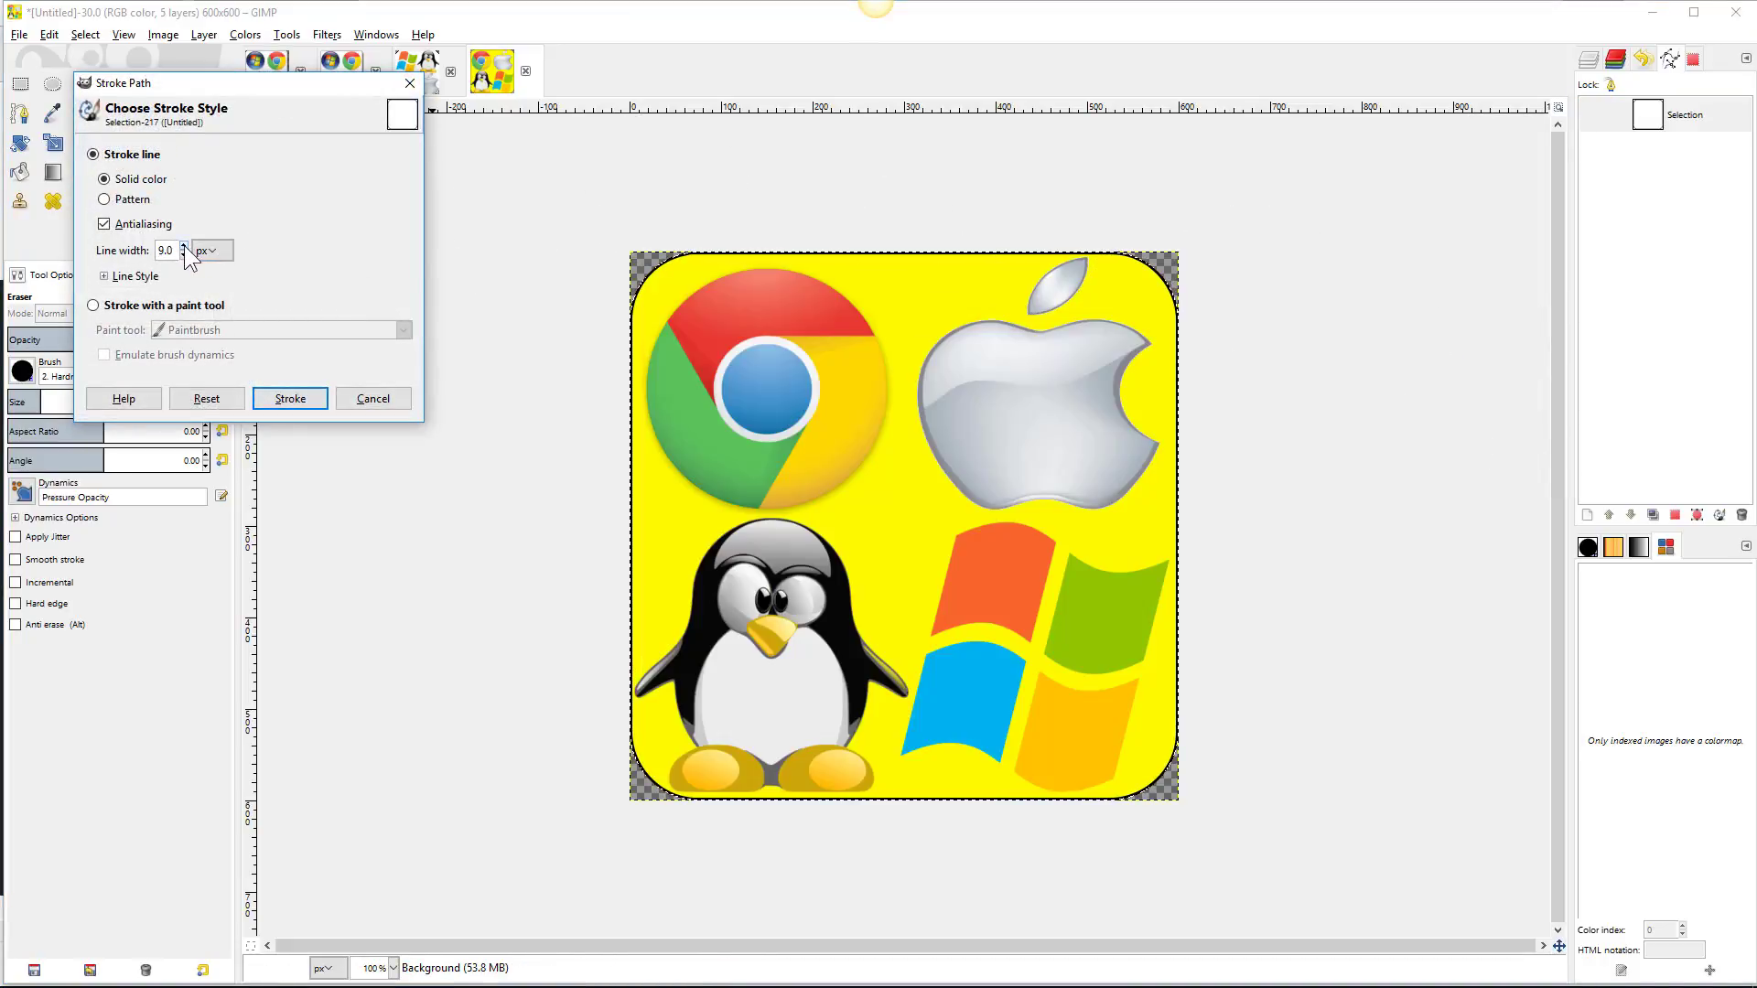
click(183, 246)
click(184, 246)
click(275, 399)
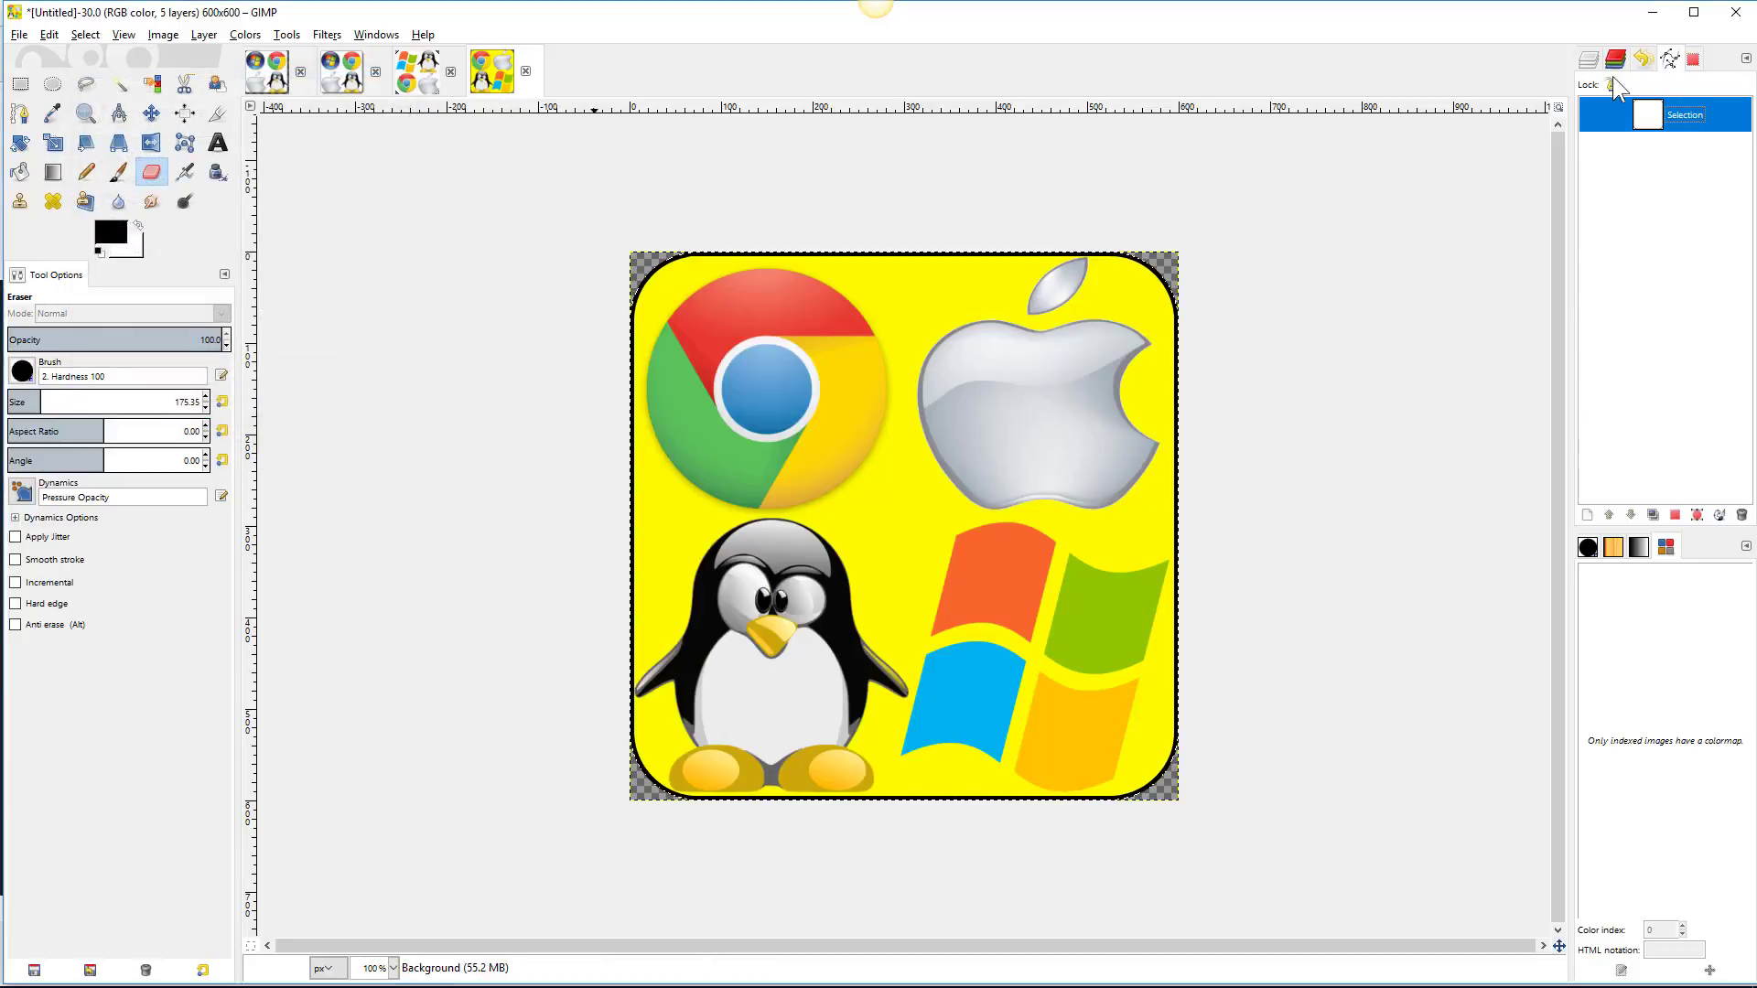
Add a black drop shadow to the Background layer with 15 px X and Y offsets, blur radius 15, opacity 60 and resizing allowed.
click(1588, 58)
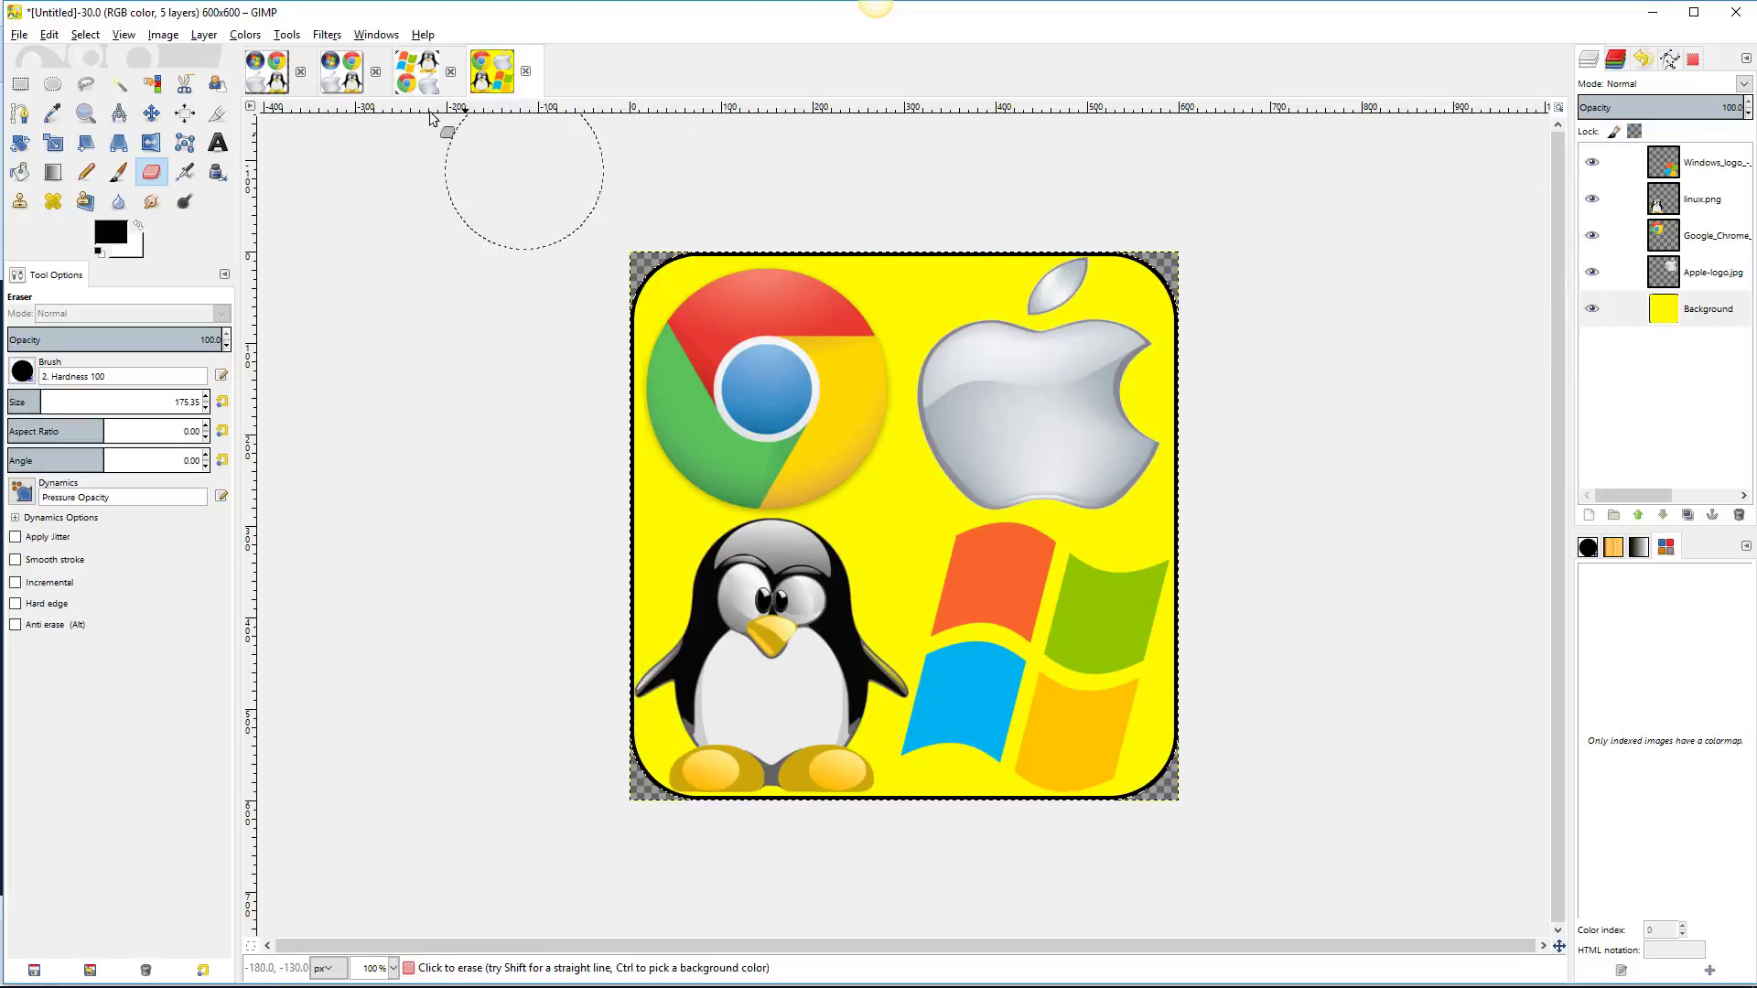
click(329, 35)
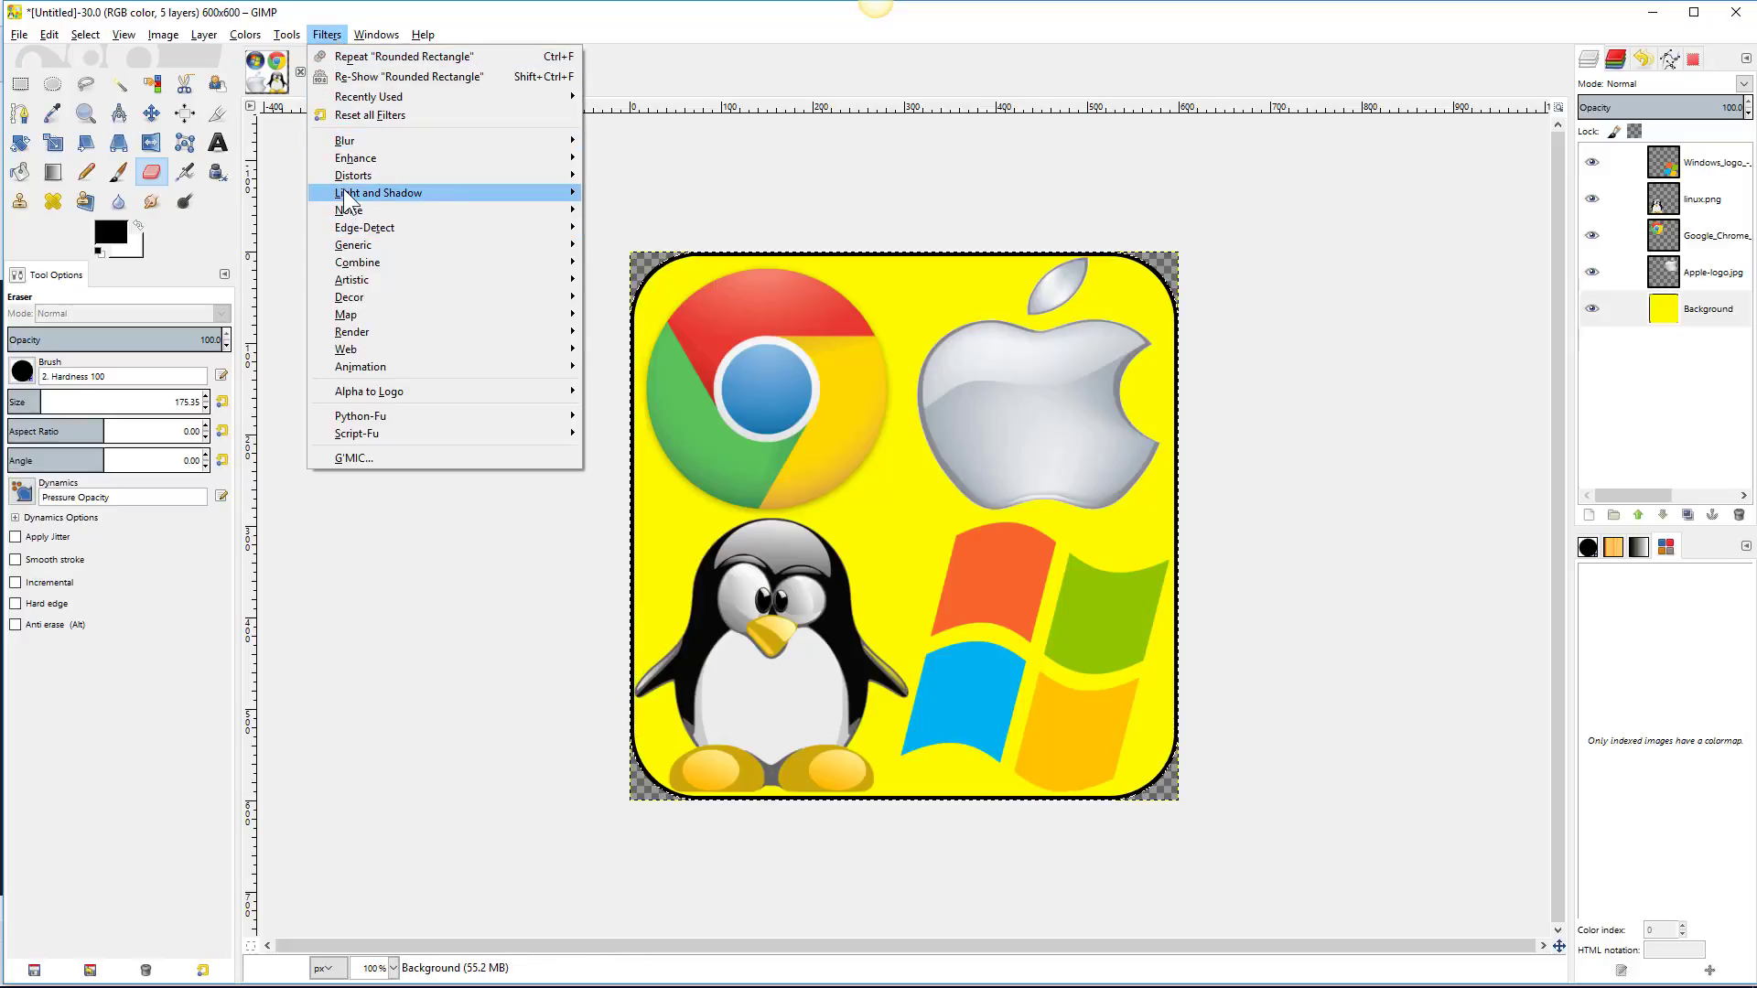
mouse_move(344, 190)
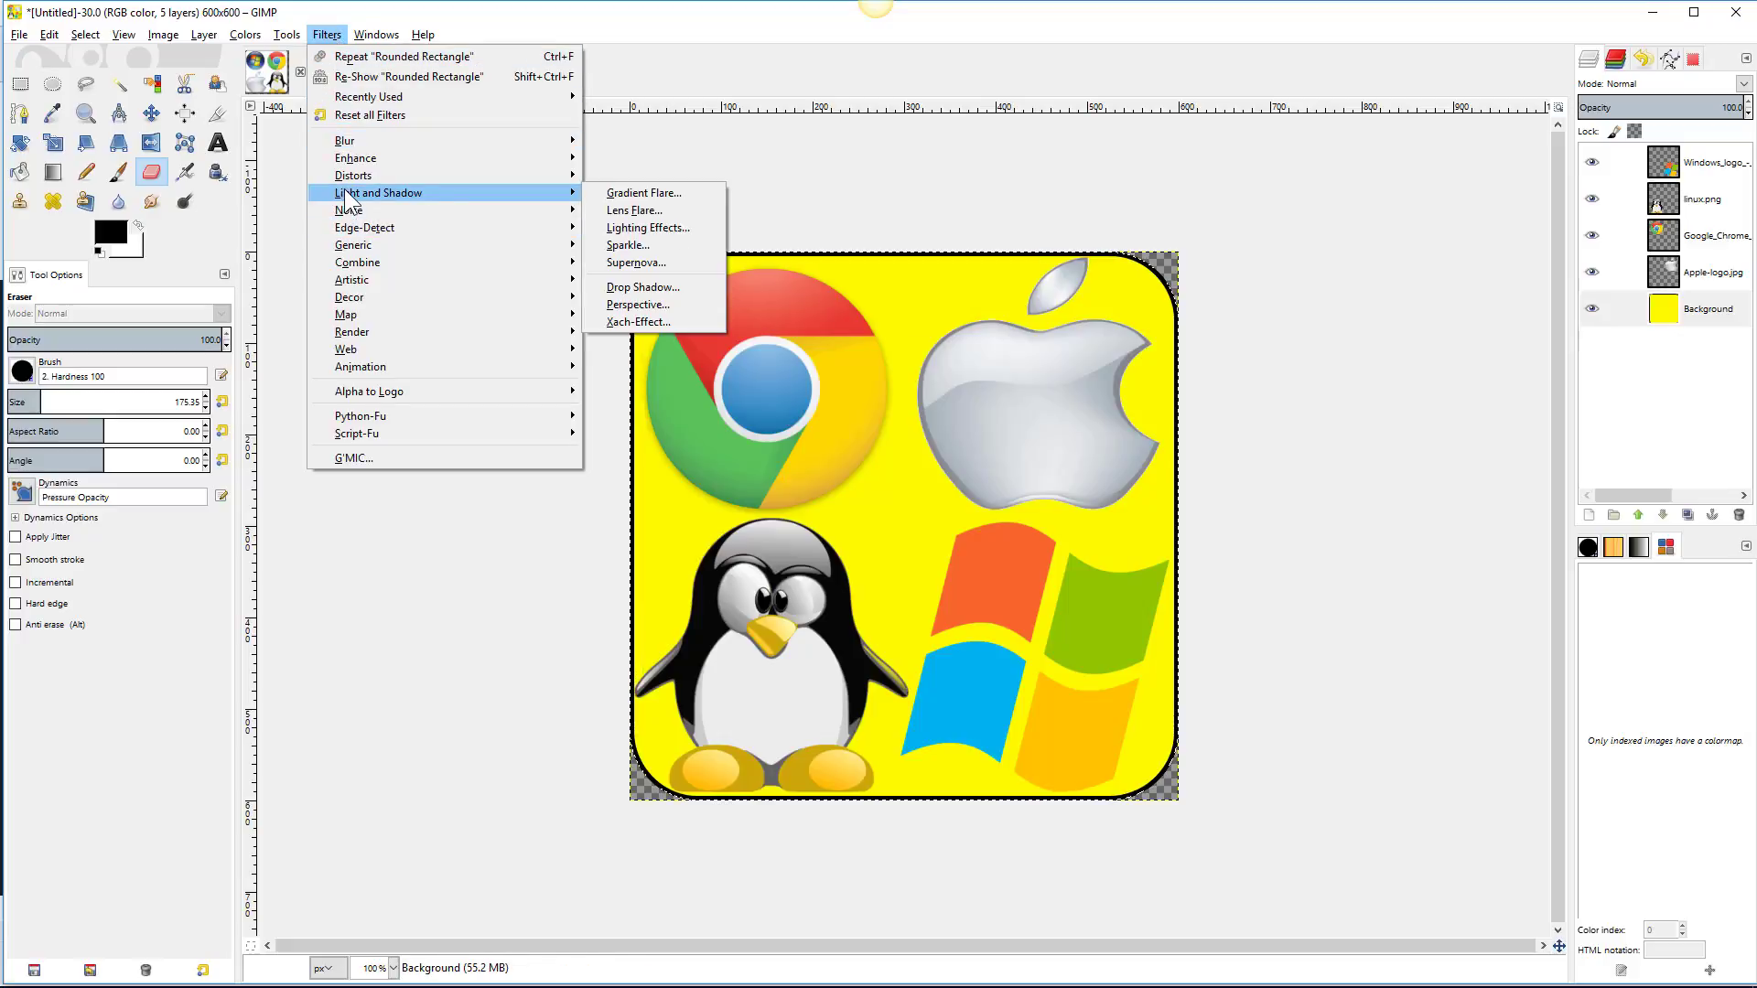
click(603, 290)
drag(902, 425, 446, 166)
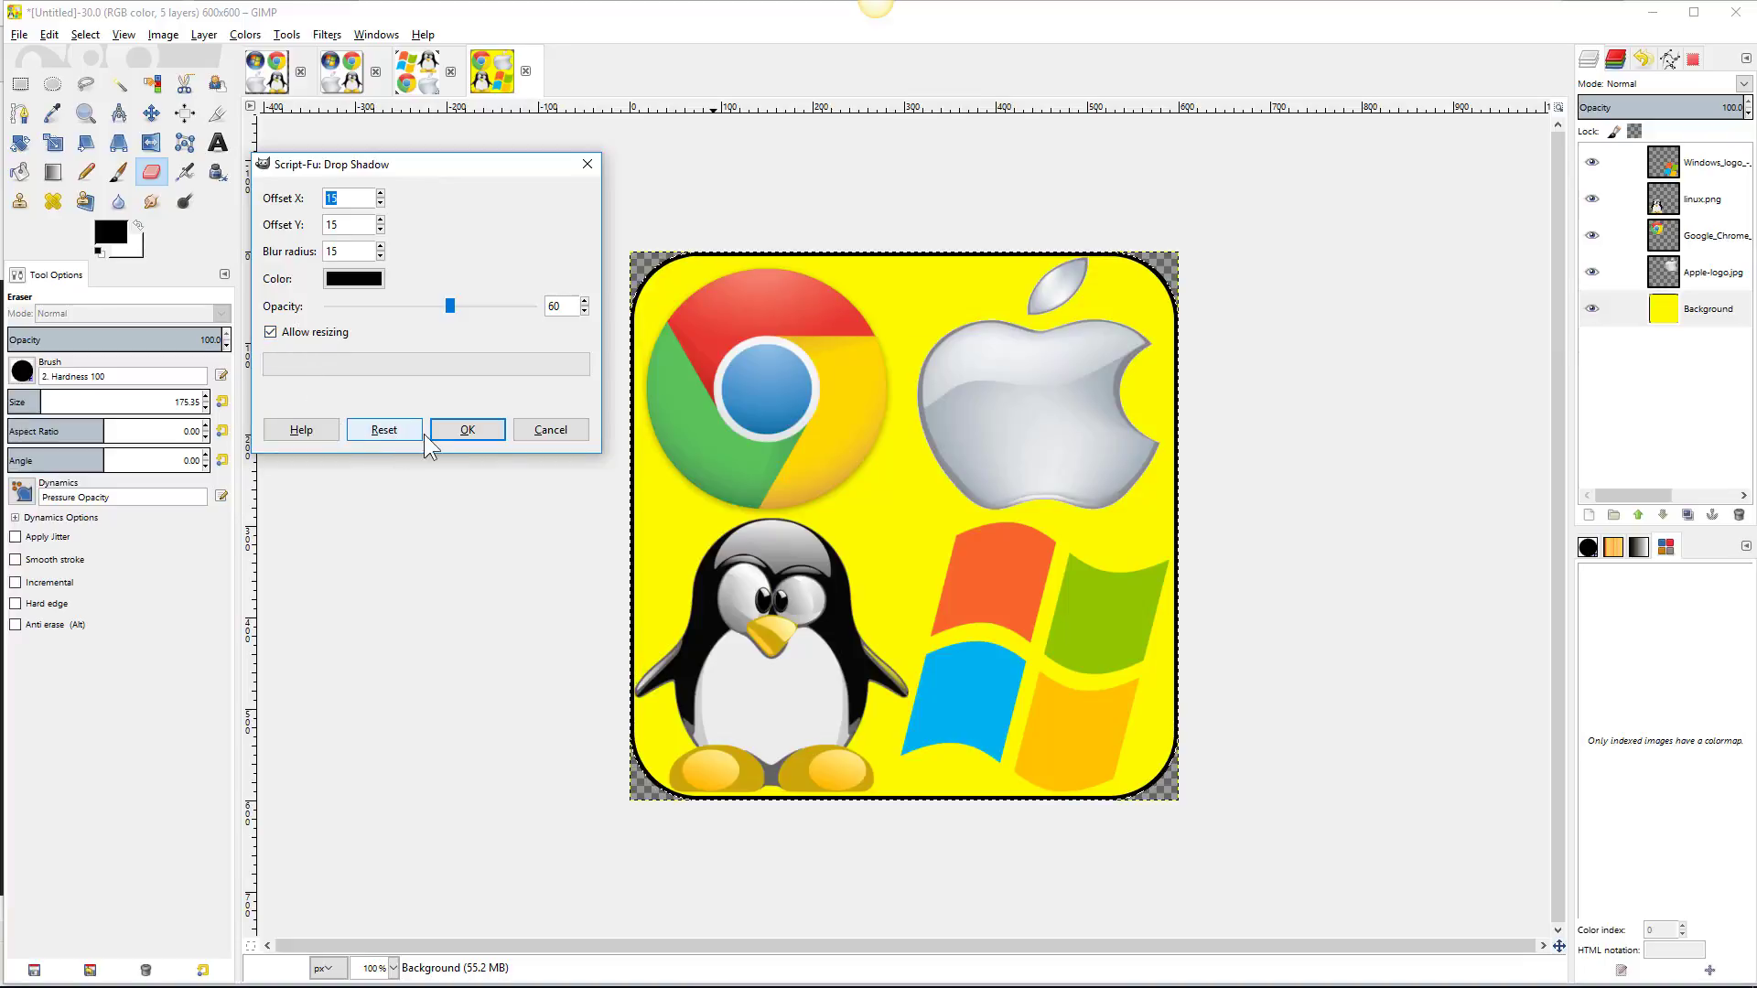
click(459, 434)
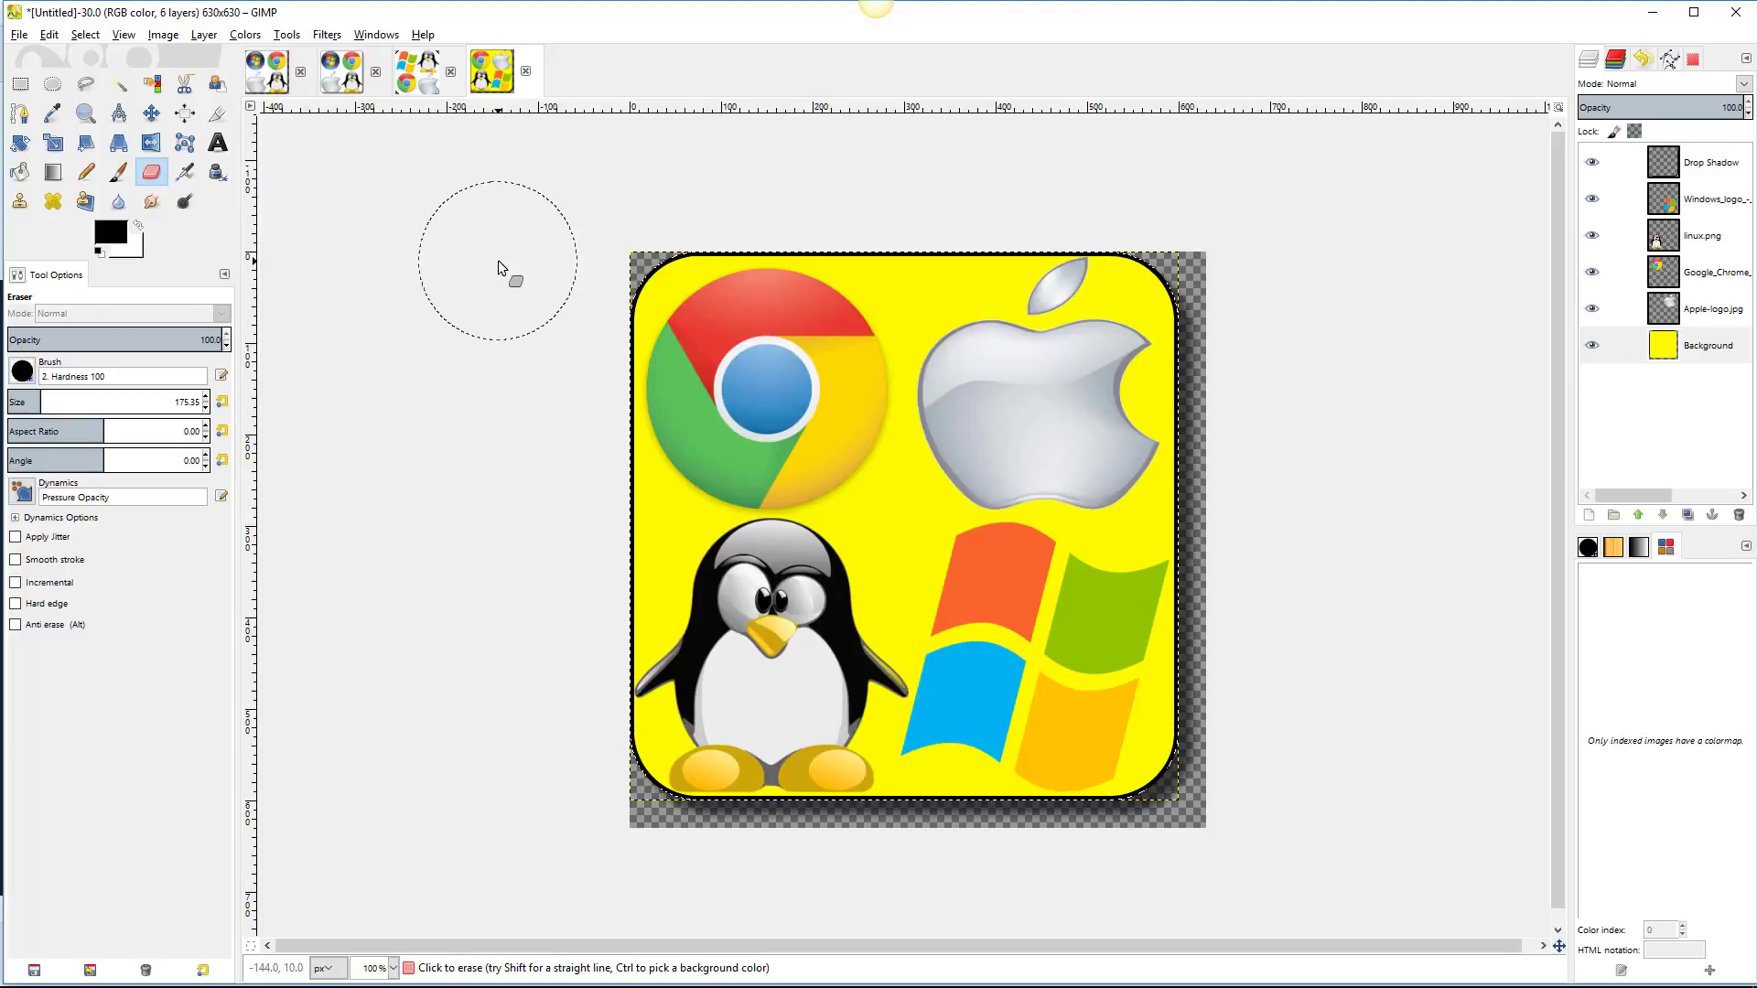
Save the composite as one.xcf in the Promo Materials folder.
click(19, 32)
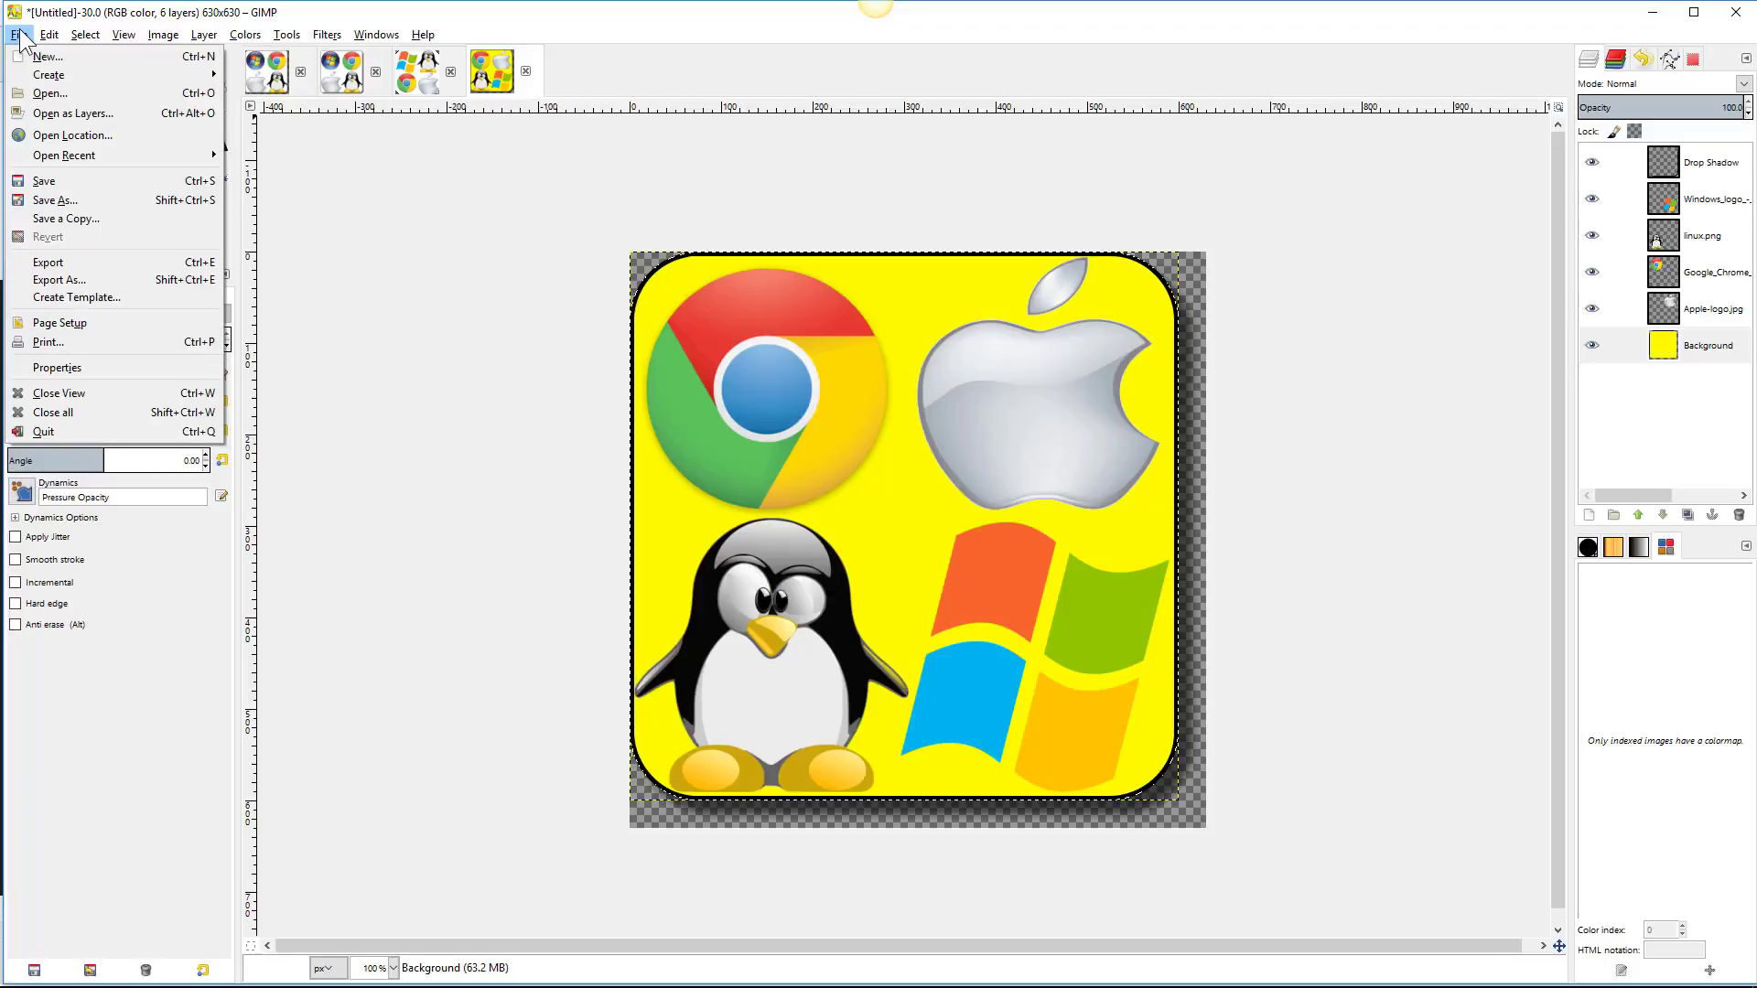
click(40, 200)
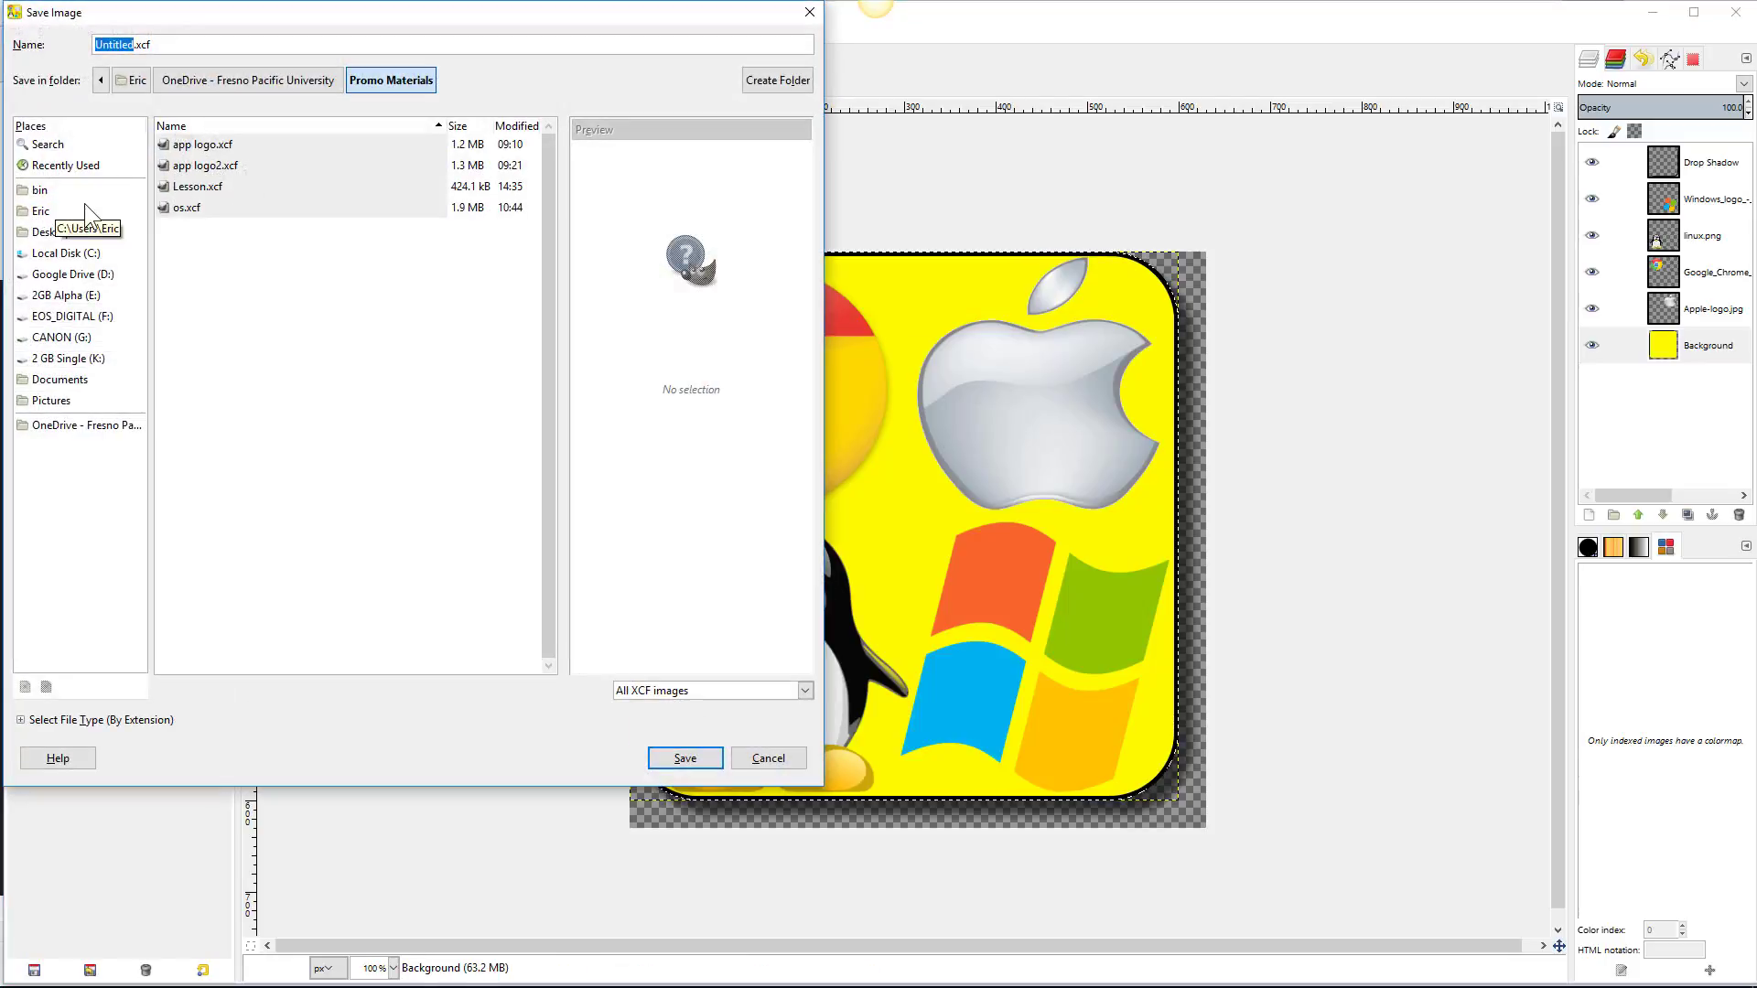
text(one)
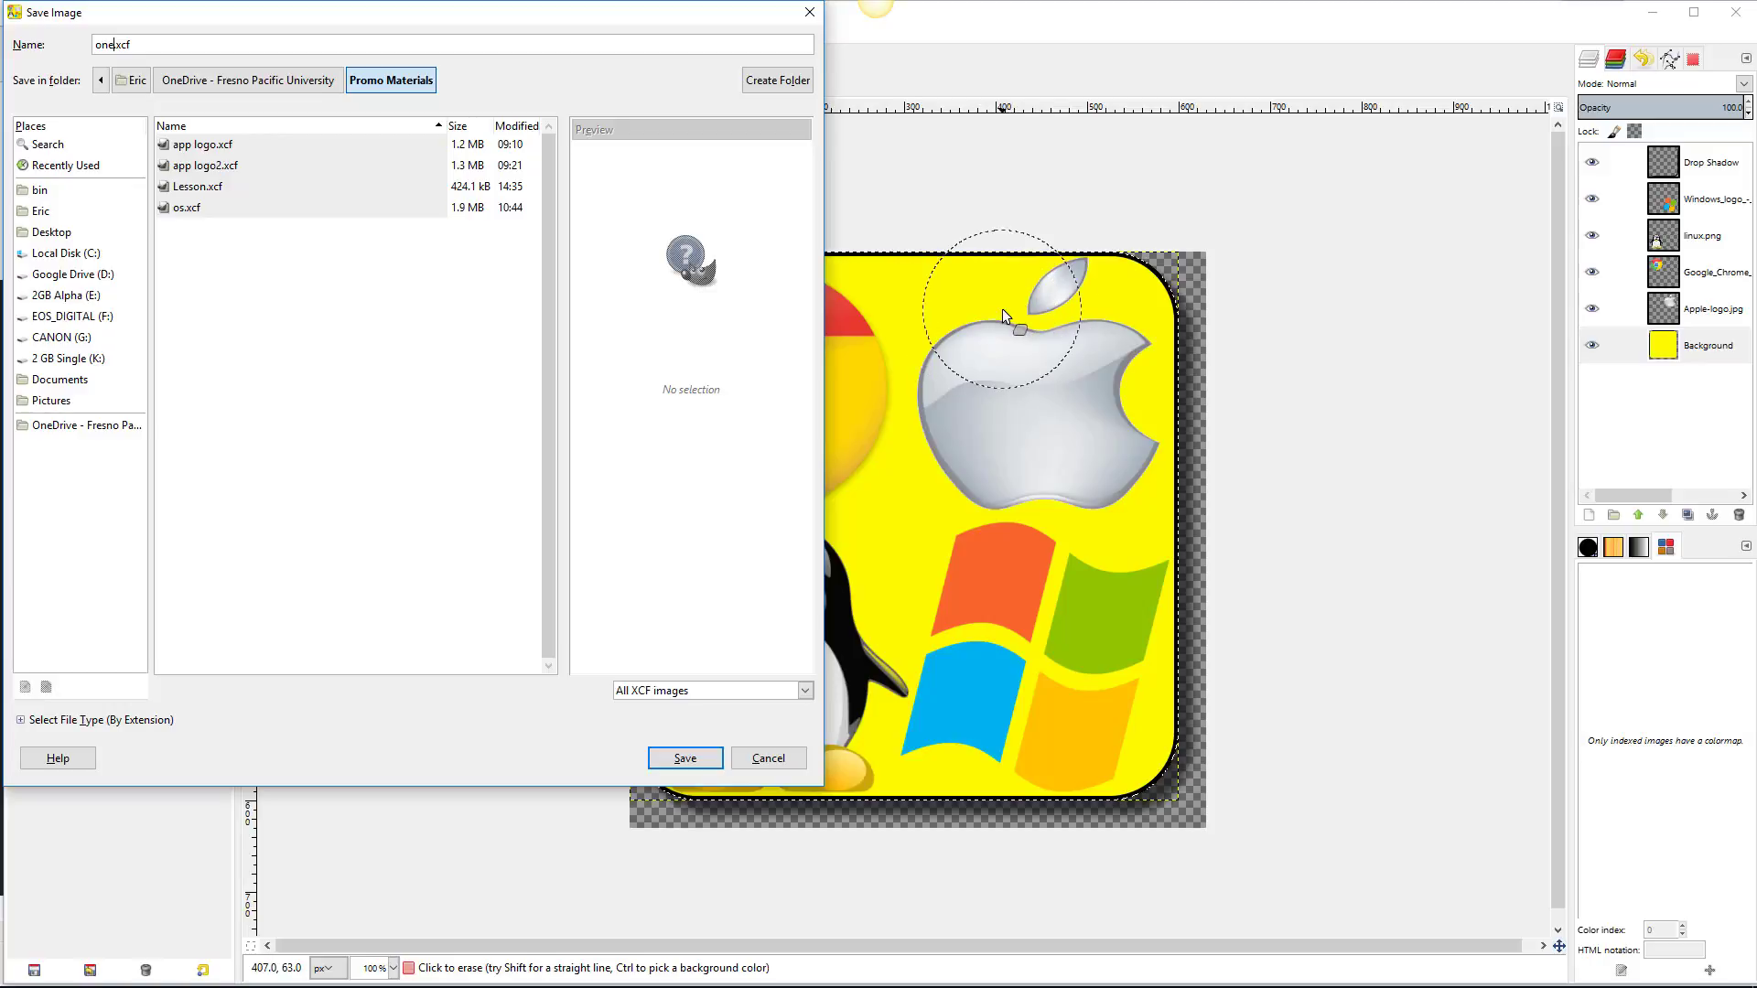
click(662, 759)
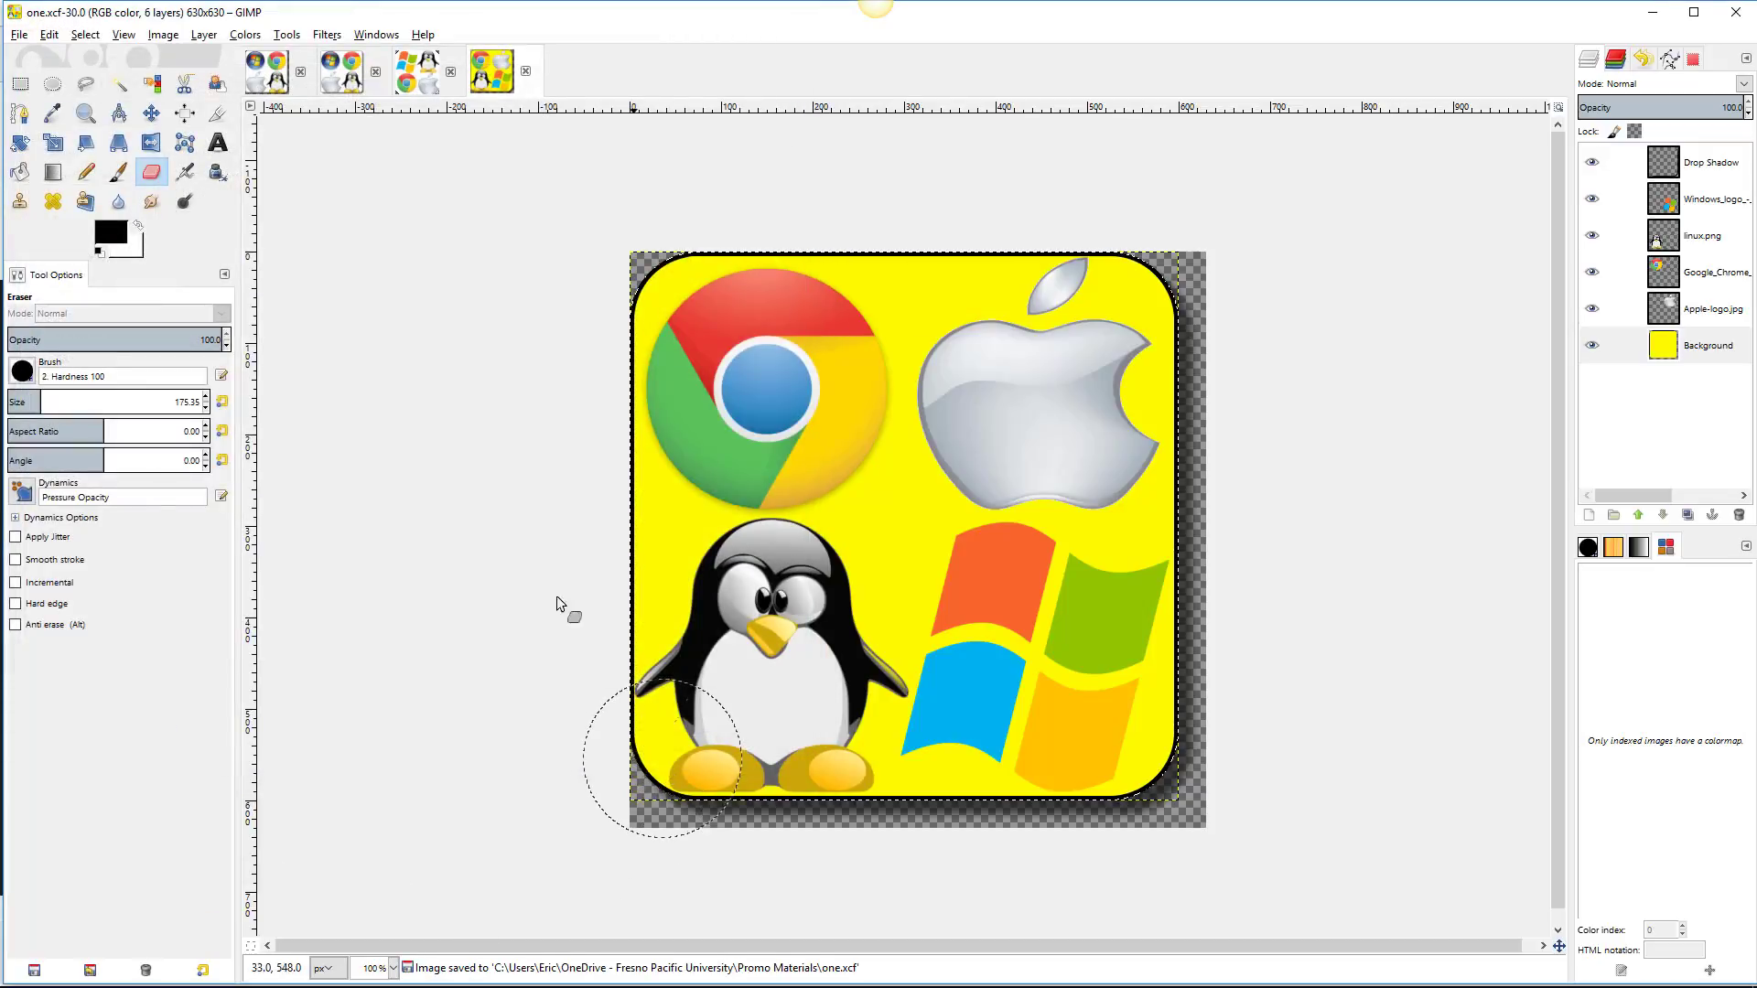
Export the composite as one.png in PNG format to Promo Materials, with saving of the background color turned off.
click(19, 35)
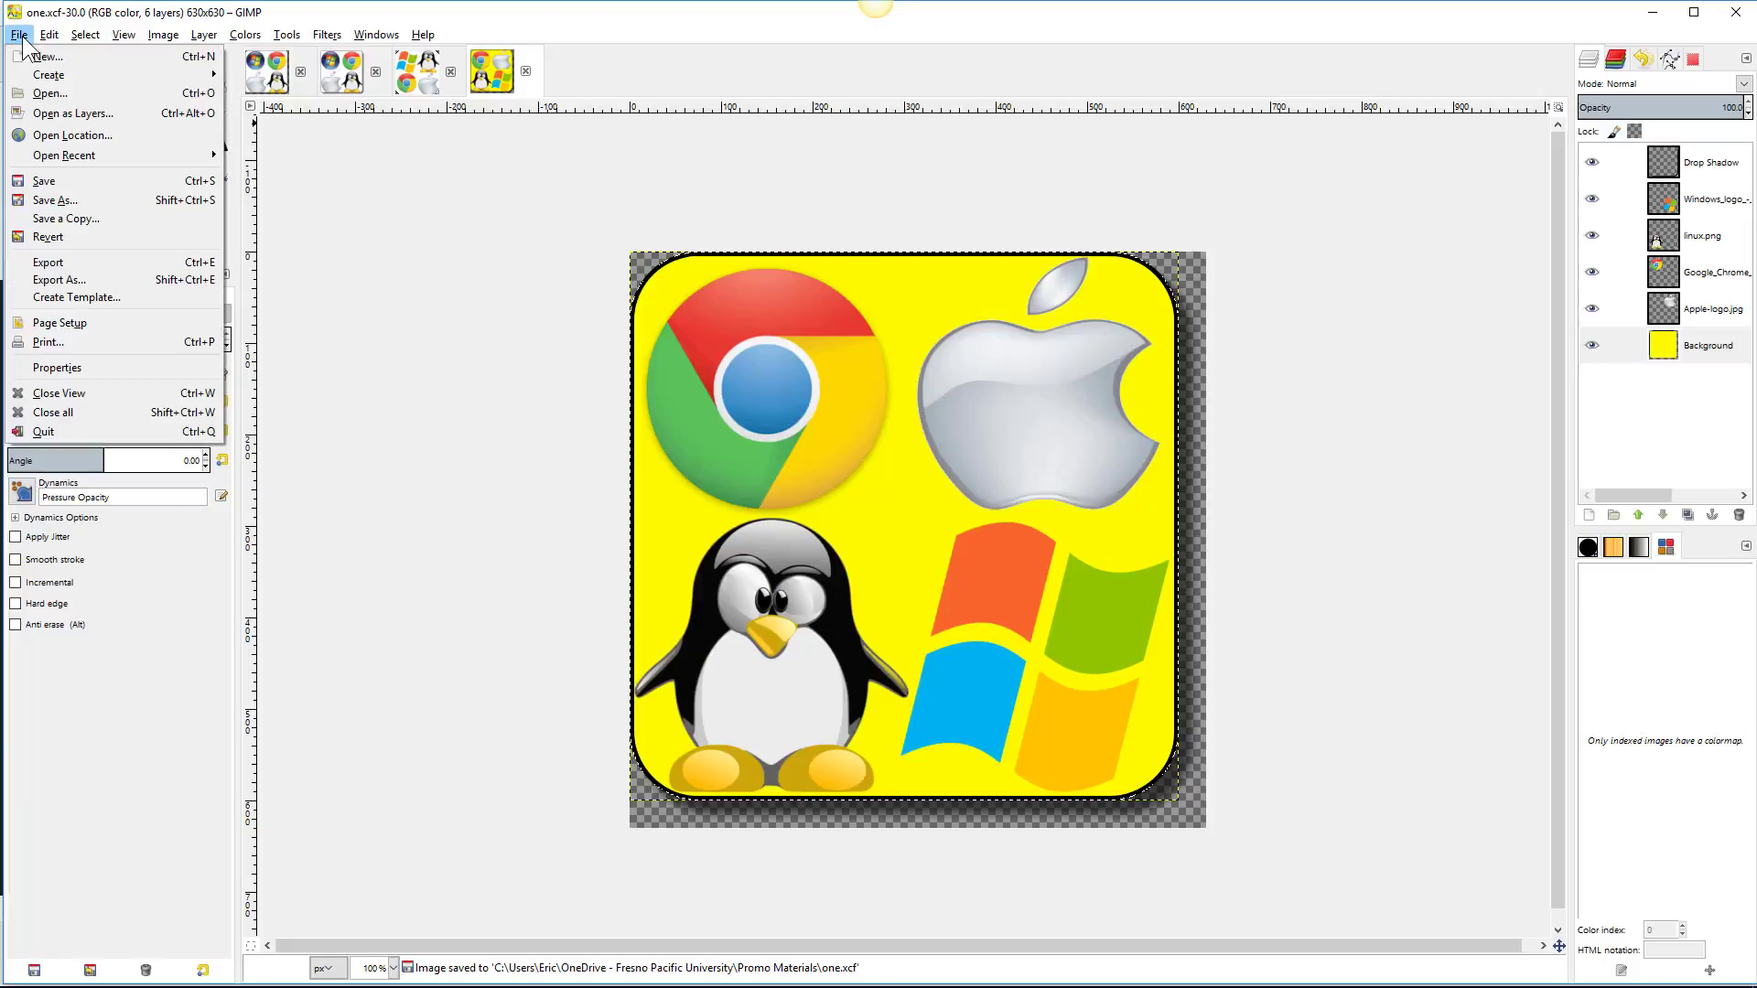
click(48, 282)
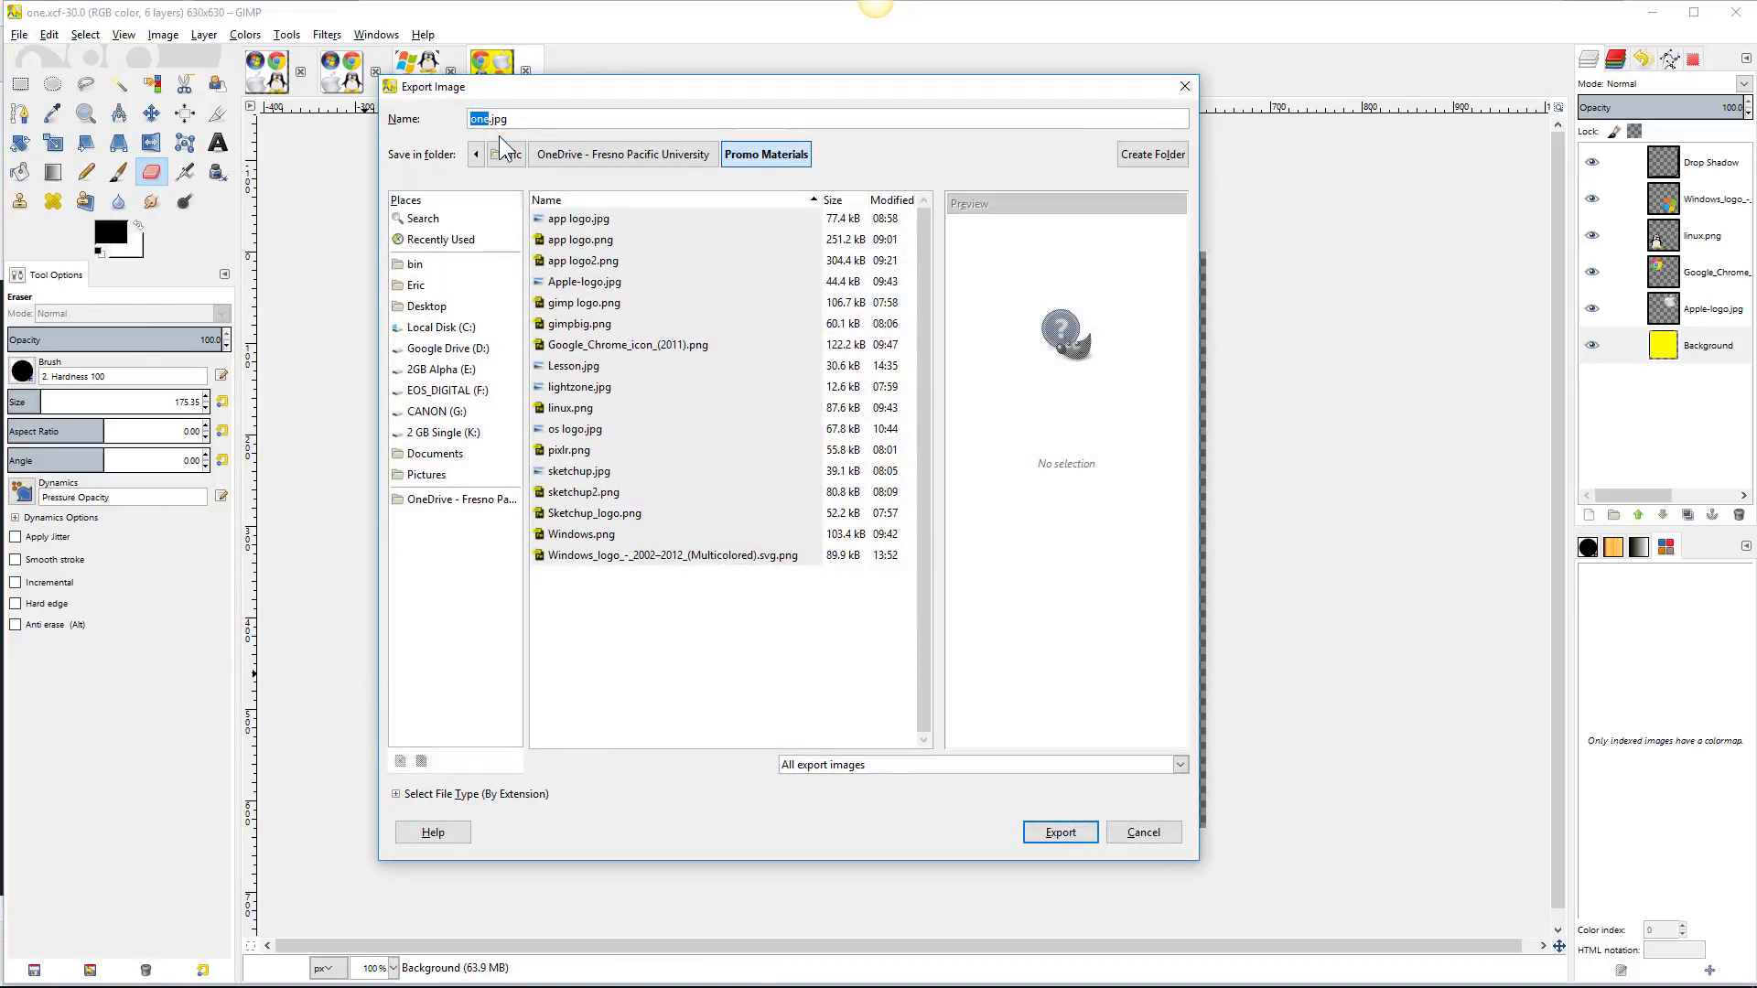
click(430, 793)
scroll(551, 727, down, 5)
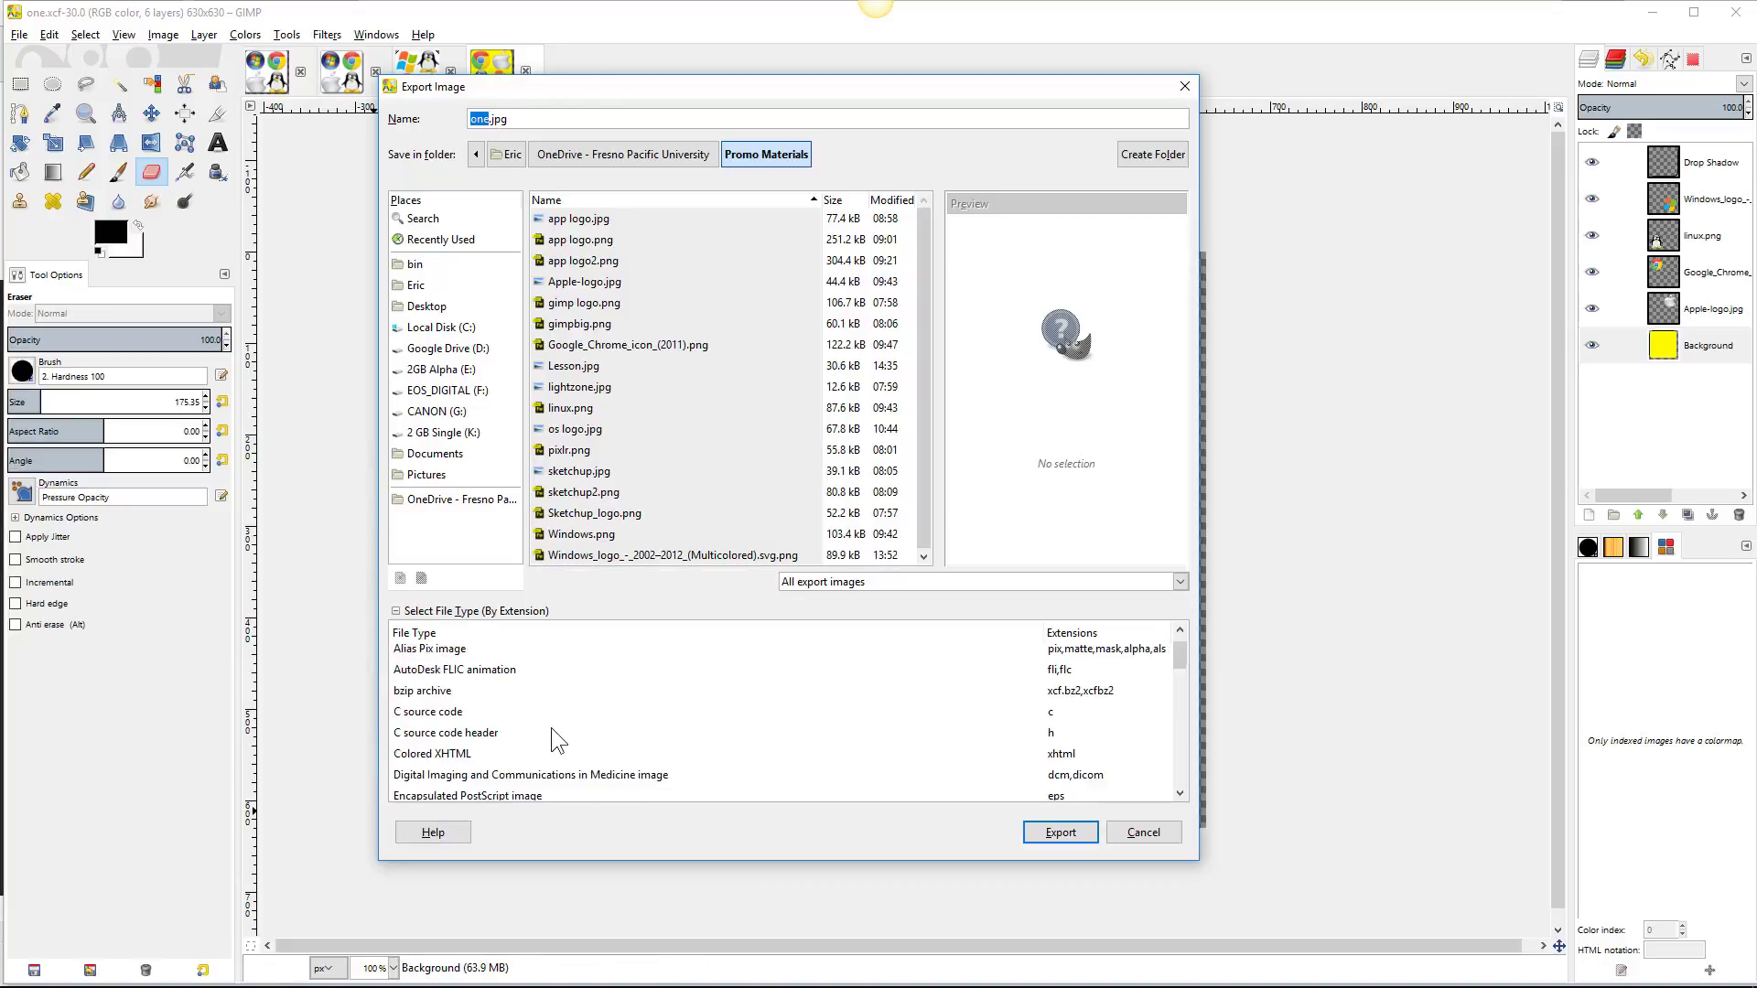
scroll(556, 727, down, 3)
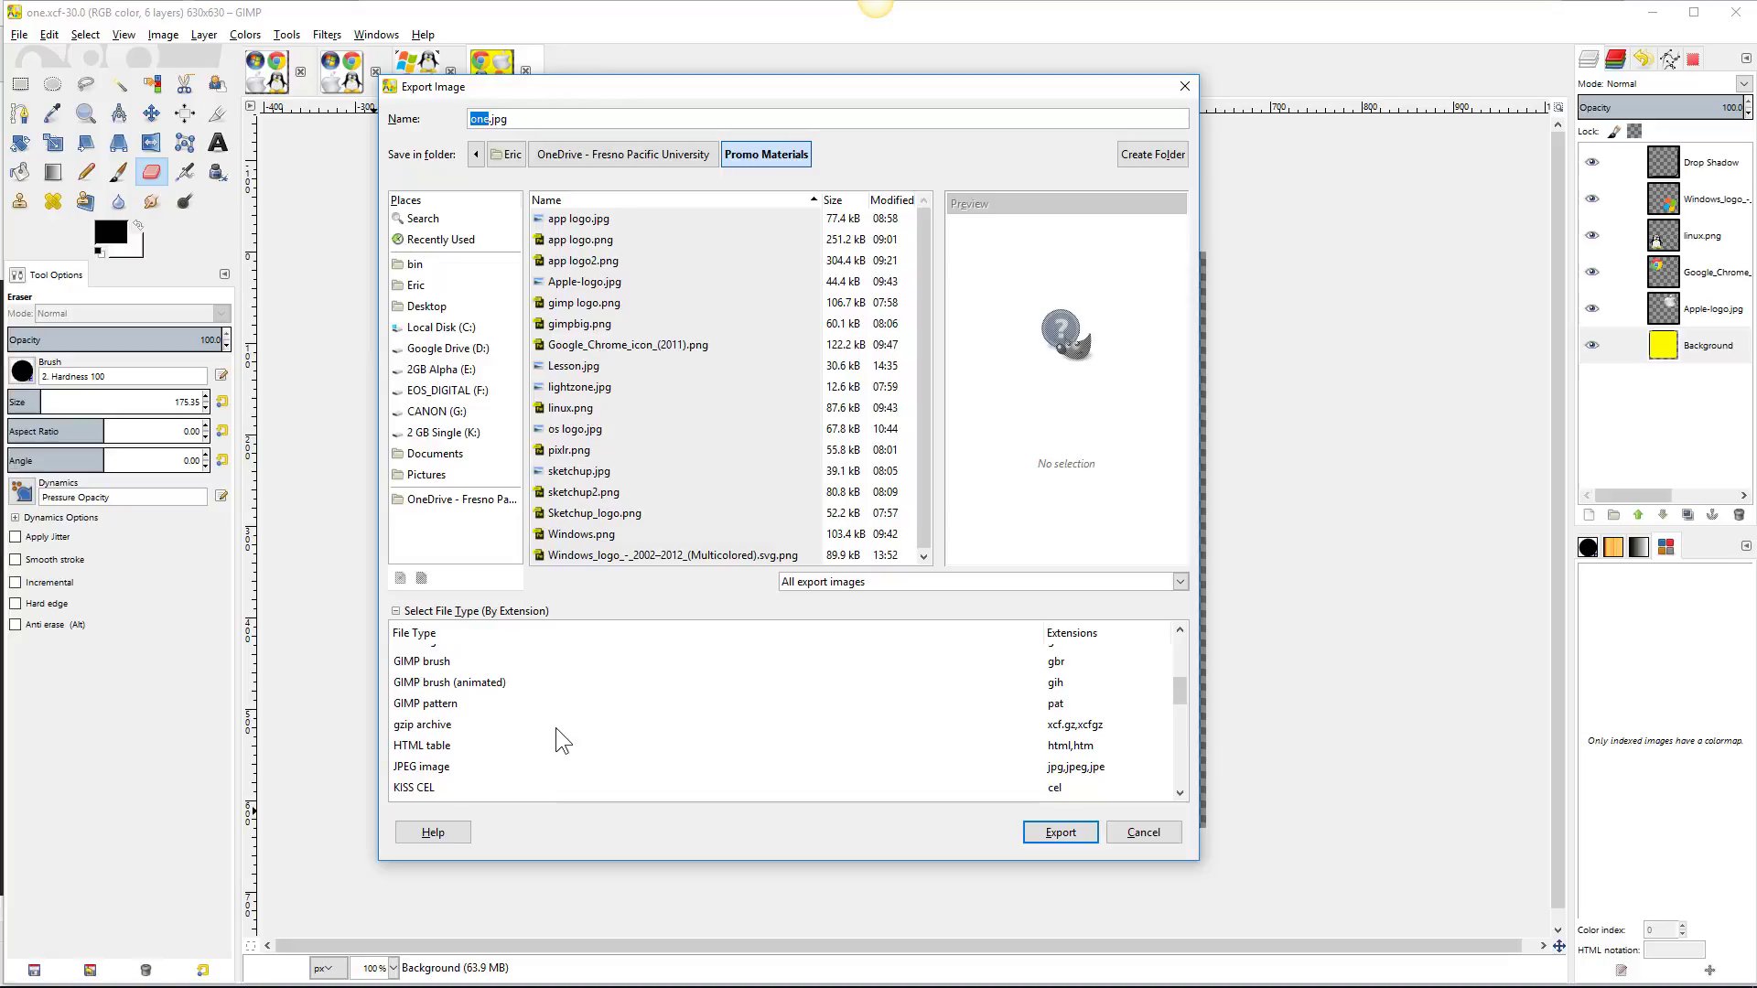
scroll(557, 727, down, 5)
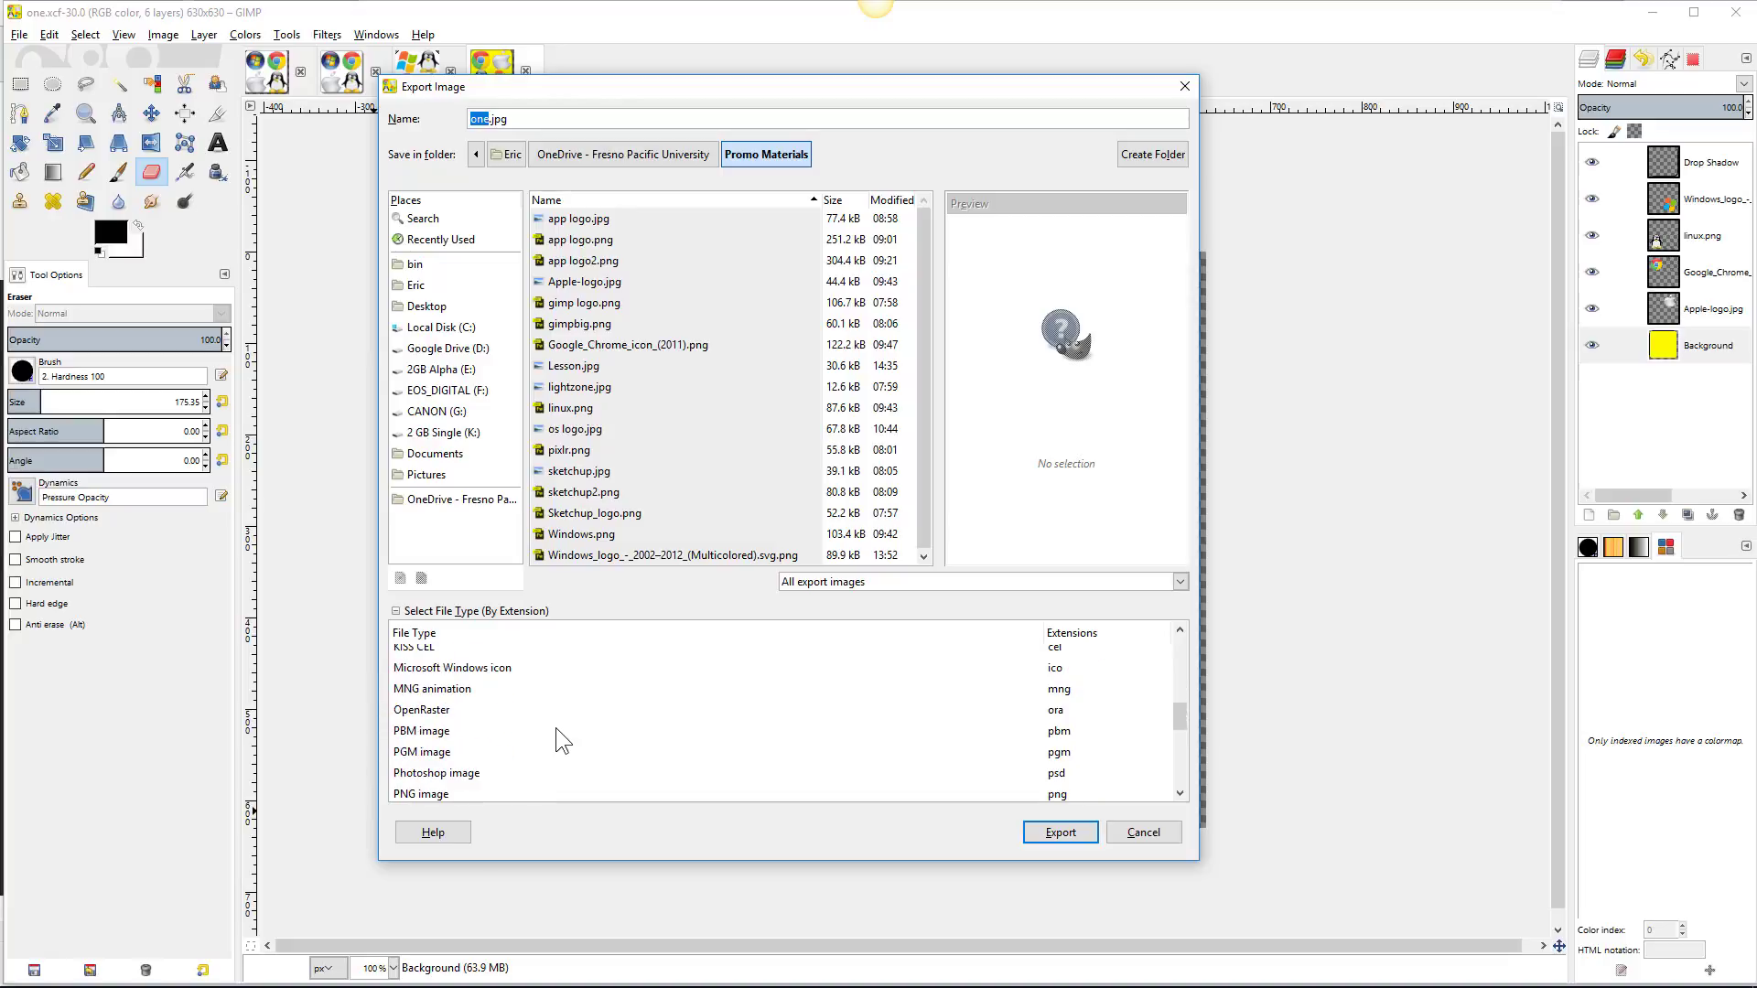
scroll(556, 727, down, 3)
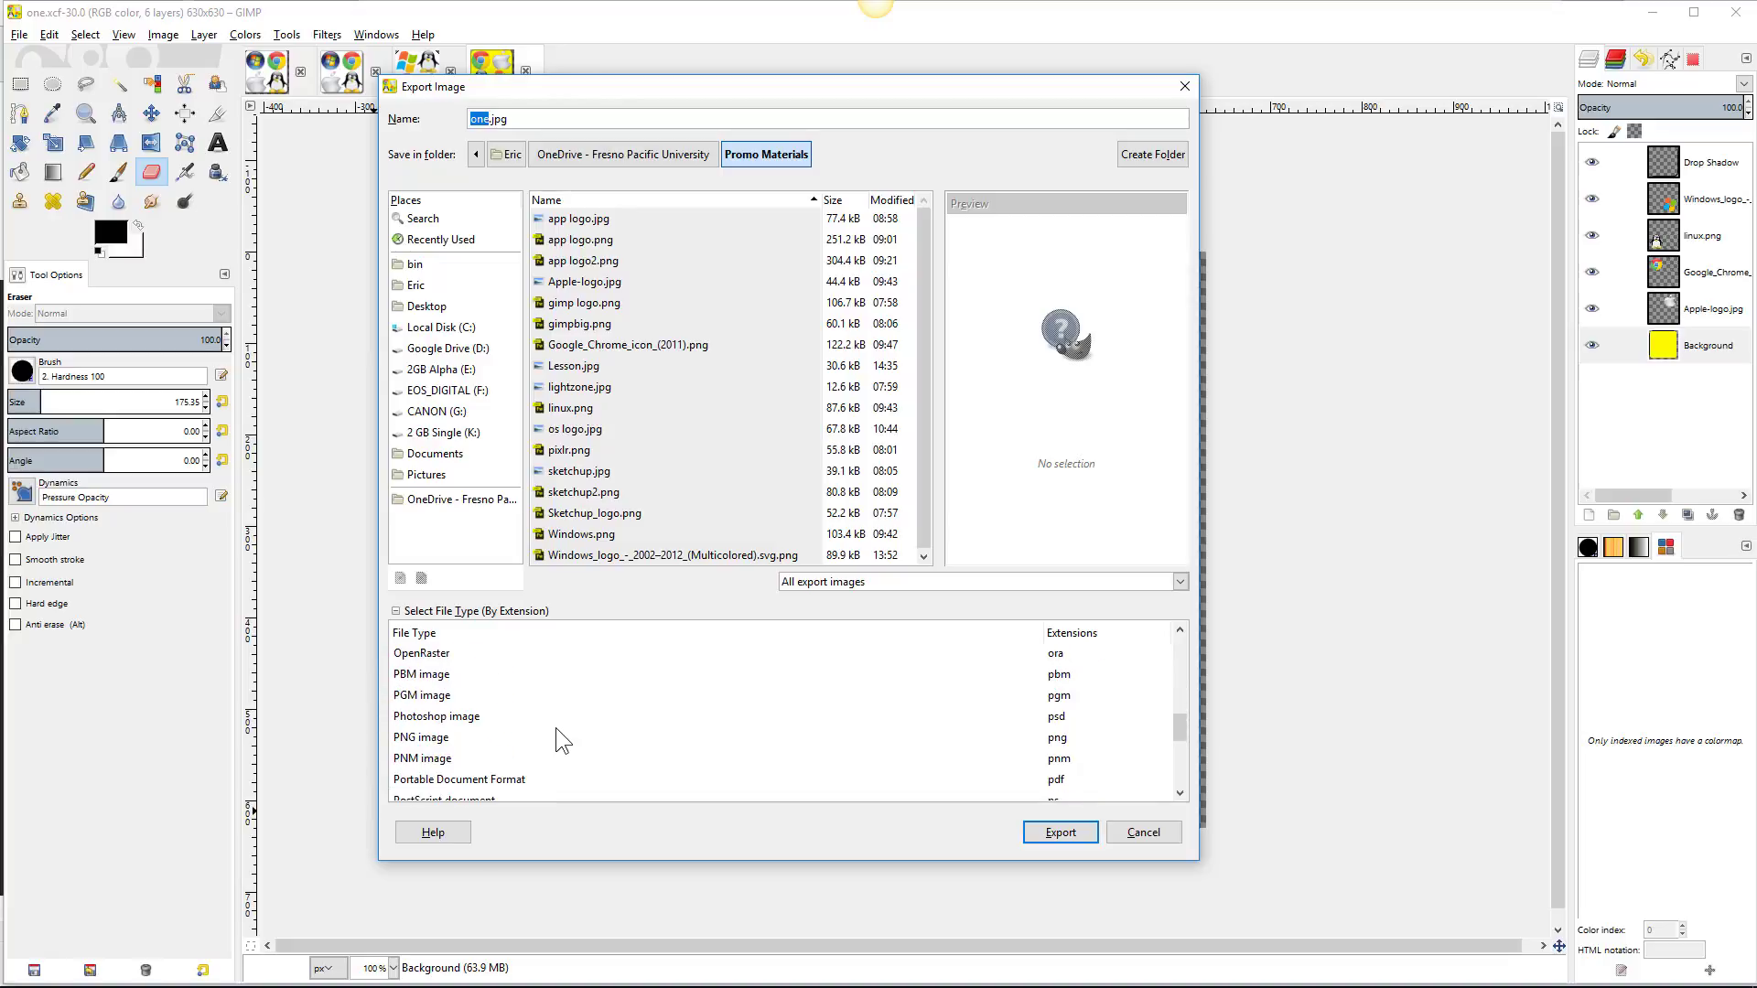
click(444, 737)
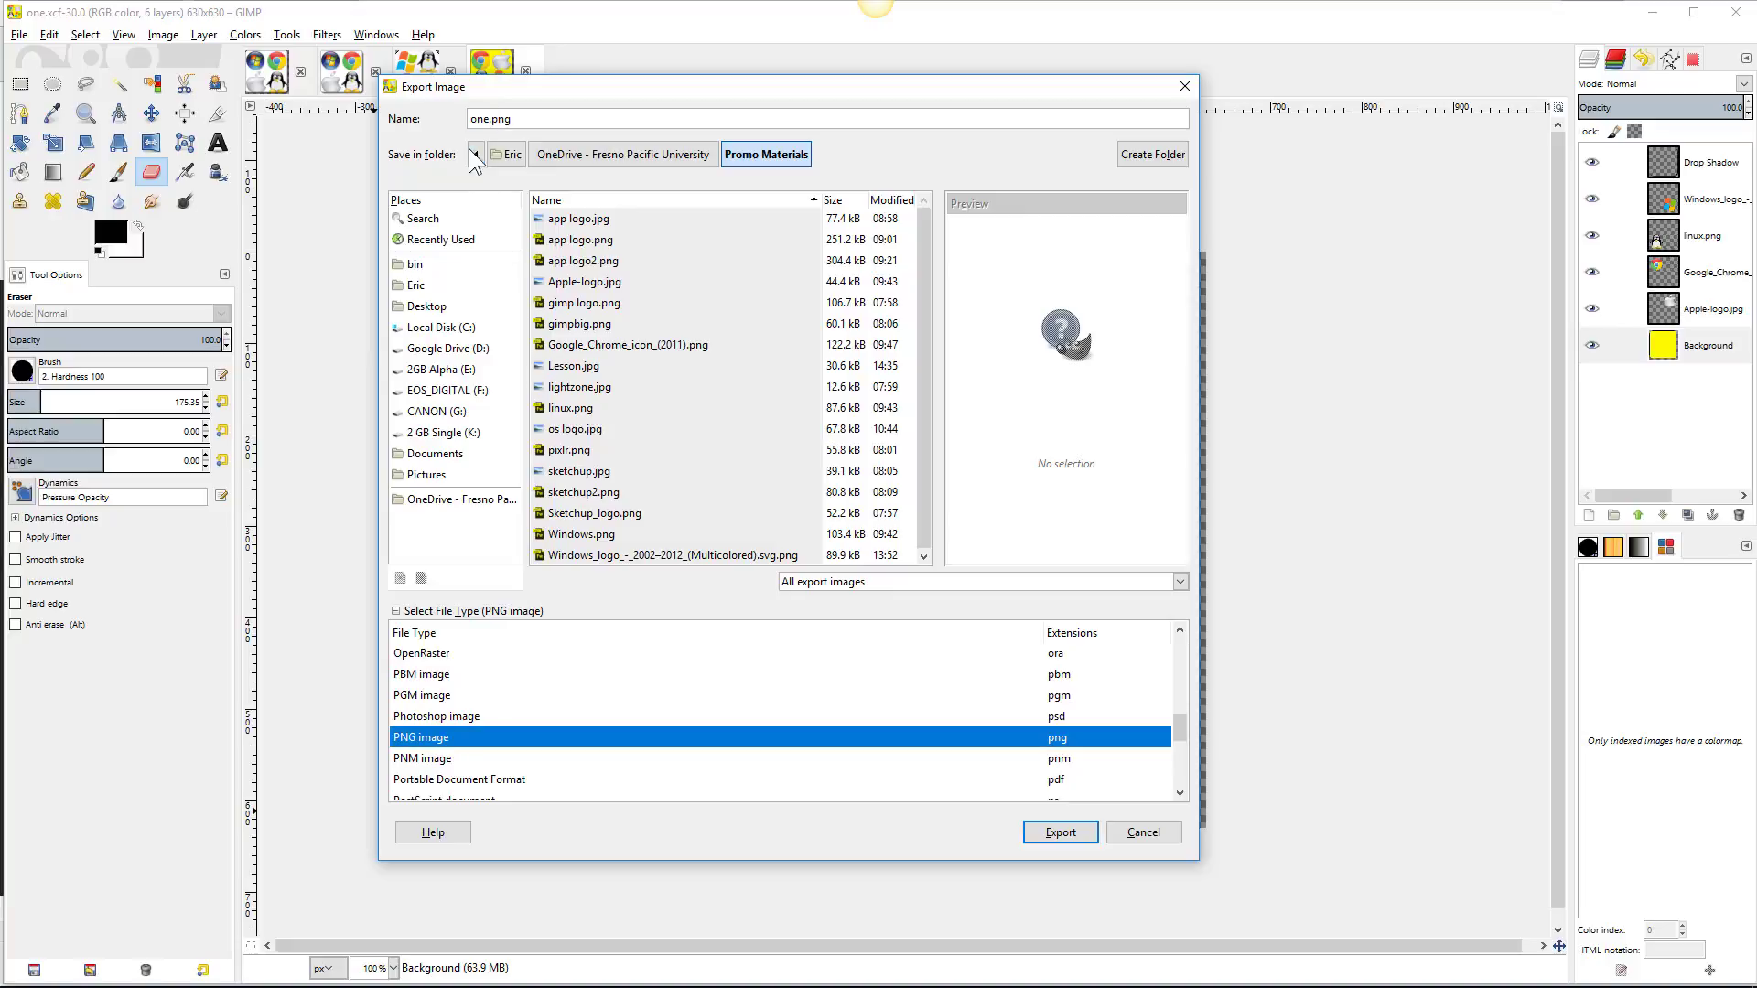
click(1048, 838)
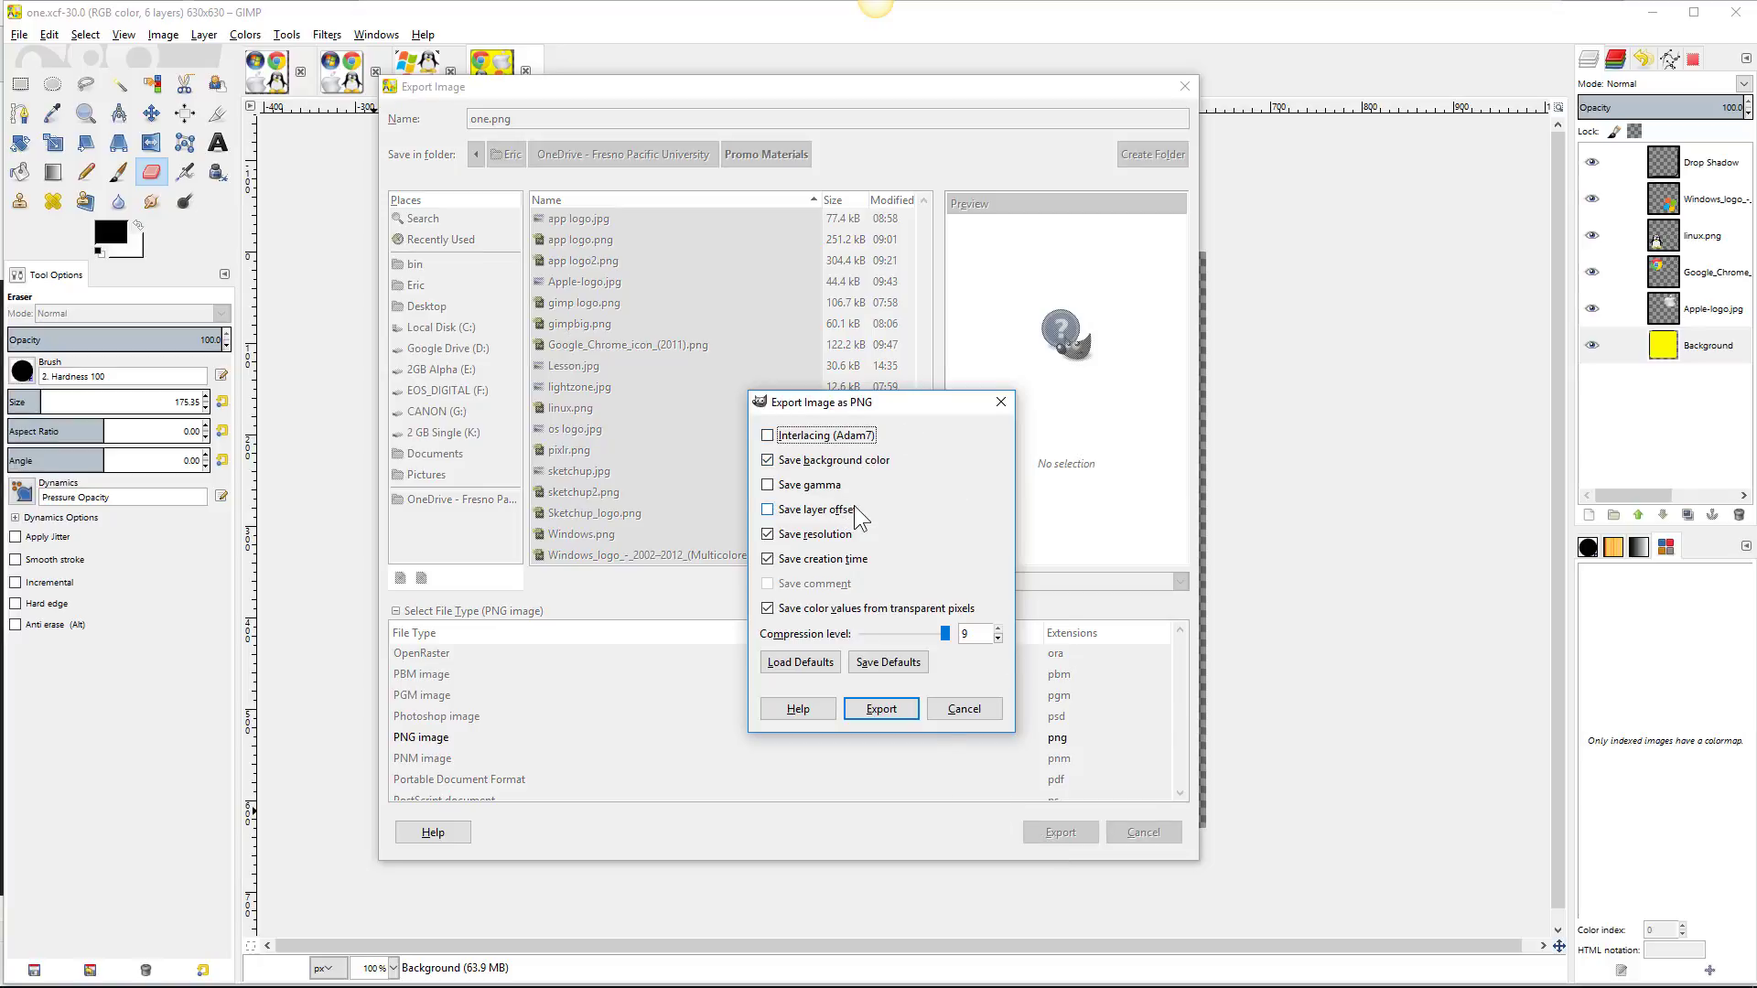
click(768, 461)
click(882, 709)
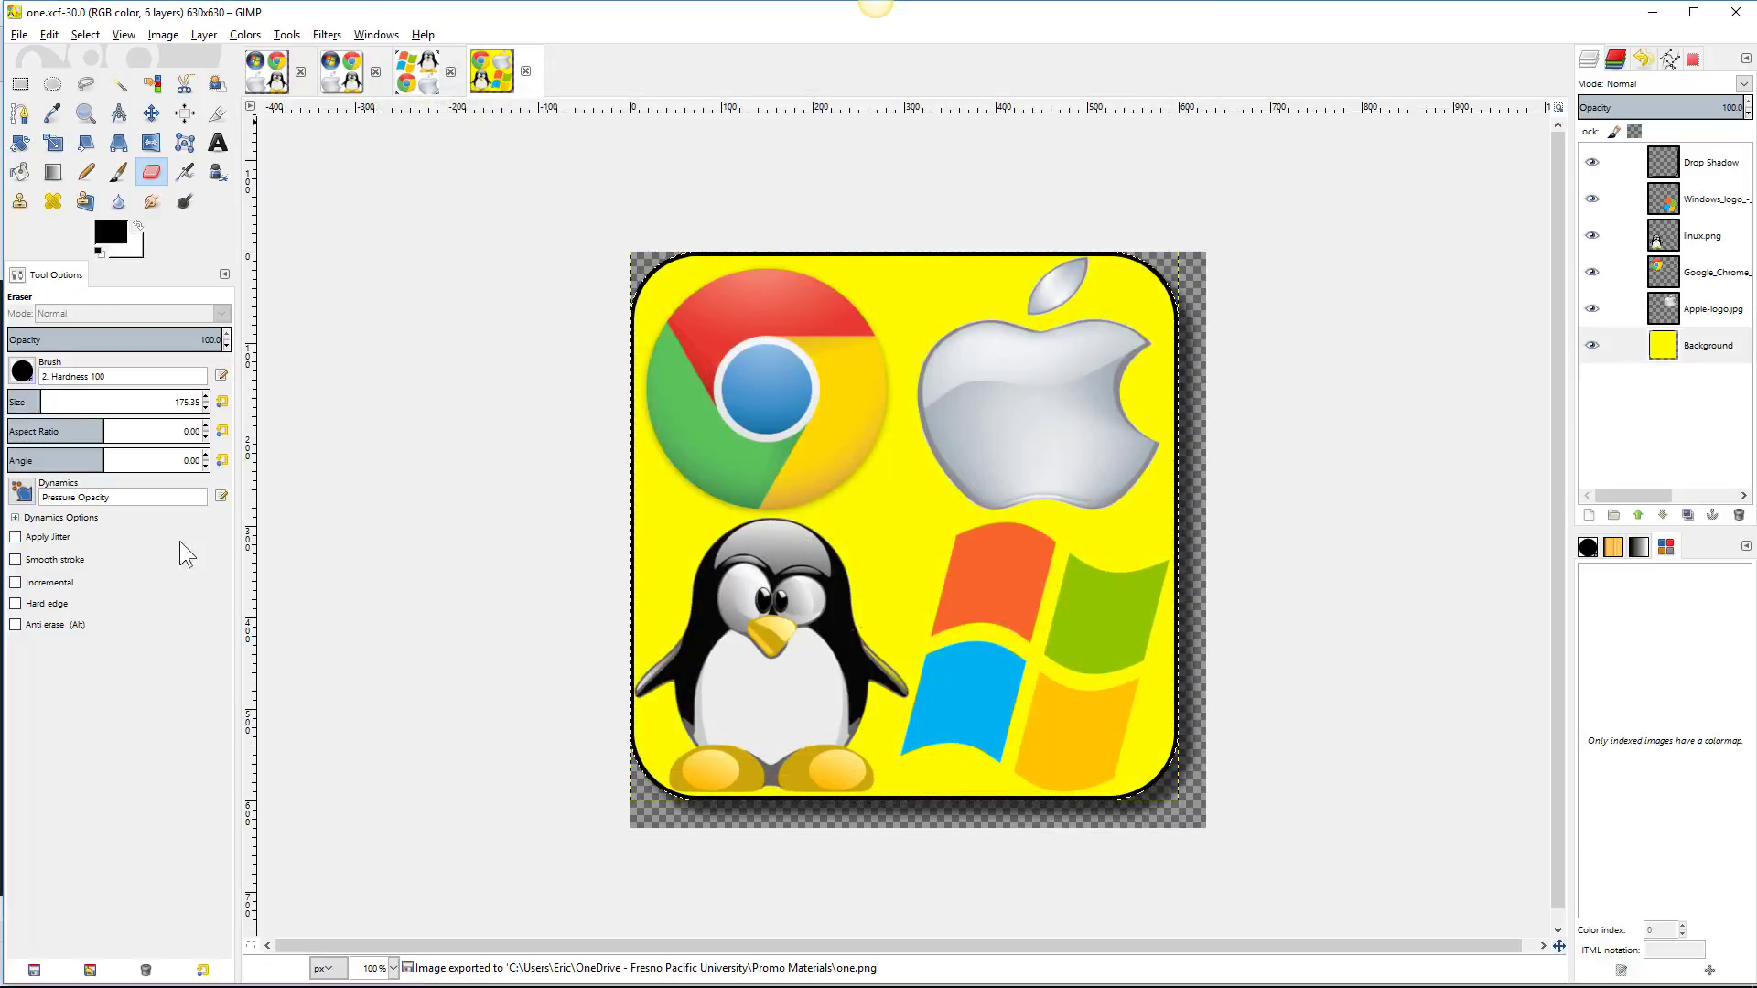
Switch to the blank Google Docs document and insert the PNG file one from Promo Materials by upload.
key(alt+Tab)
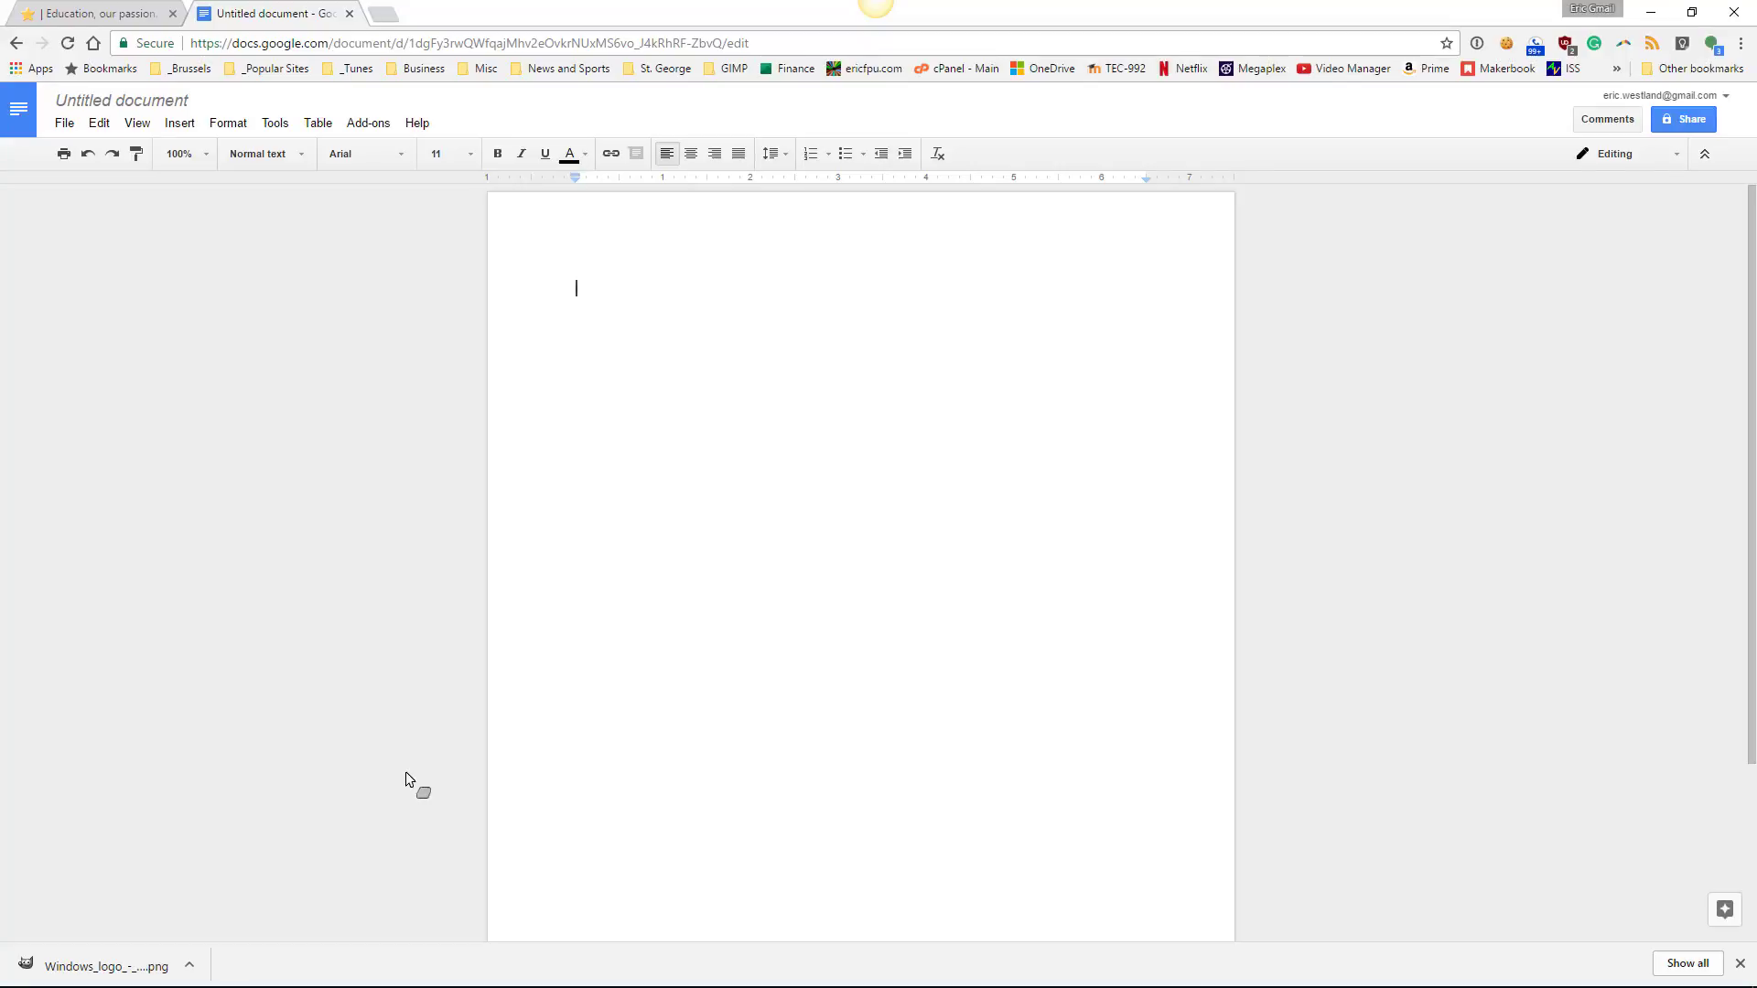
click(177, 123)
click(192, 154)
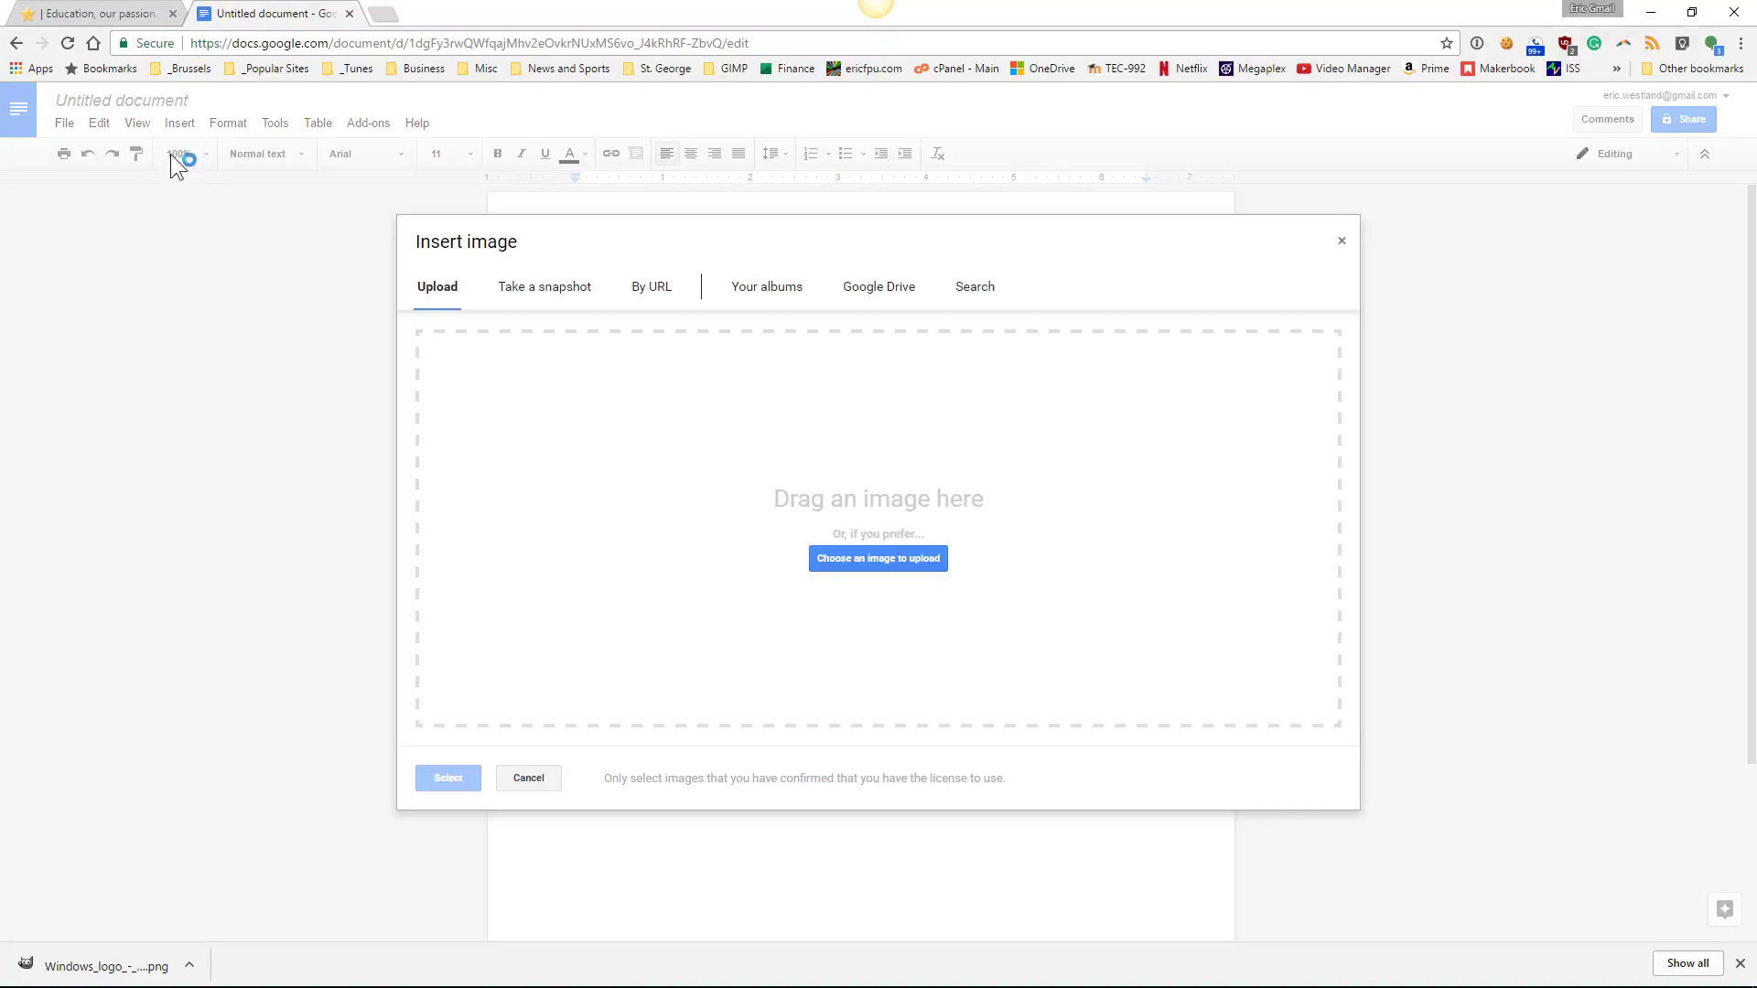
click(862, 560)
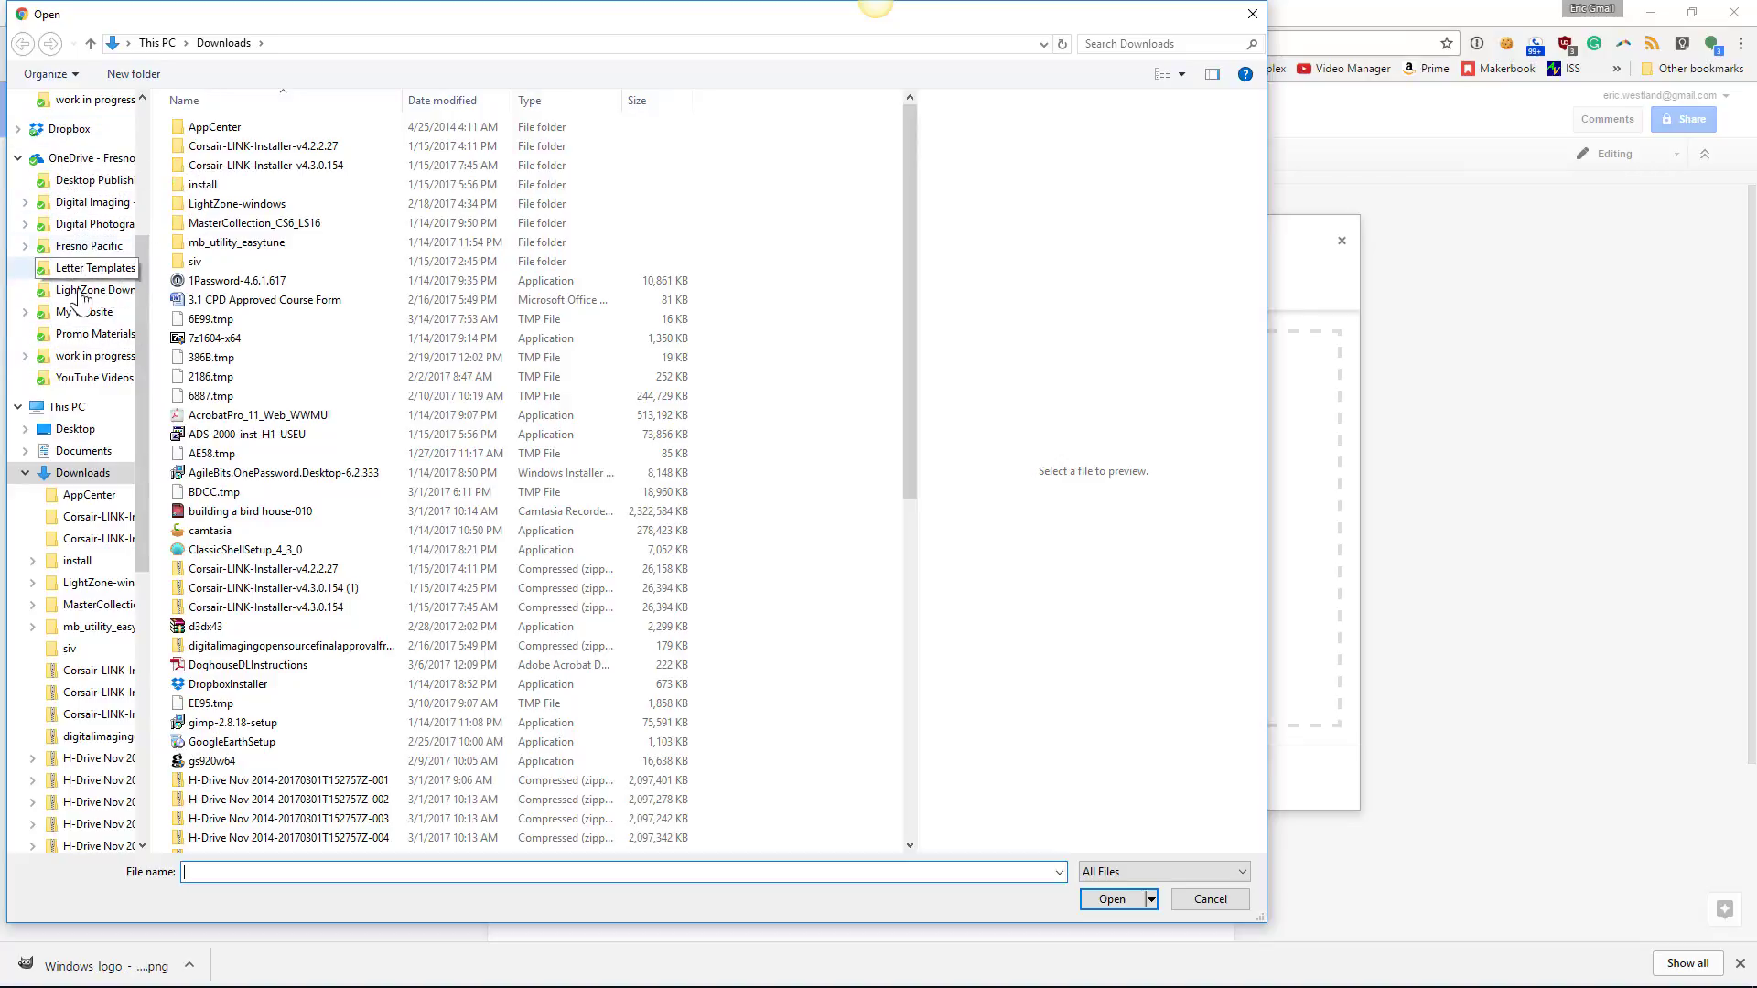
click(79, 337)
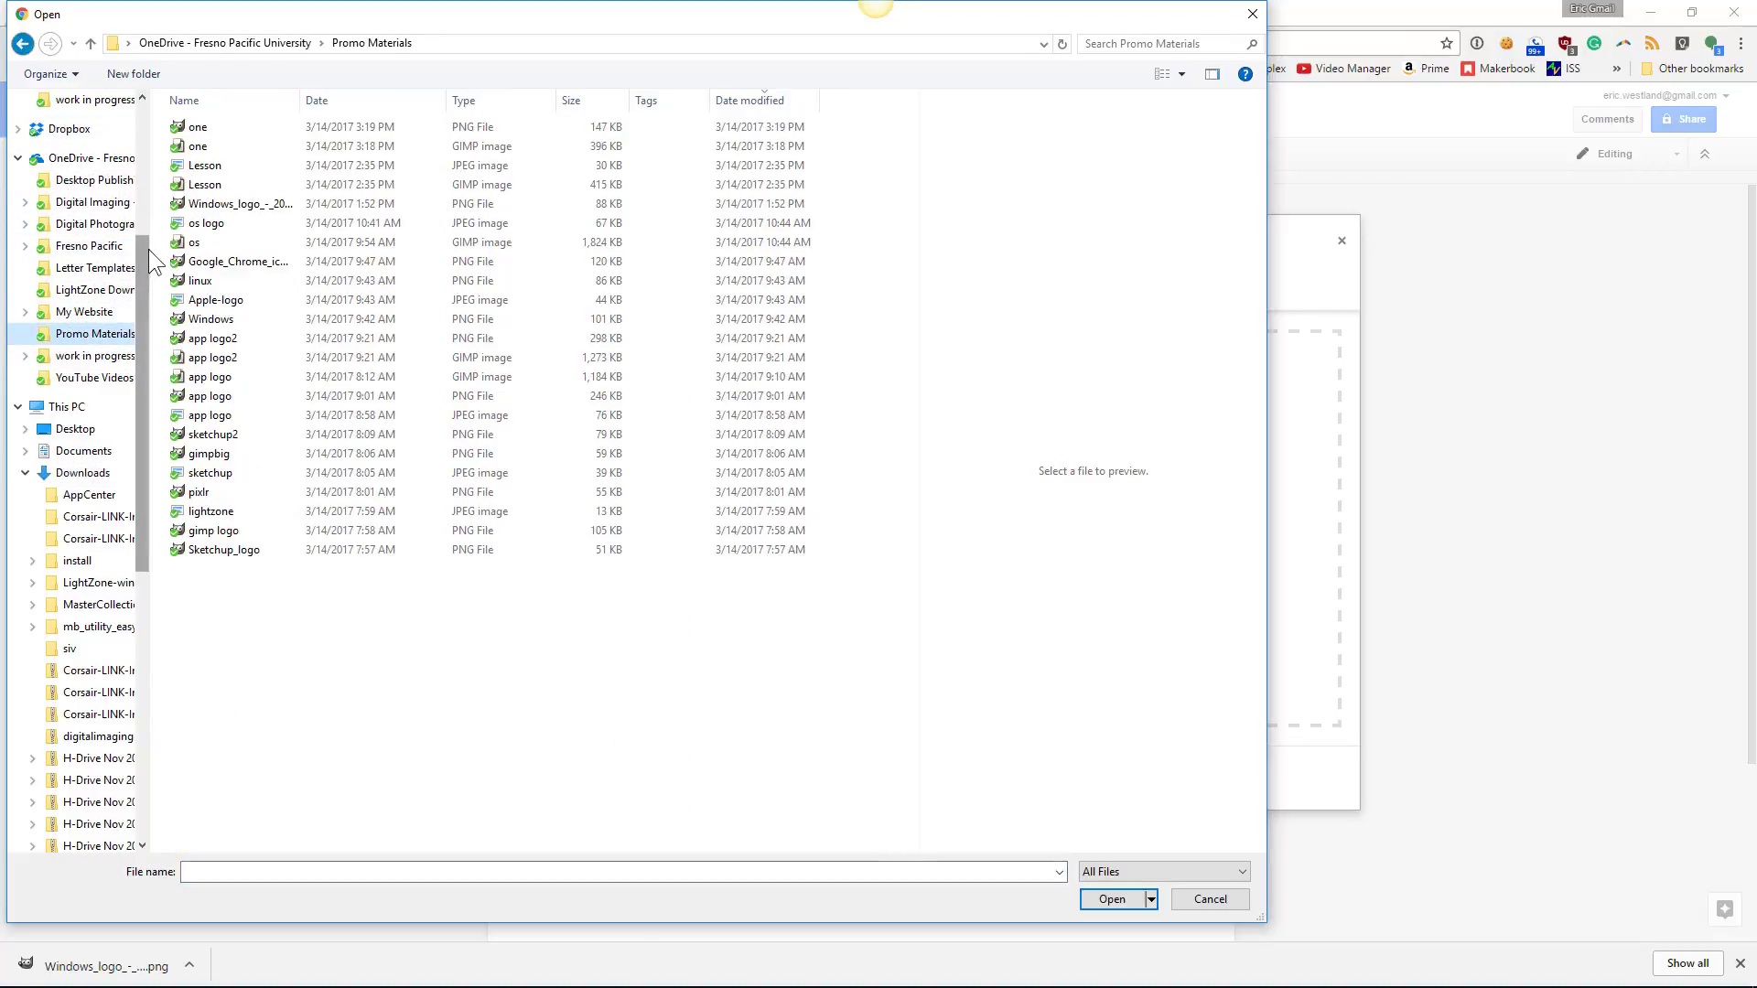
double_click(196, 127)
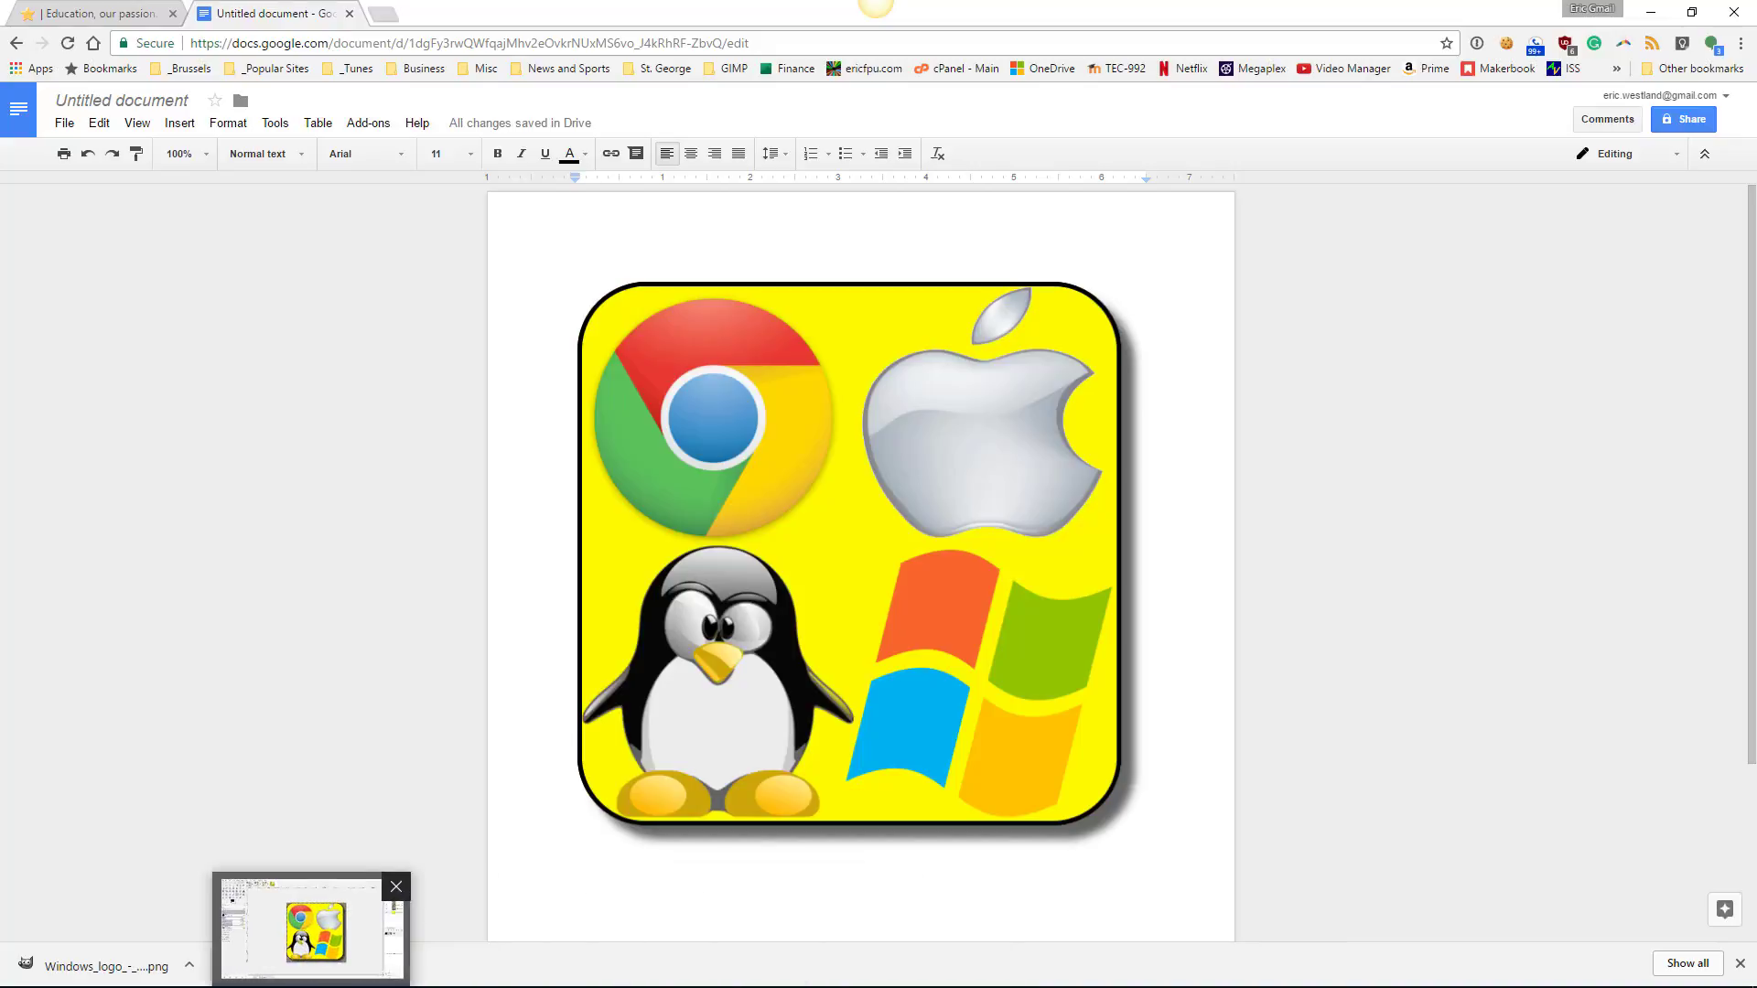
Switch back to GIMP and export the composite to Promo Materials as a JPEG image named two.
click(332, 924)
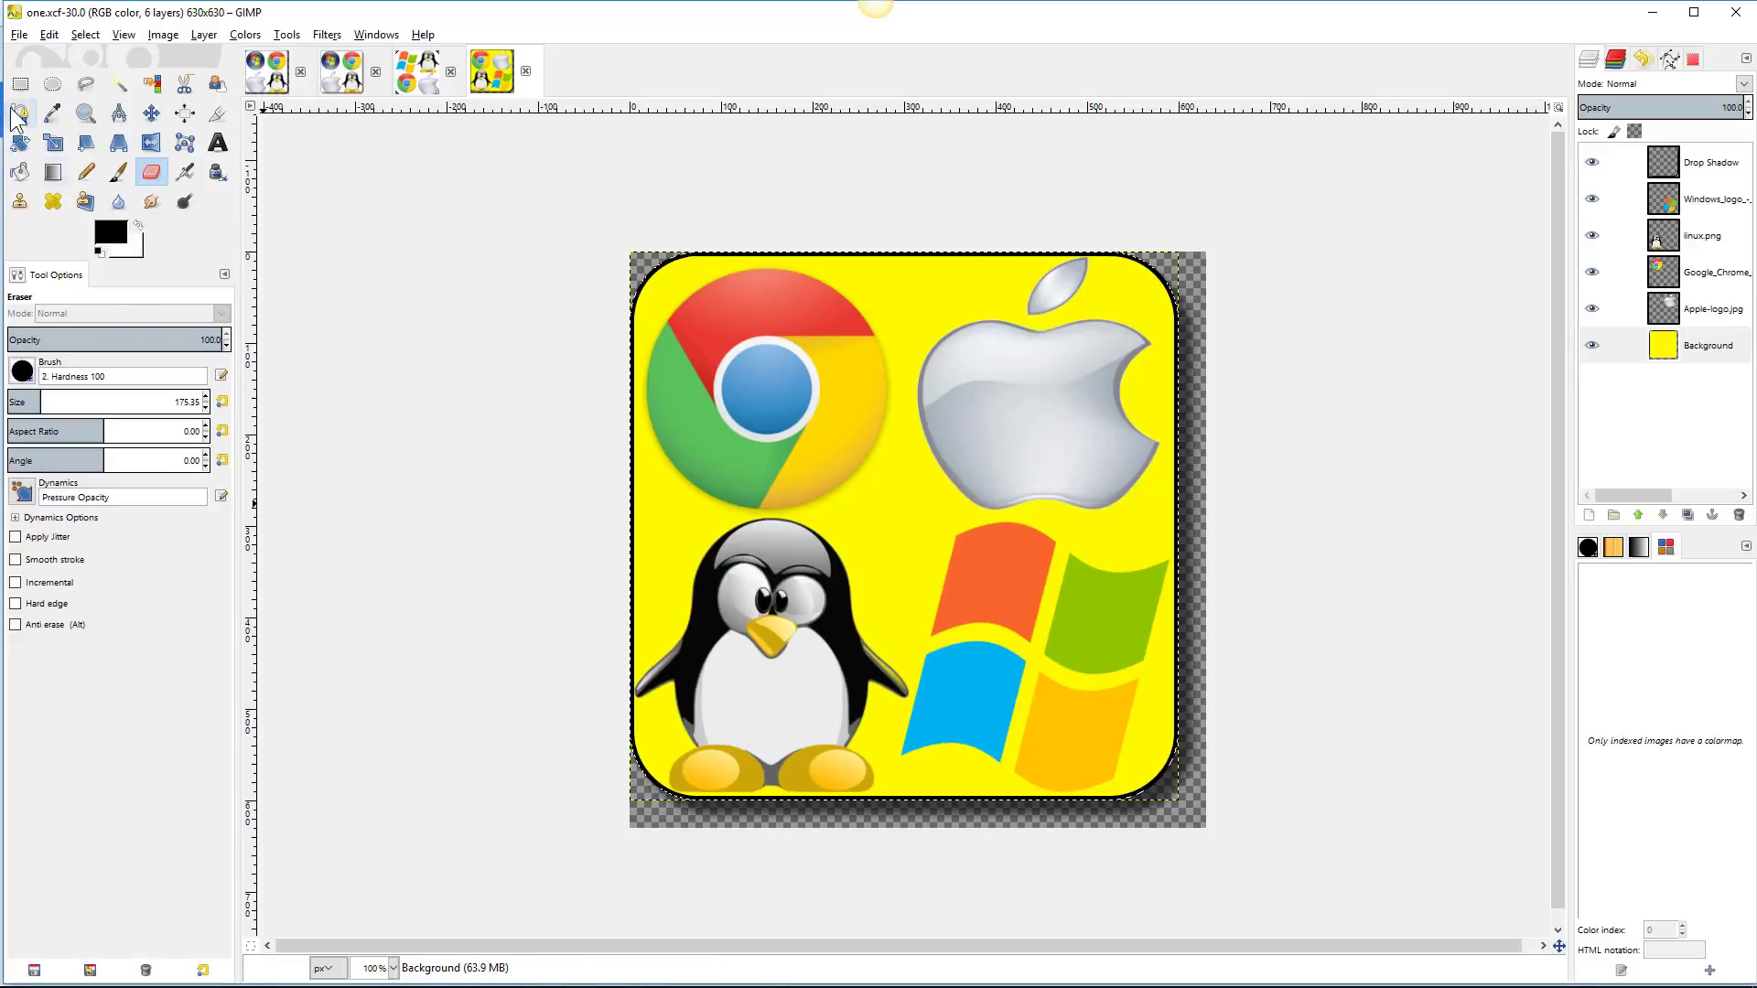
click(19, 36)
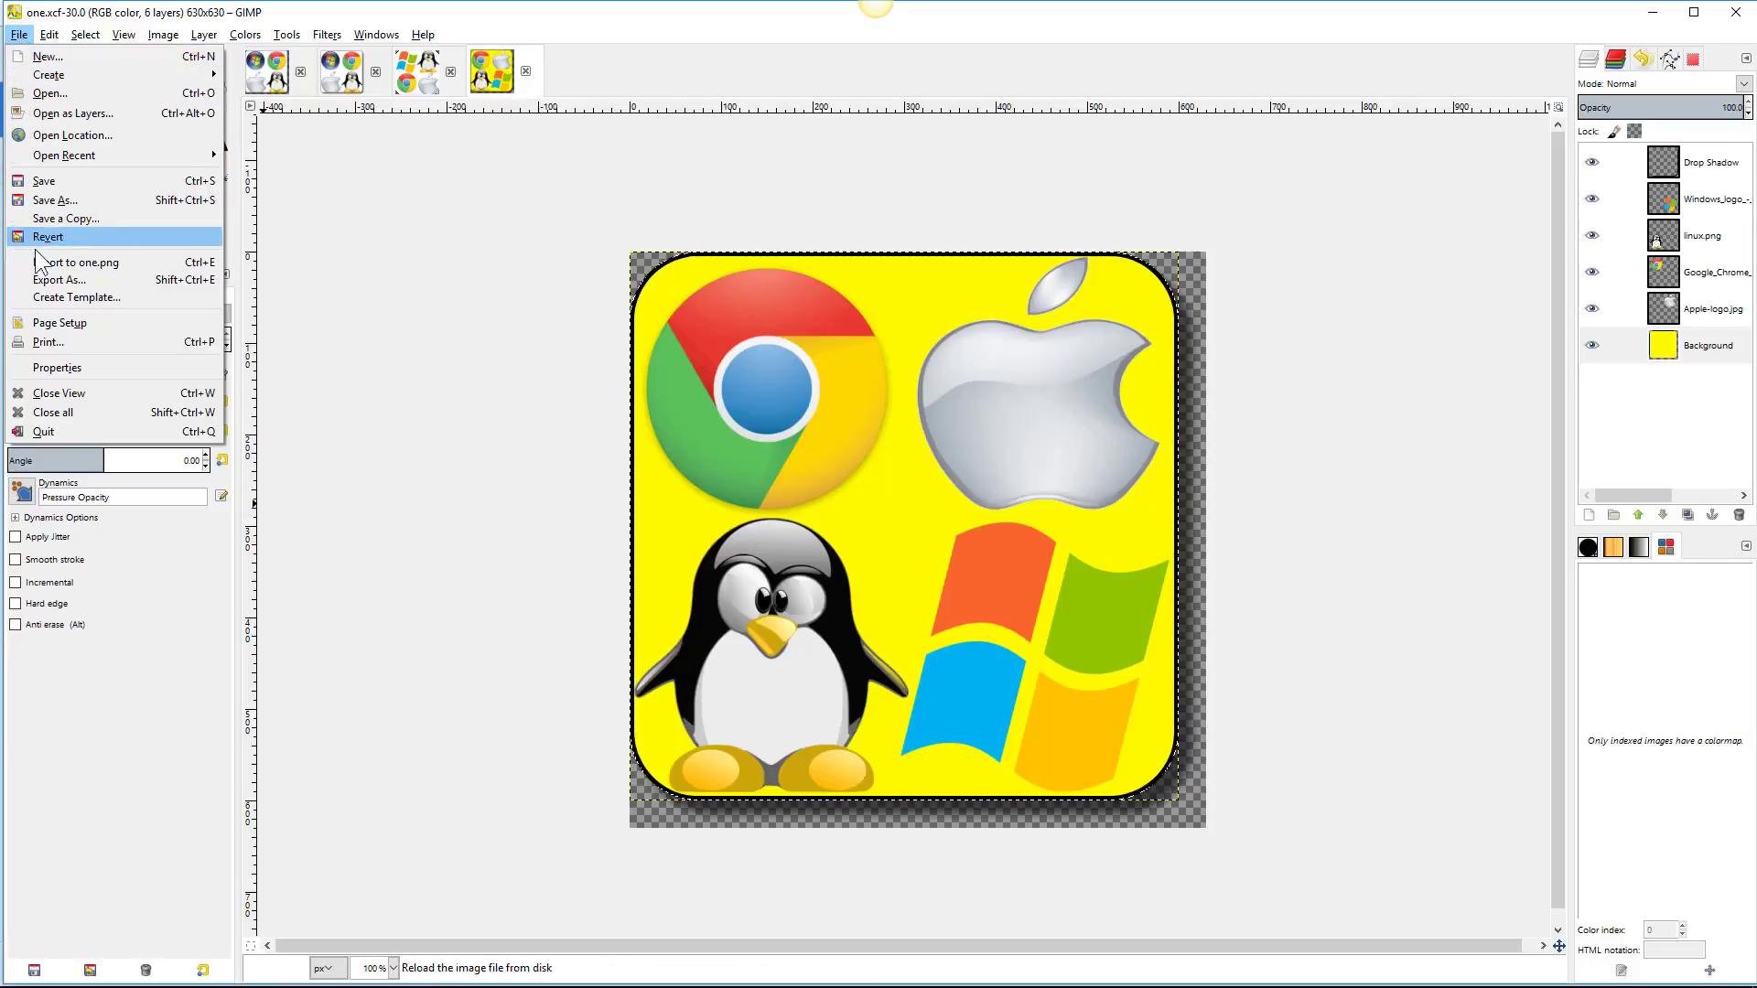
click(39, 280)
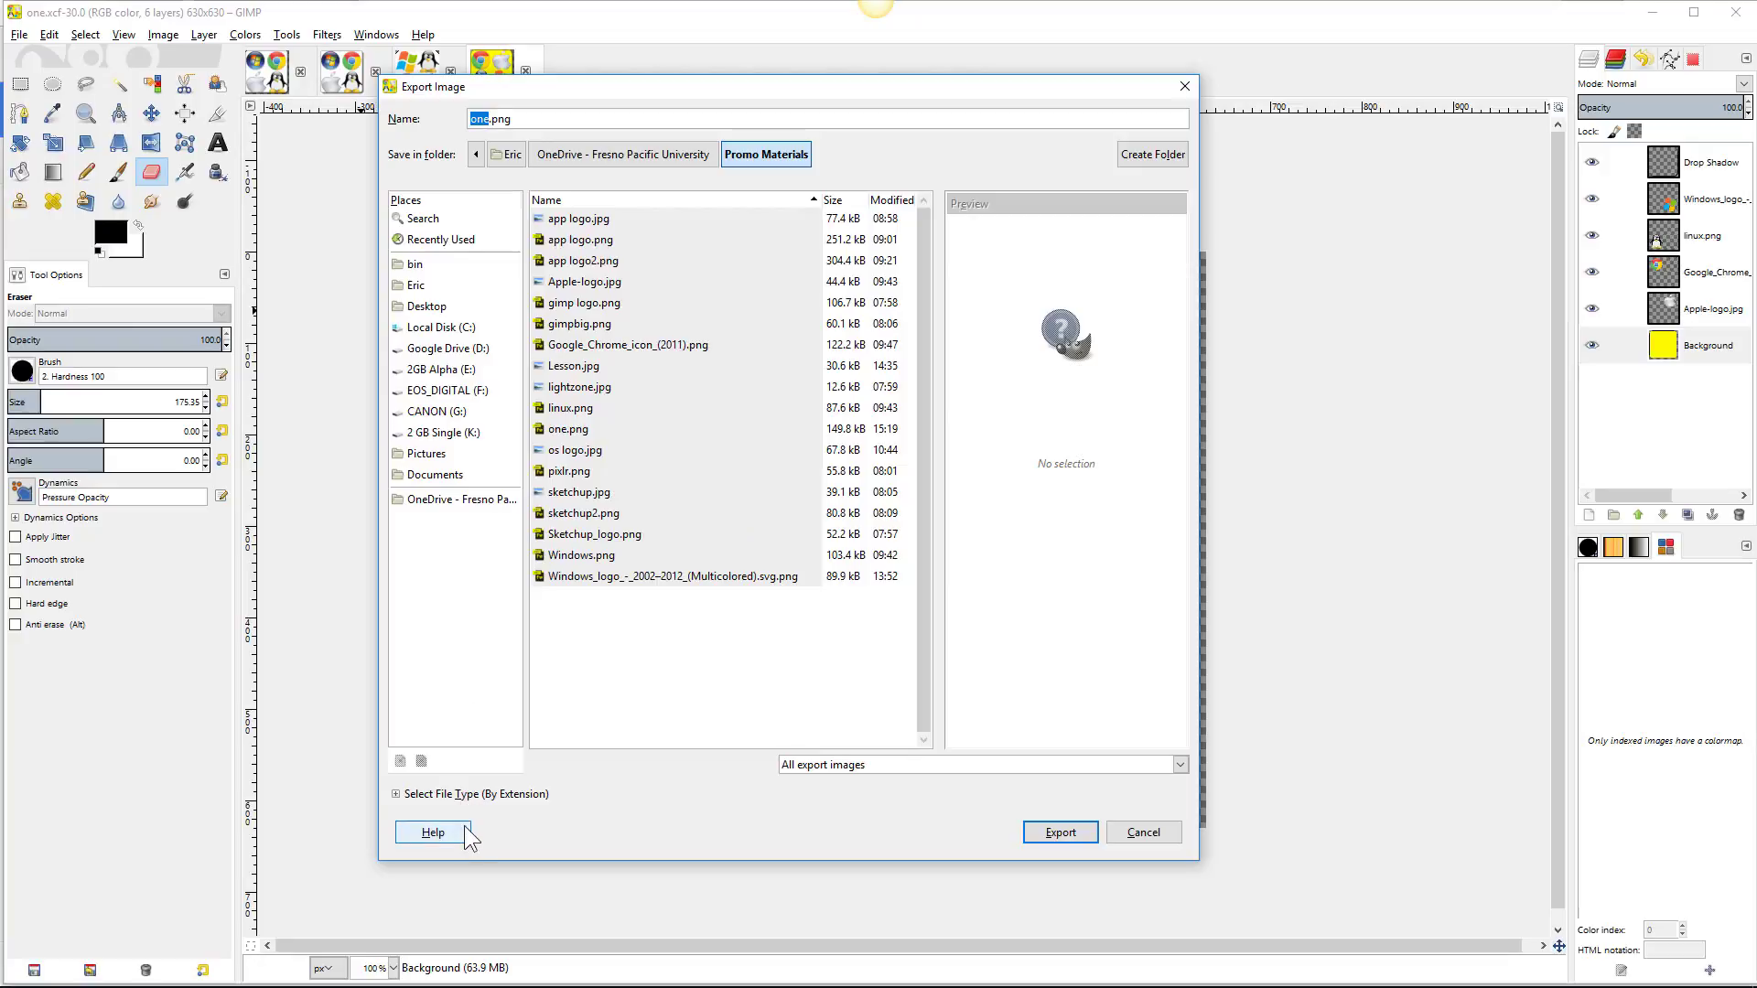
click(469, 794)
scroll(486, 743, down, 3)
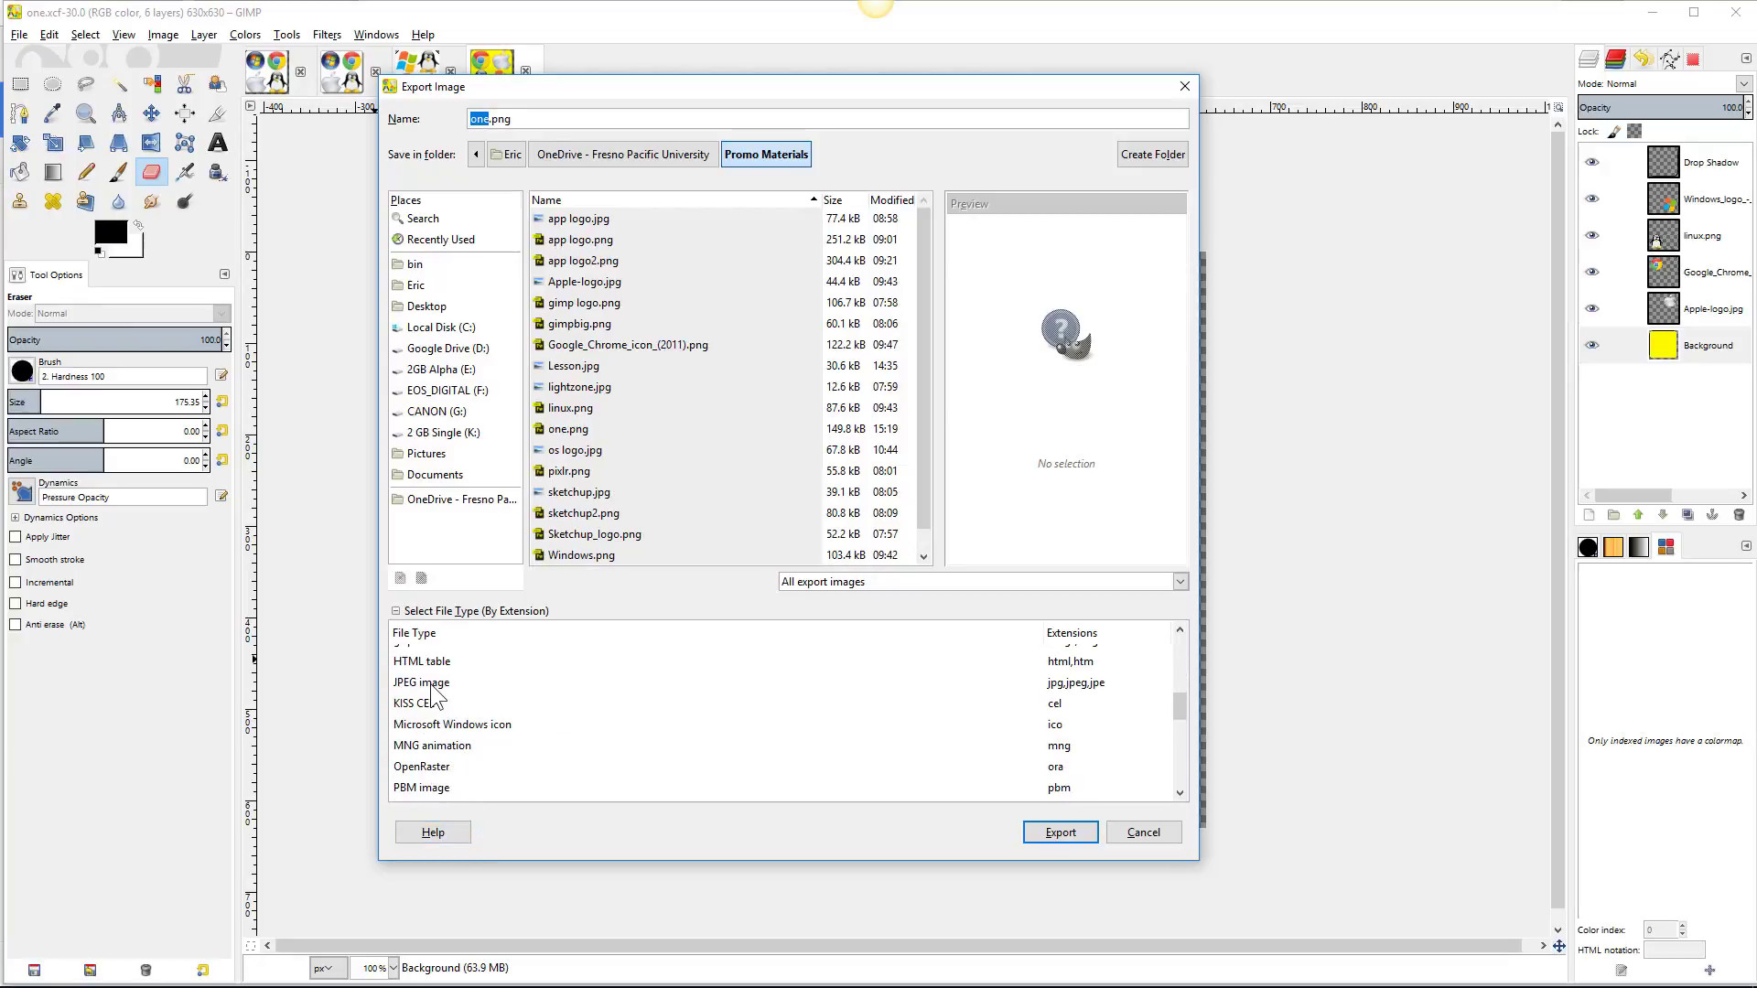
click(430, 683)
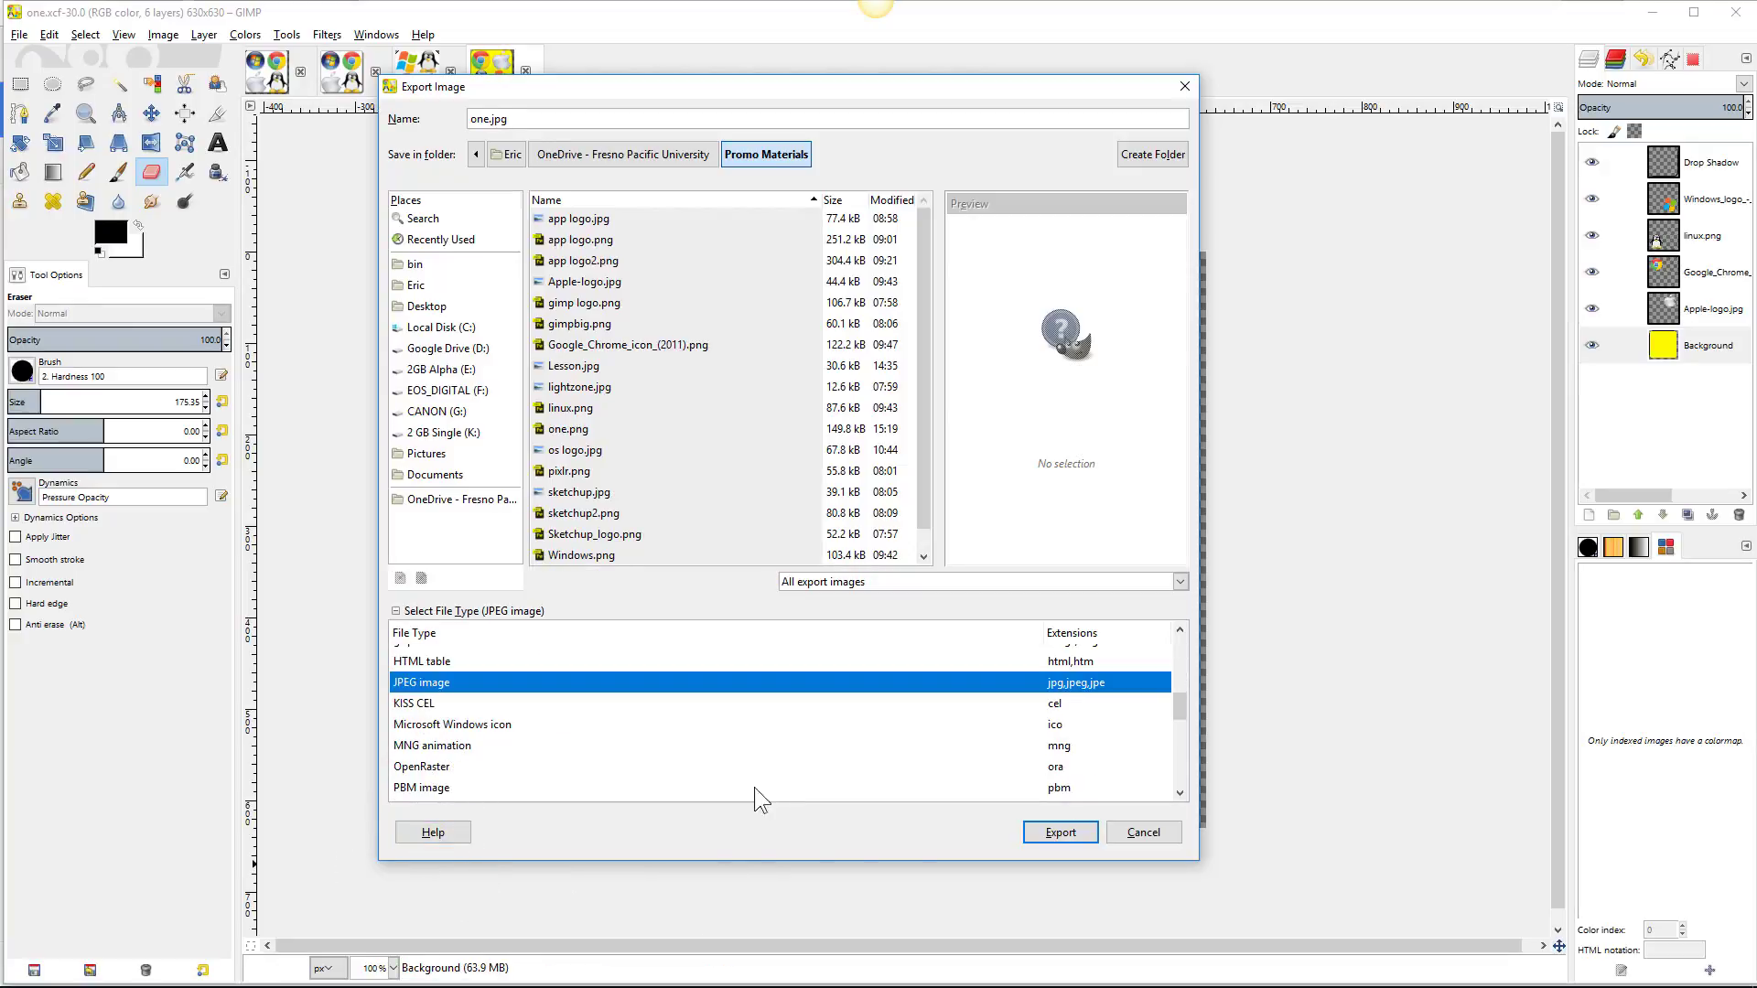
click(484, 119)
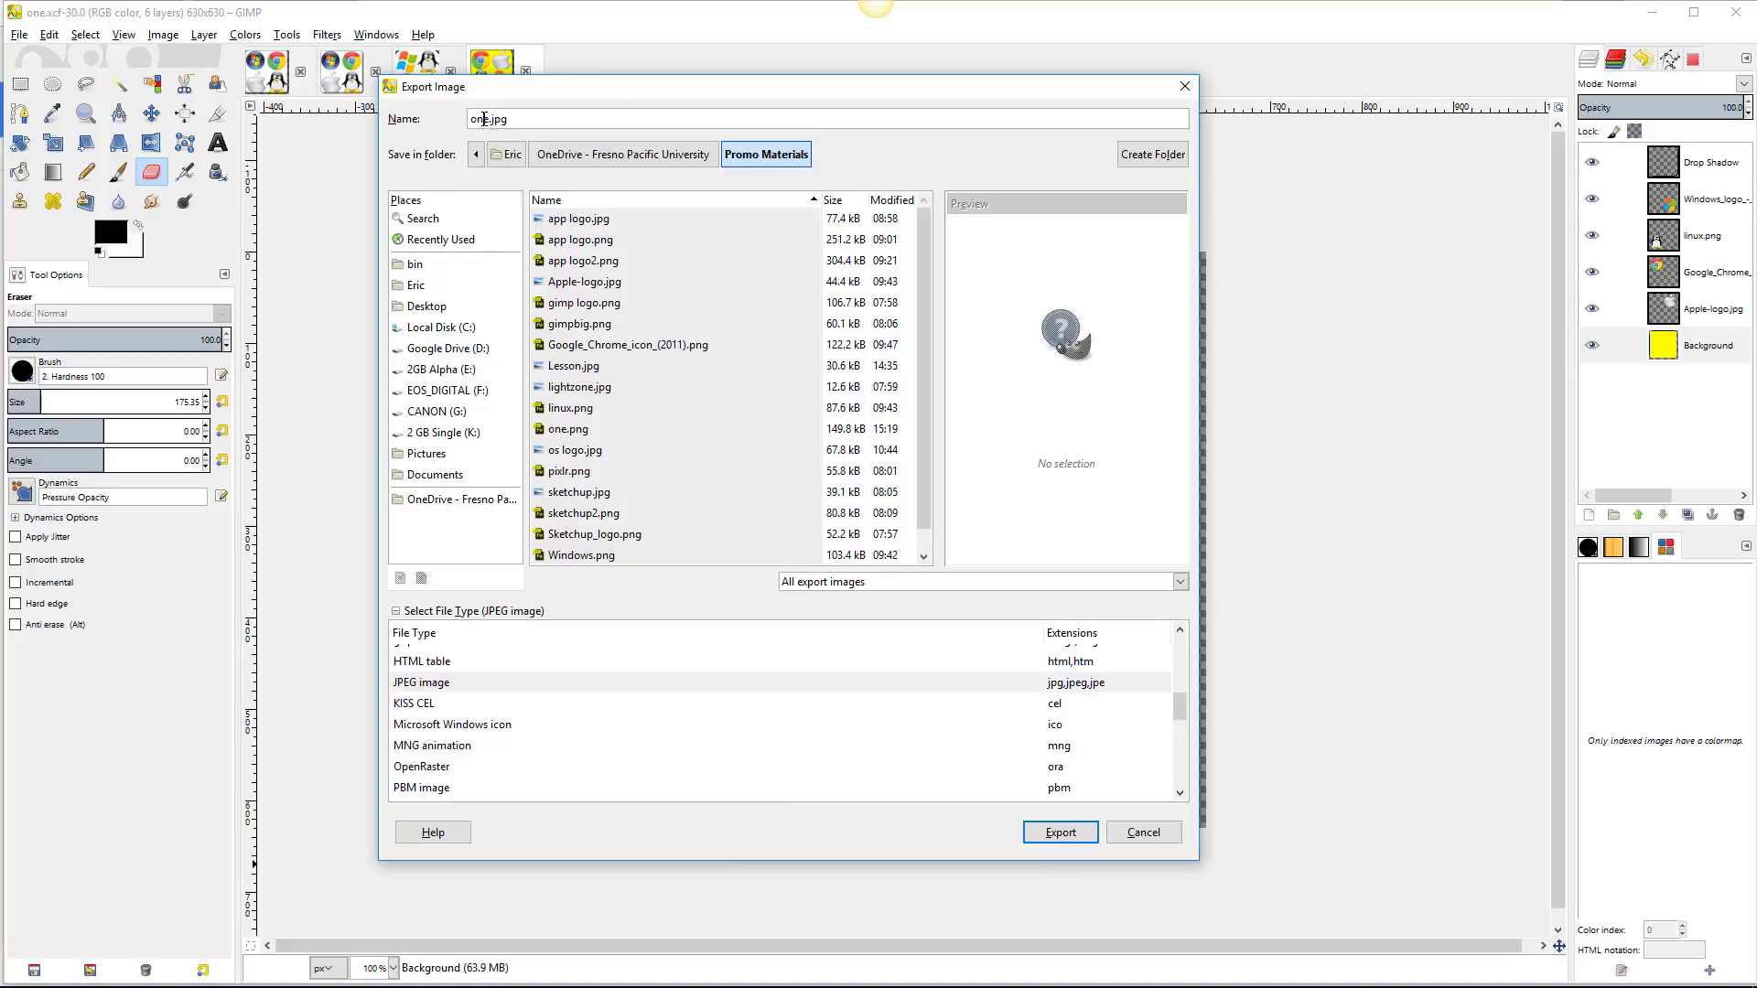
double_click(484, 119)
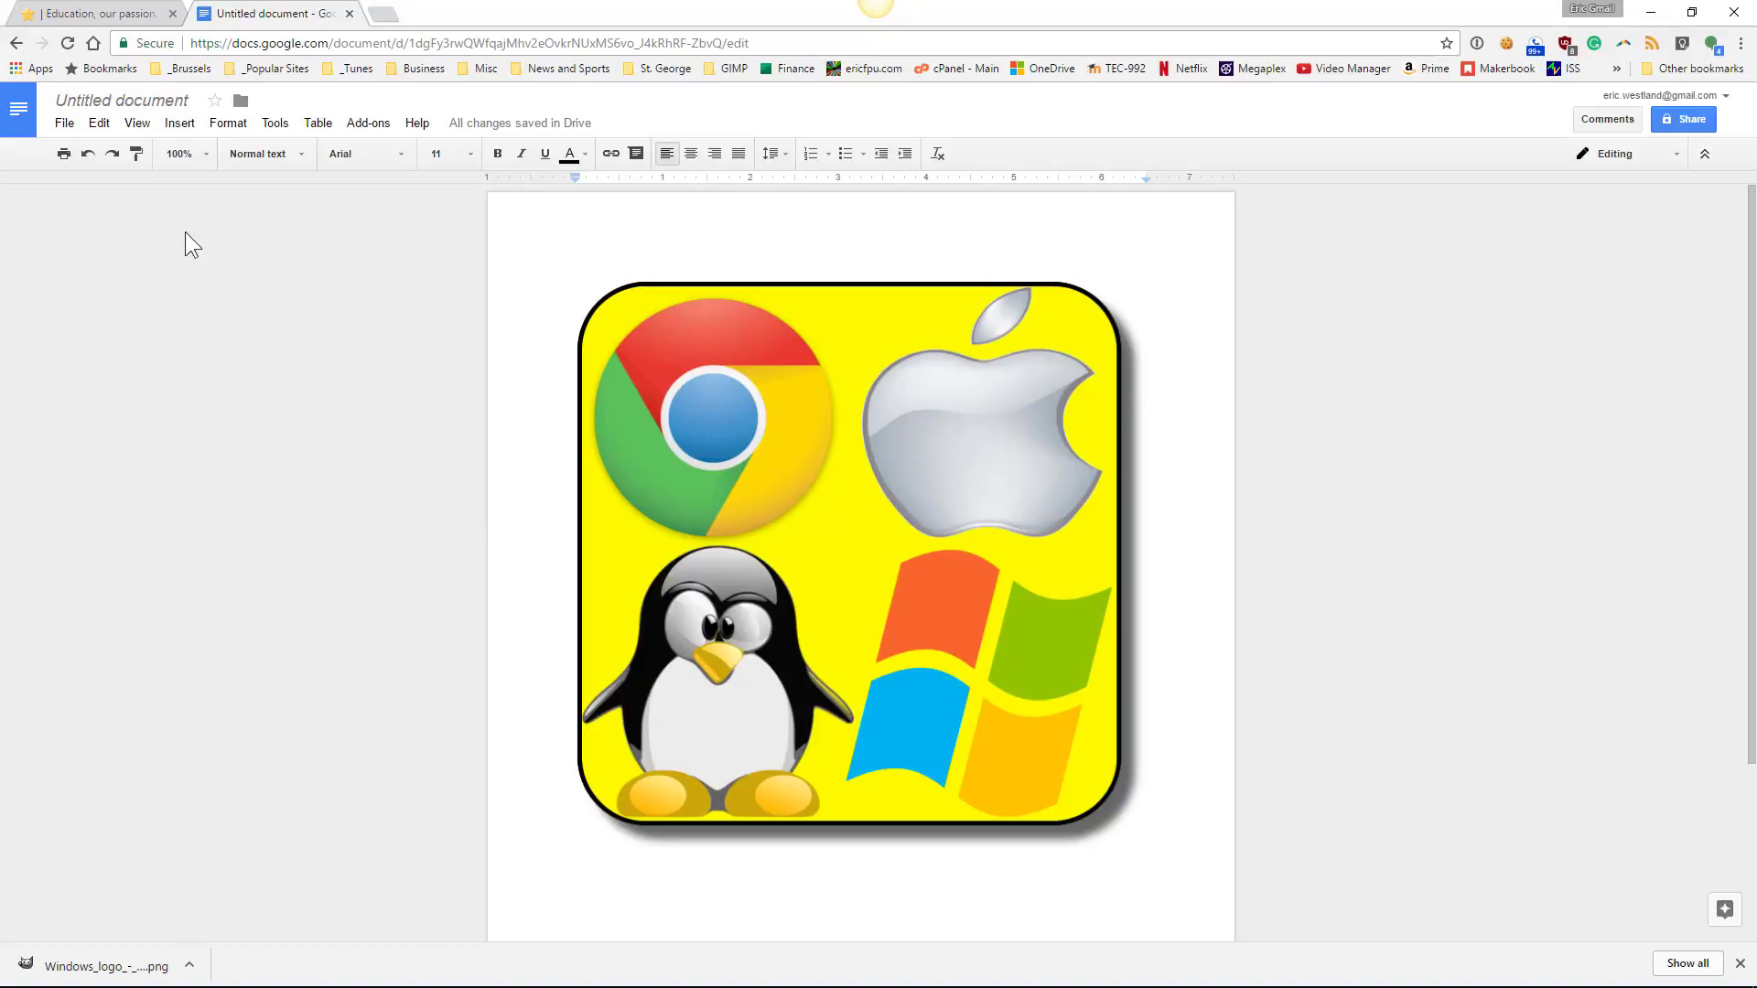
Insert the JPEG file two from Promo Materials after the first picture in the Google Docs document.
click(170, 123)
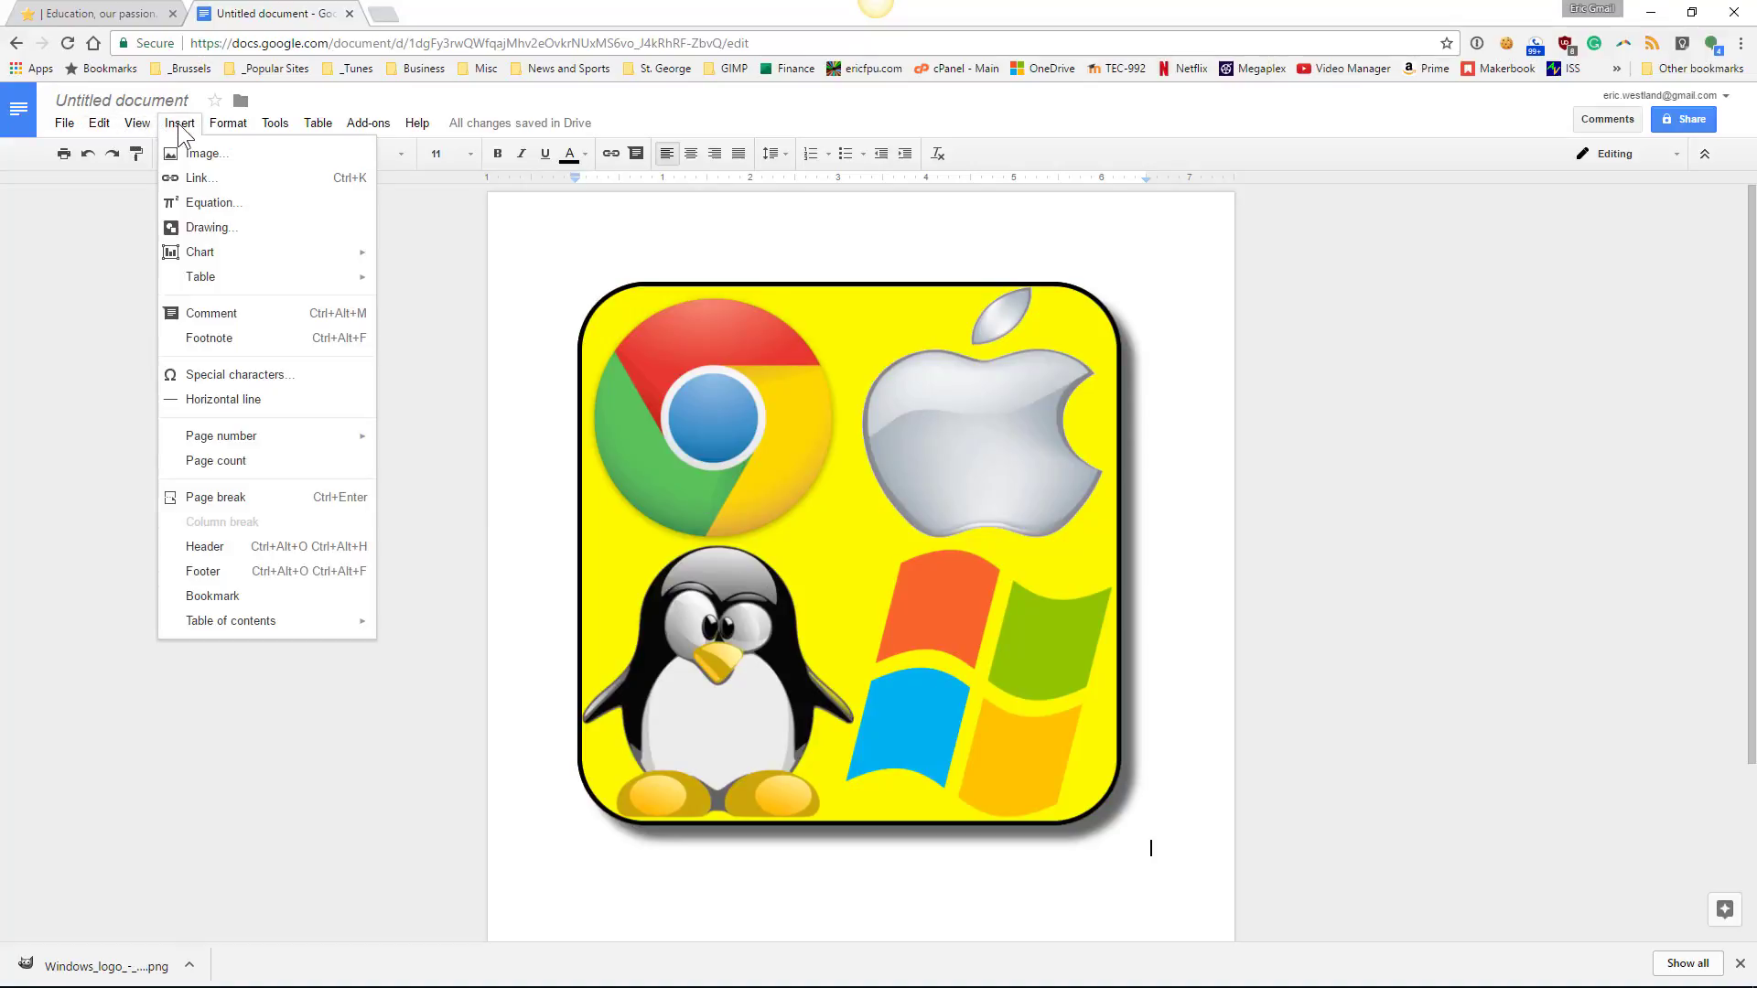
click(189, 159)
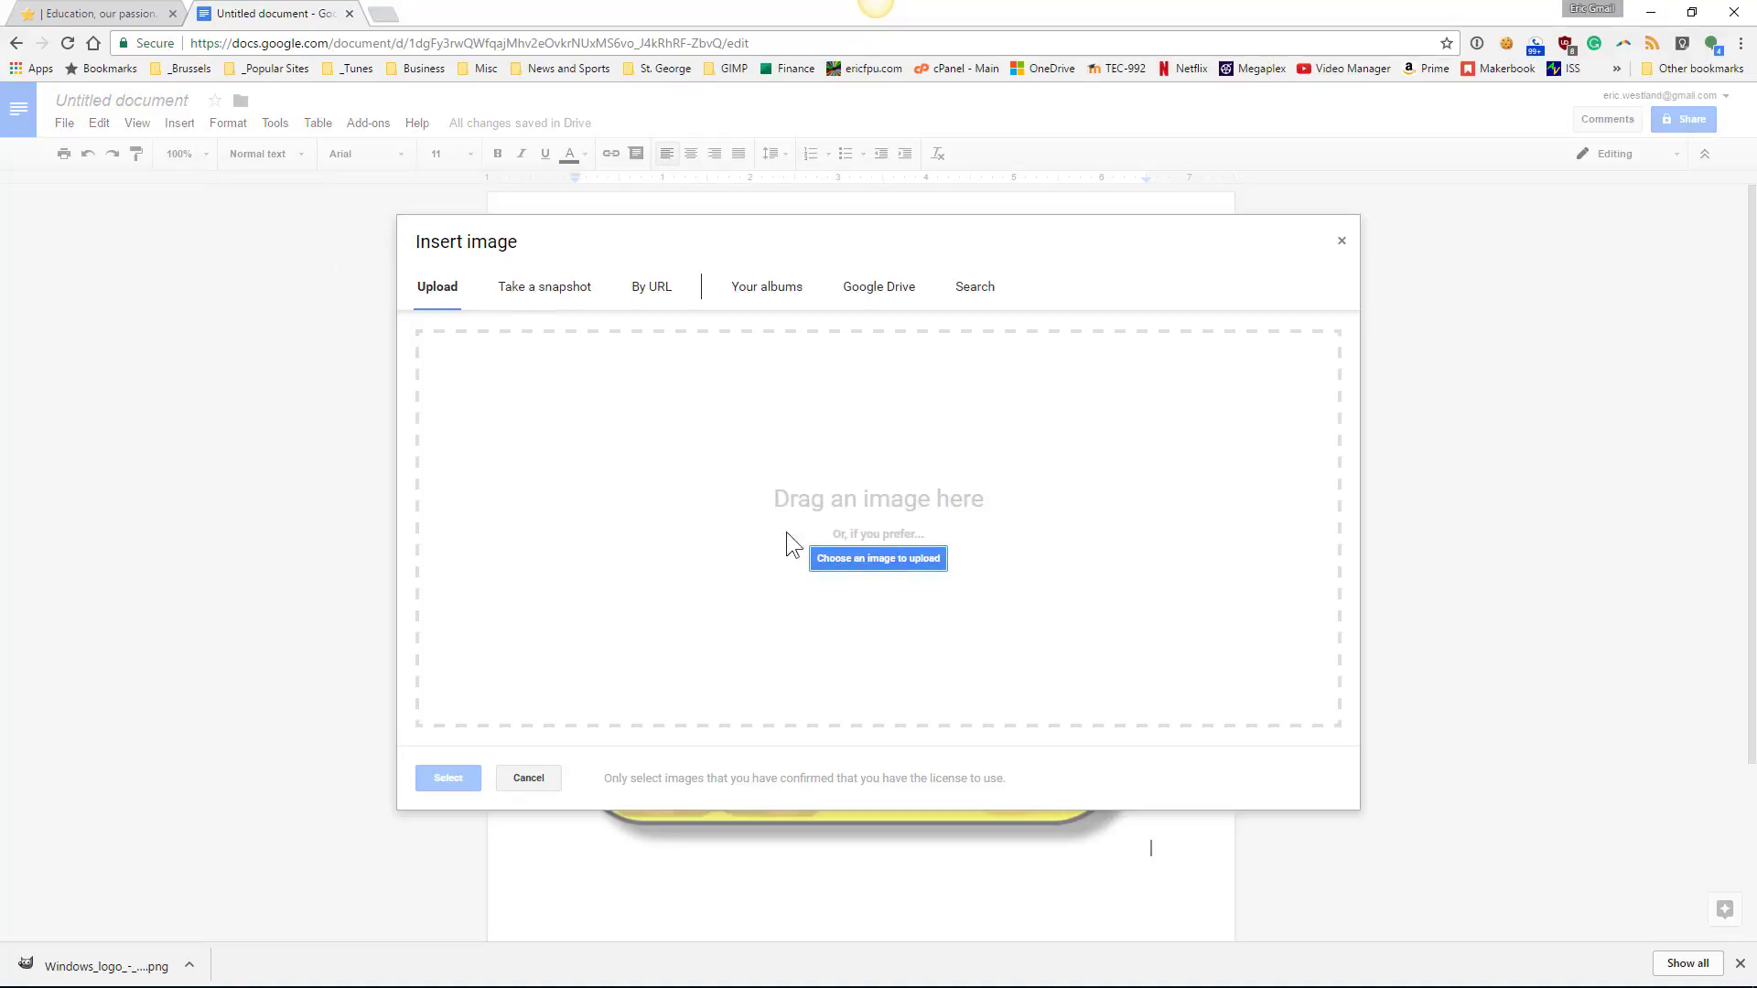
click(835, 558)
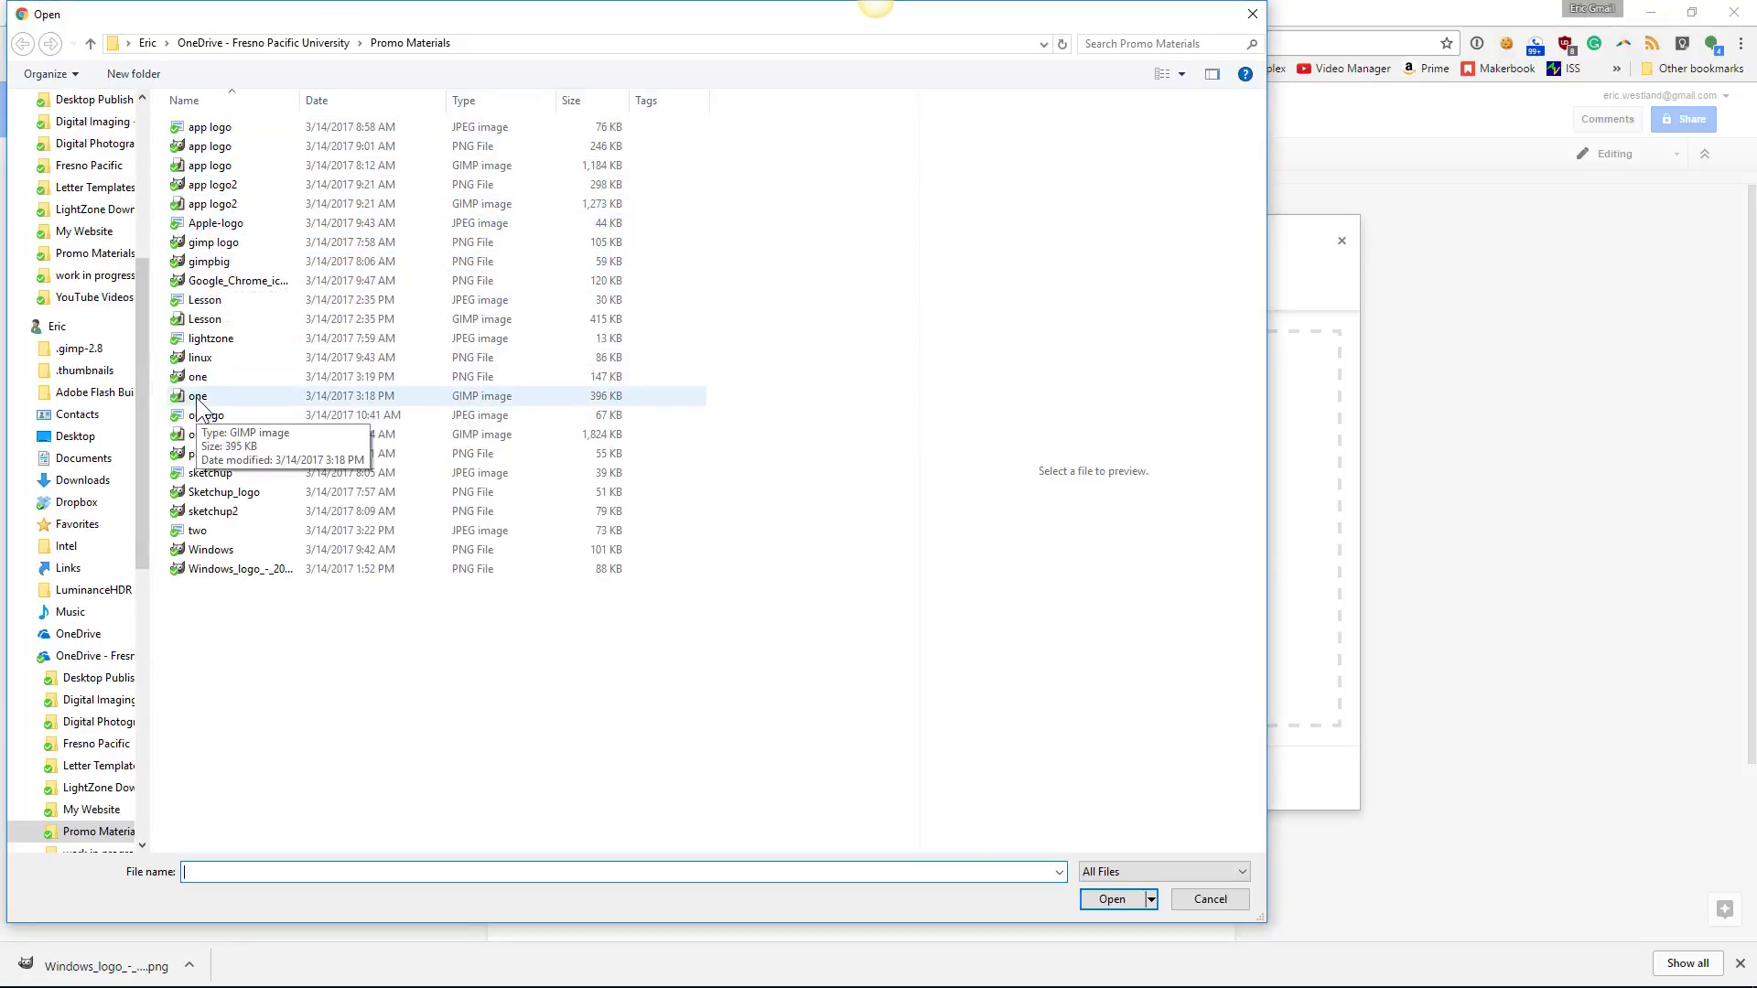
click(202, 413)
click(199, 531)
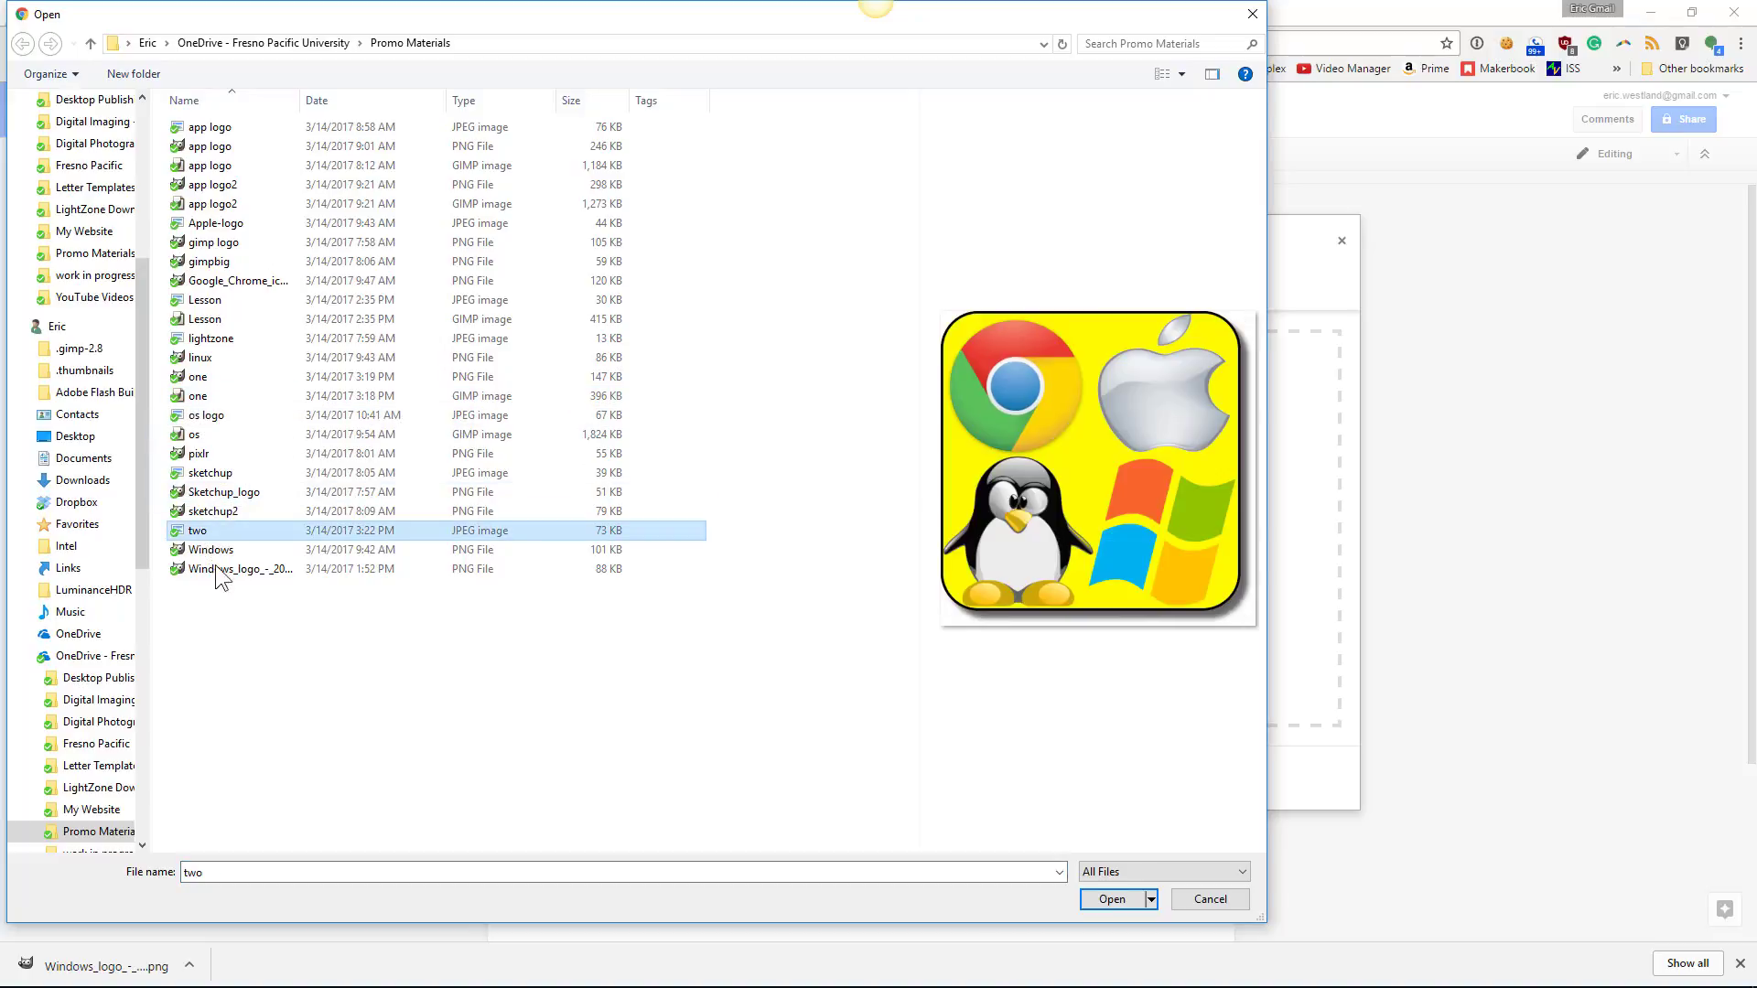
click(1122, 899)
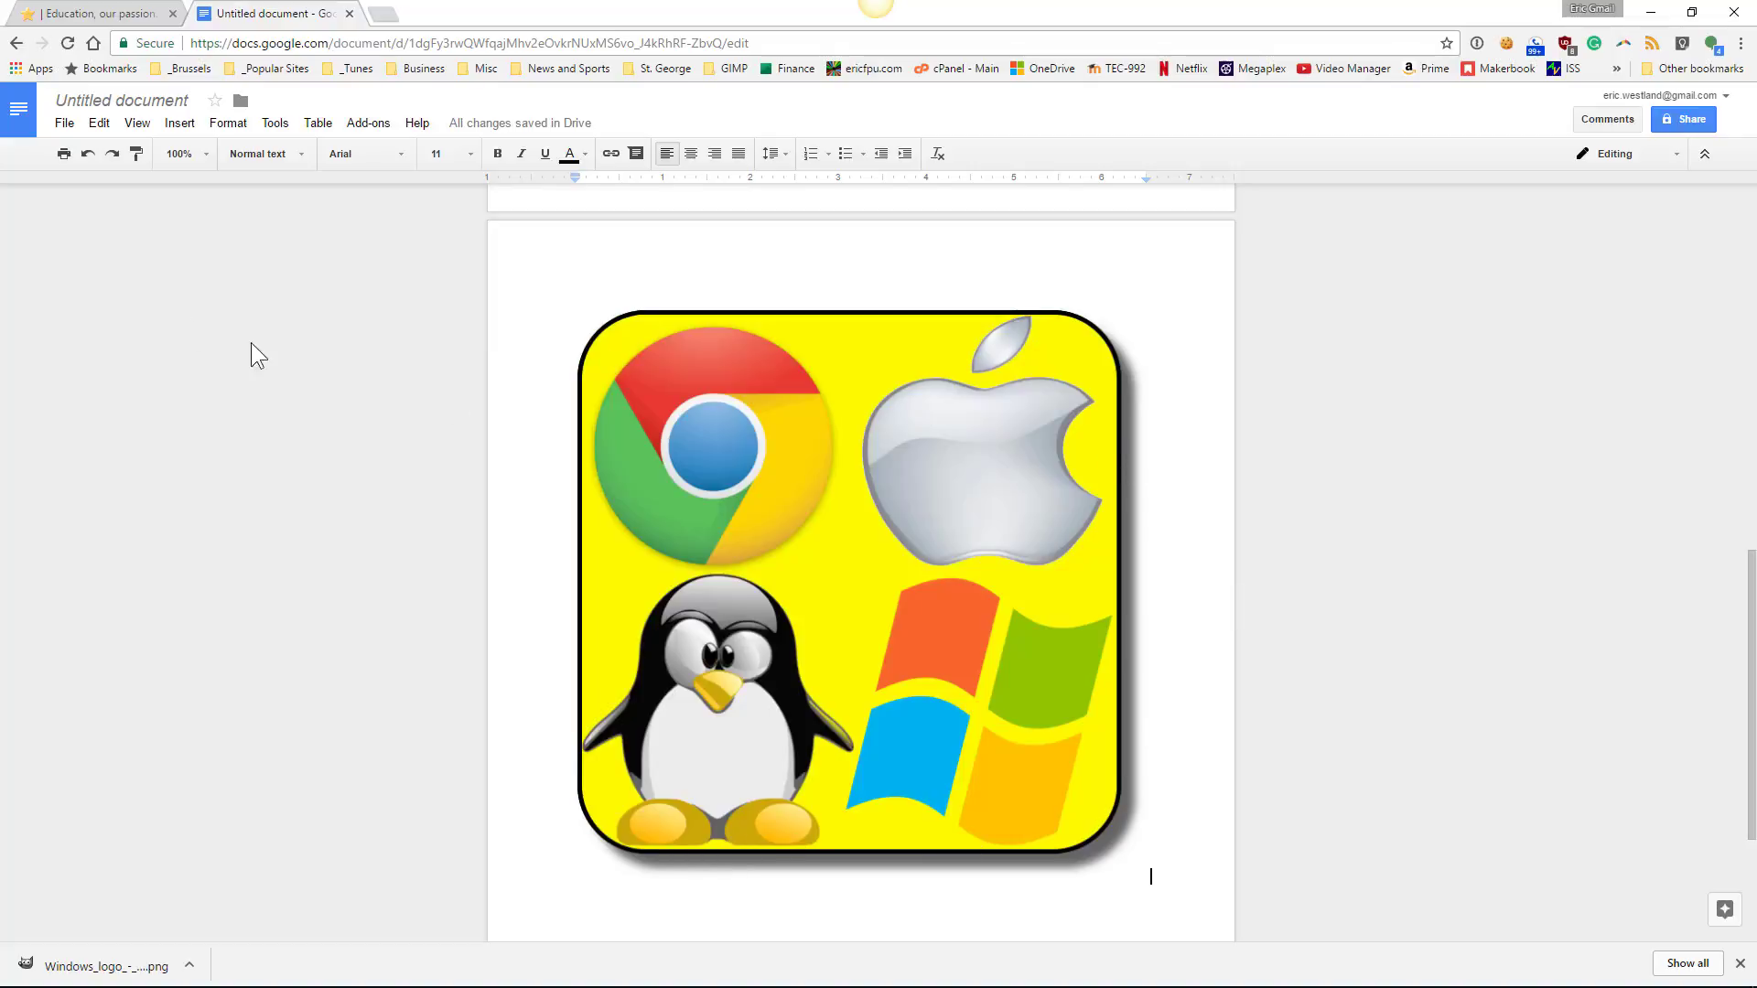
Set the document's page color to orange in the page setup.
click(63, 123)
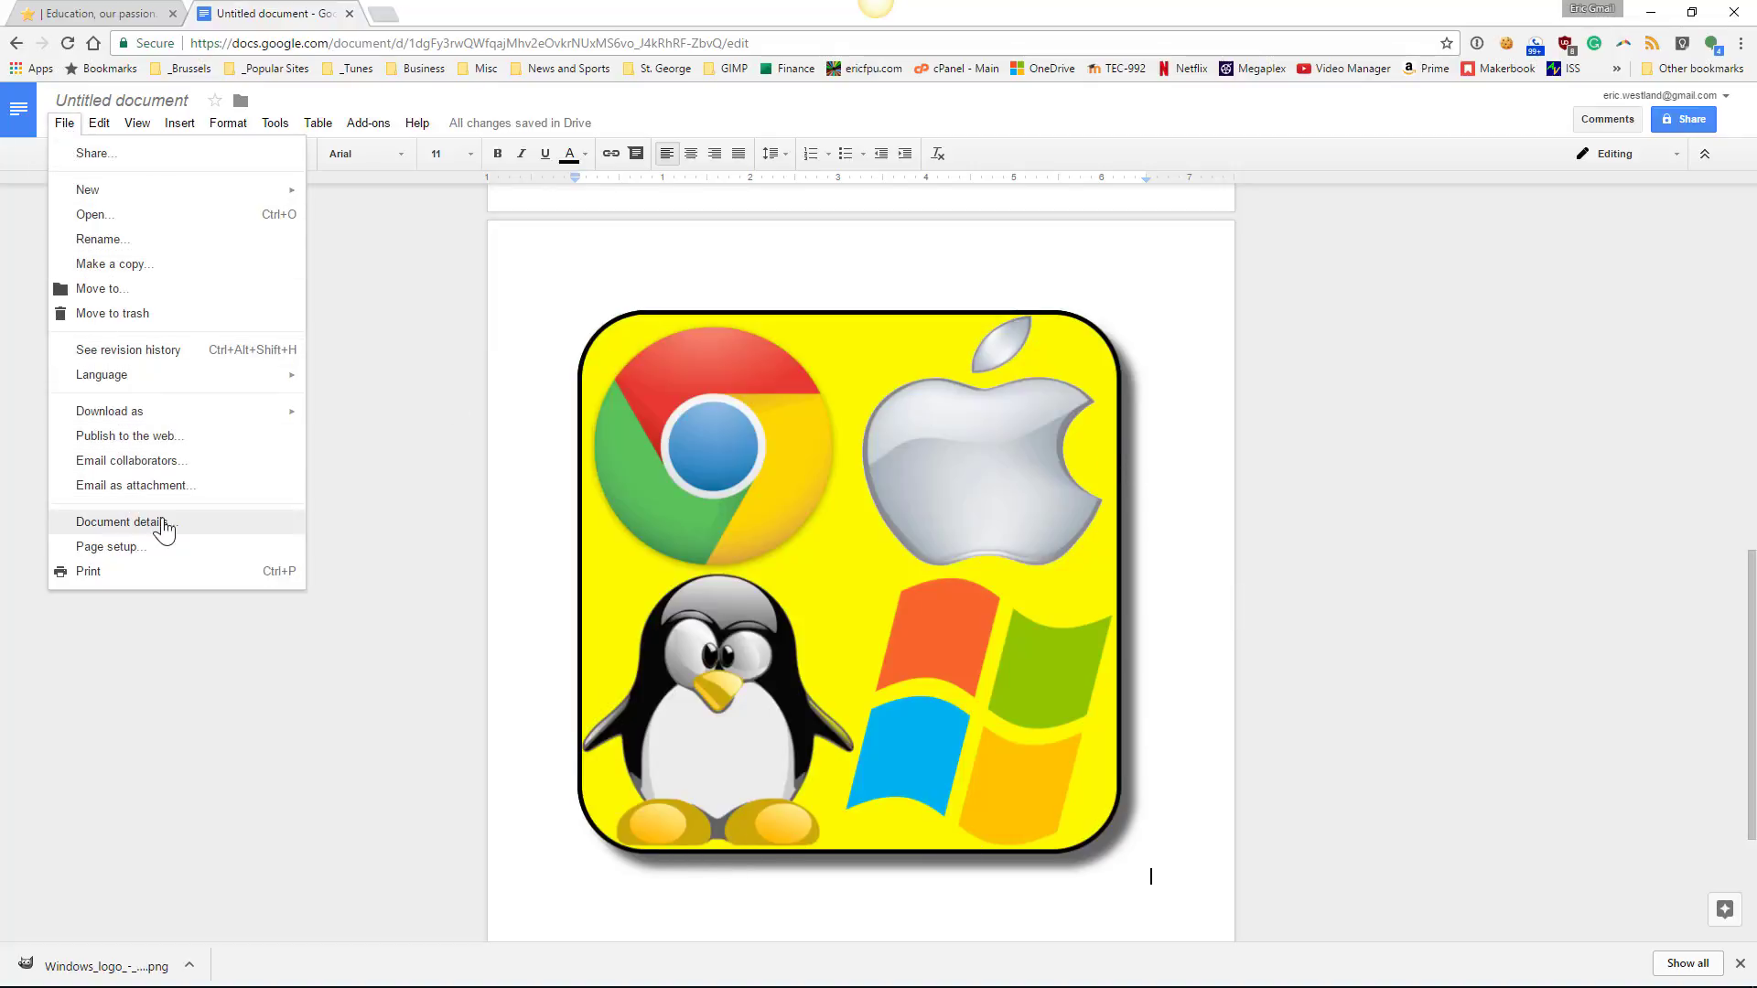
click(139, 546)
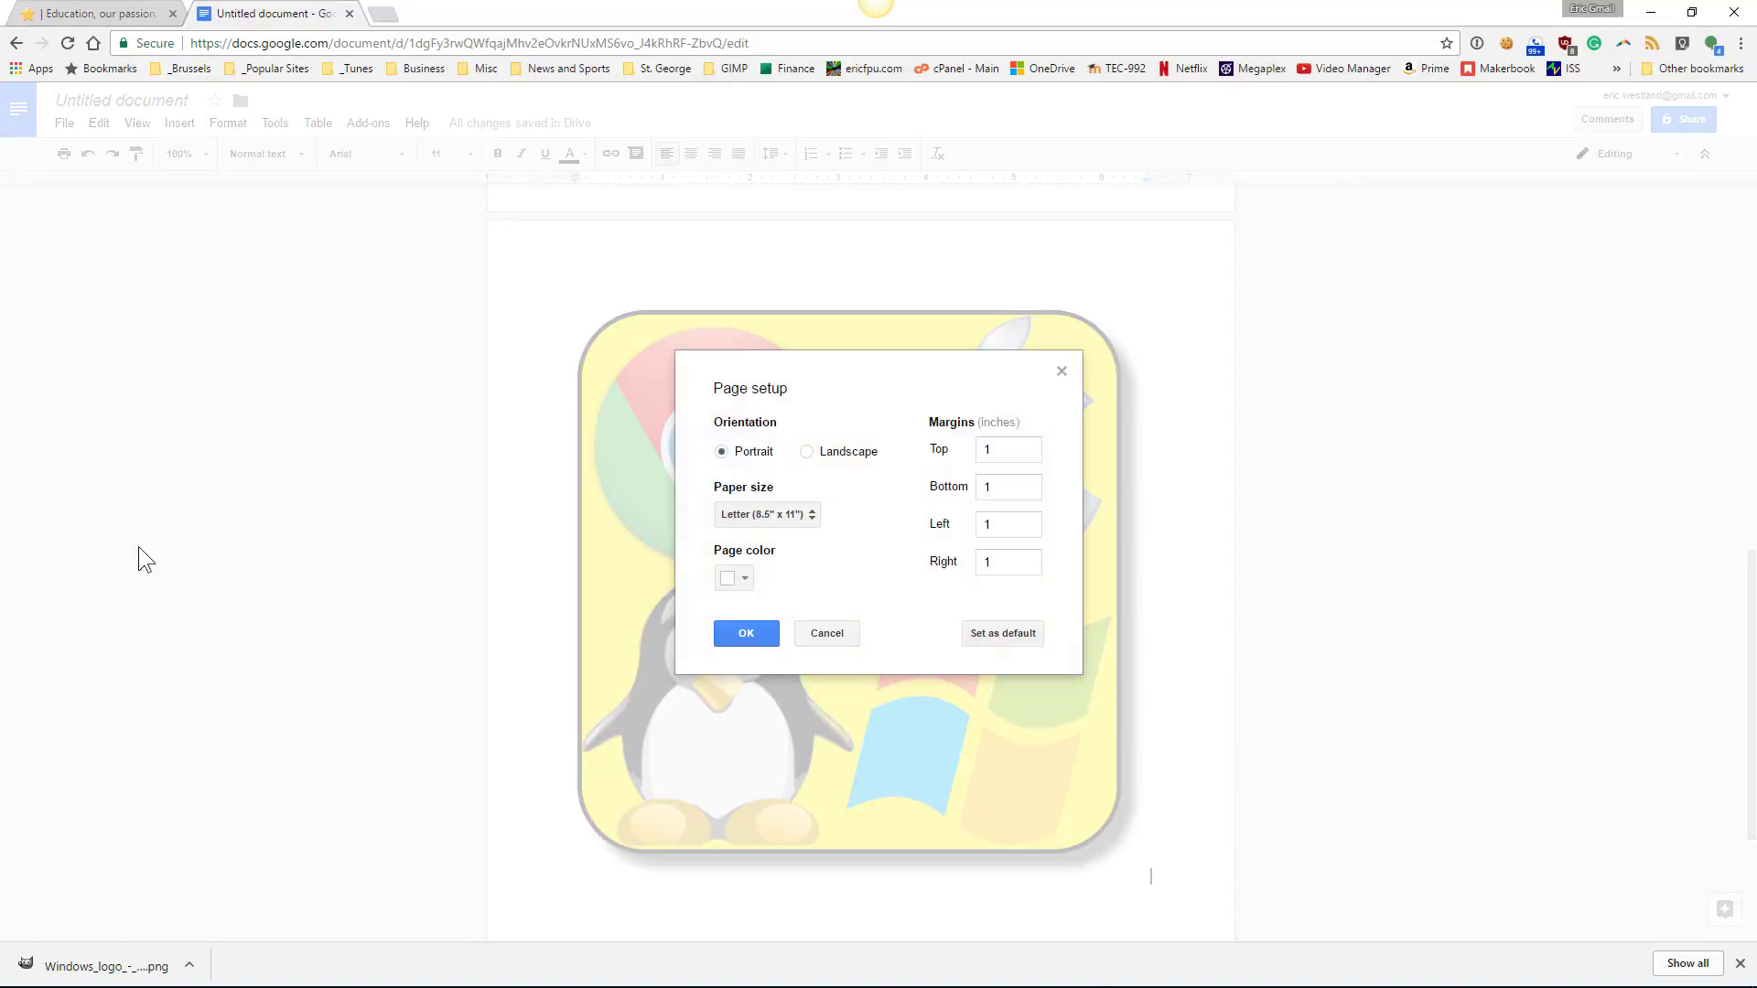
click(731, 578)
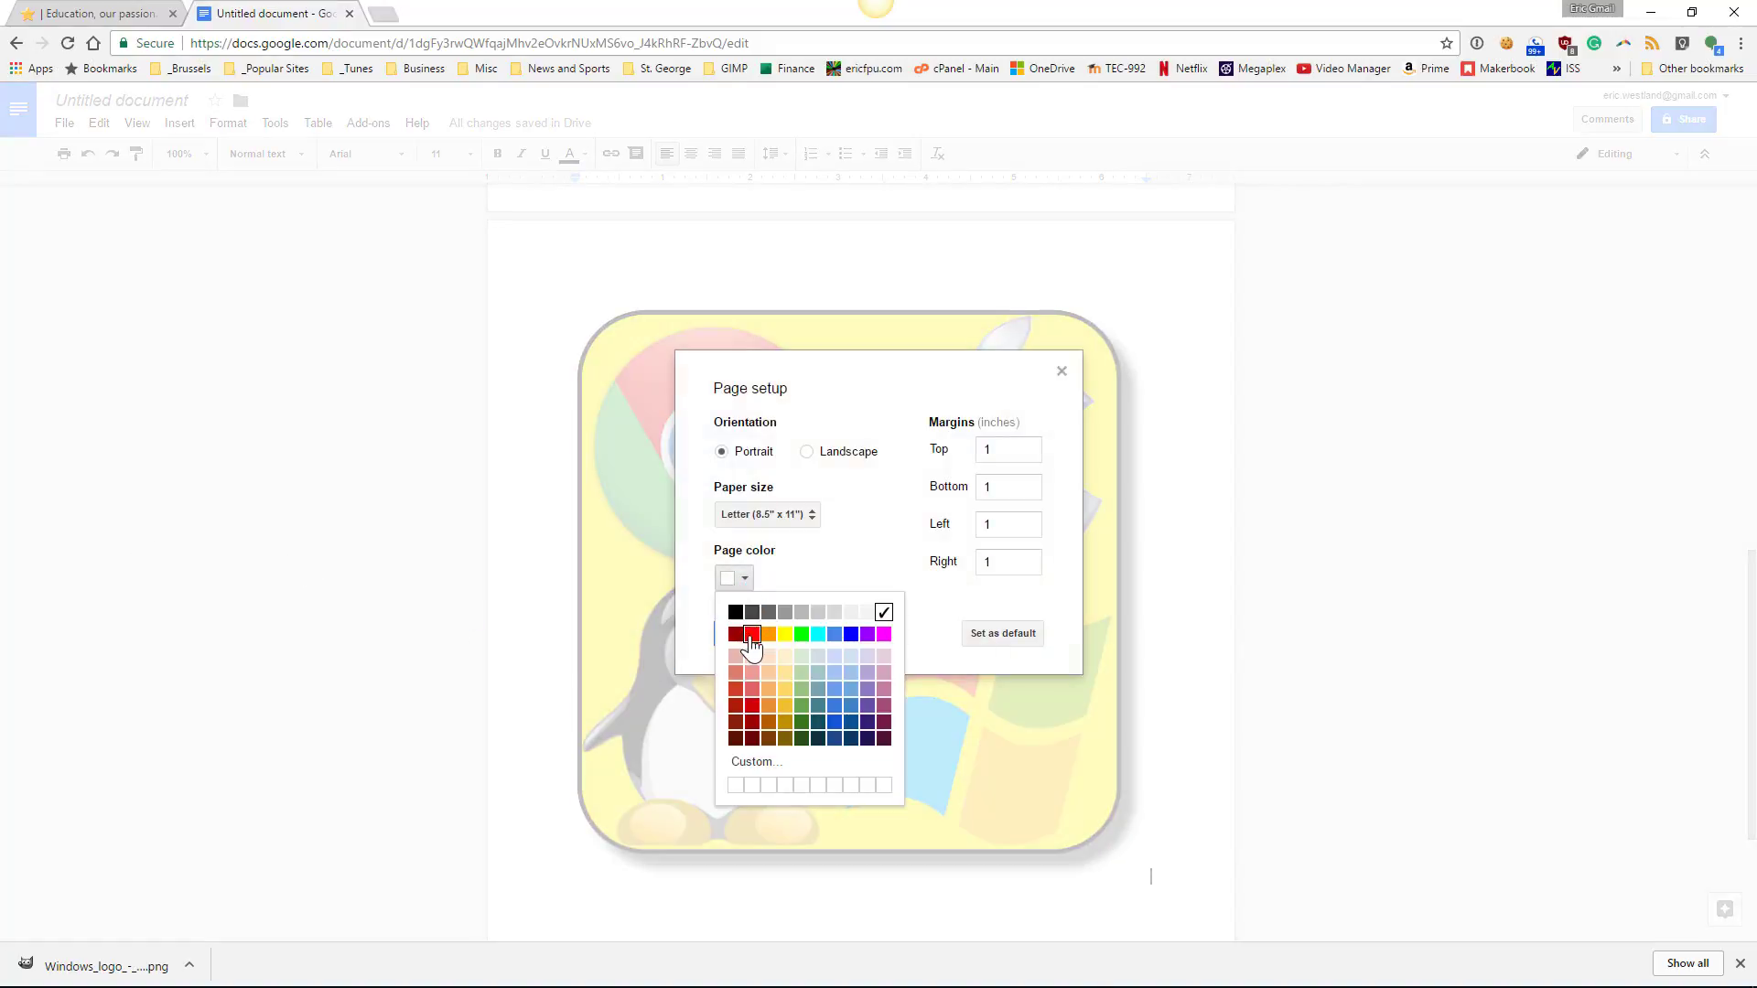
click(769, 634)
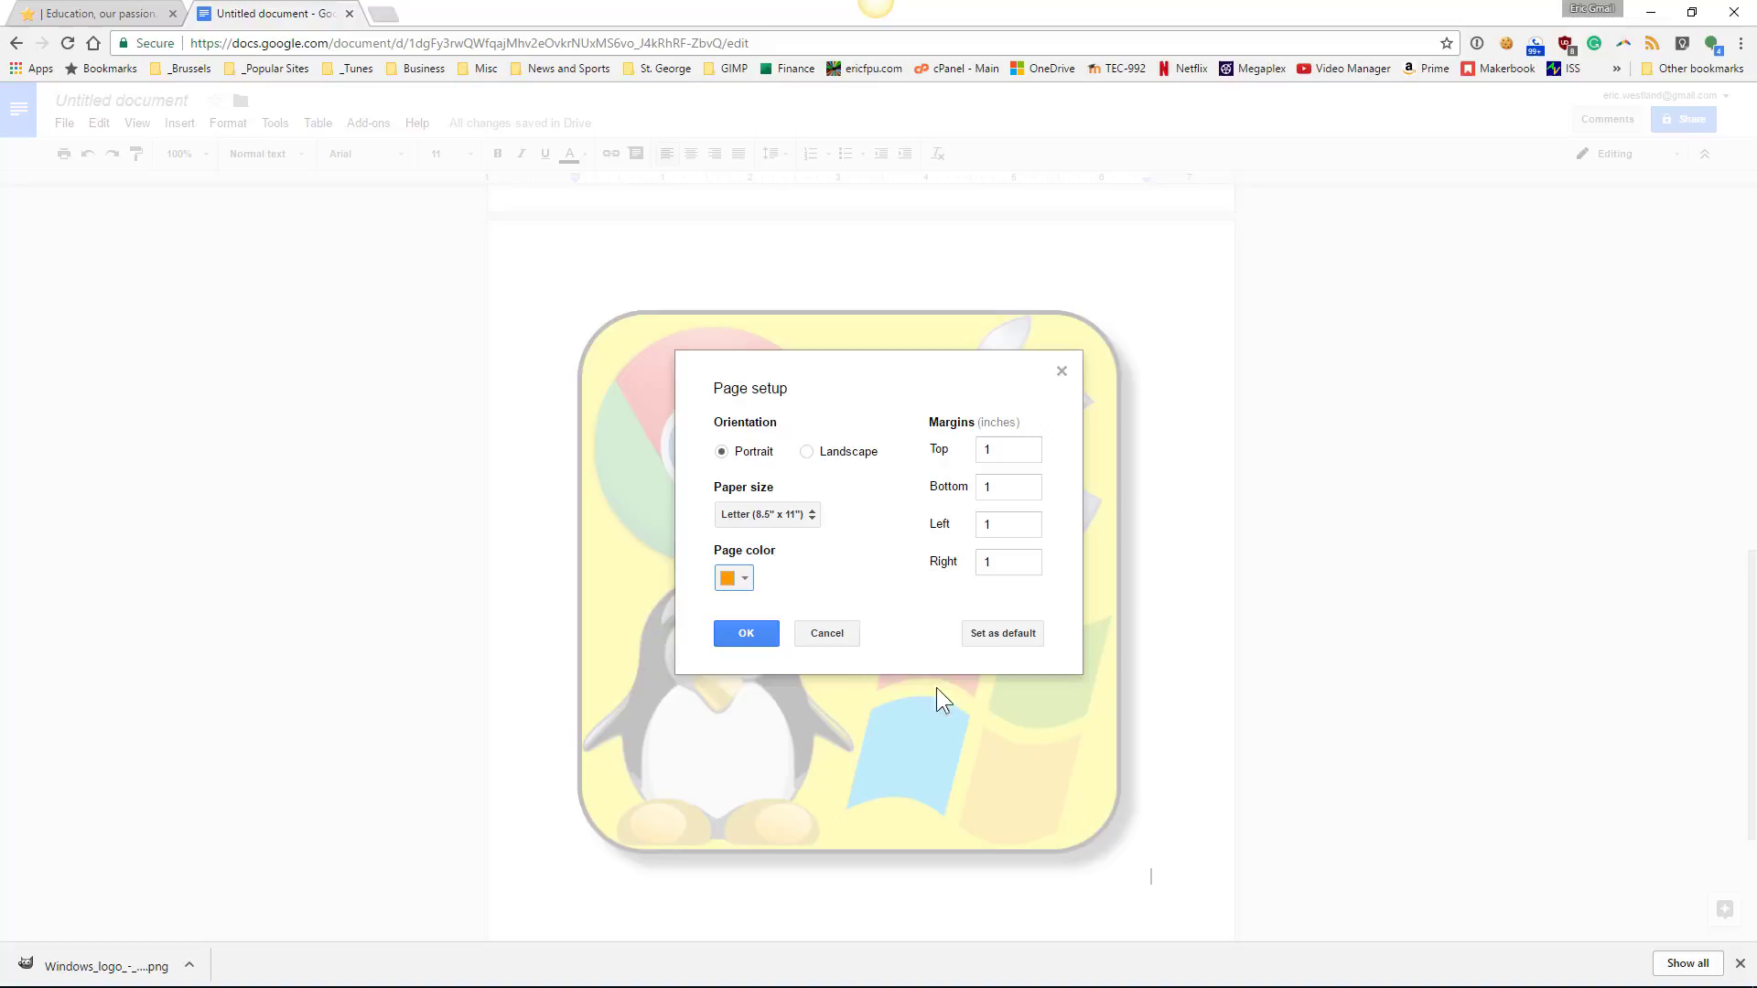
click(744, 637)
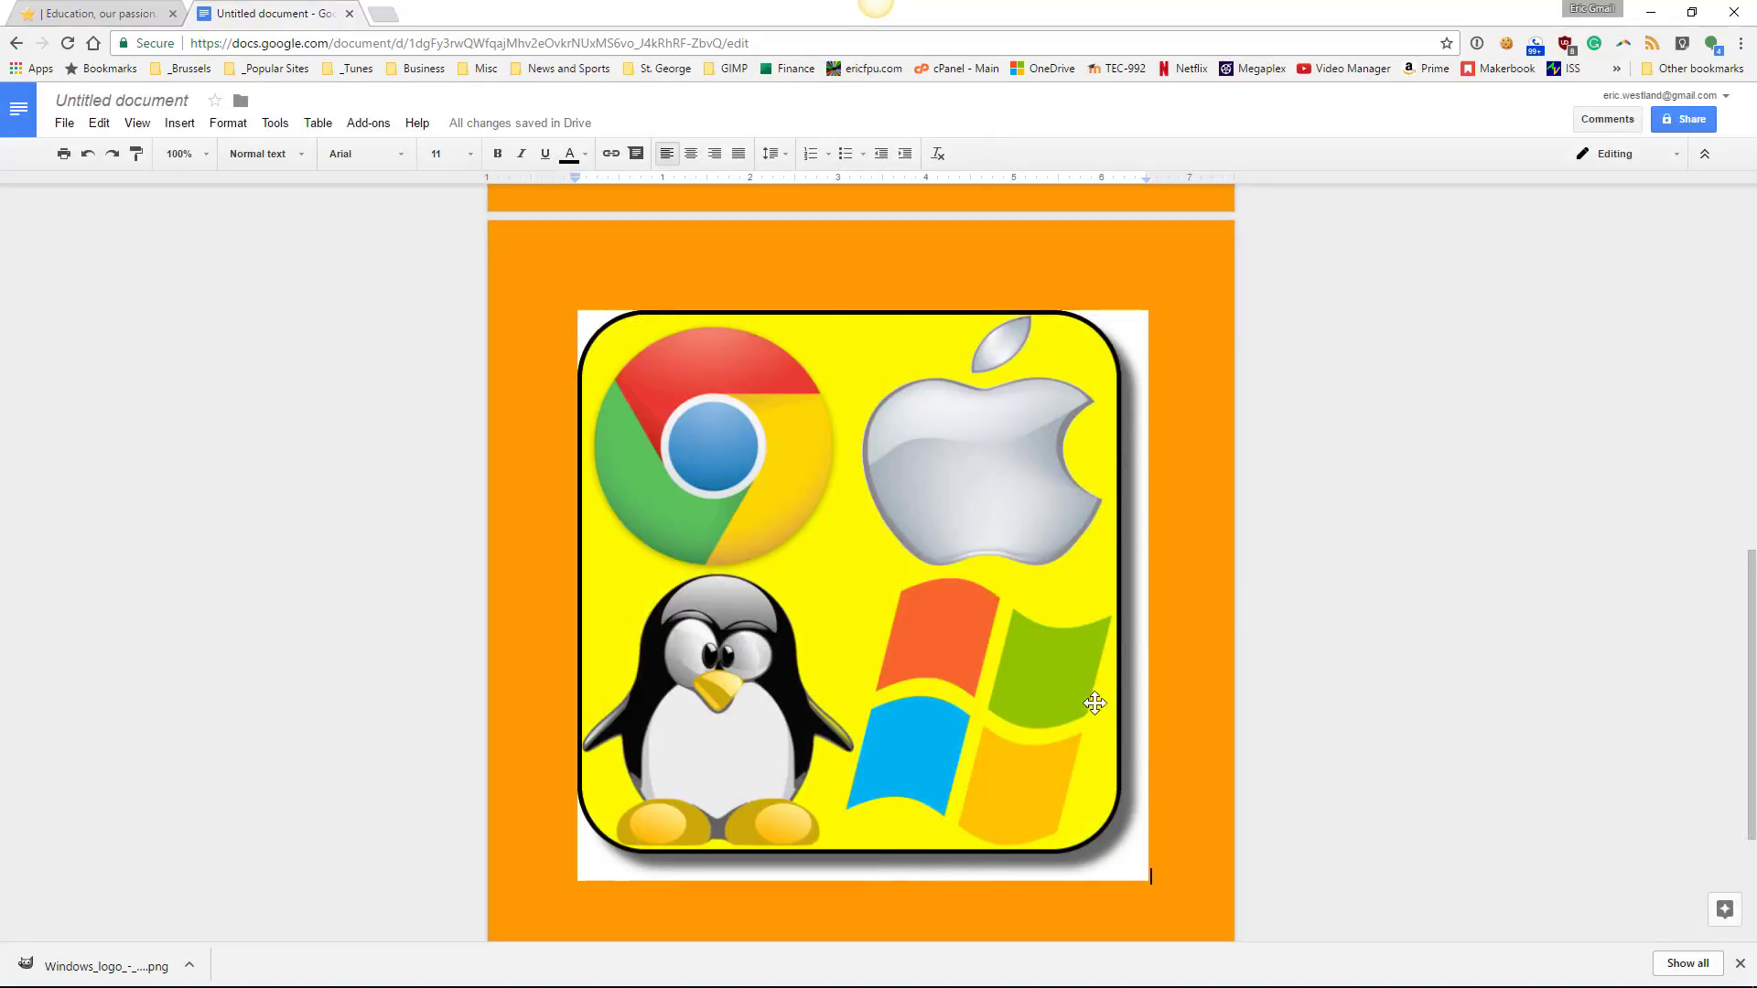
Compare the corners and drop shadow of the PNG and JPEG pictures against the colored pages.
scroll(1080, 677, up, 10)
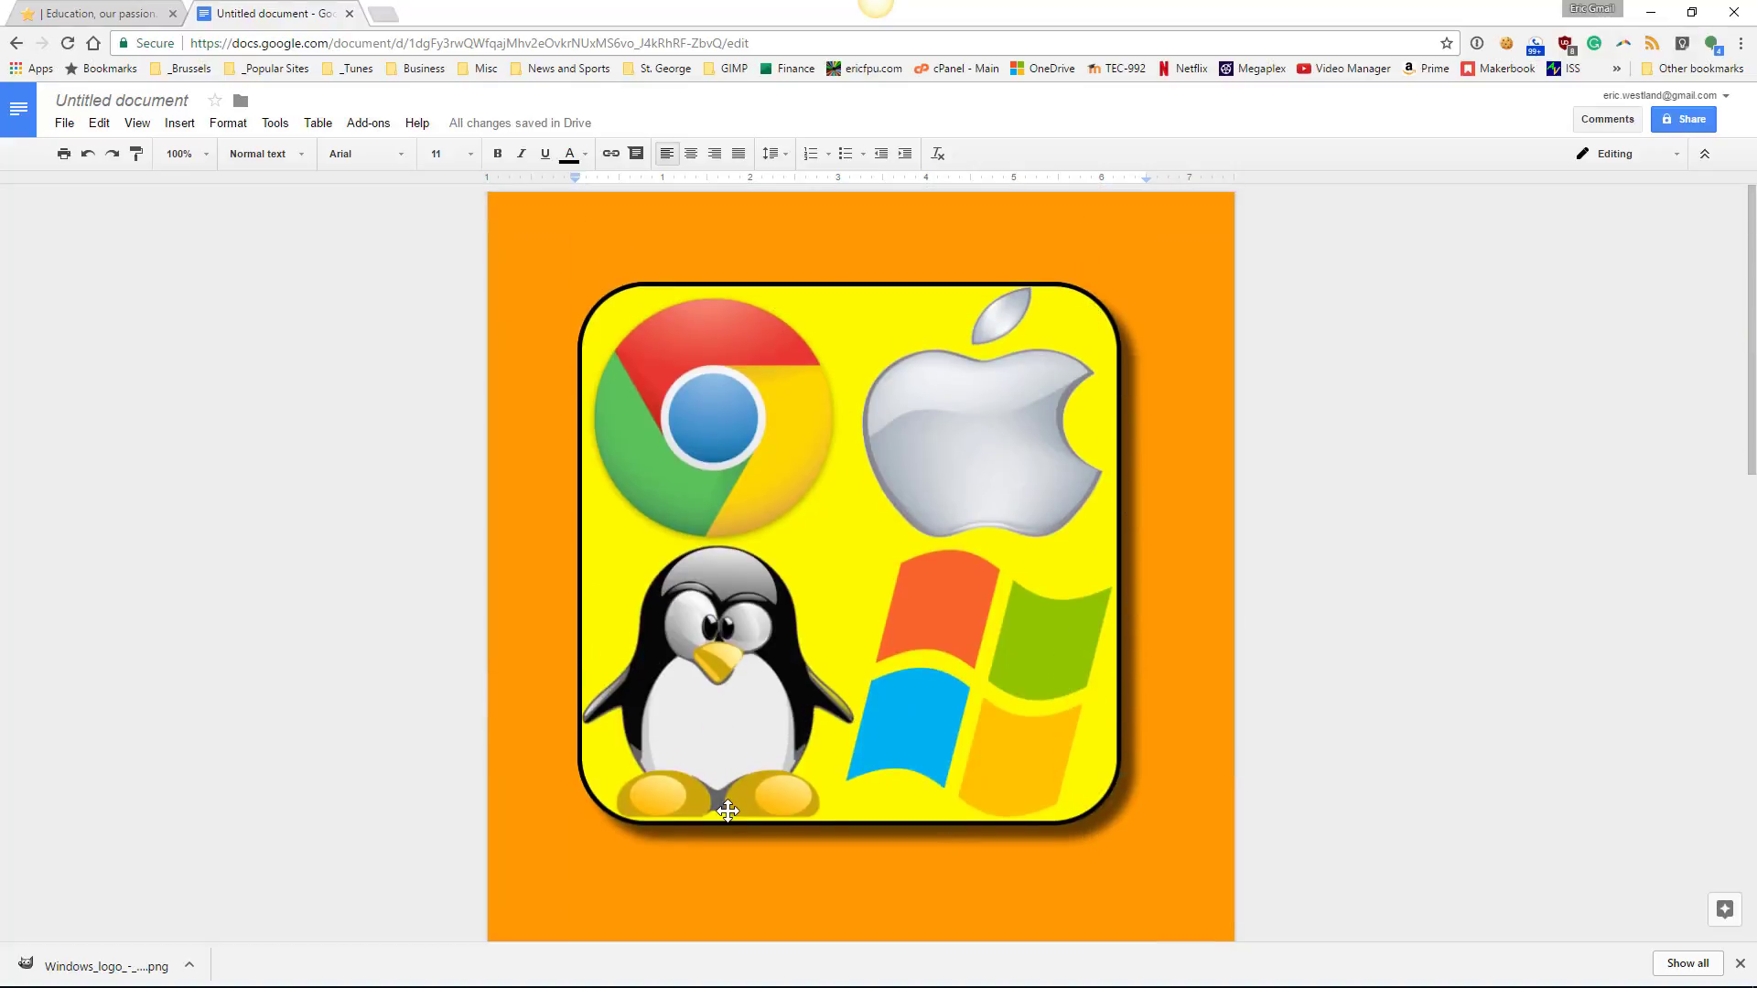
scroll(903, 755, down, 6)
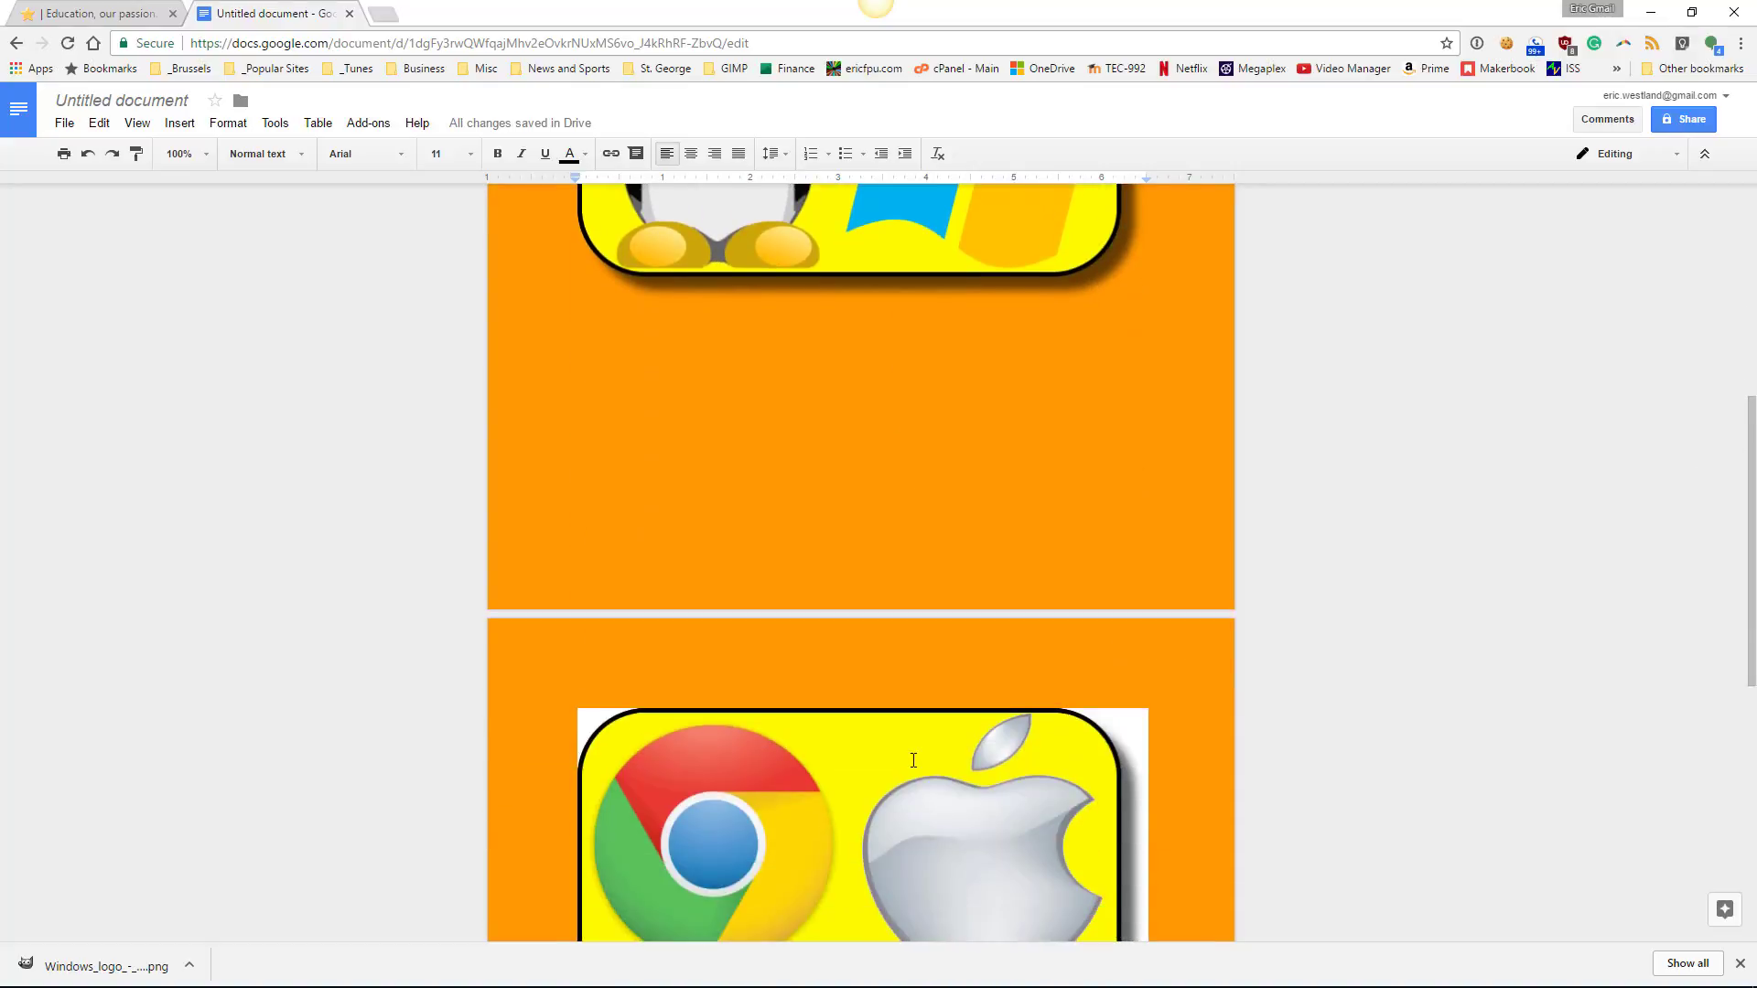
scroll(913, 759, down, 5)
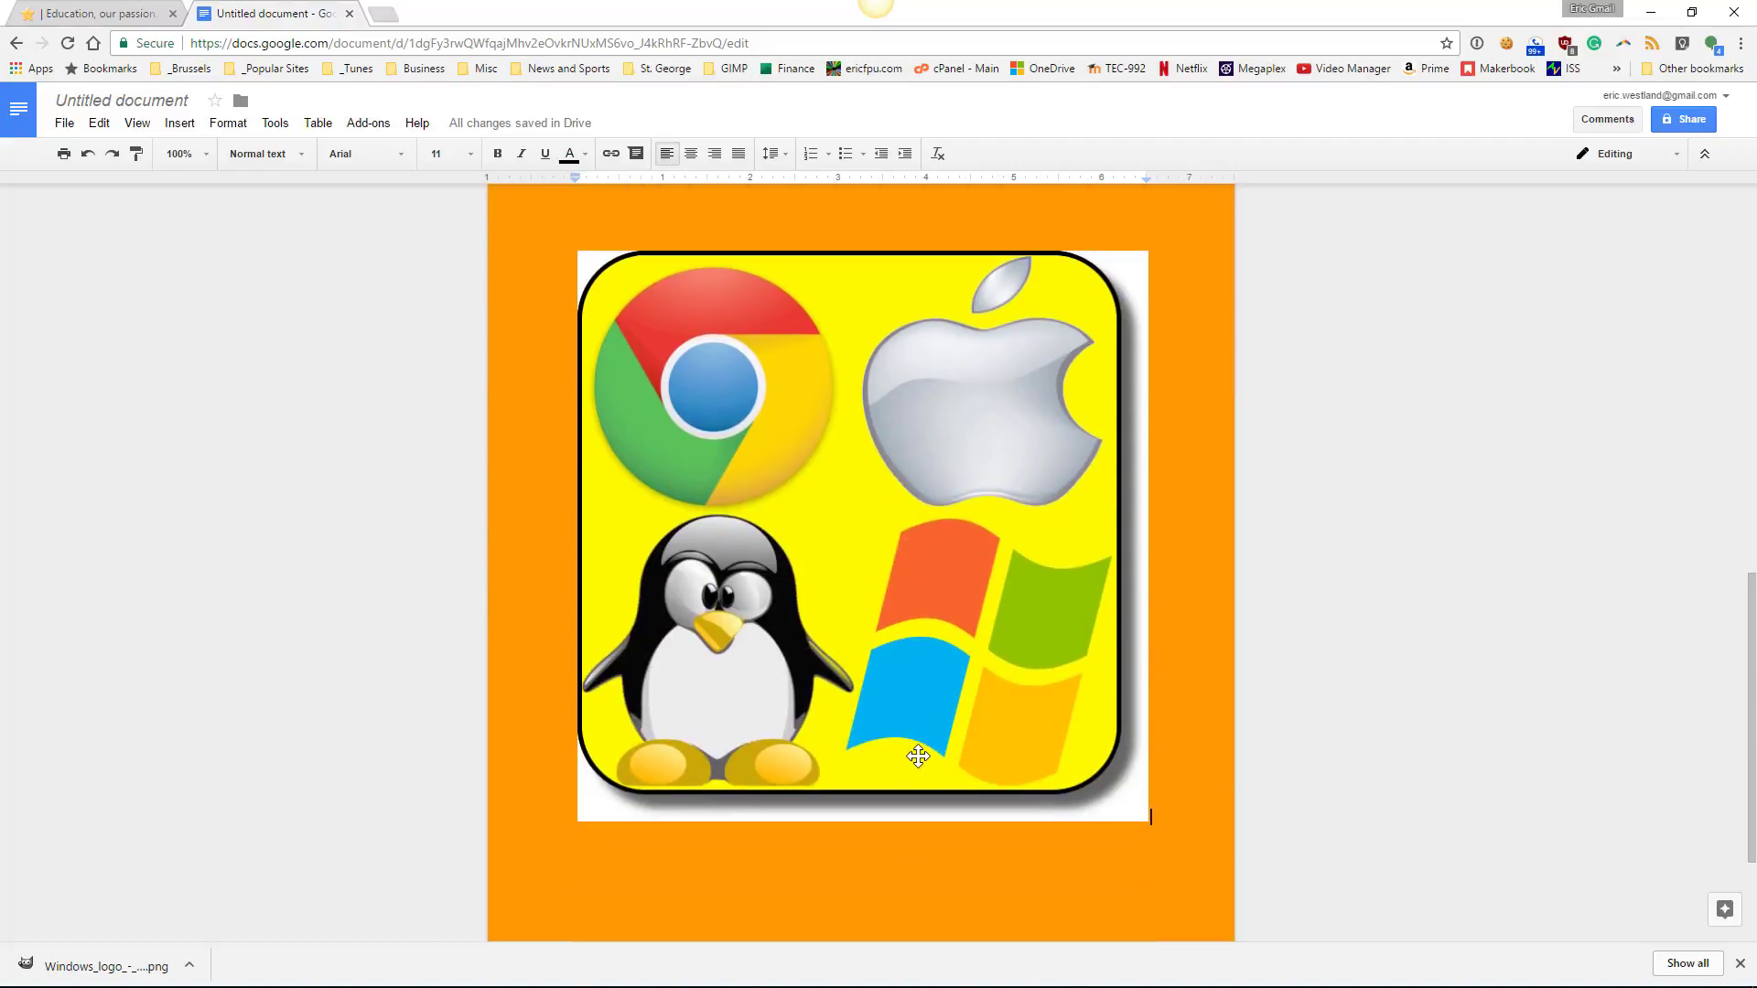
scroll(918, 755, up, 11)
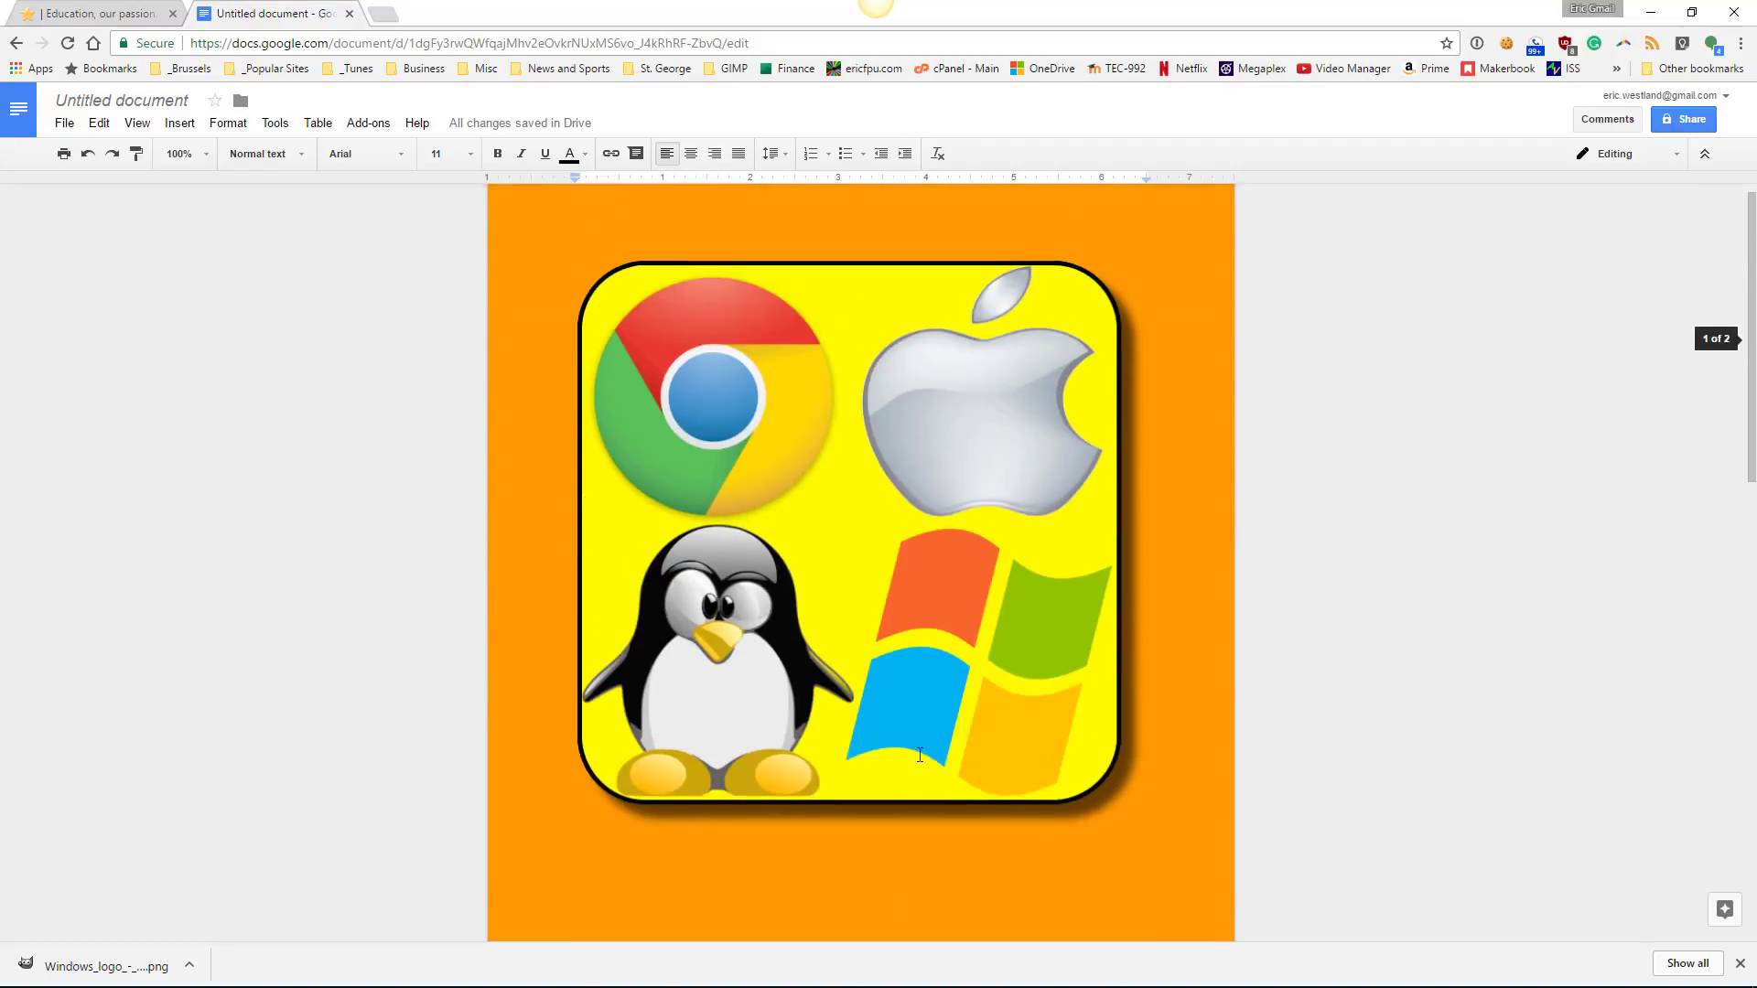